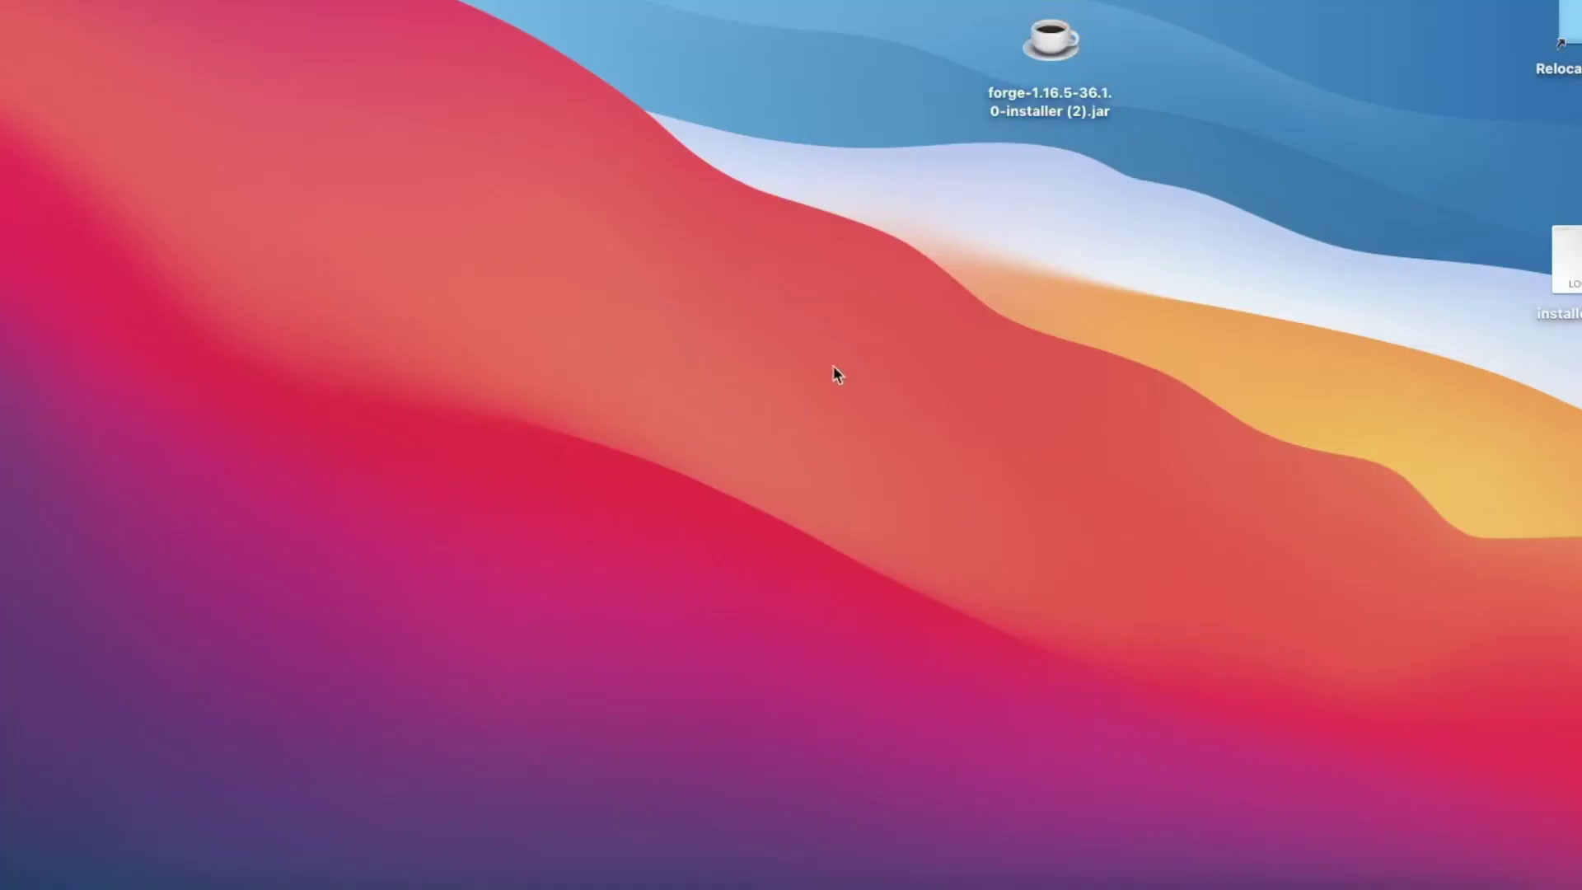
- Create a new folder on the desktop and name it "My house"
right_click(780, 381)
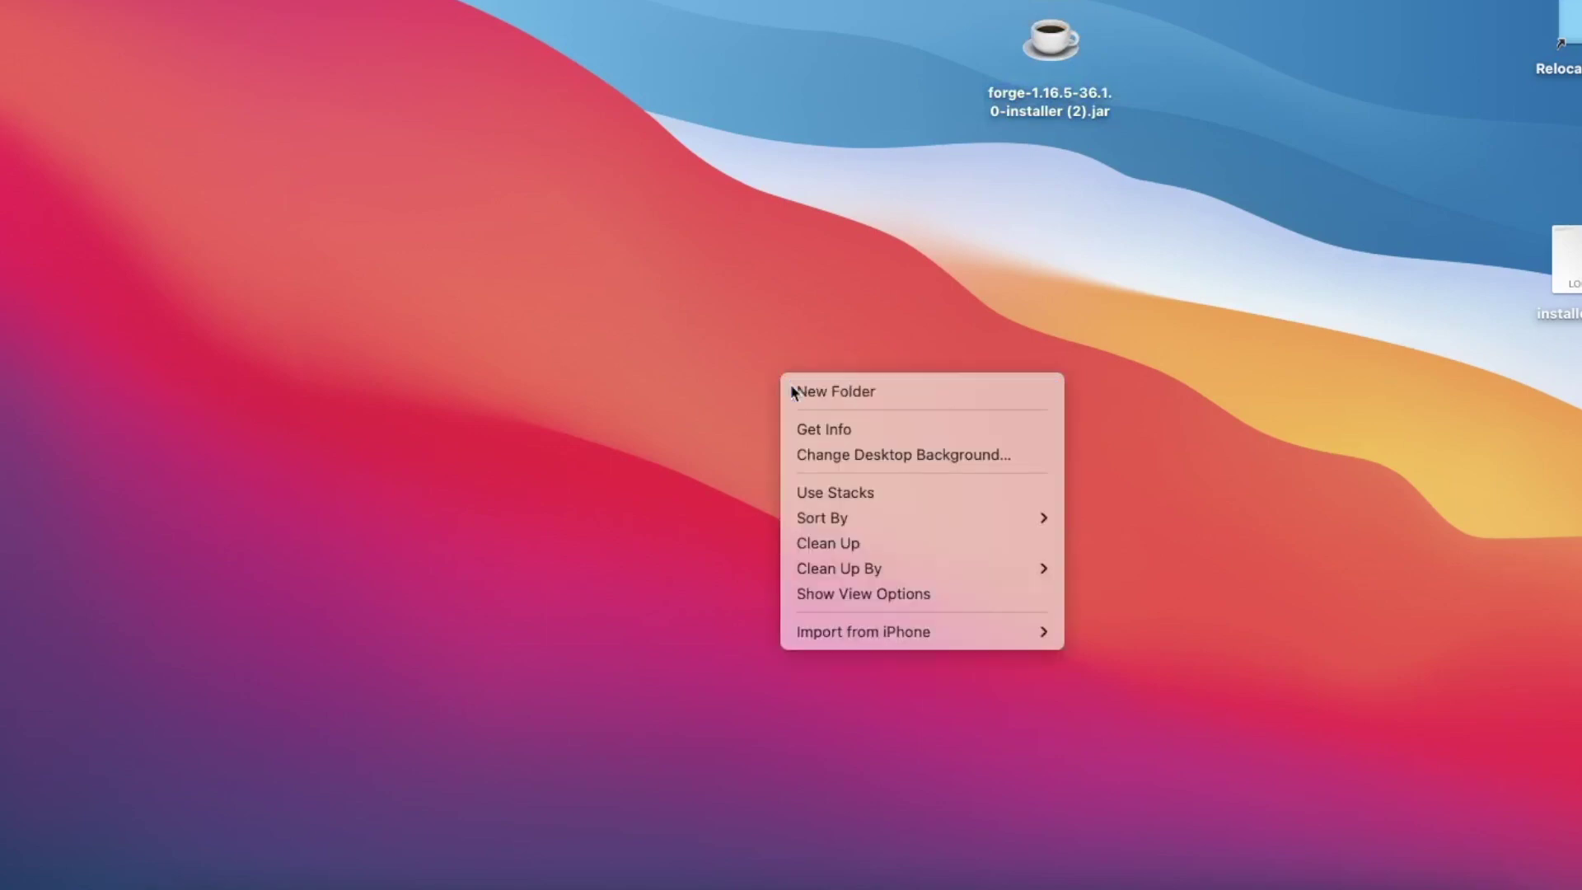
left_click(791, 387)
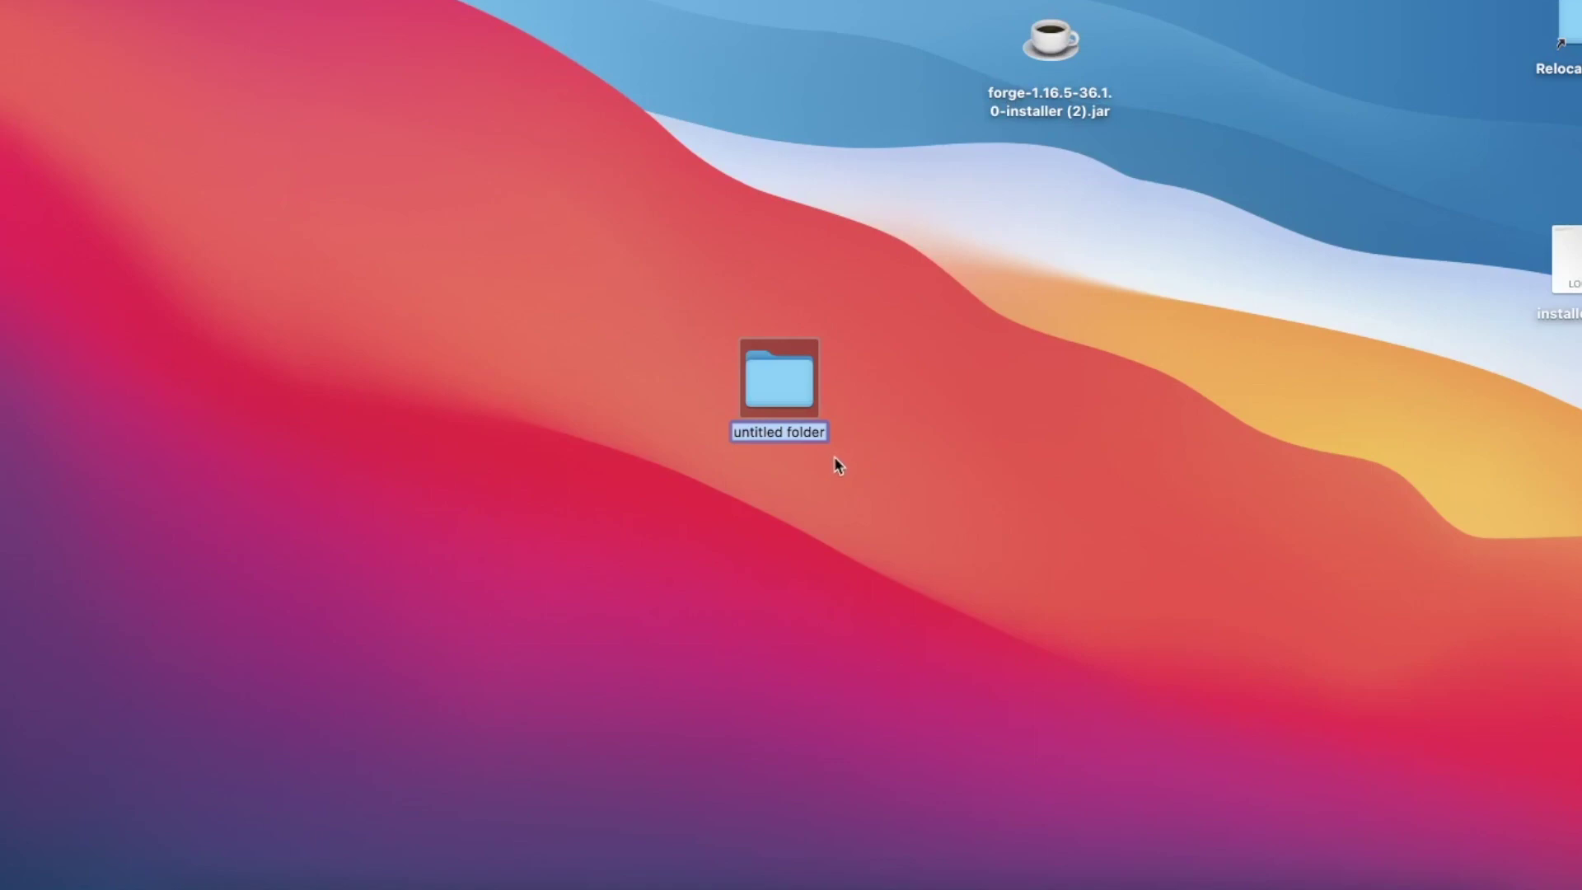
type("My ho")
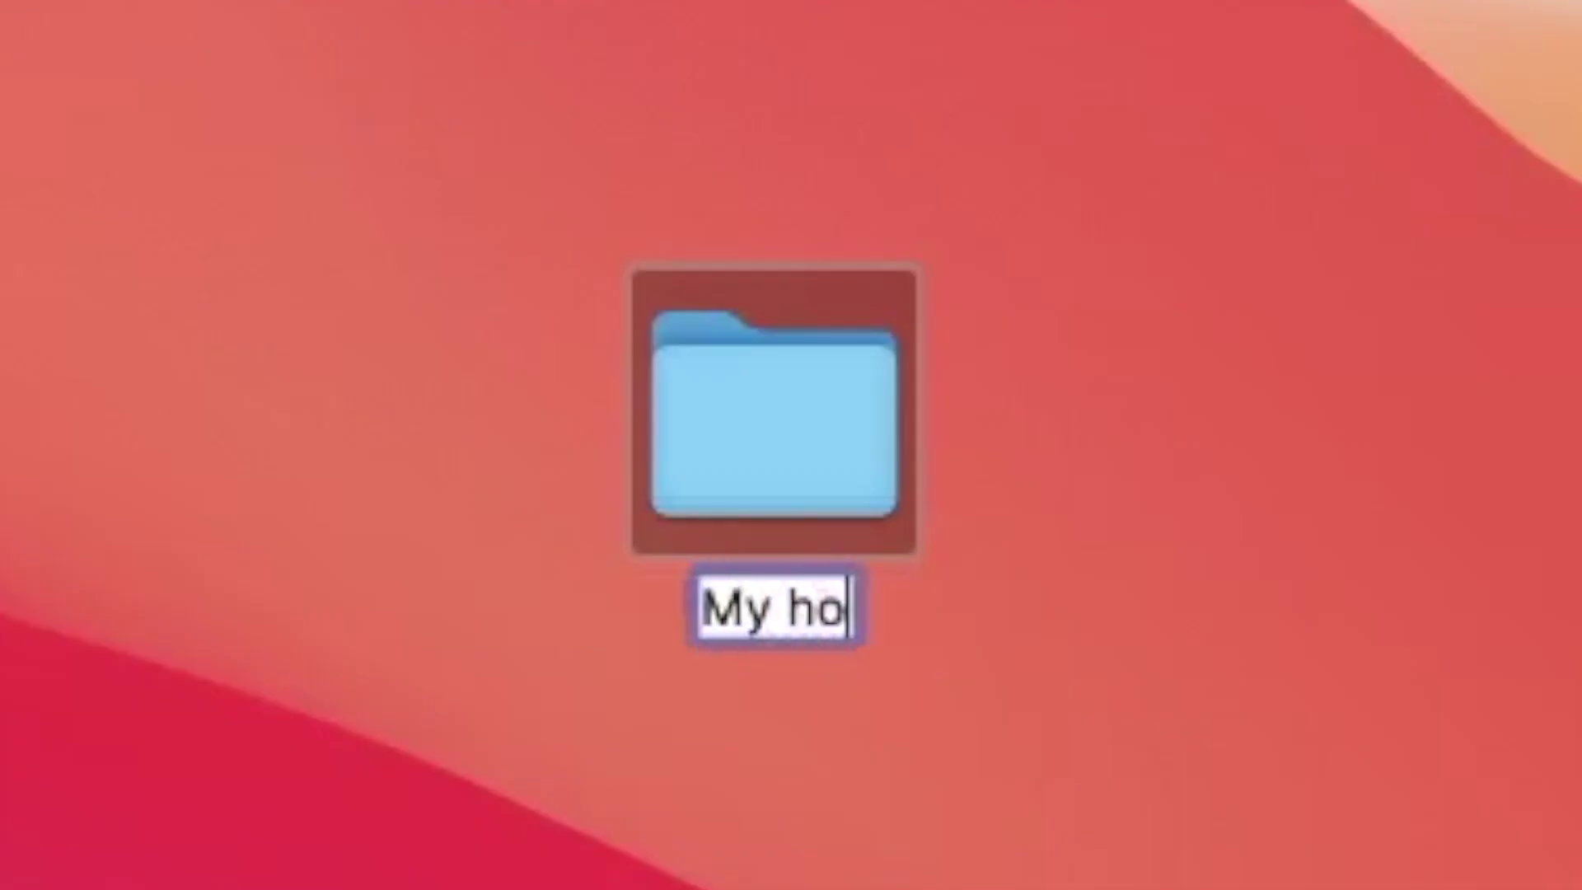
type("use")
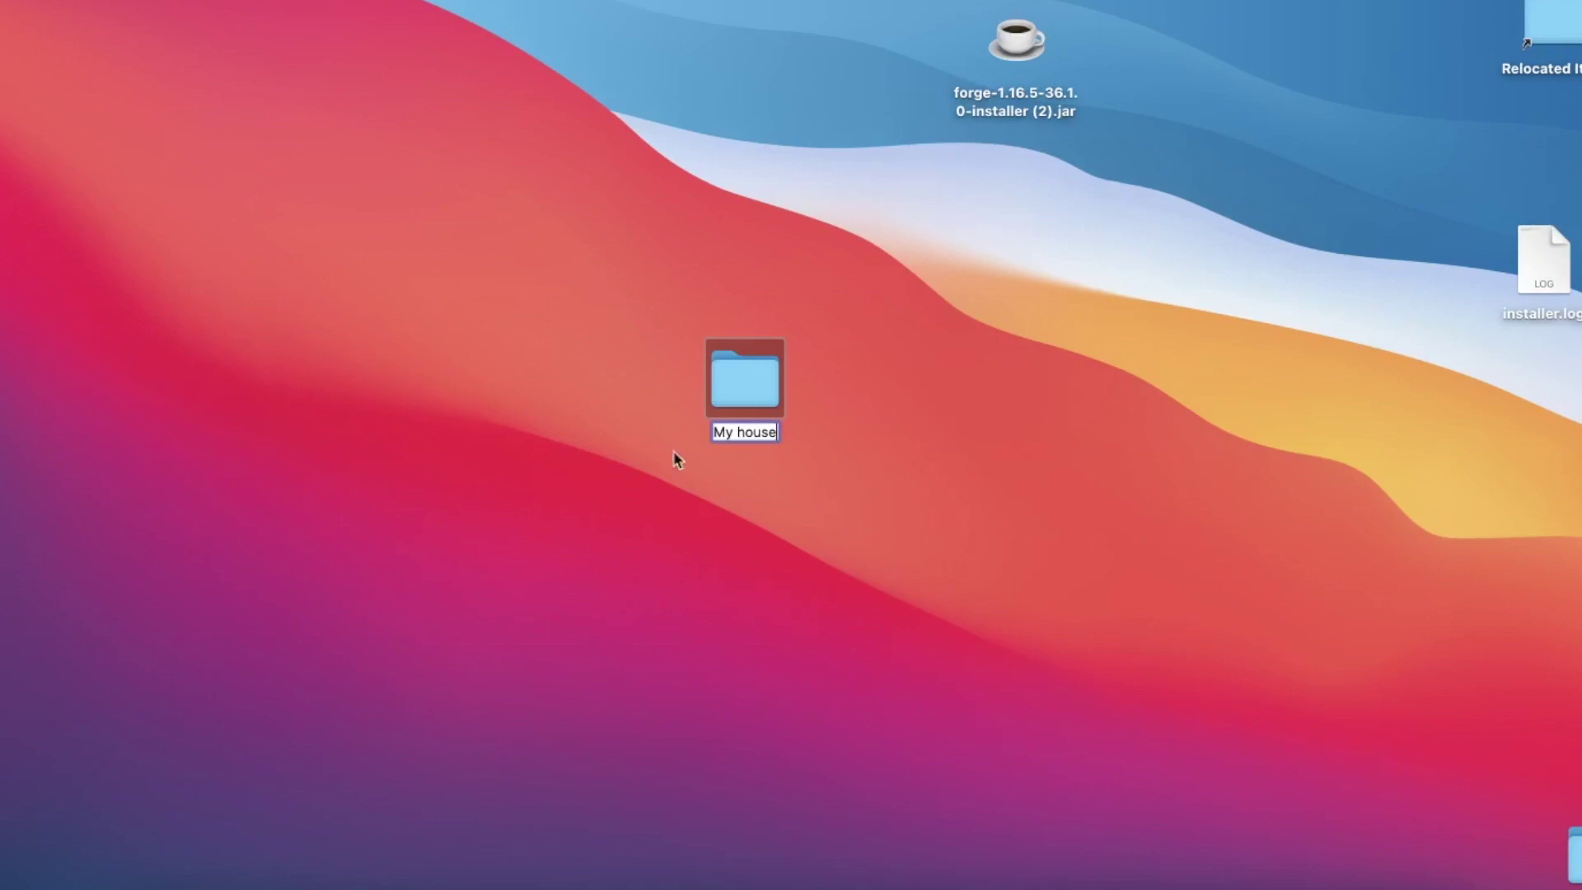
left_click(927, 465)
left_click_drag(761, 397, 791, 375)
left_click(858, 394)
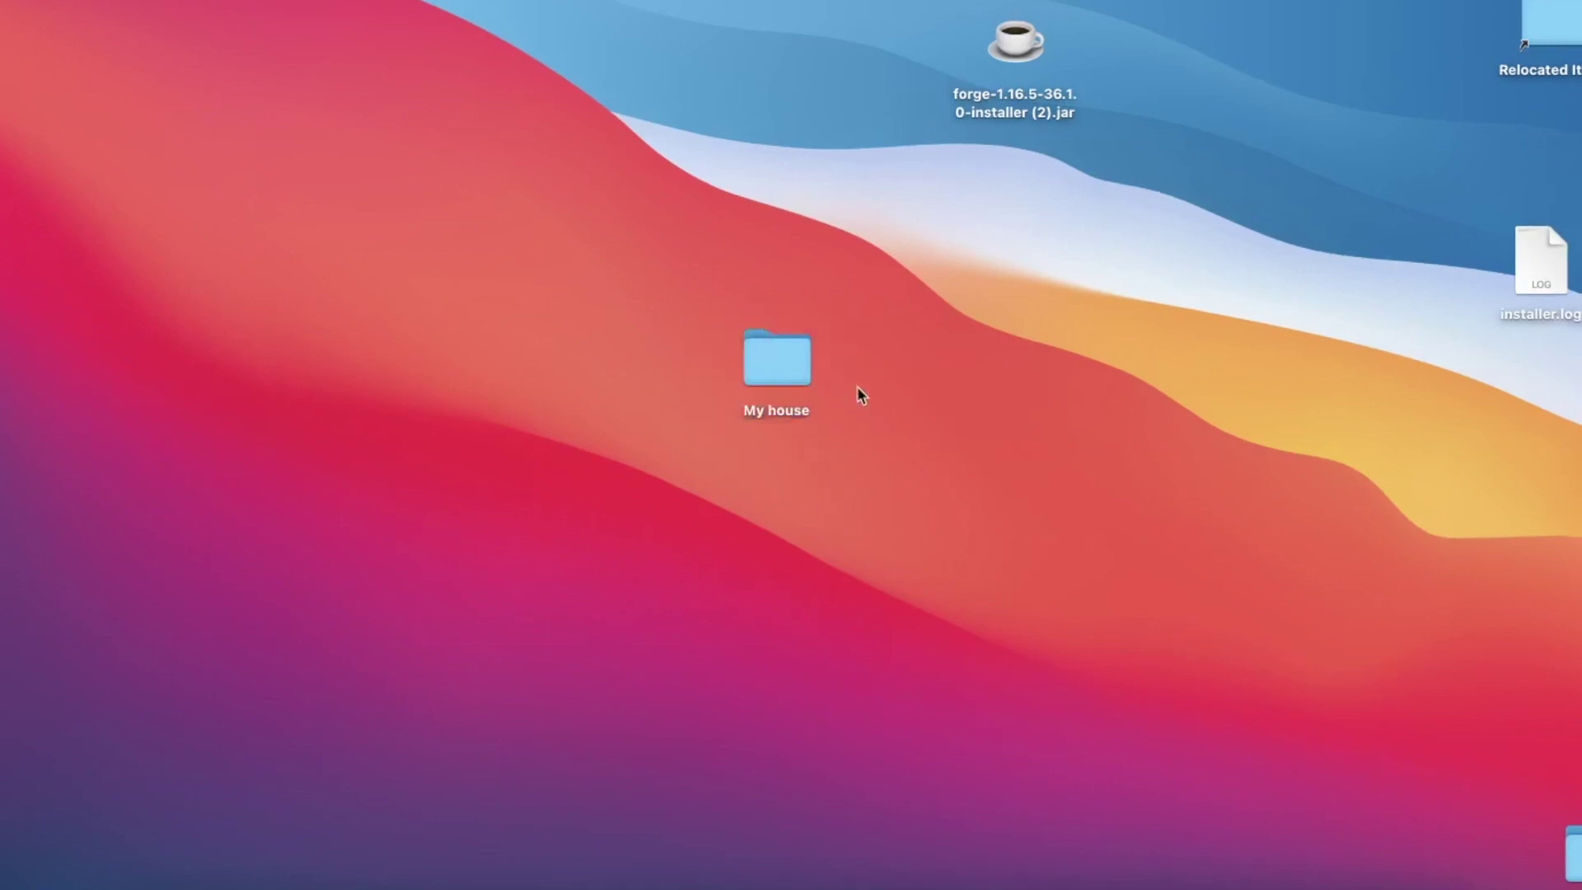
left_click_drag(426, 681, 1080, 872)
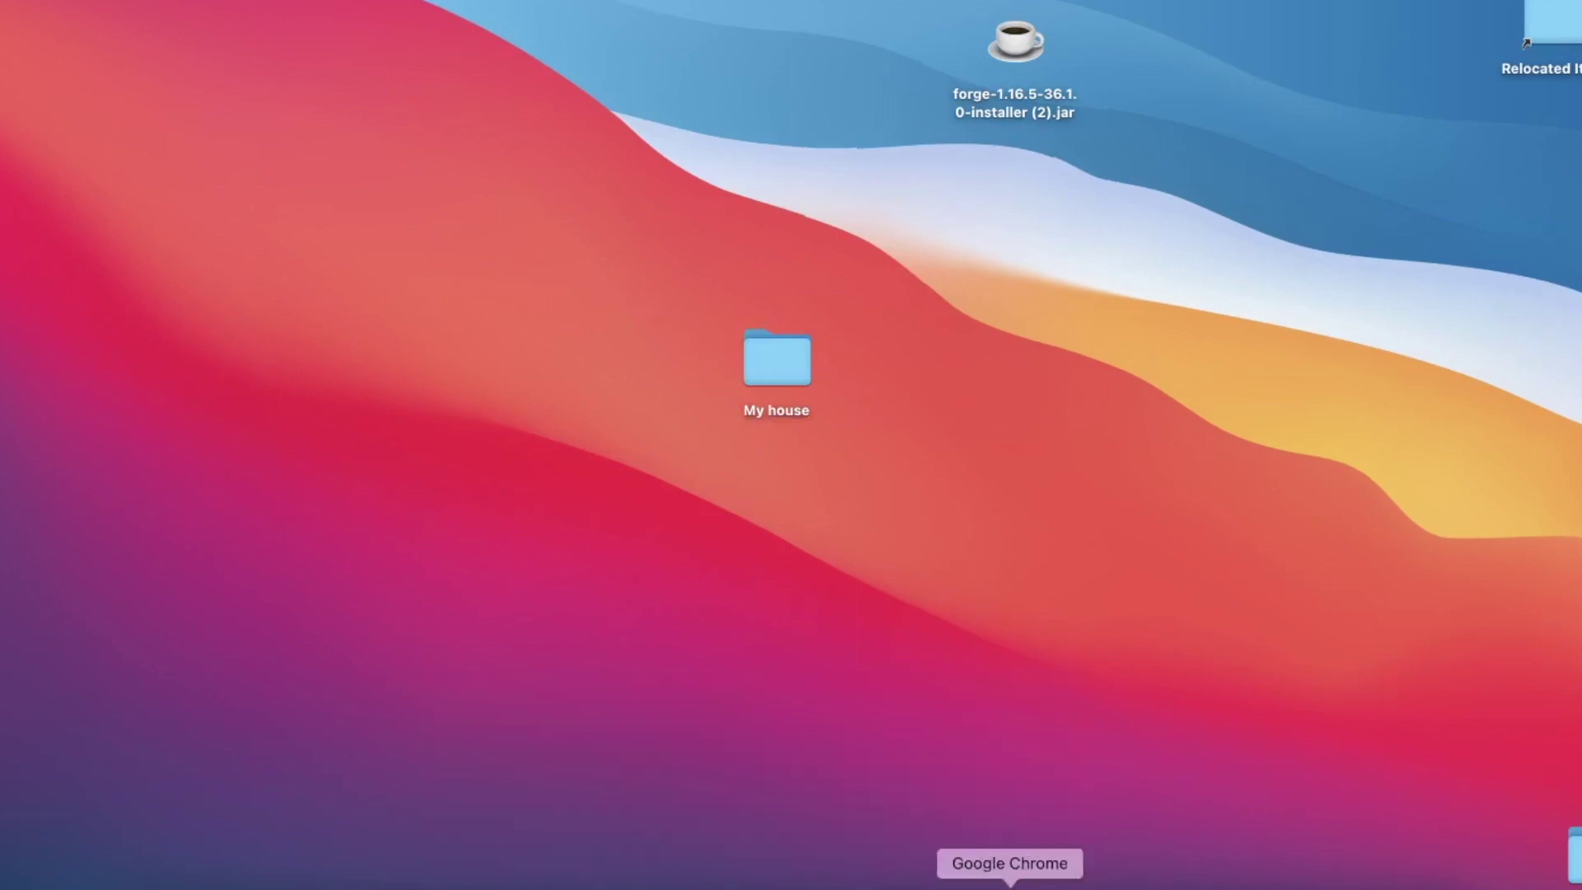
- Switch to Google Chrome and open files.minecraftforge.net
left_click(1010, 887)
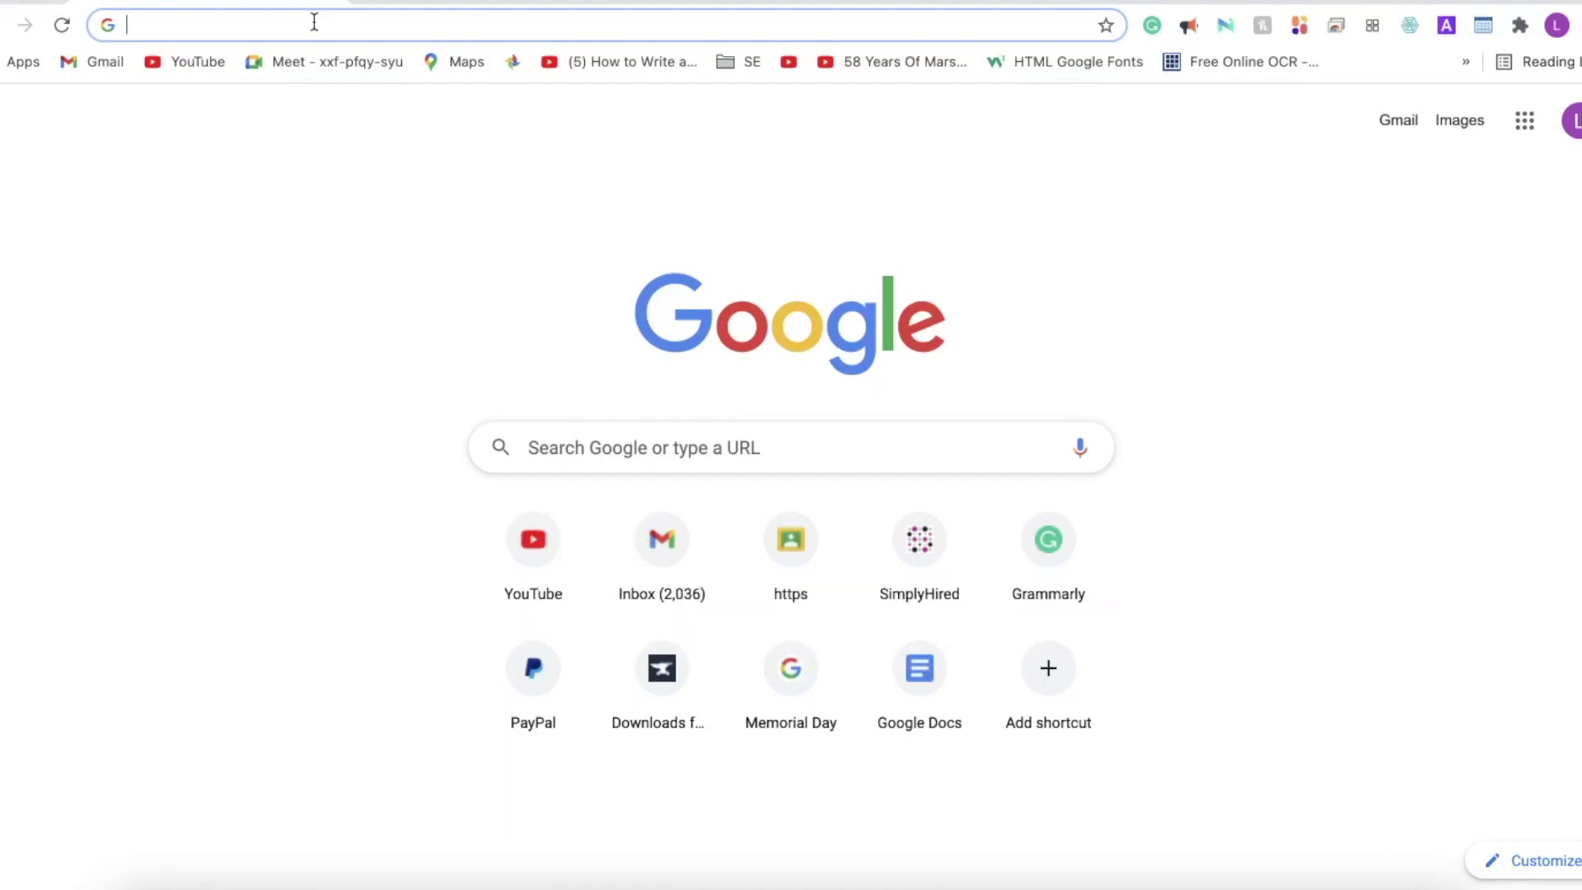
type("files")
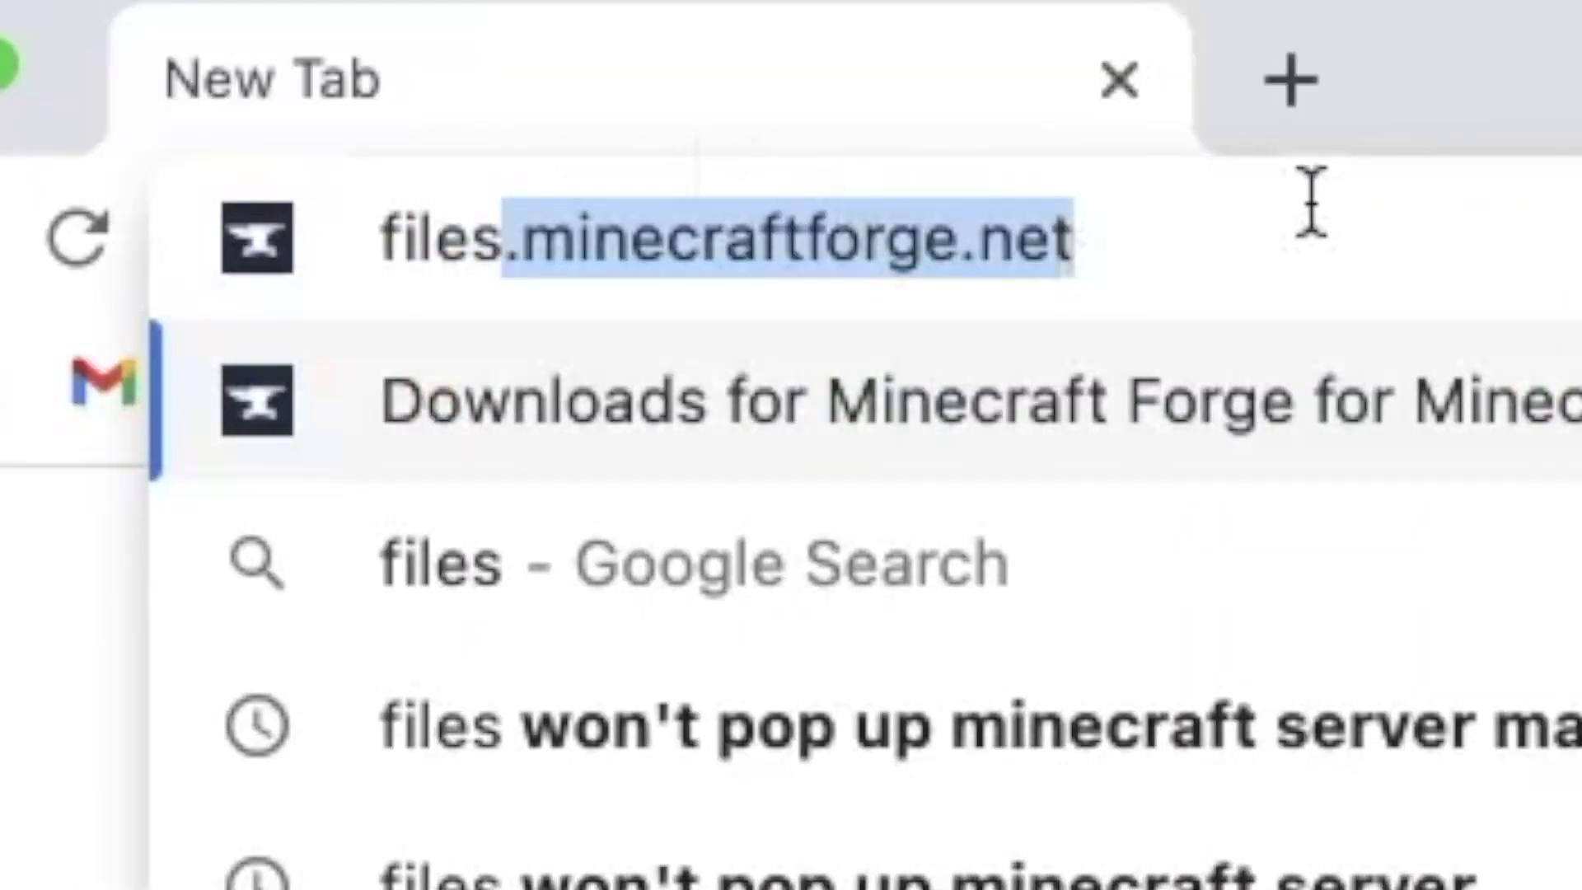
key("Right")
key("Return")
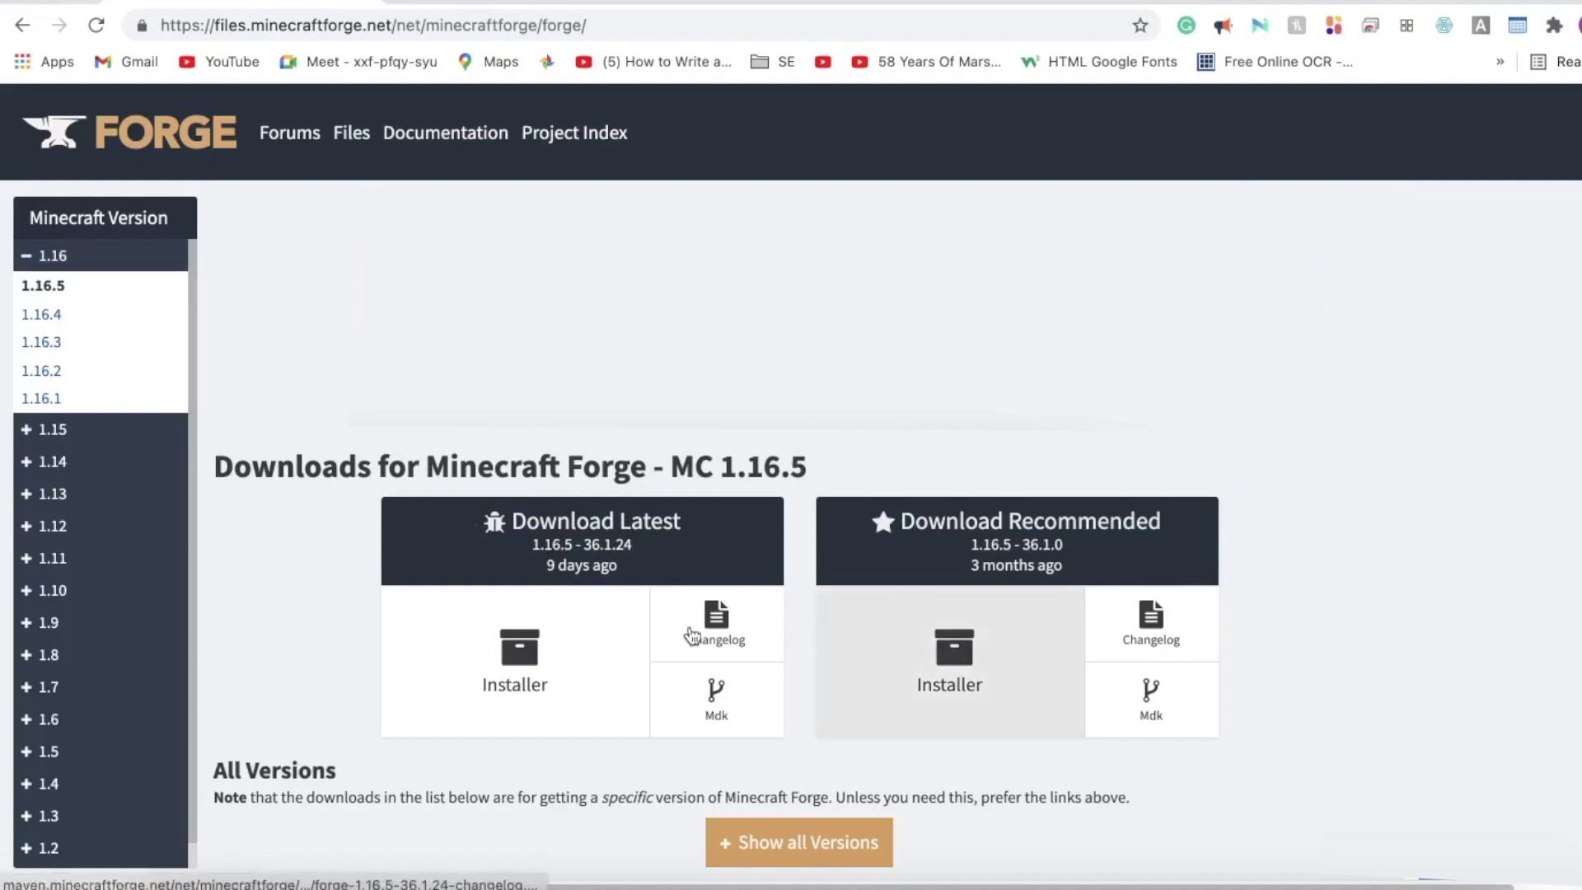
- Download the recommended Forge 1.16.5 - 36.1.0 installer, skipping the advertisement page
left_click_drag(614, 532, 689, 527)
left_click_drag(998, 518, 1162, 522)
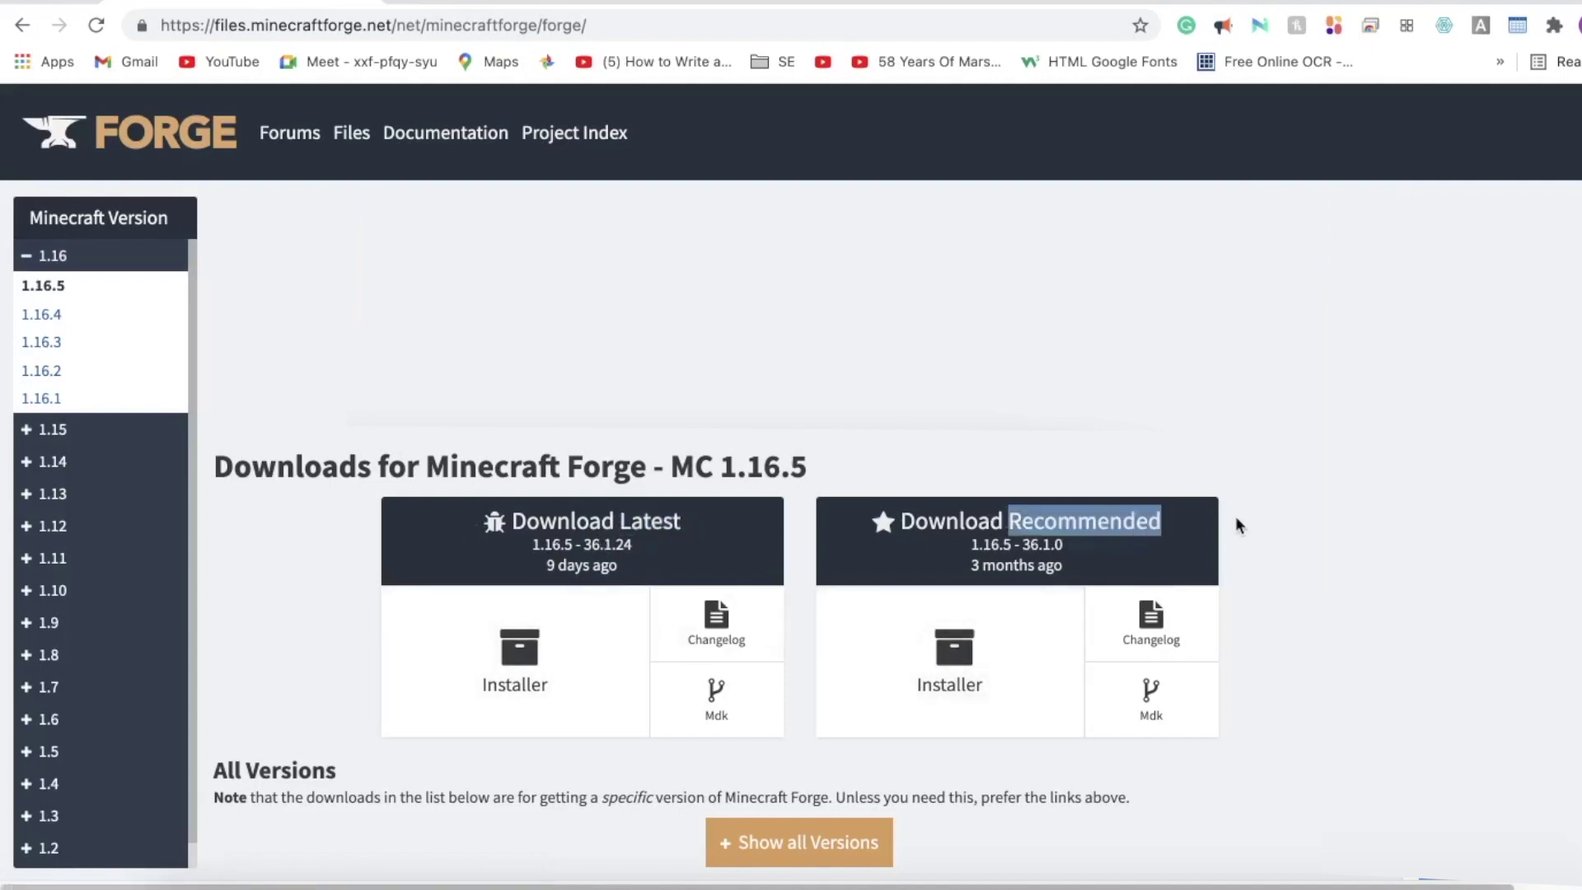
left_click(1190, 544)
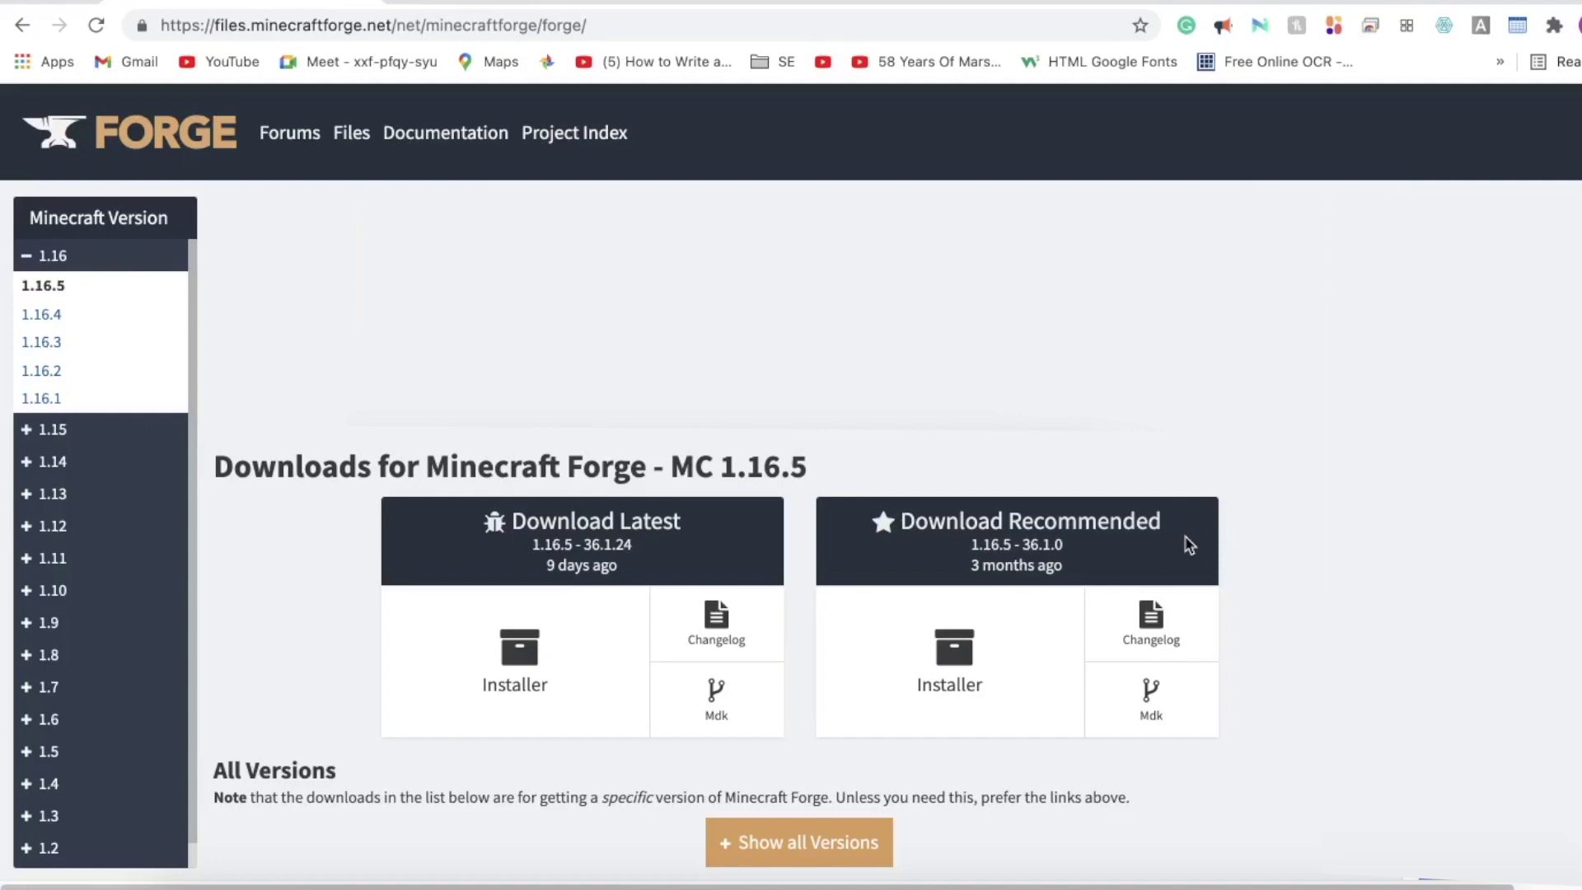
left_click(992, 671)
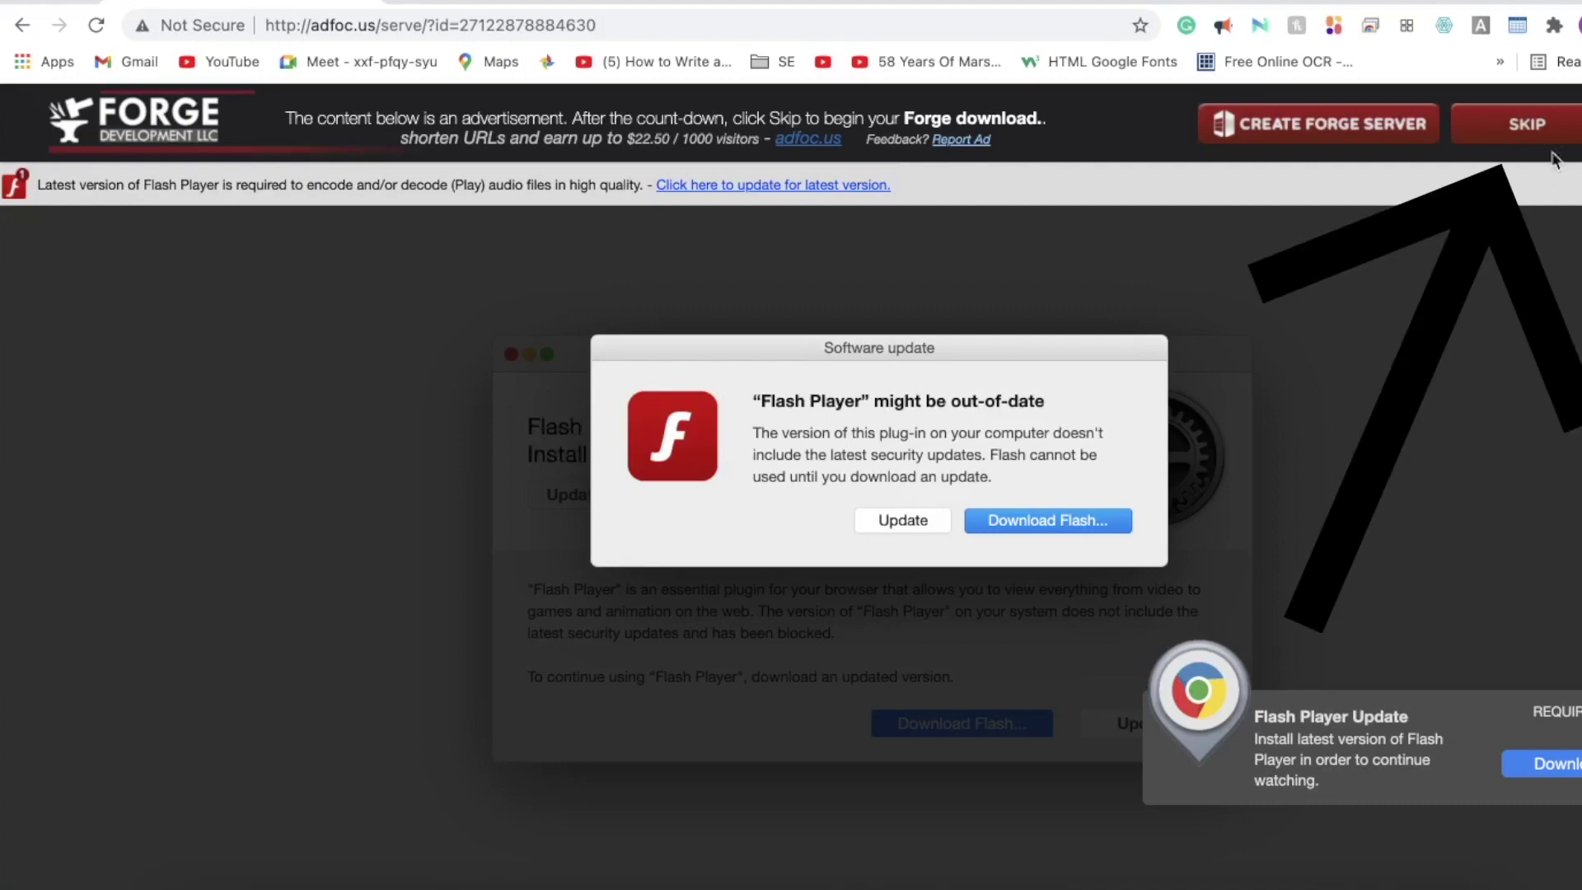
left_click(1543, 123)
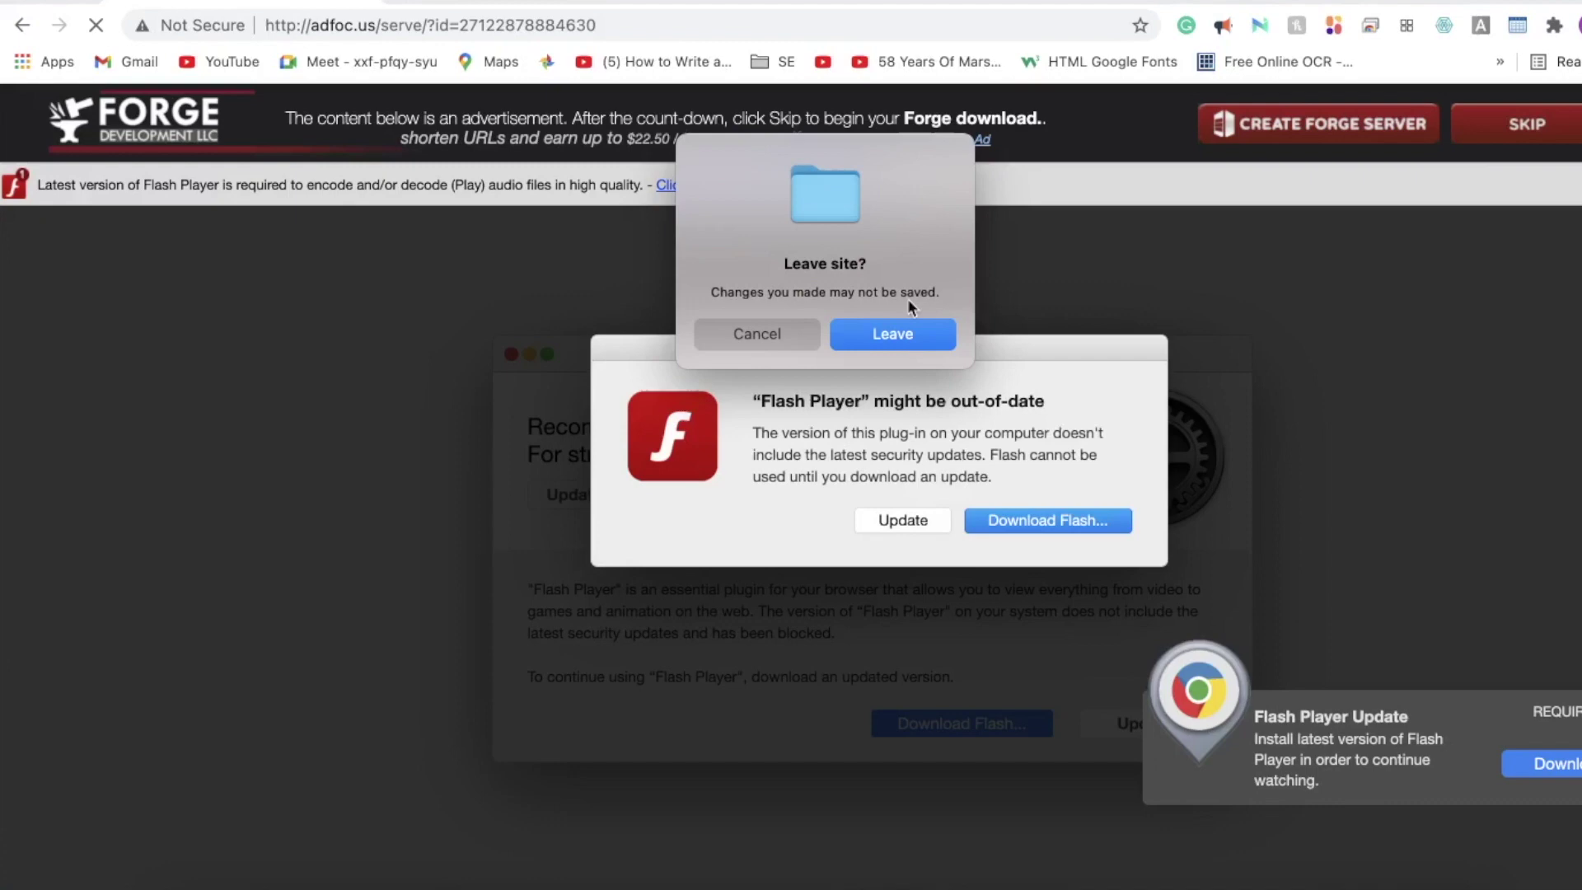
triple_click(746, 294)
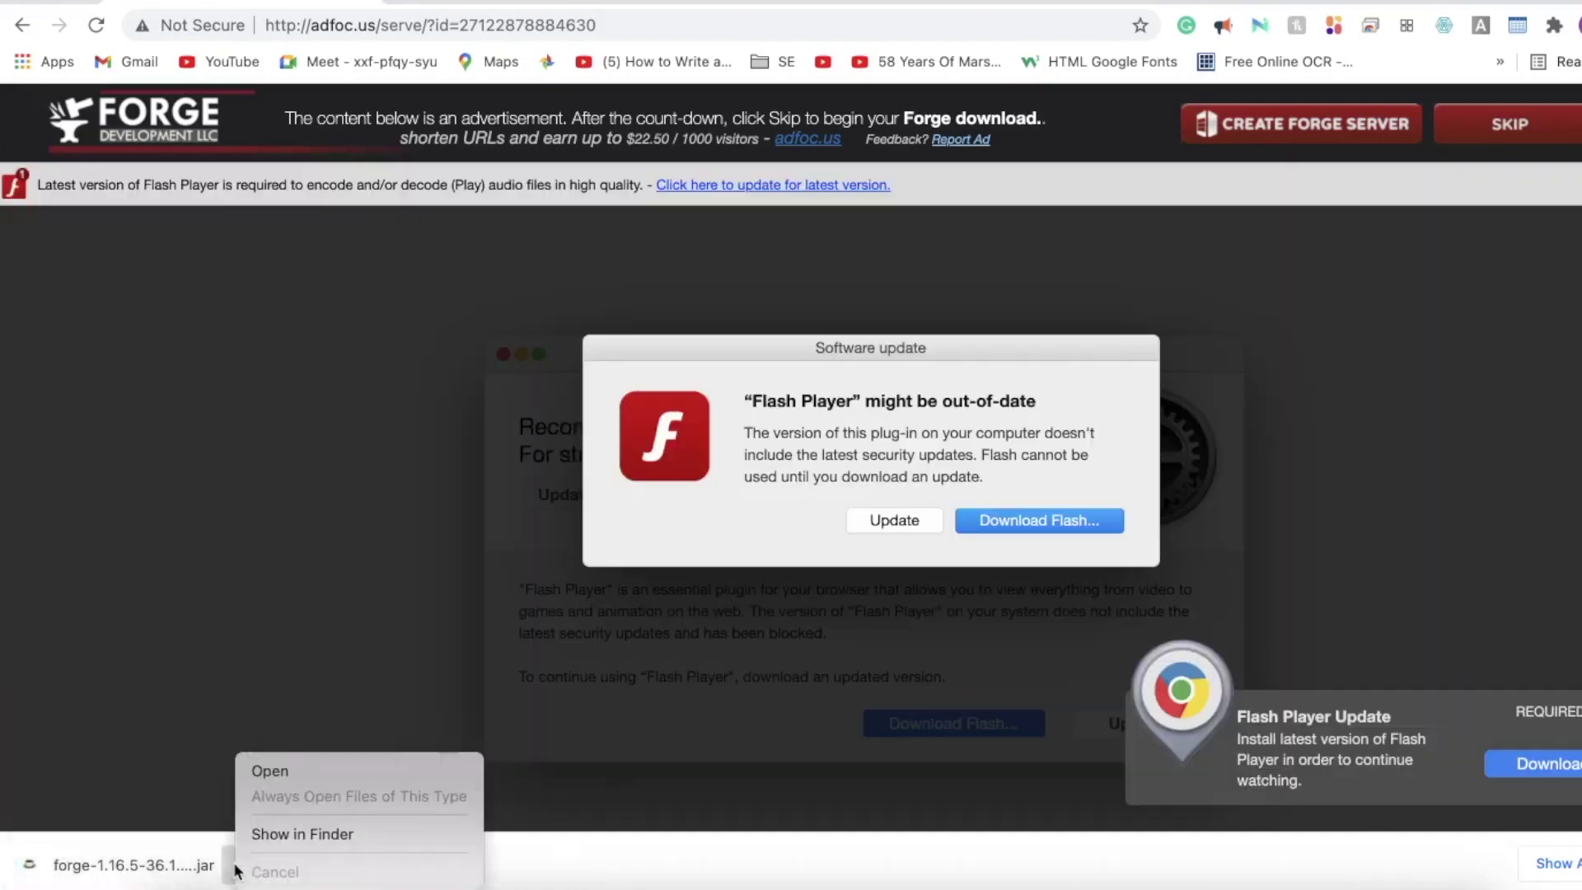
- Reveal the downloaded Forge installer in Finder, move it to the desktop, and close the Downloads window
left_click(260, 835)
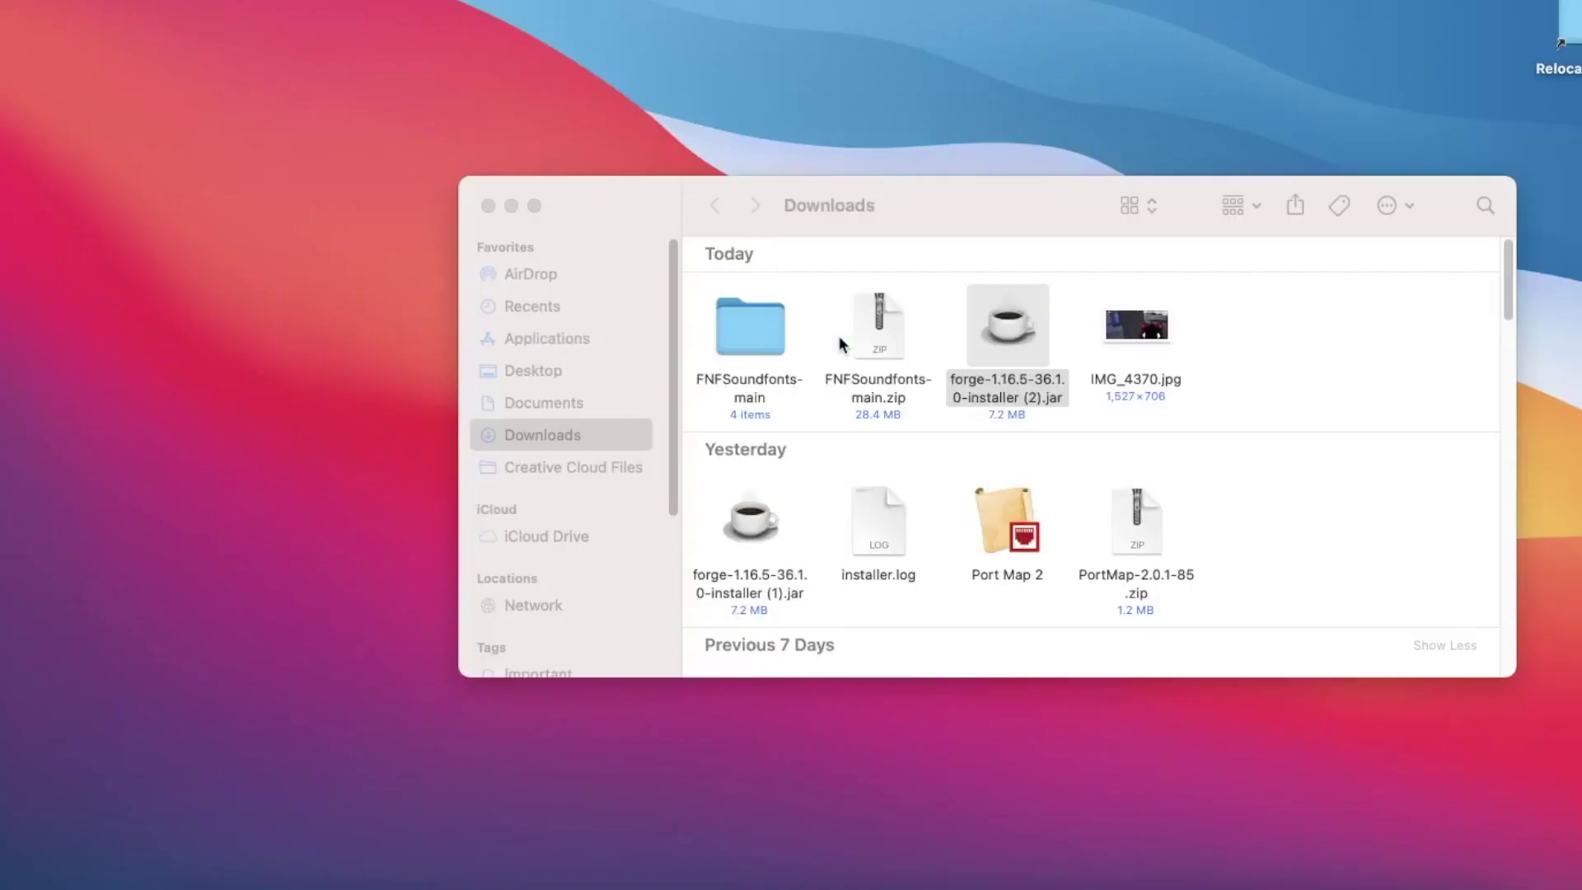
left_click_drag(993, 338, 1041, 48)
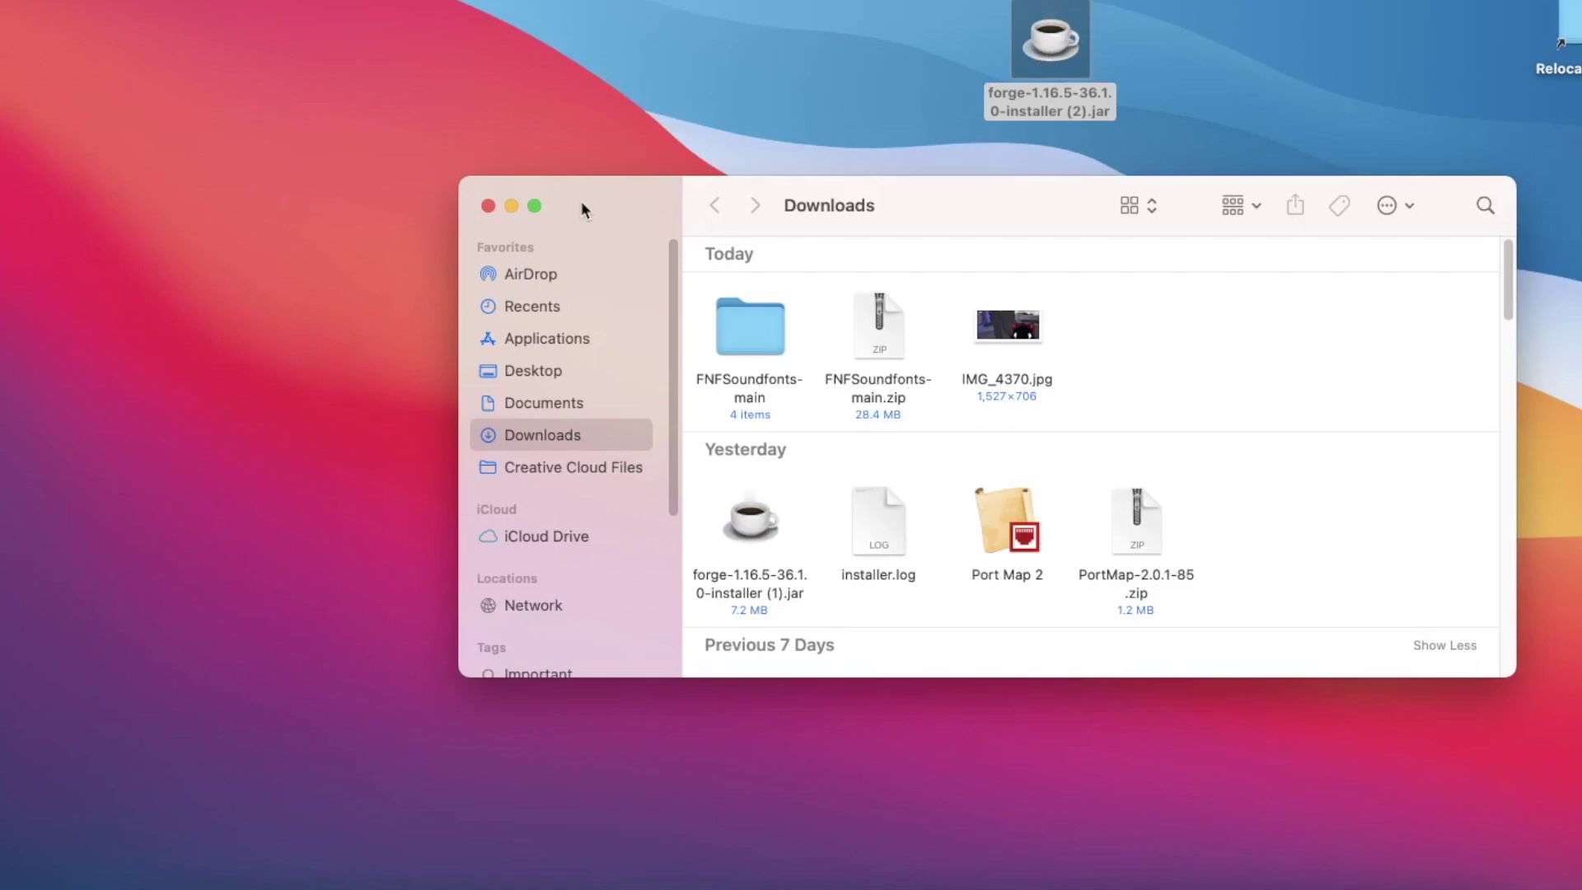
left_click(488, 206)
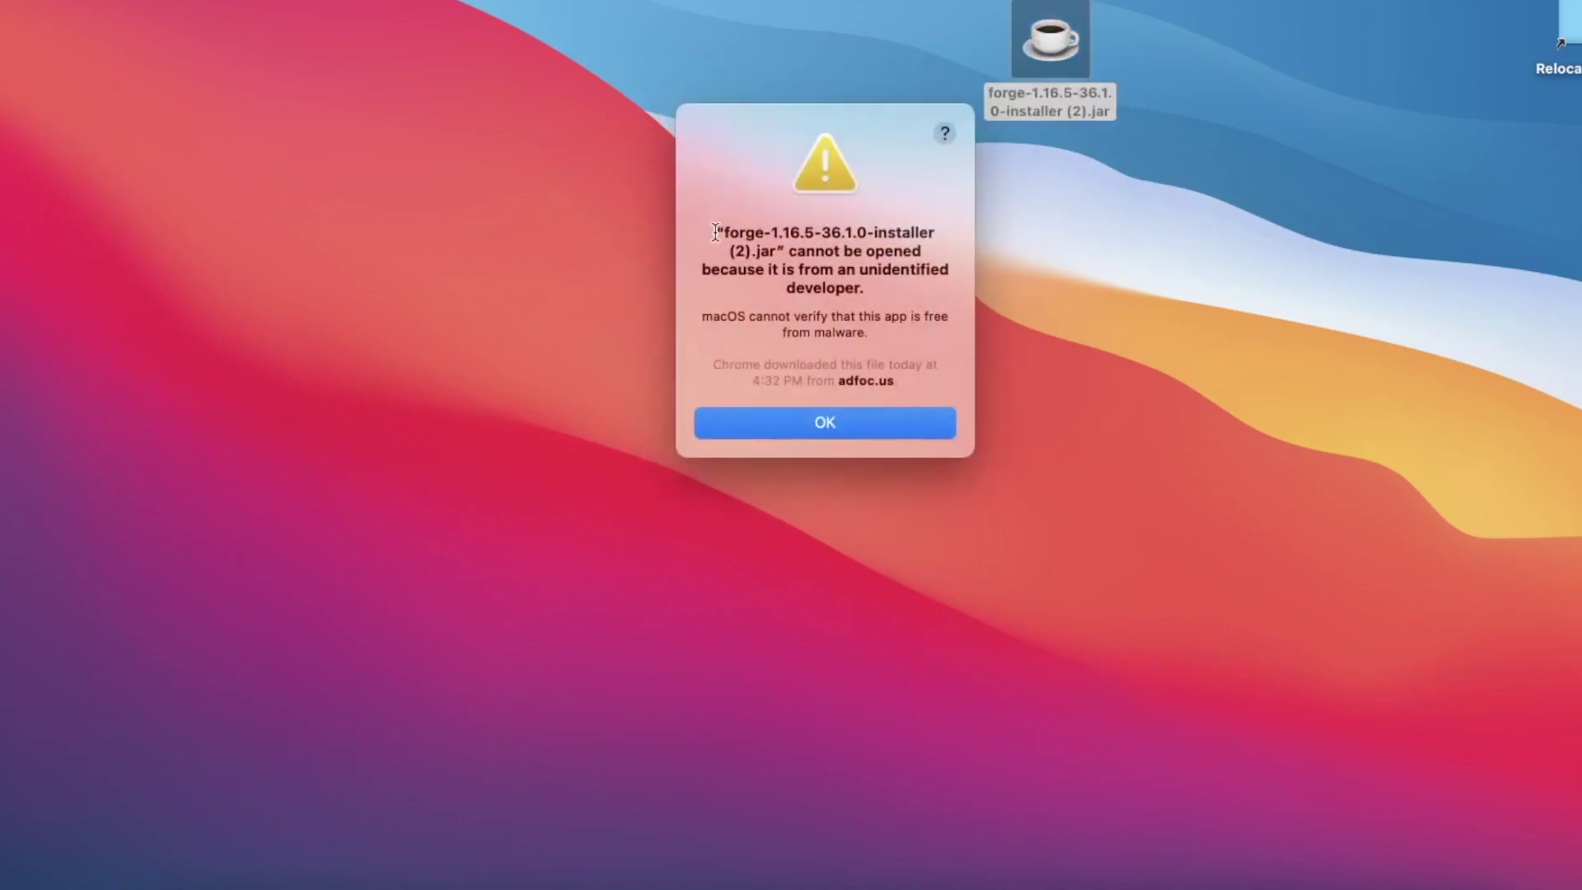
- Dismiss the unidentified developer alert and open the Forge installer anyway
left_click_drag(715, 233, 928, 286)
left_click(904, 425)
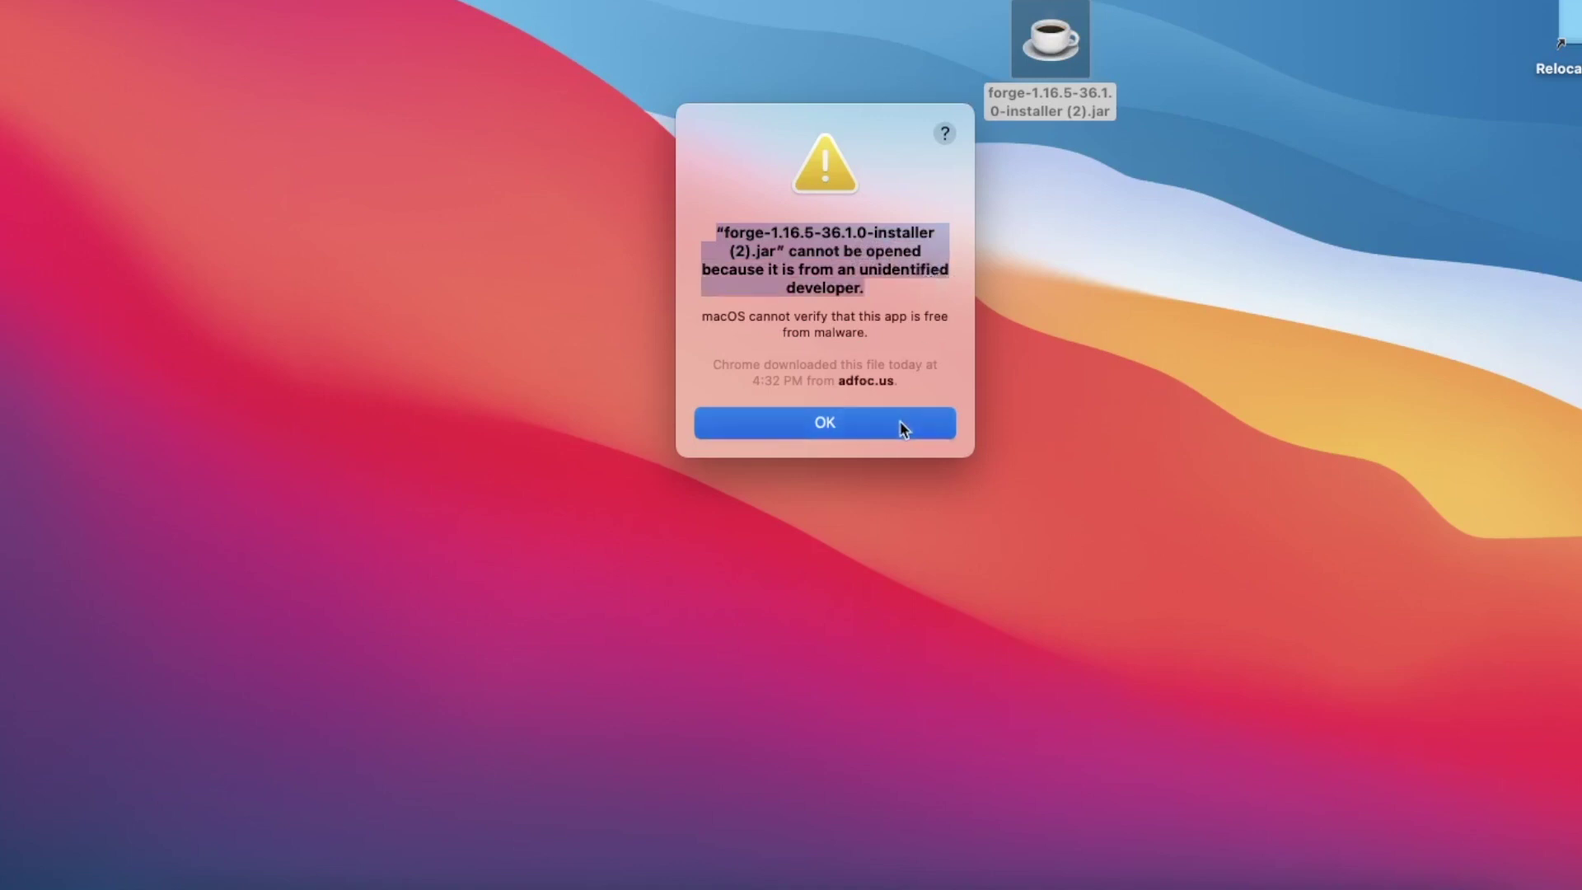
left_click(971, 419)
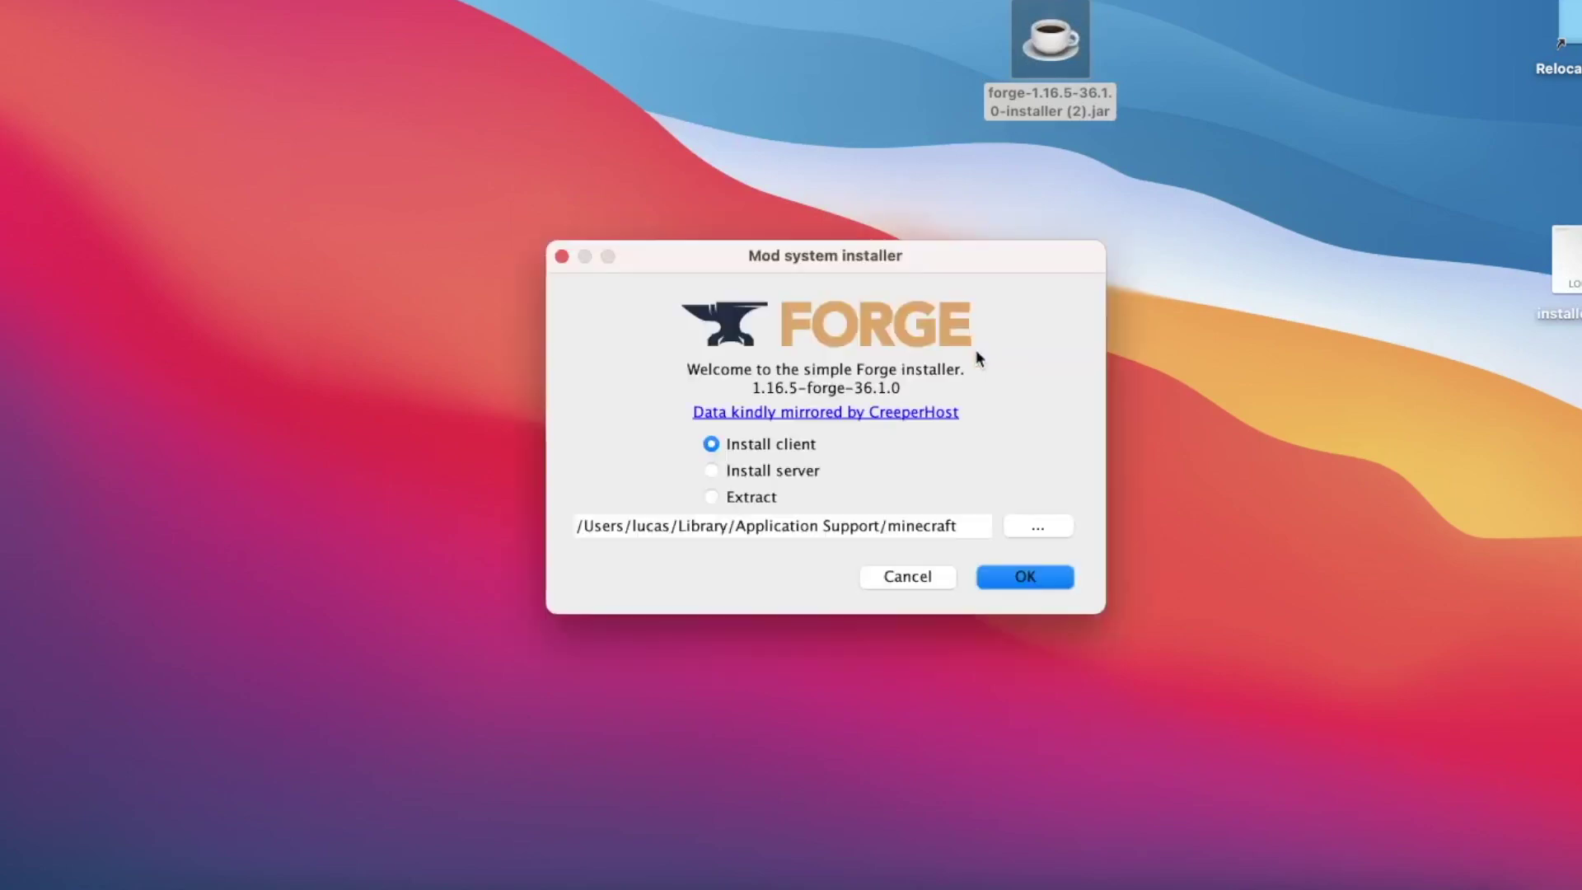
mouse_move(893, 263)
left_mouse_down()
mouse_move(970, 240)
mouse_move(932, 191)
mouse_move(864, 210)
mouse_move(883, 286)
mouse_move(903, 235)
left_mouse_up()
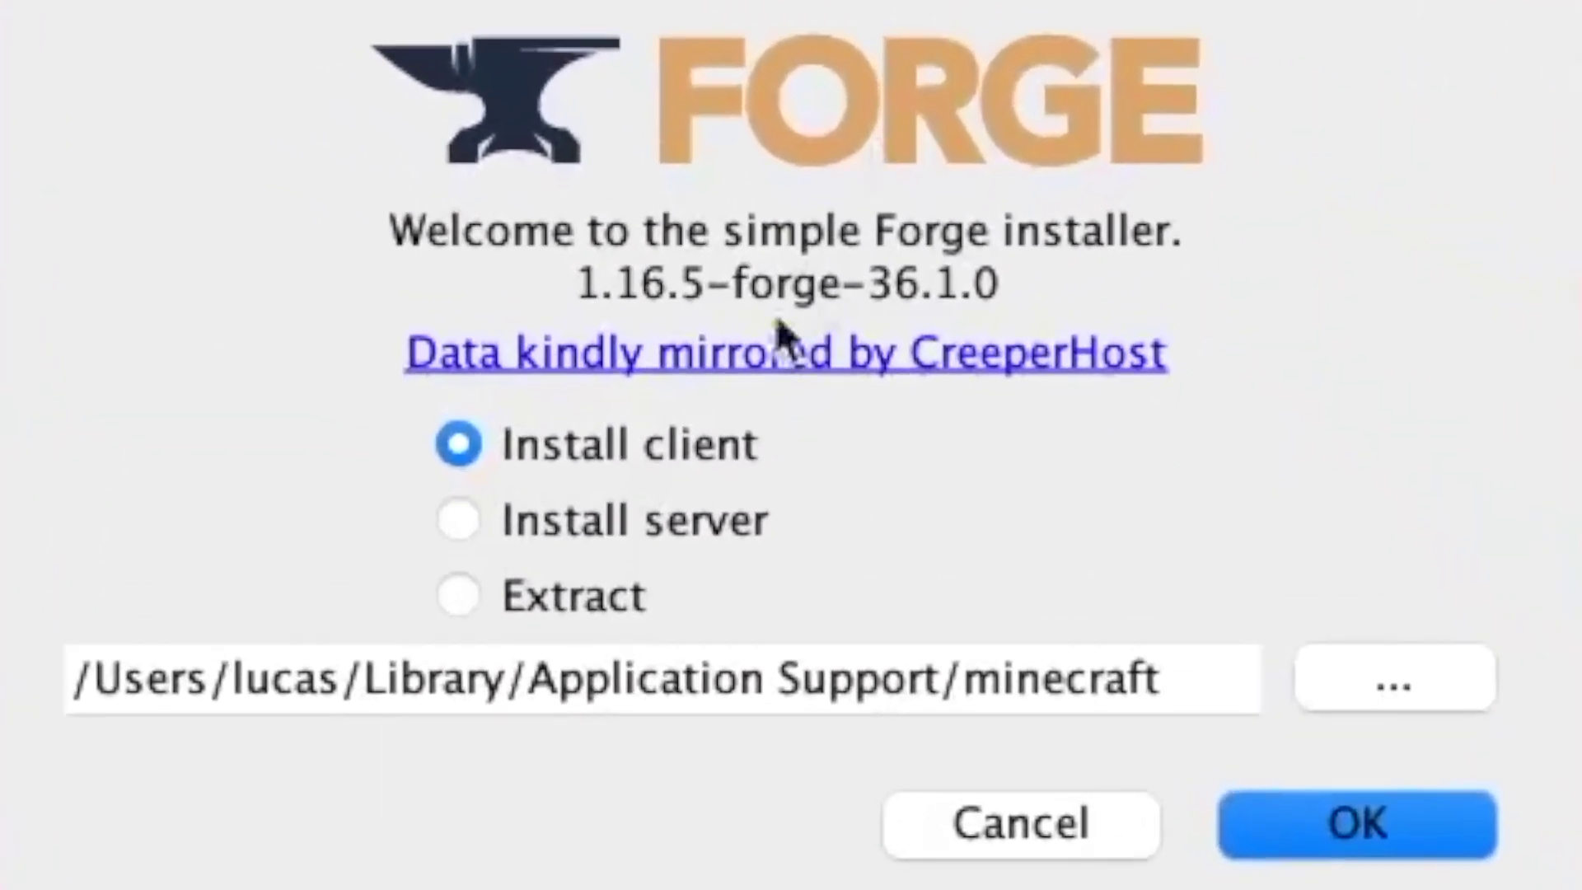
- Set the Forge installer to Install server with the desktop folder "My house" as the target directory
left_click(622, 521)
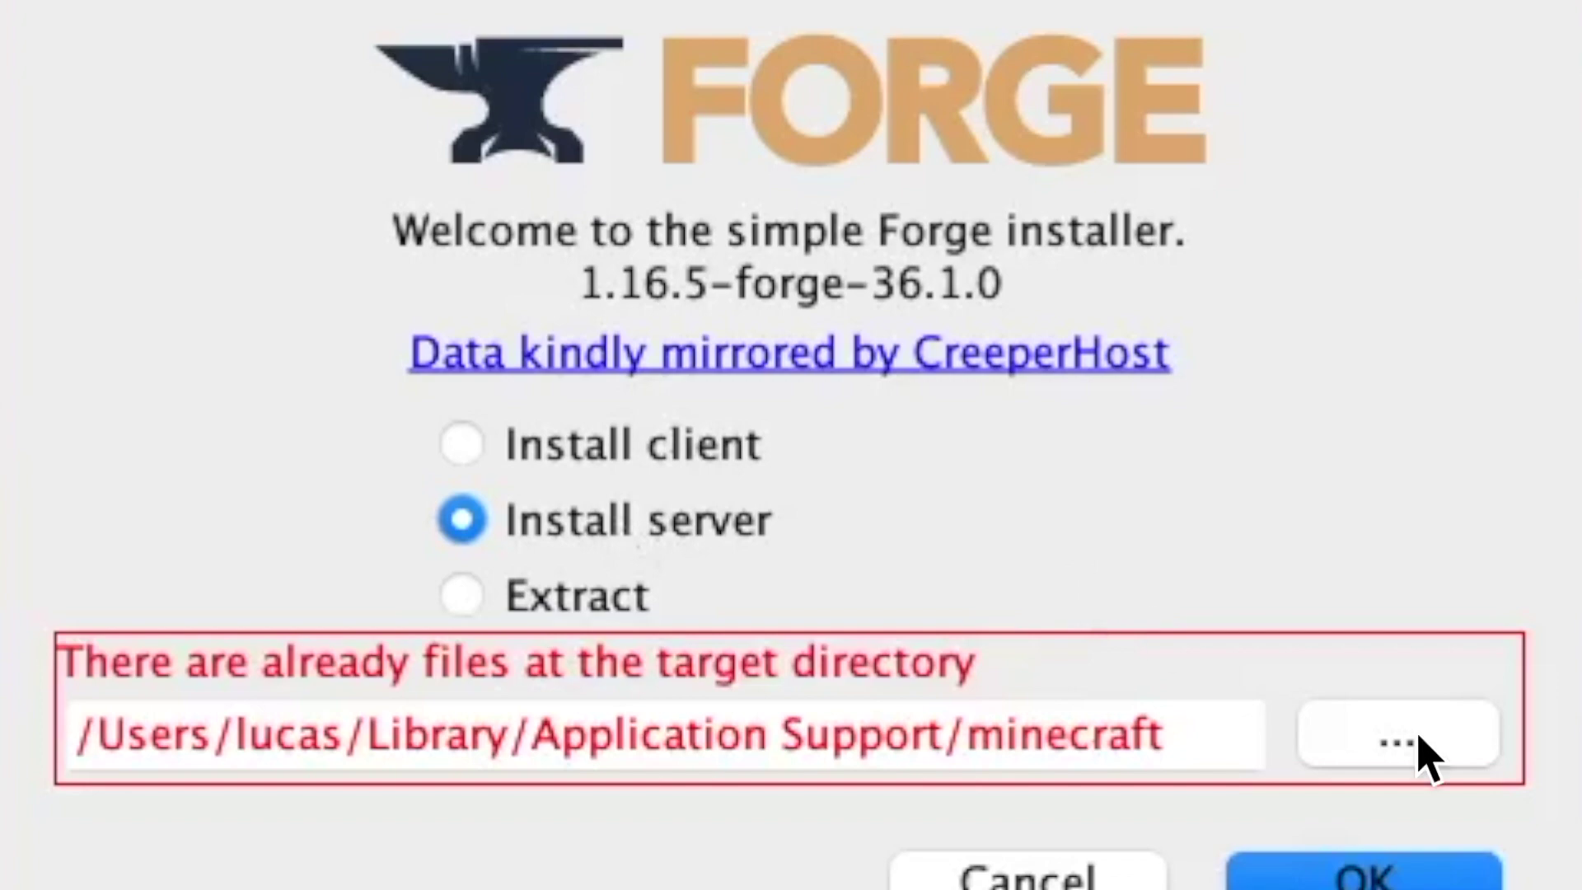
left_click(1421, 743)
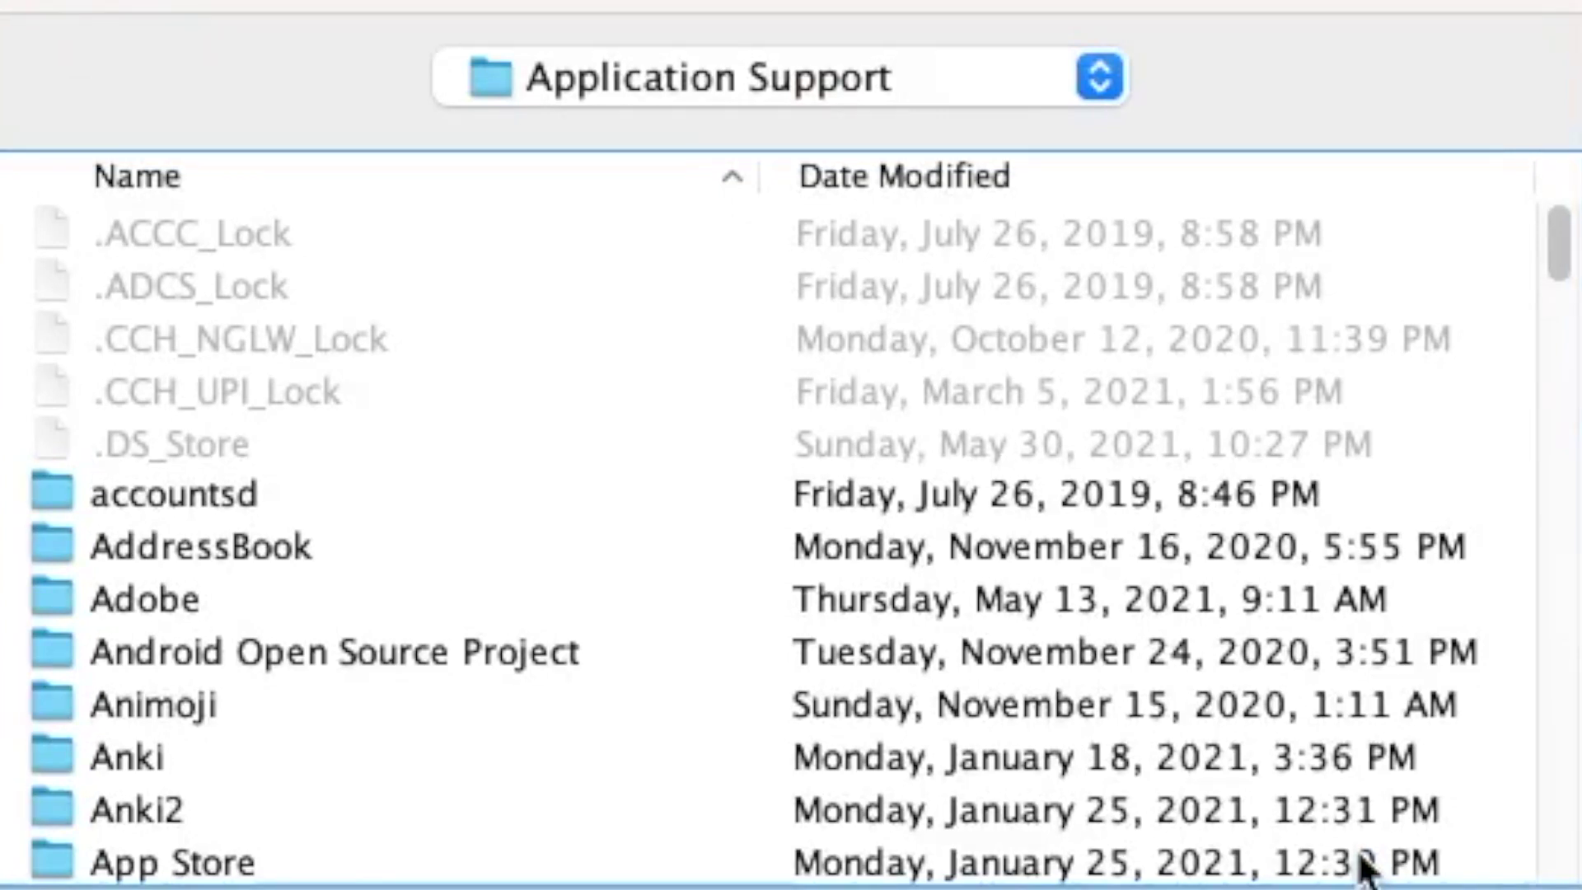
left_click(730, 89)
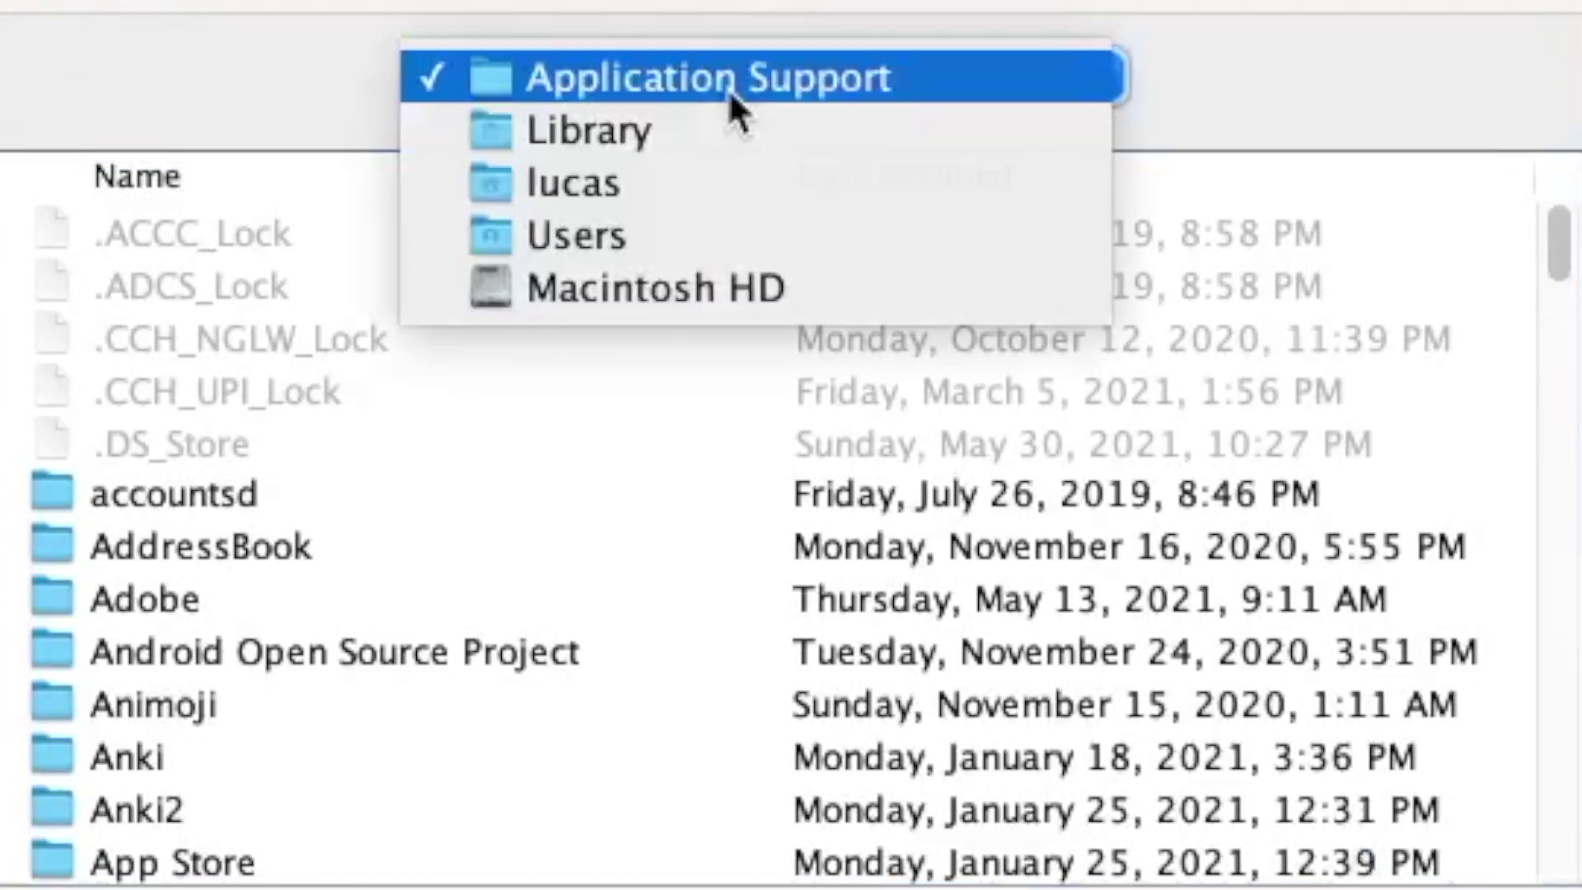
left_click(730, 224)
double_click(451, 297)
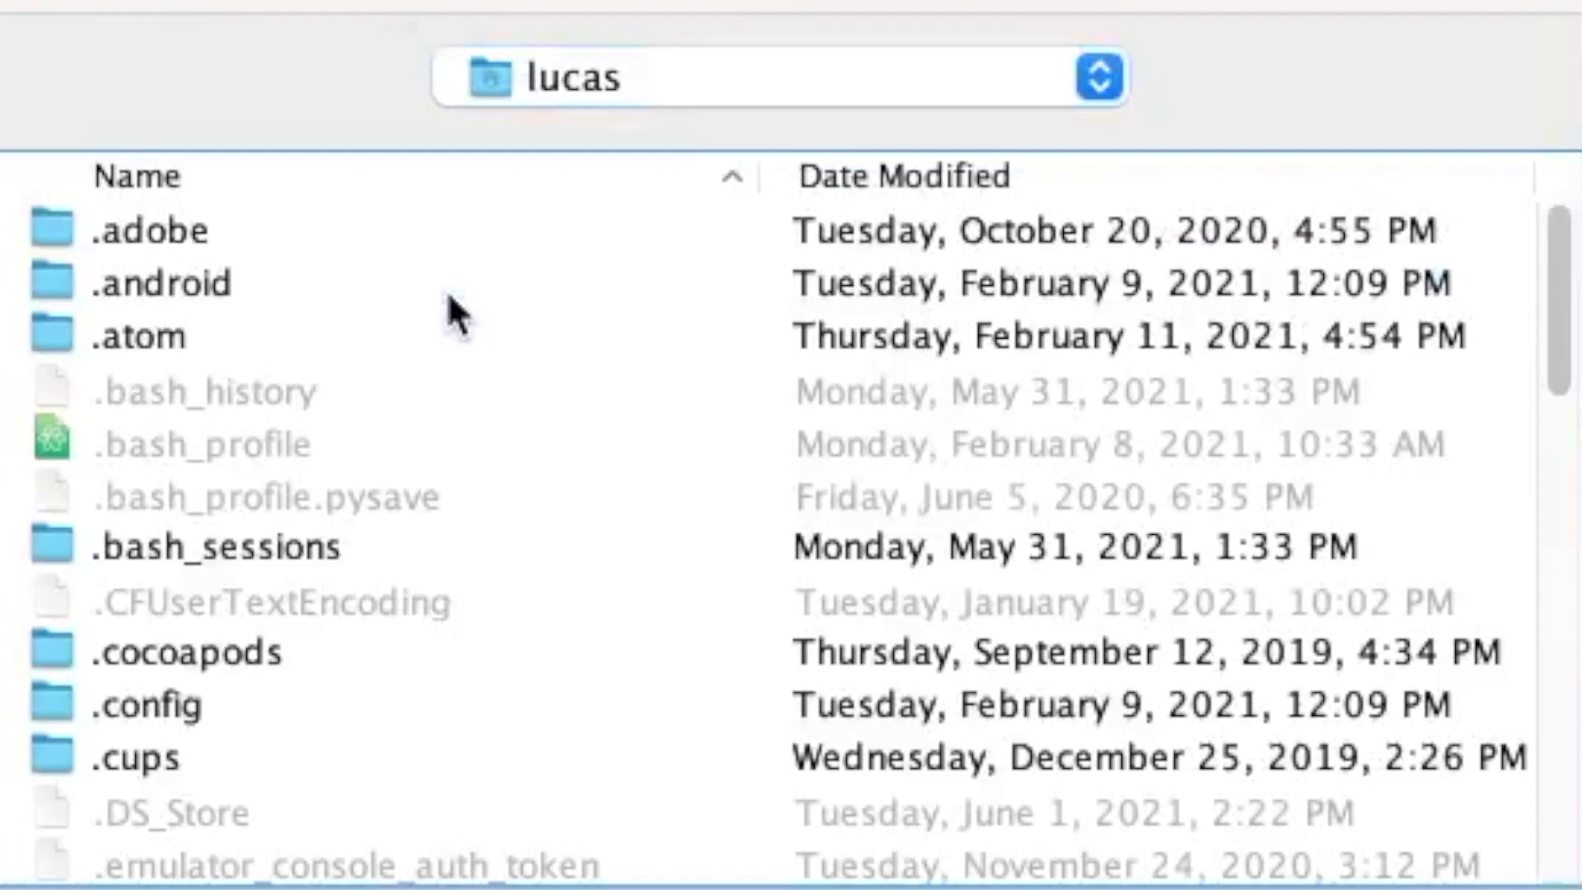
scroll(495, 537, "down", 15)
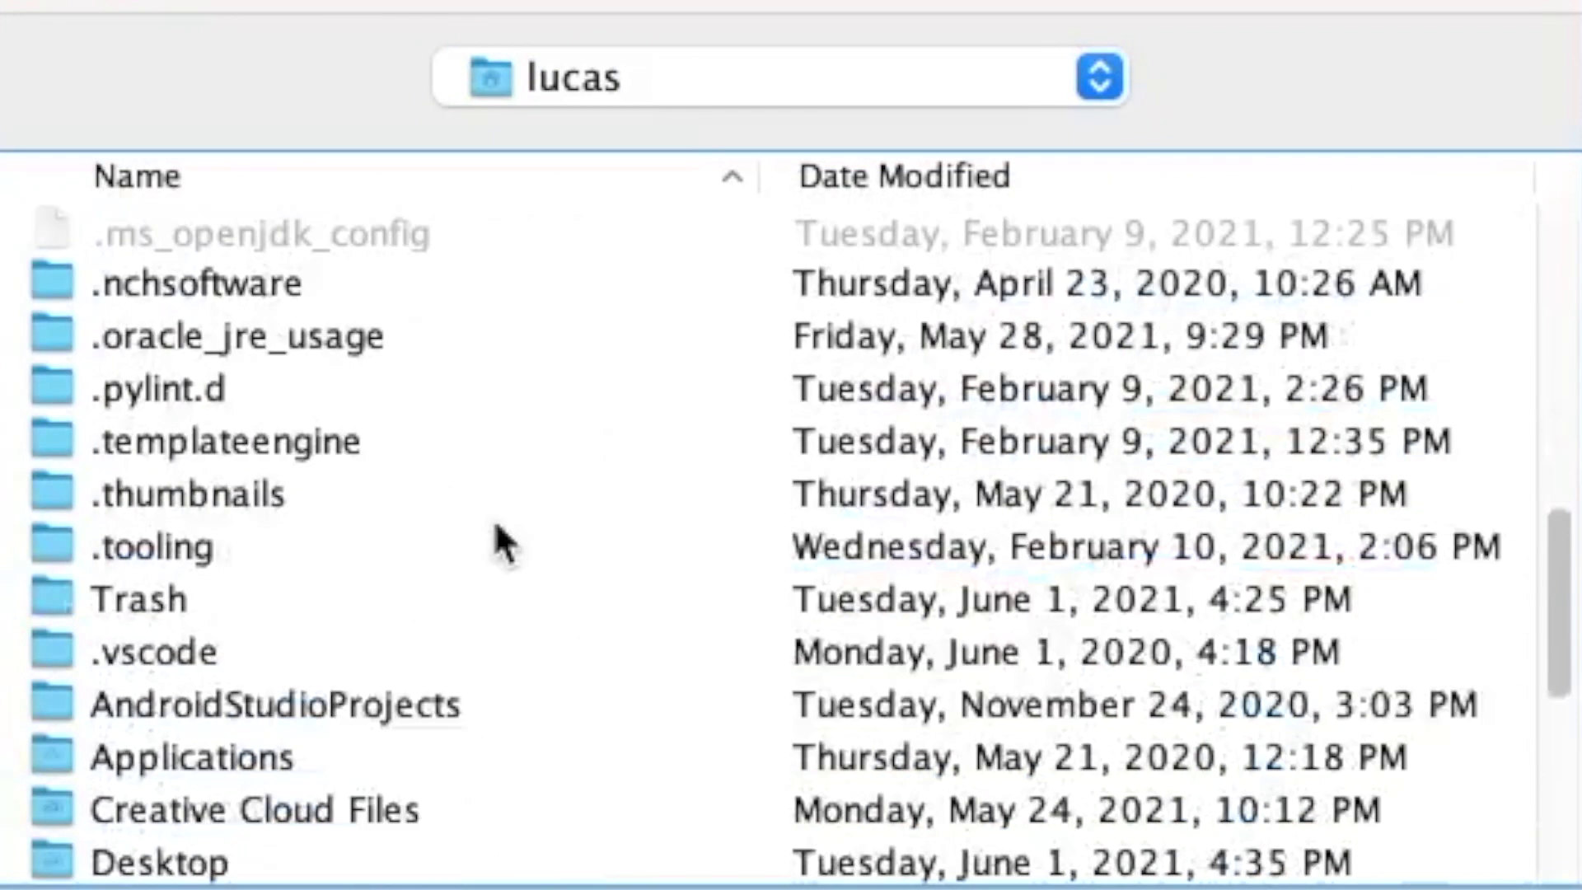
double_click(206, 393)
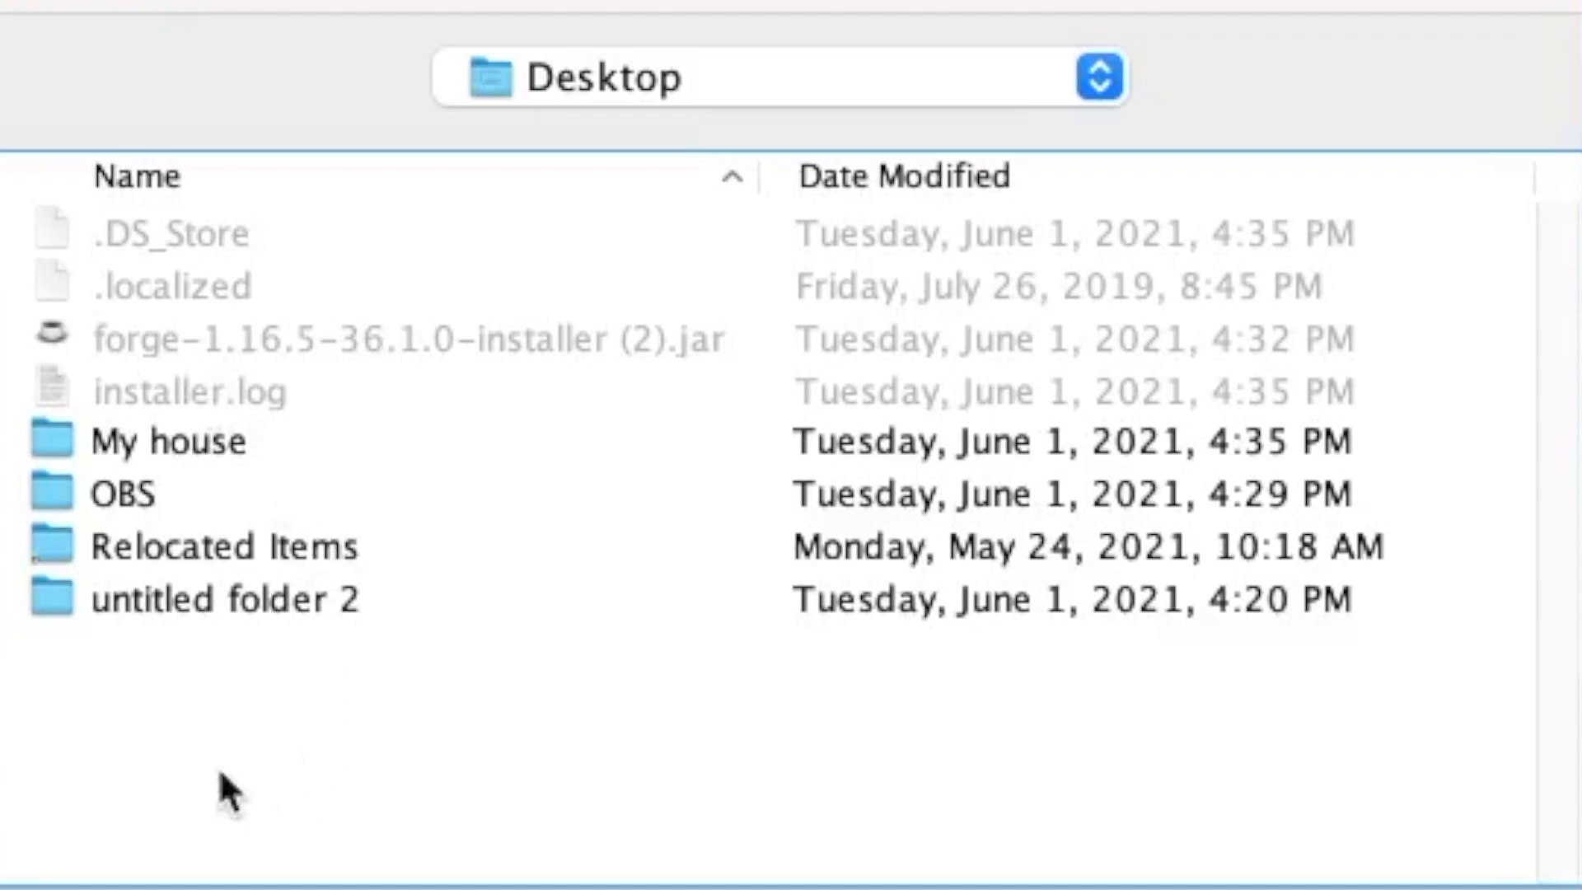
left_click(221, 445)
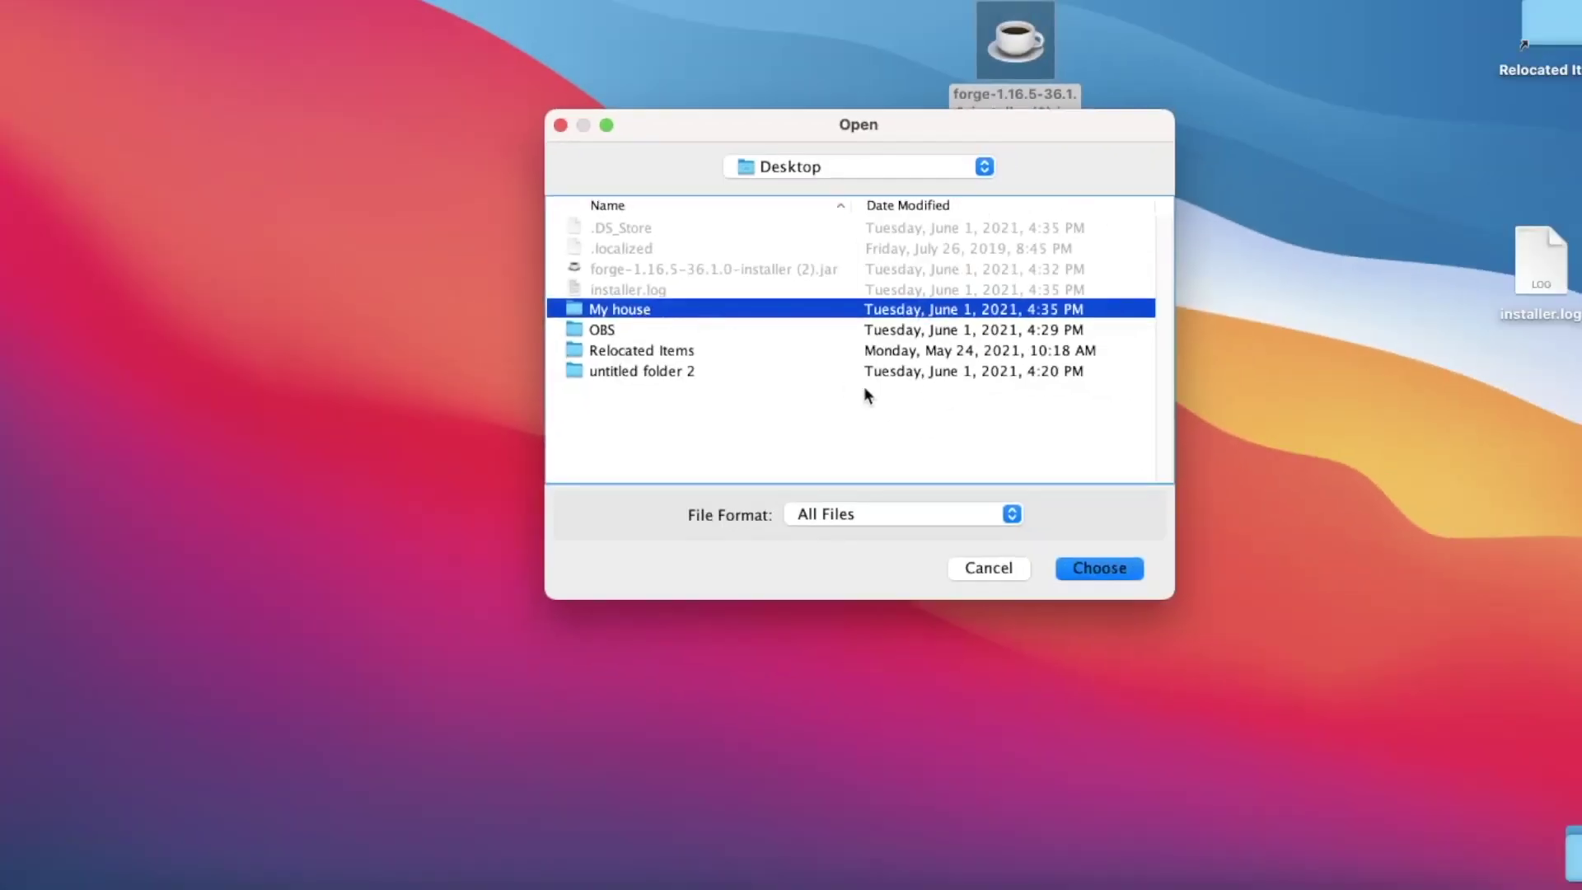
left_click(1114, 568)
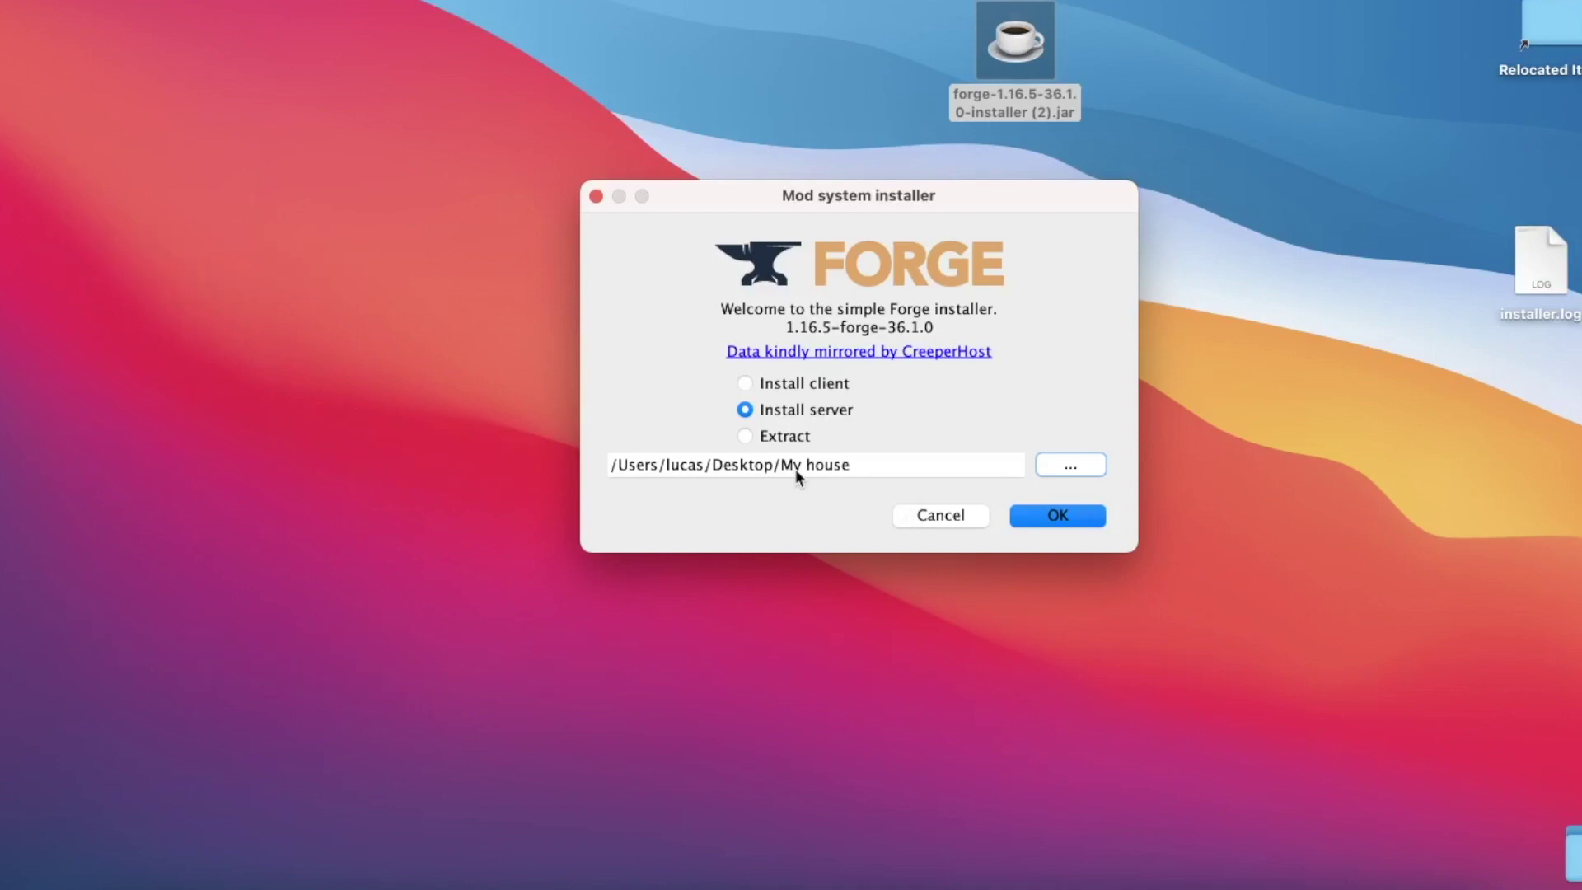
- Run the Forge server installation and close the installer once it completes
left_click(1059, 515)
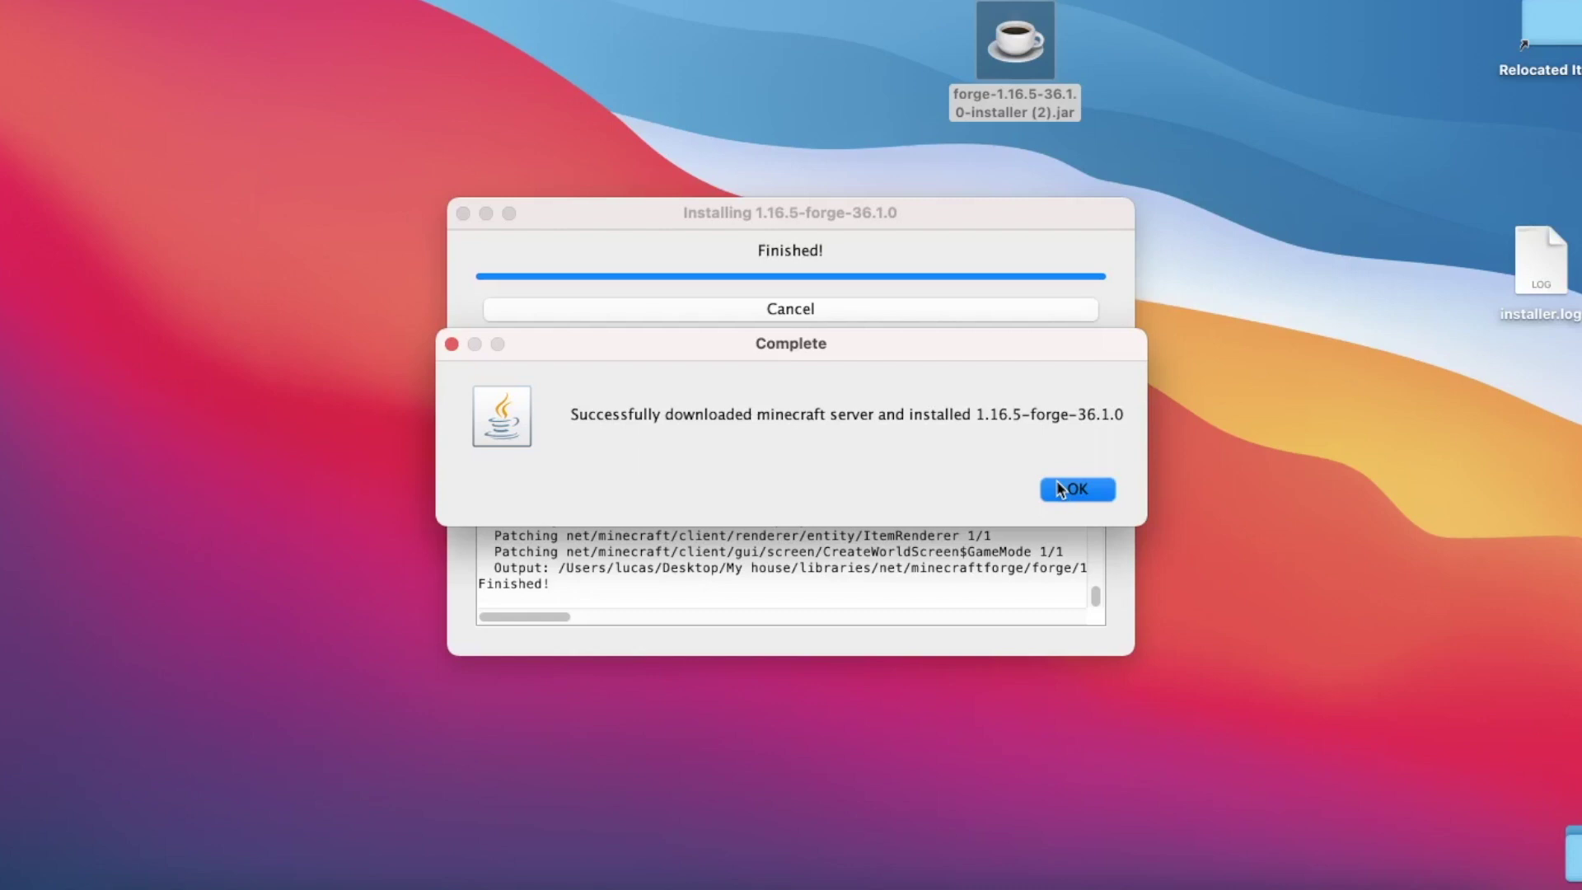
left_click(1061, 490)
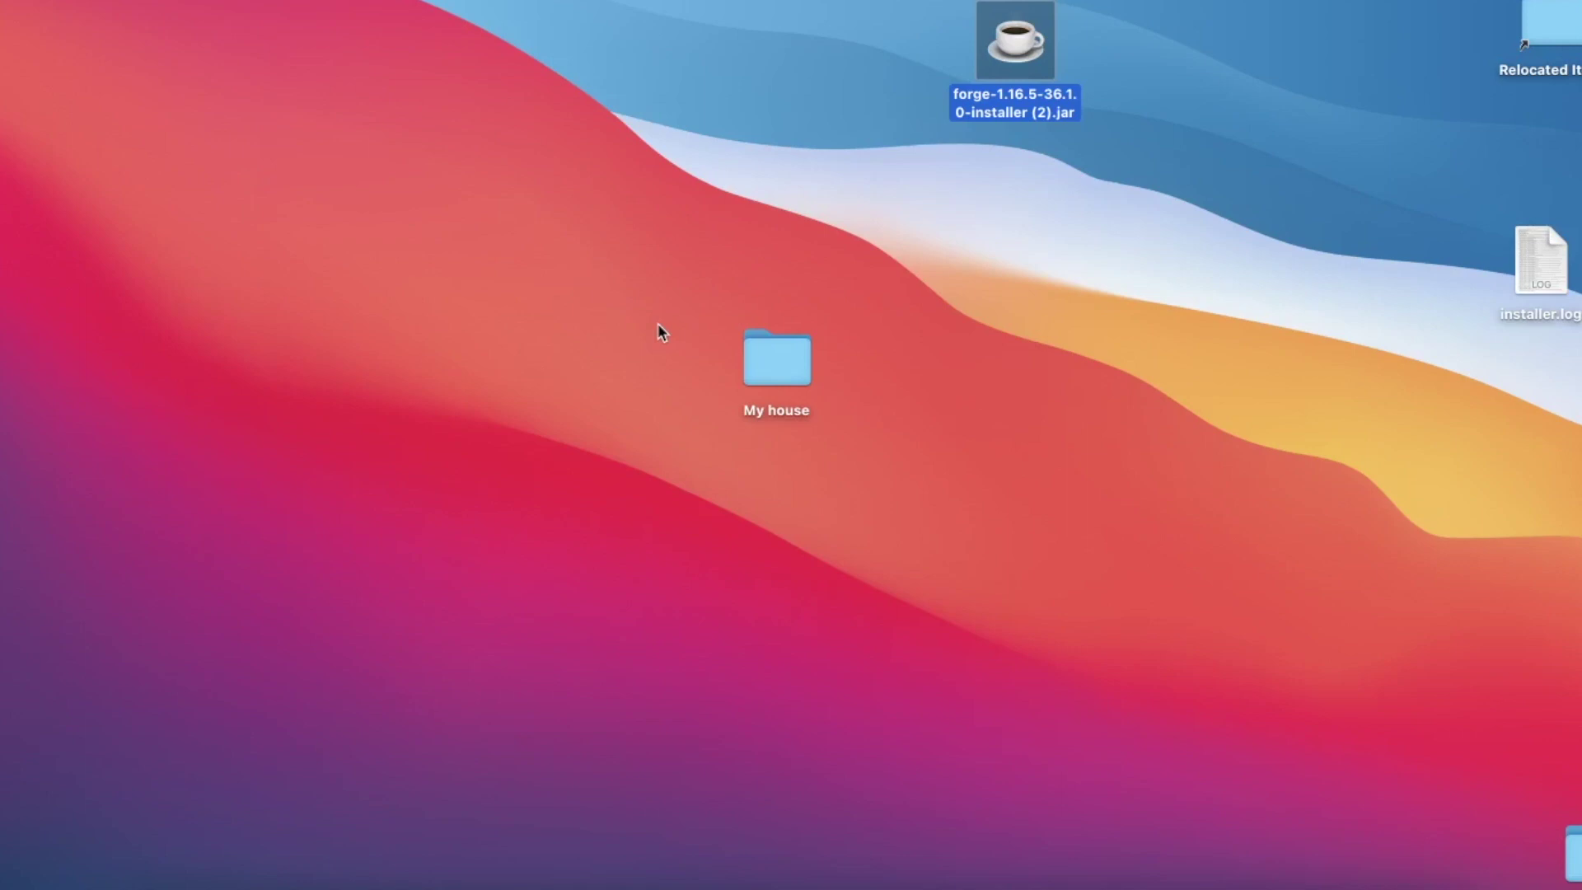
left_click(658, 323)
- Open the "My house" folder and rename the Forge jar file to forgeserver.jar
left_click(783, 368)
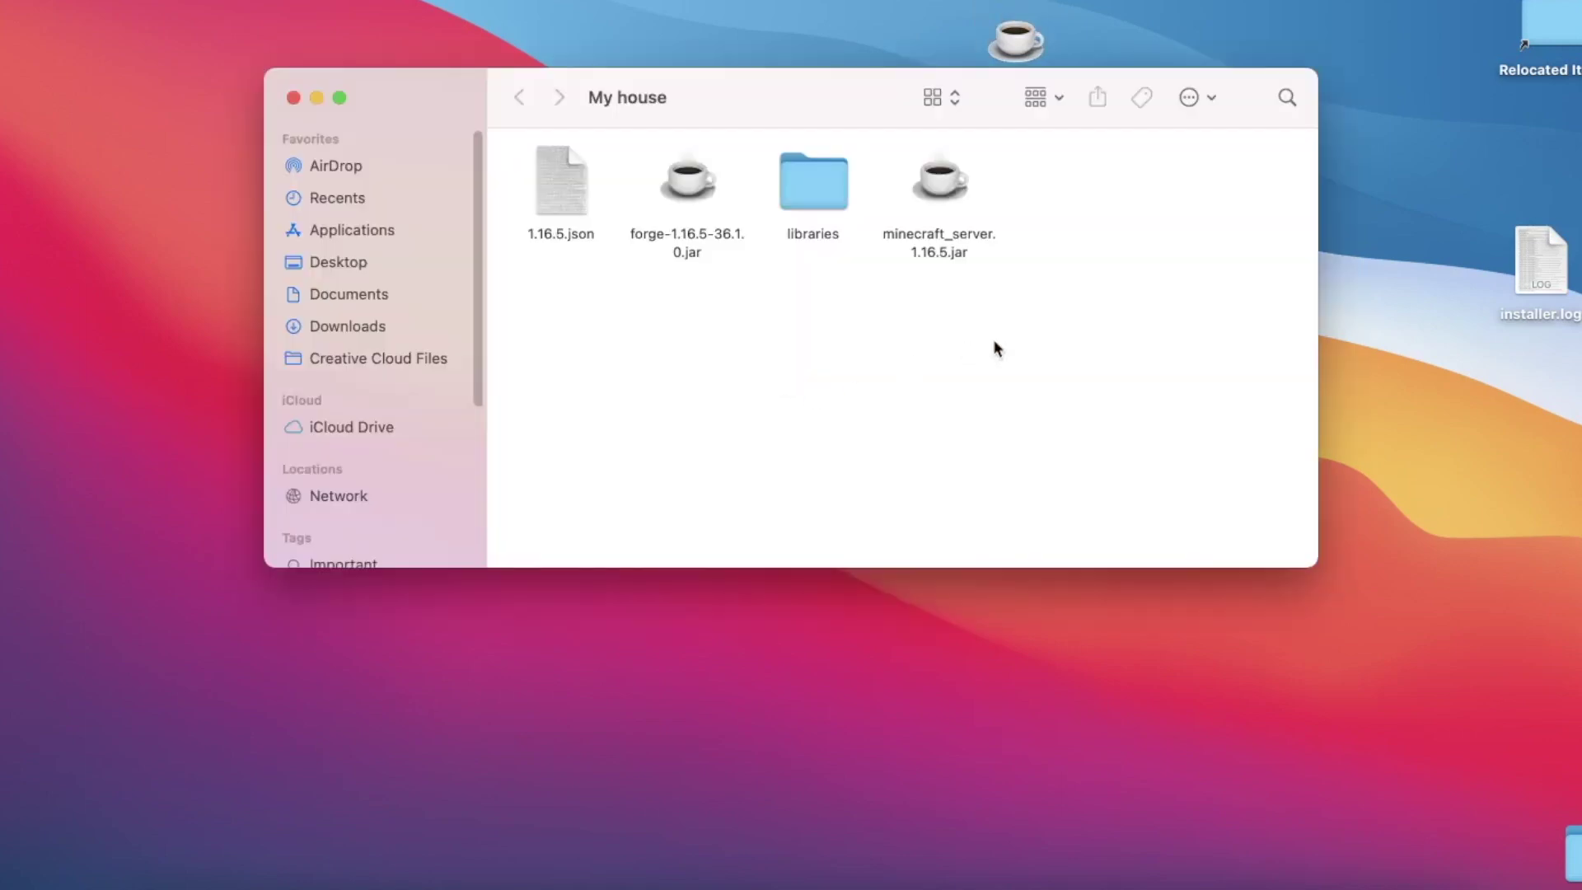
left_click_drag(1059, 365, 448, 120)
left_click(700, 379)
left_click(669, 247)
key("Return")
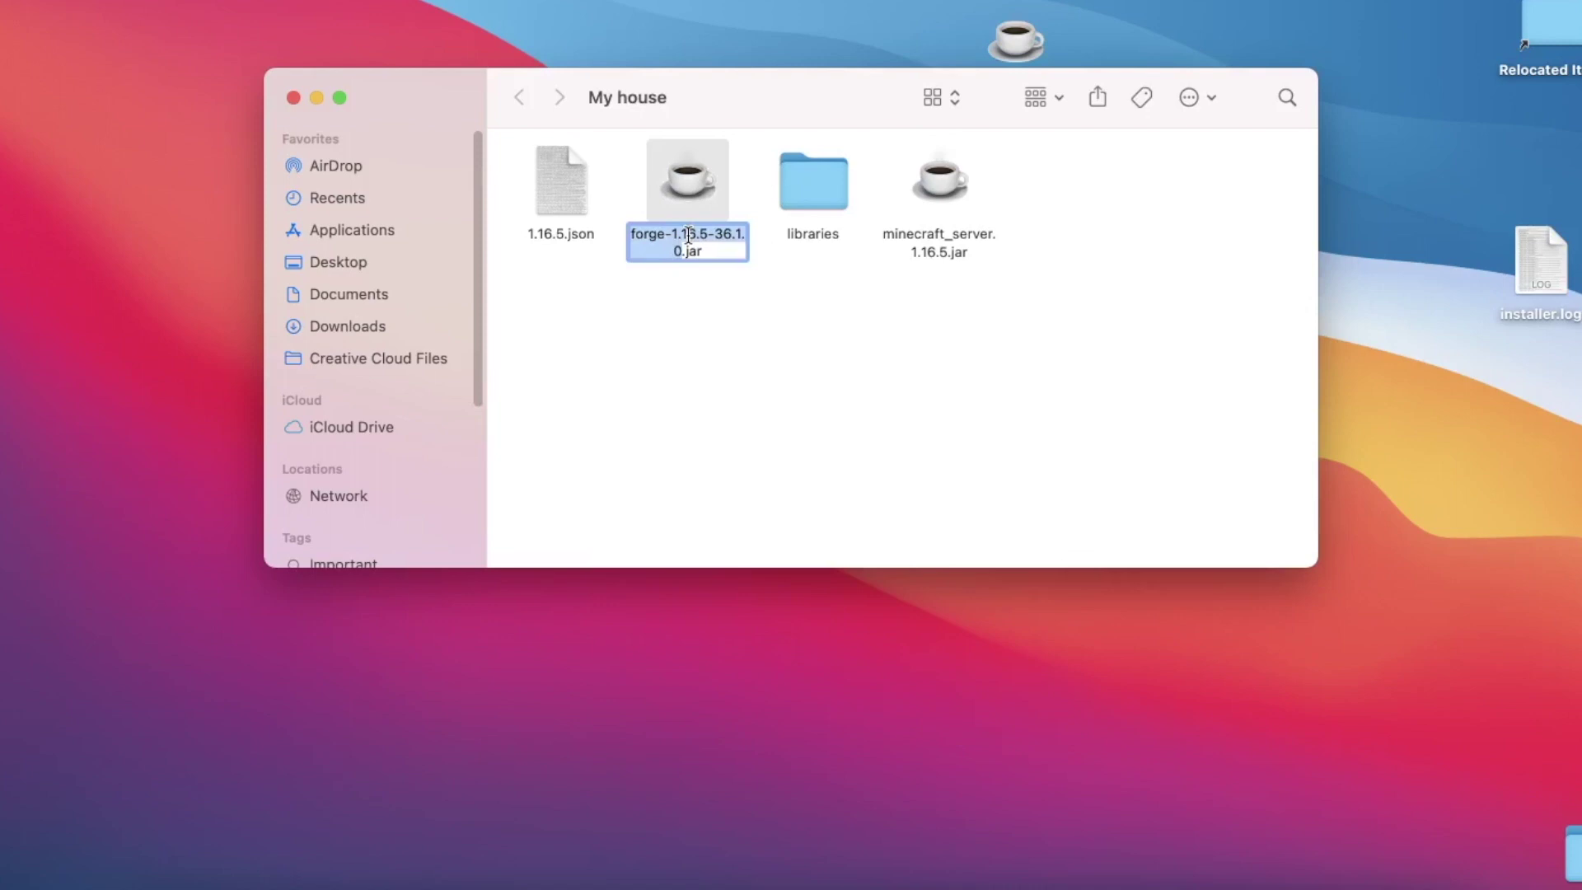
type("forgeserver")
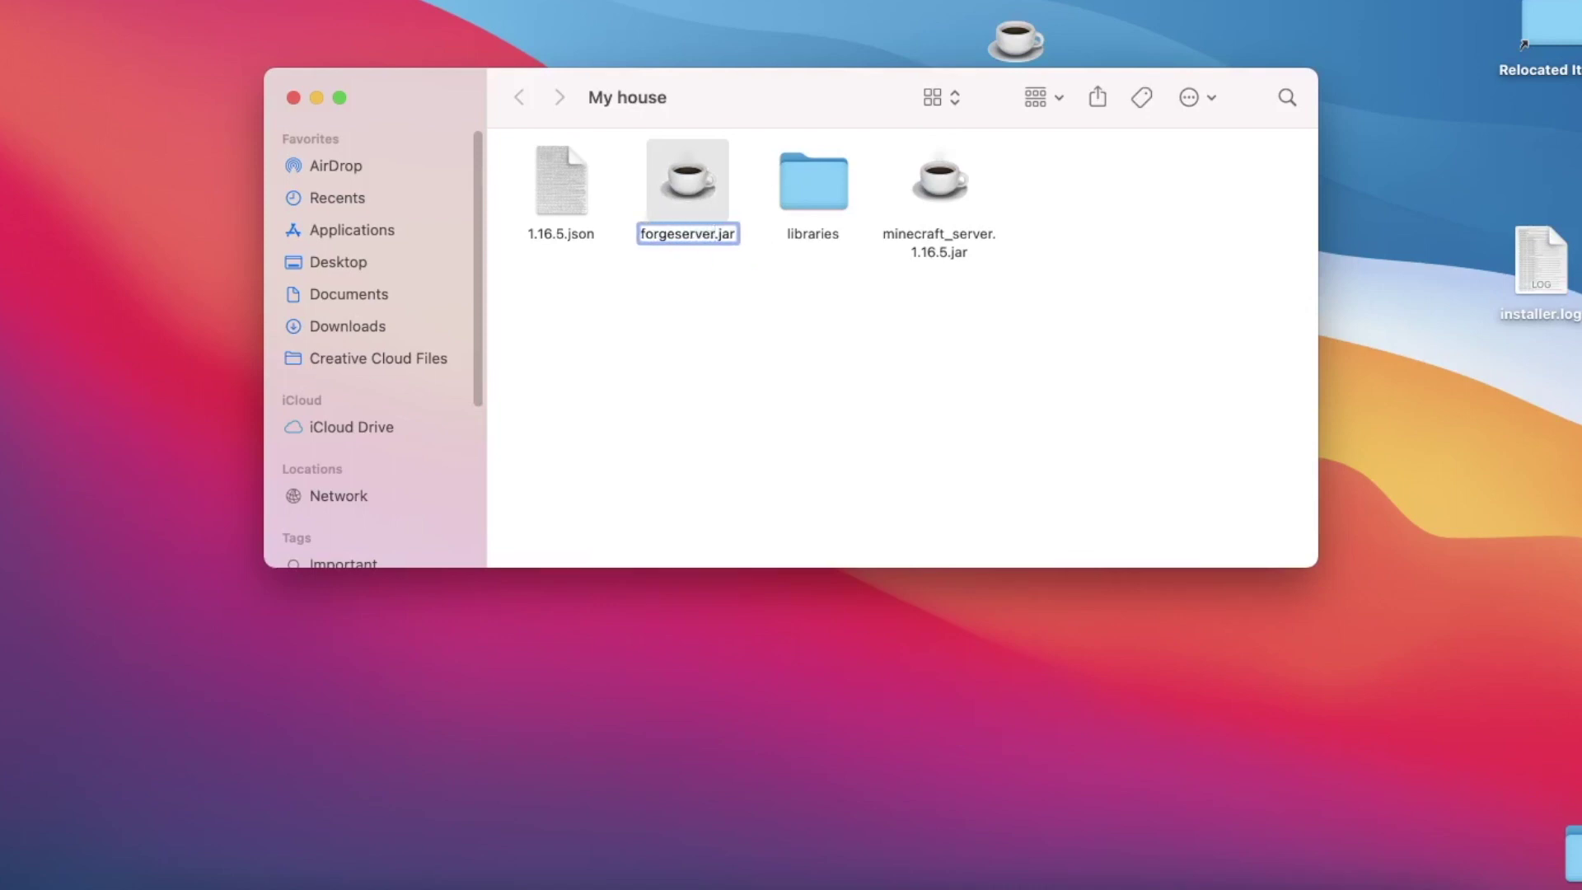
left_click(1012, 376)
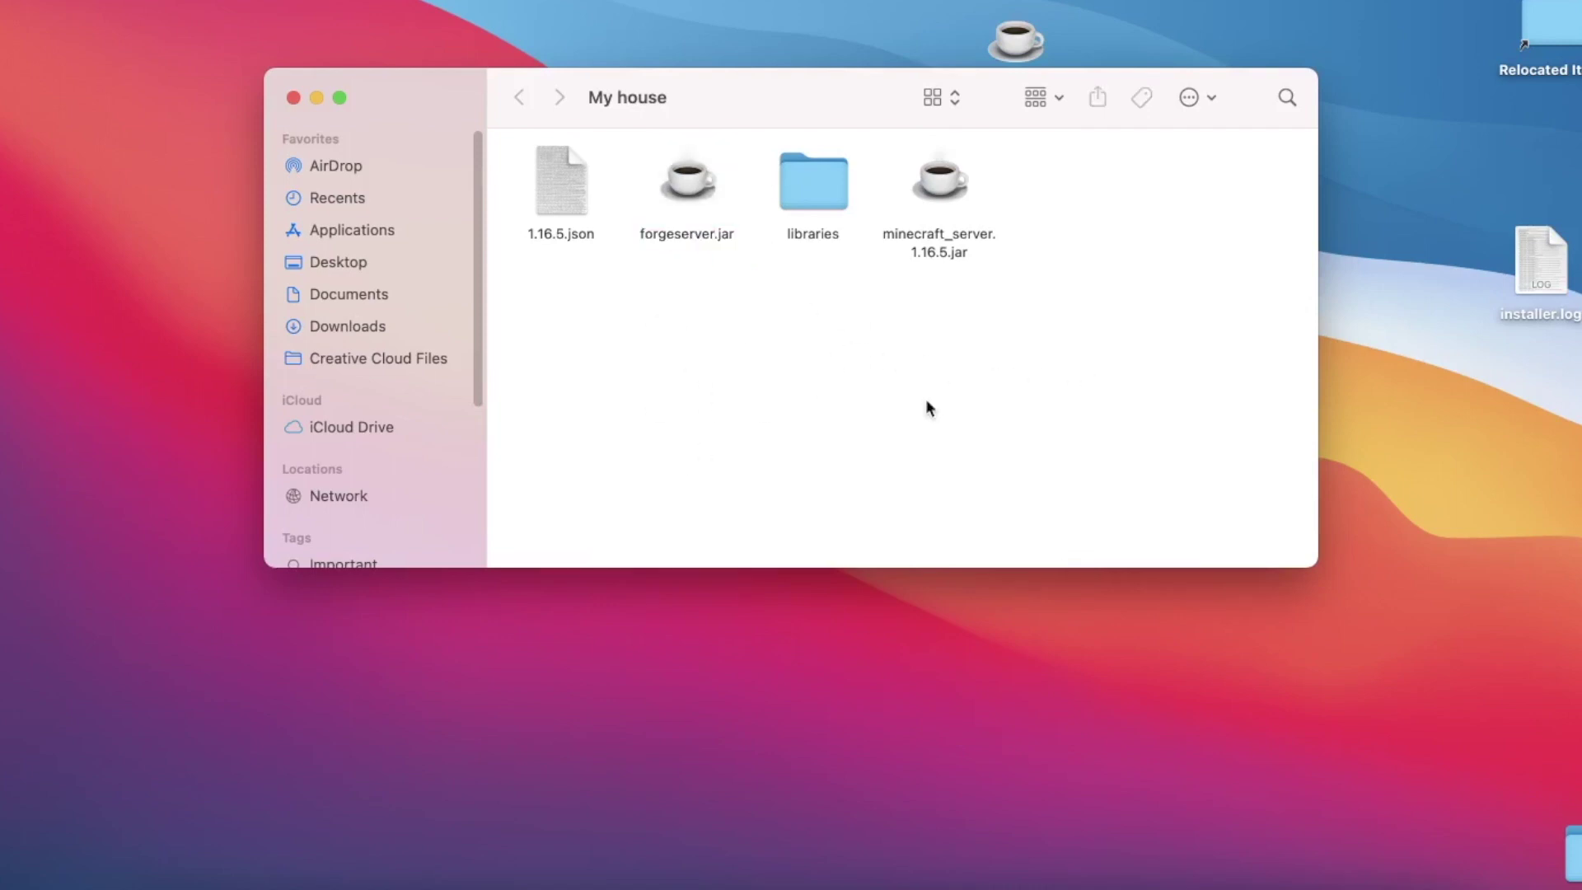
- Run forgeserver.jar in the "My house" folder to generate the server files and folders
left_click_drag(714, 305, 709, 372)
left_click(698, 183)
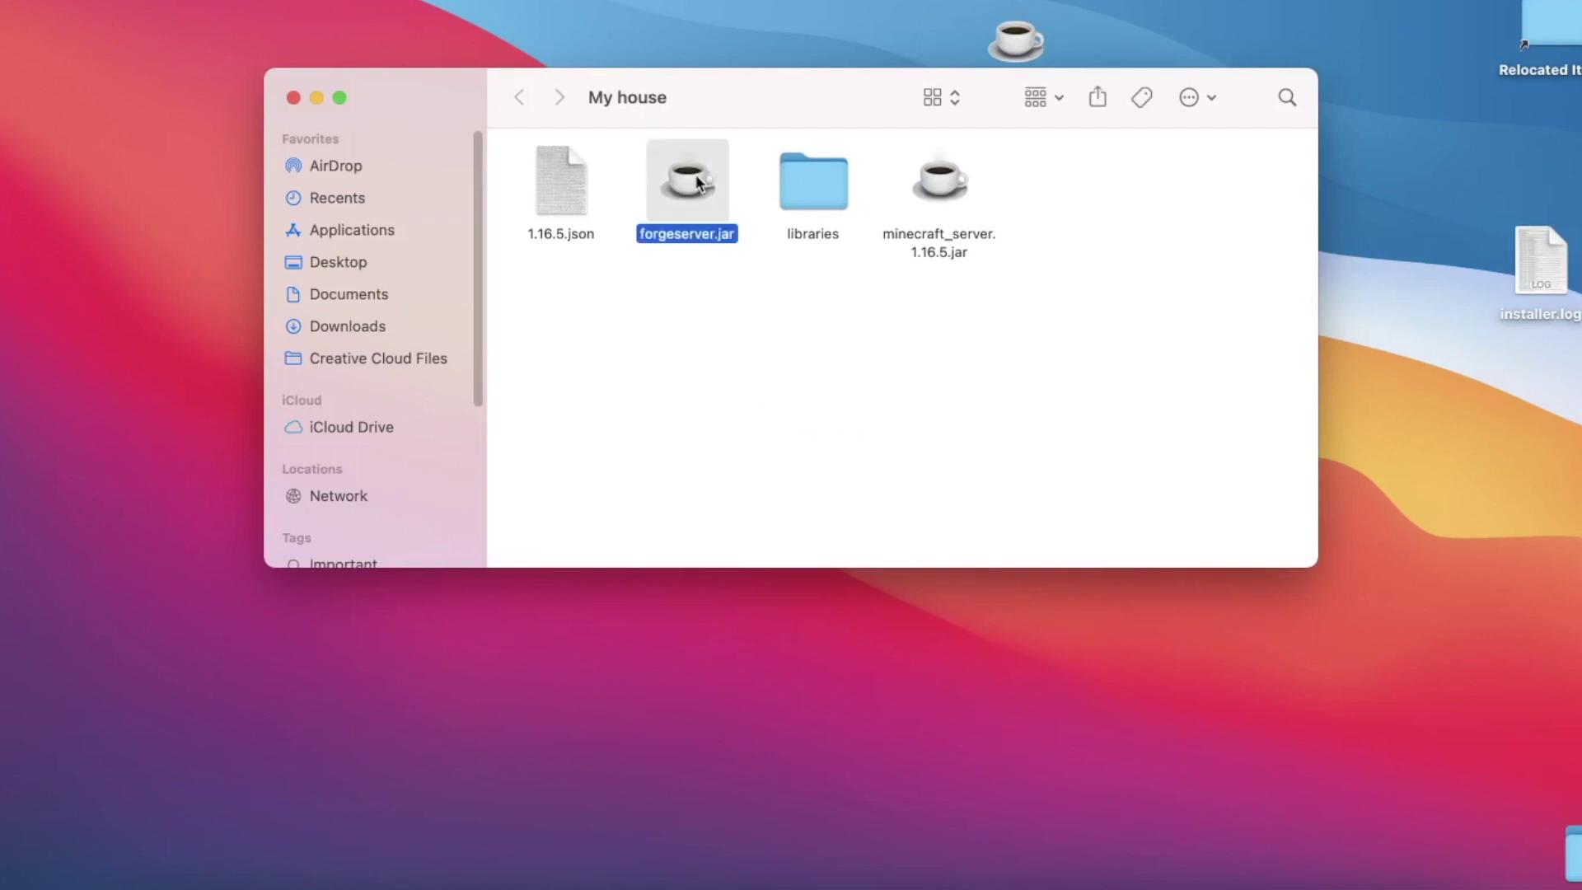
double_click(699, 183)
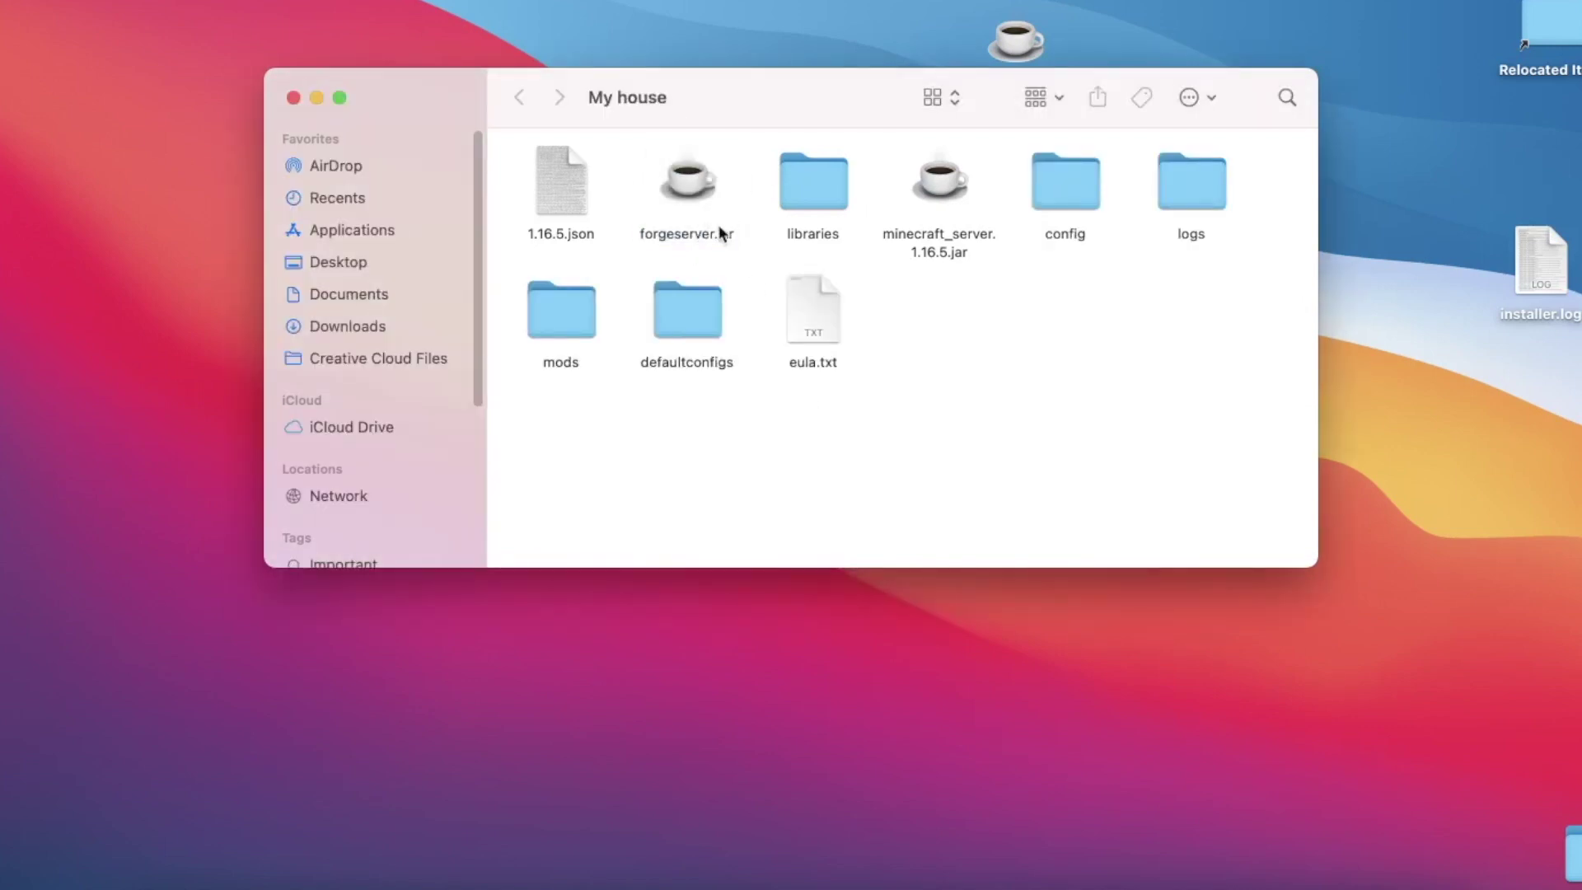
left_click(684, 193)
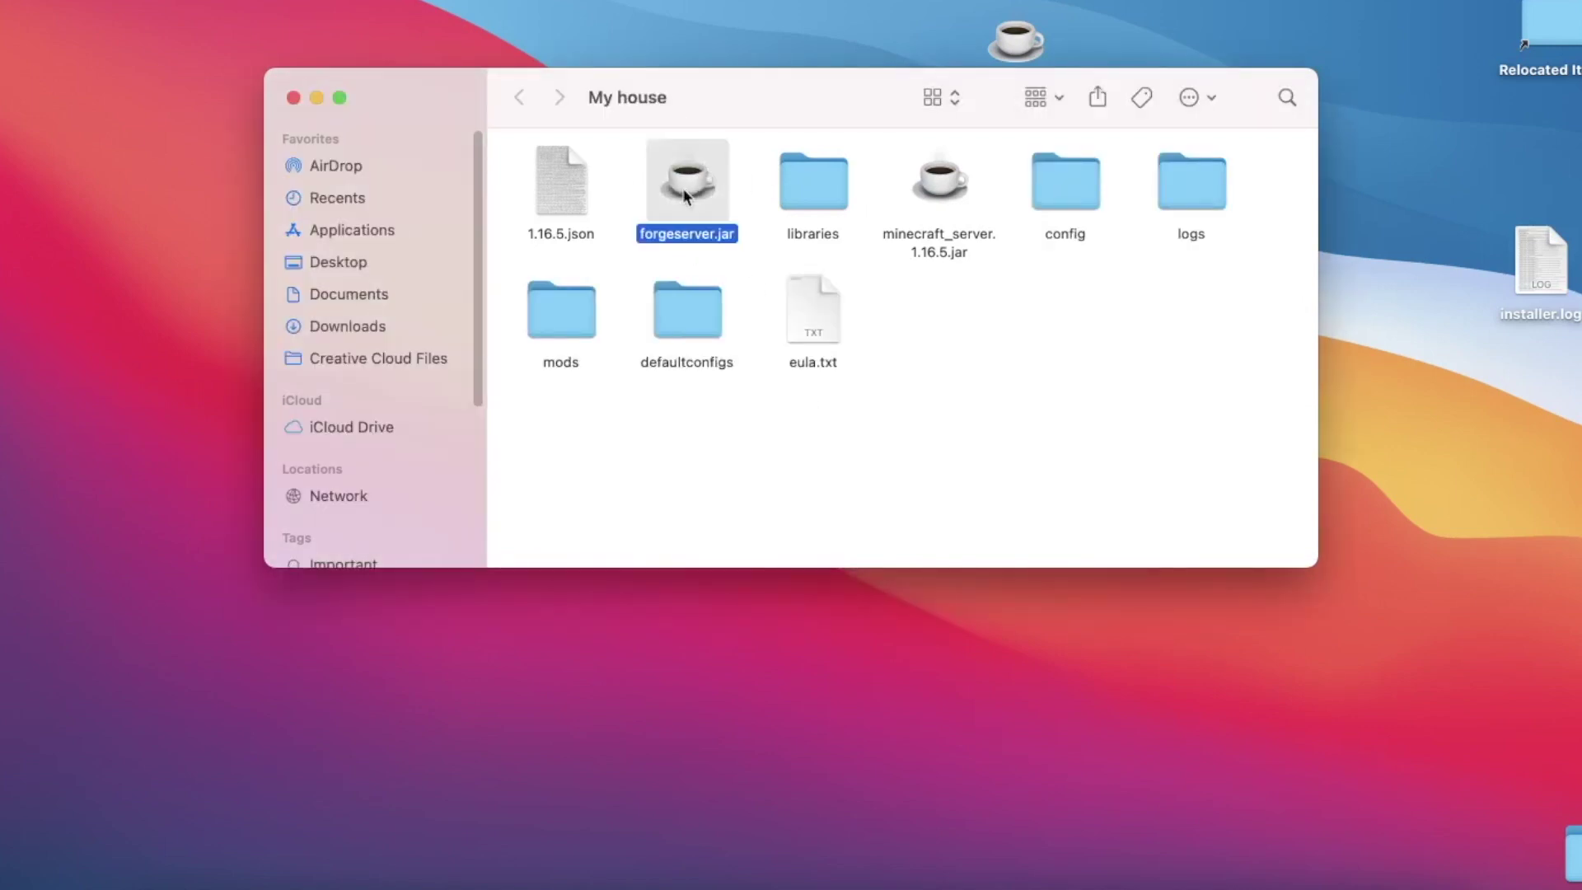
left_click(966, 324)
left_click_drag(869, 292, 1048, 359)
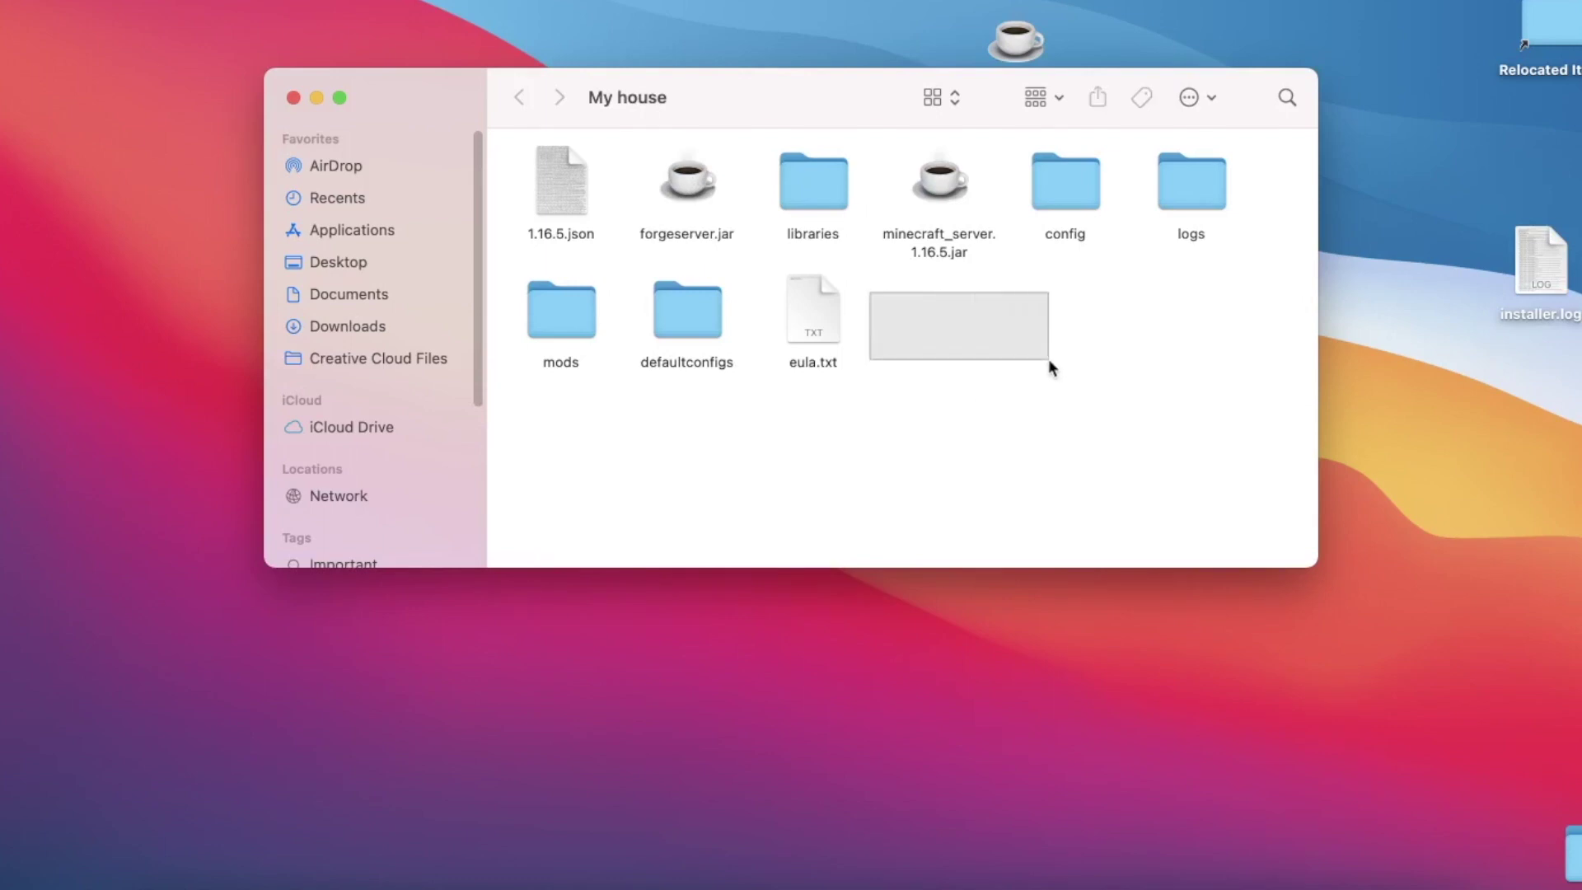
- Open eula.txt, set eula to true, then save and close the file
left_click(815, 320)
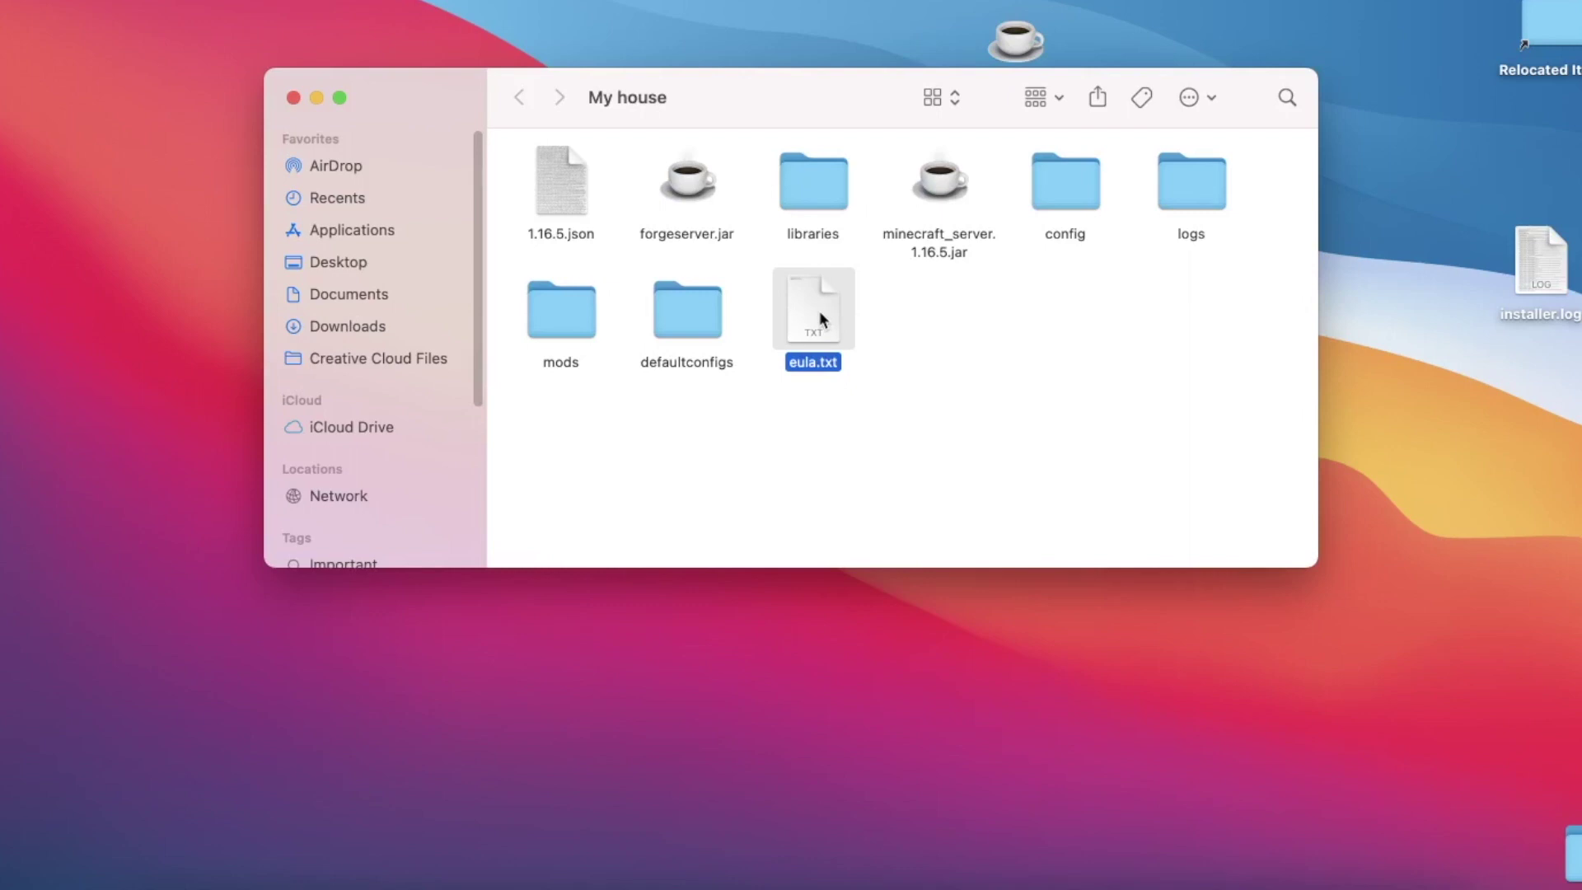
double_click(820, 315)
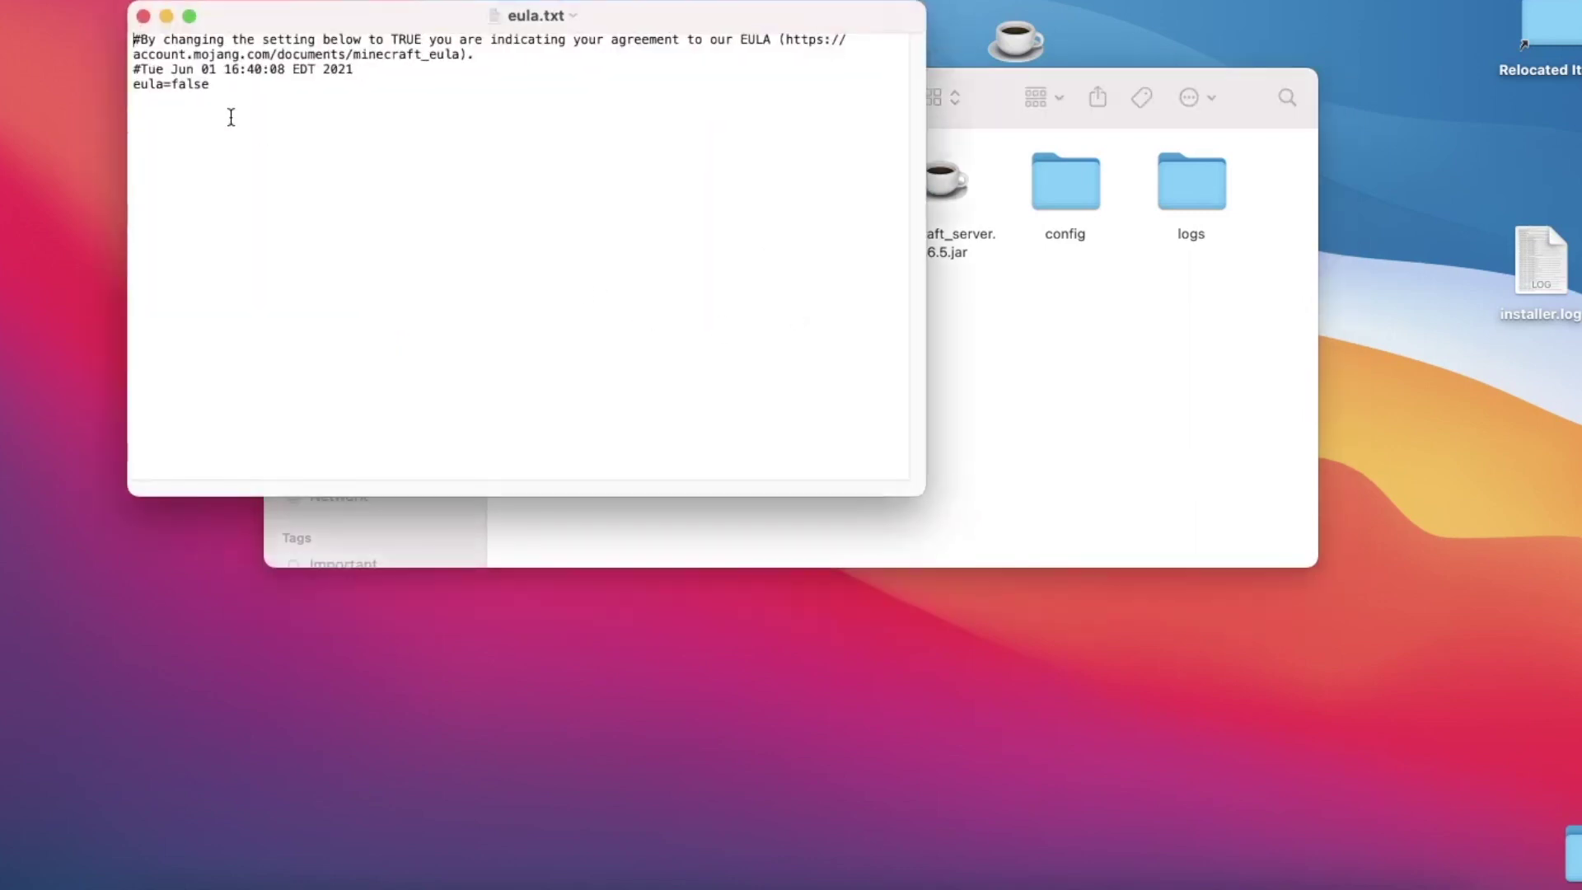
left_click_drag(171, 84, 219, 84)
type("true")
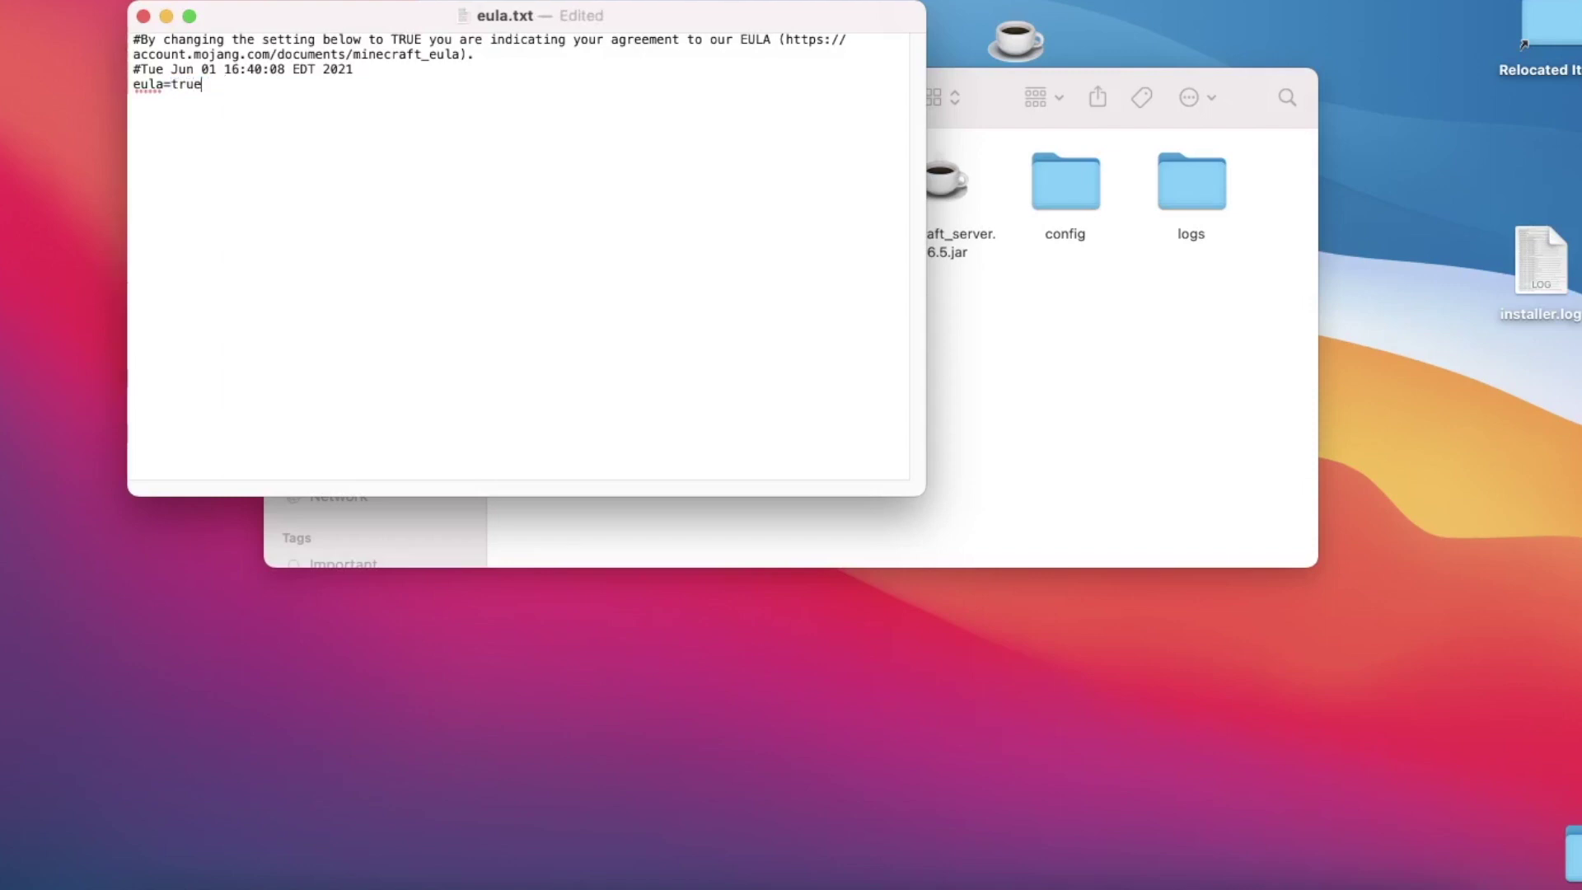
key("super+s")
left_click(128, 0)
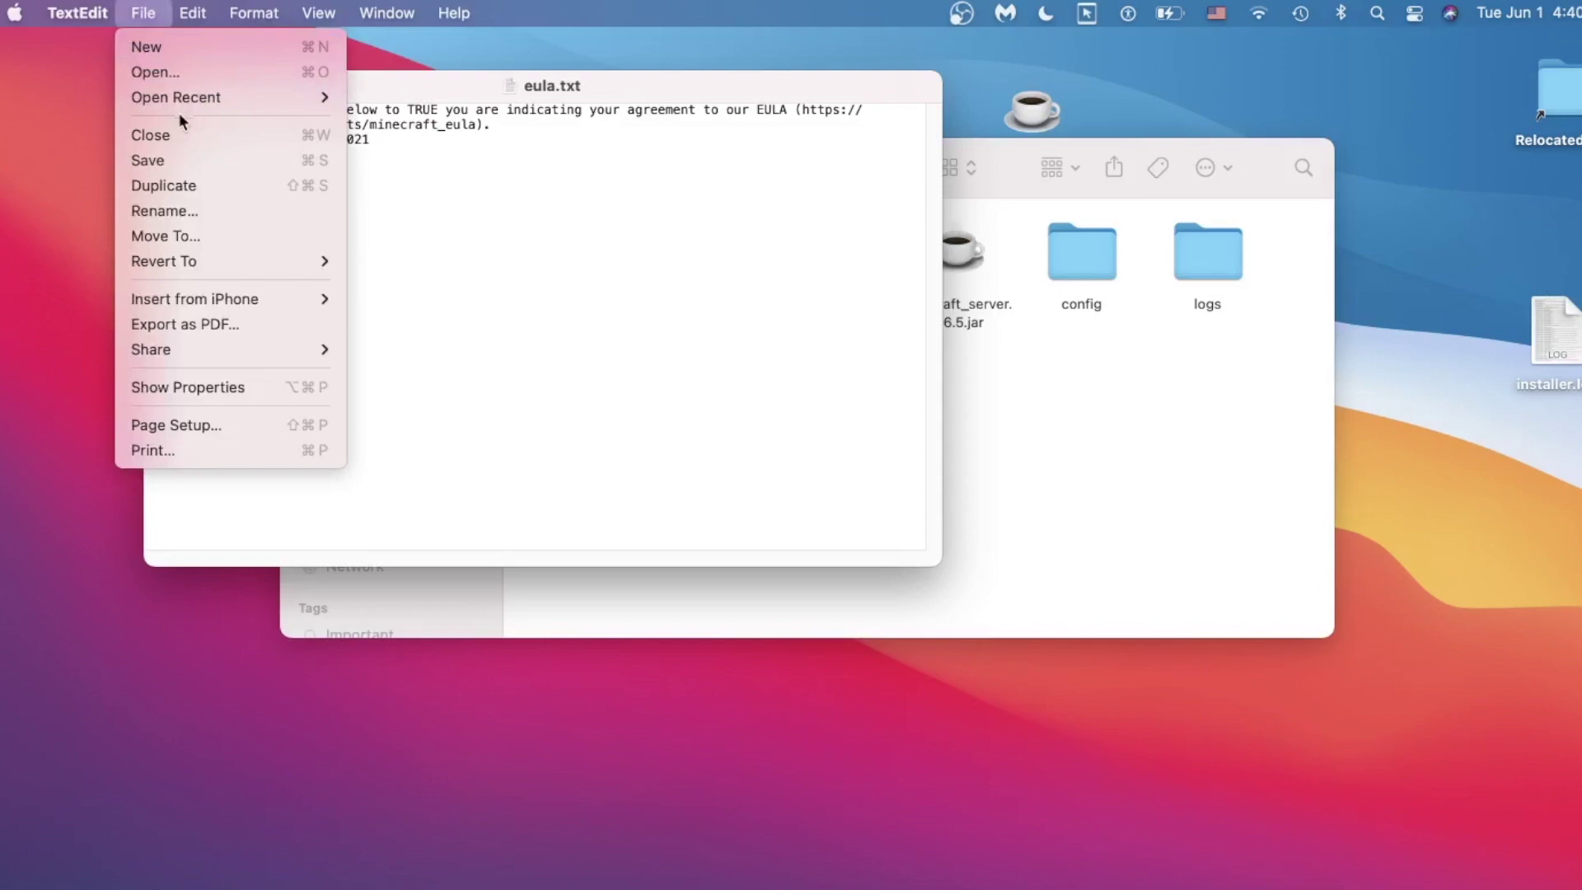
left_click(186, 160)
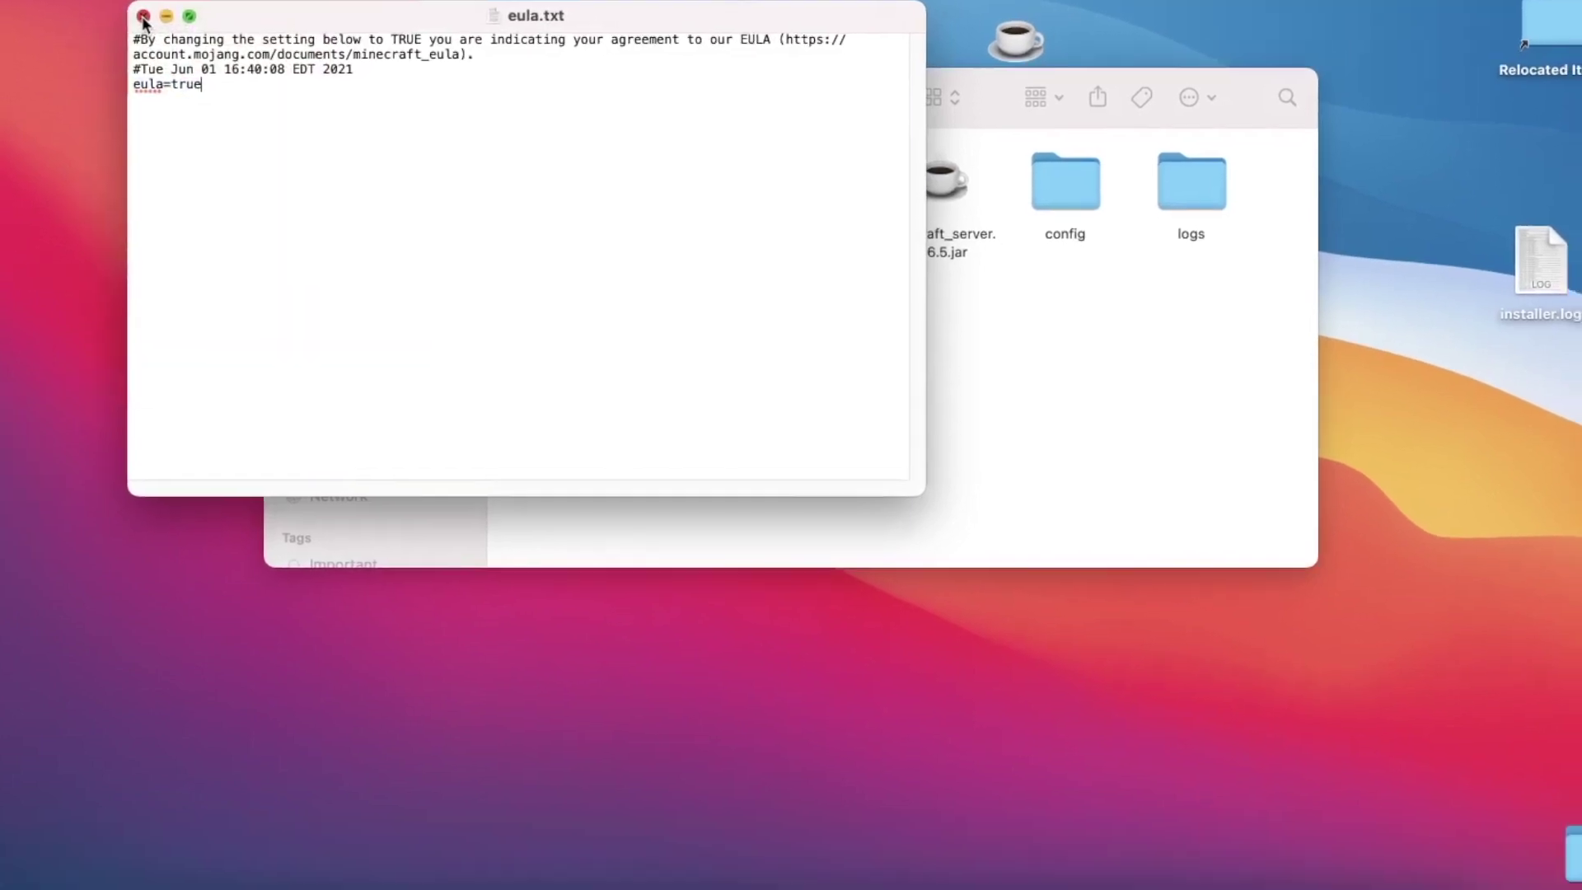
left_click(161, 89)
left_click(923, 442)
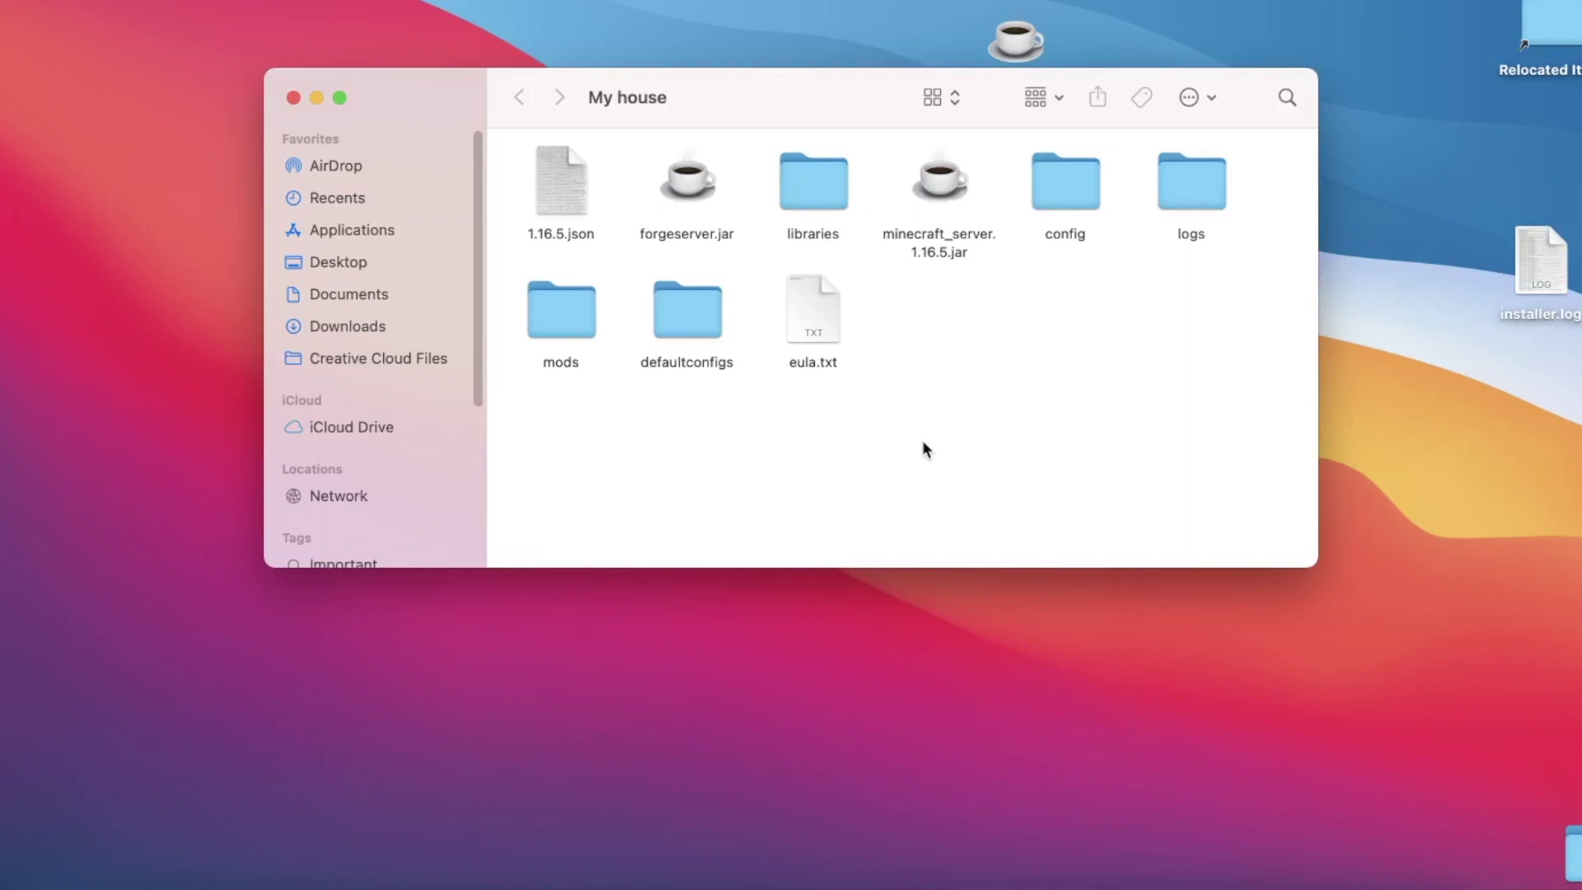
- Write a script in a new TextEdit document, one command per line: #!/bin/bash, cd "$(dirname "$0")", exec java -Xmx2G -Xms2G -jar server.jar nogui
key("super+space")
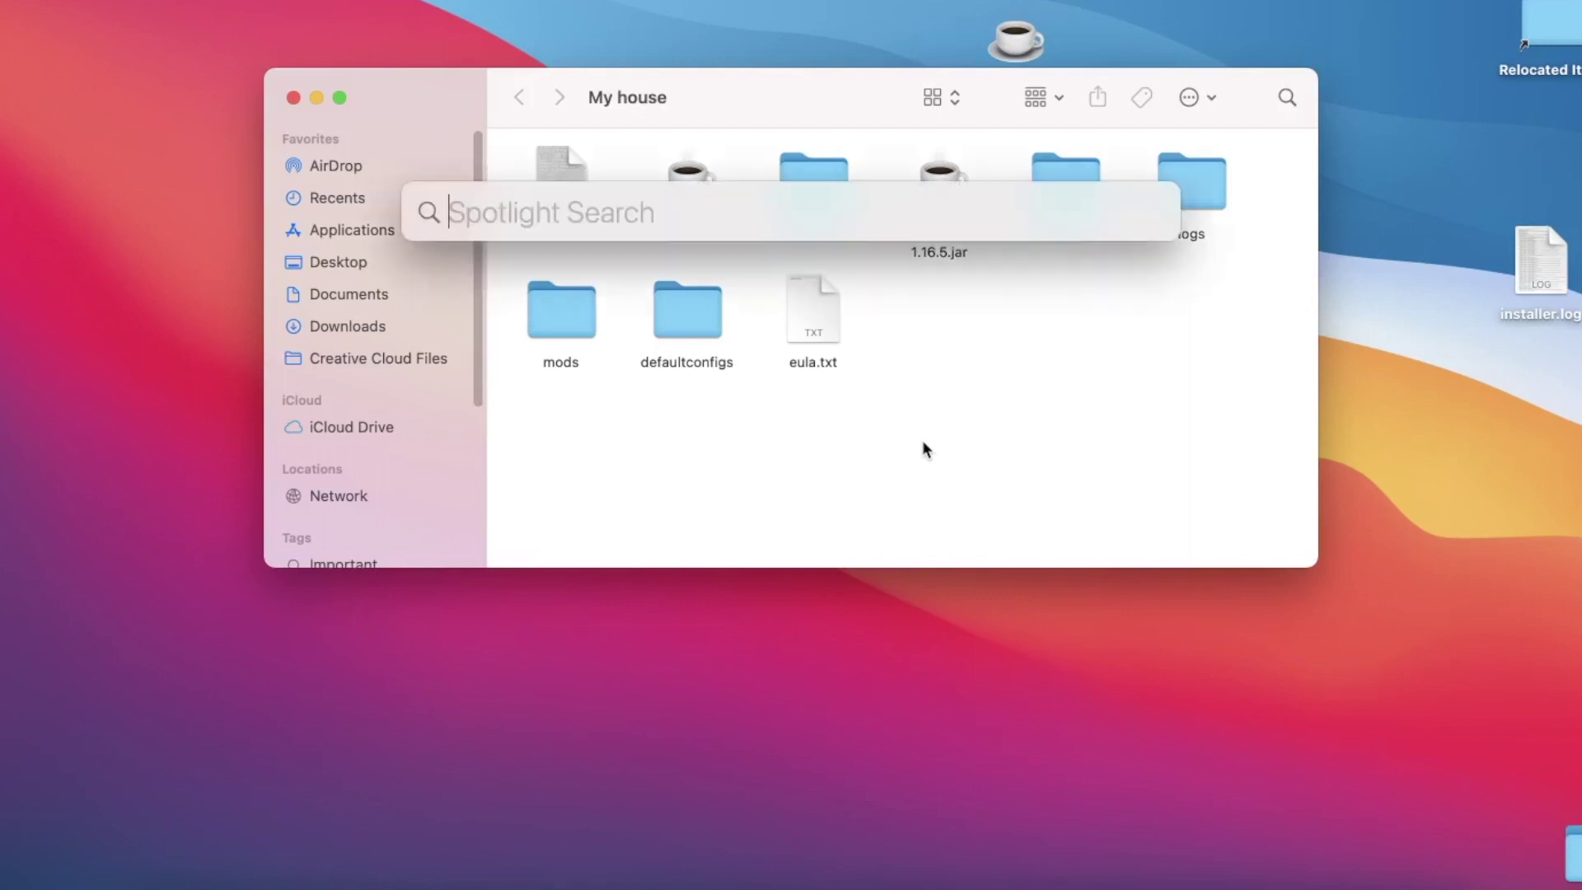
type("text")
key("Return")
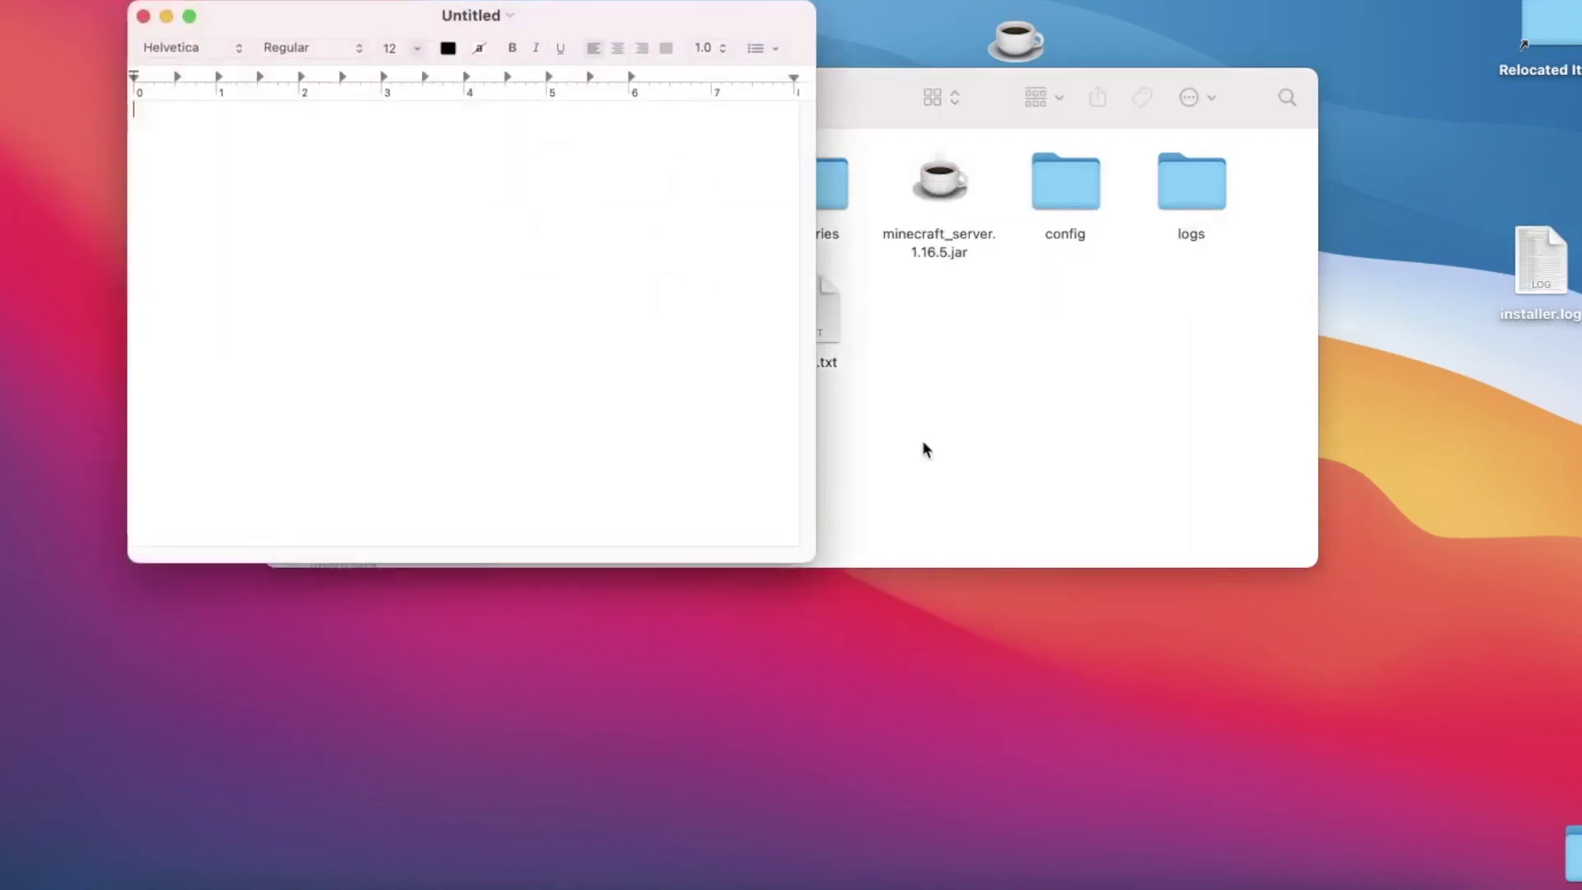
left_click_drag(542, 16, 996, 82)
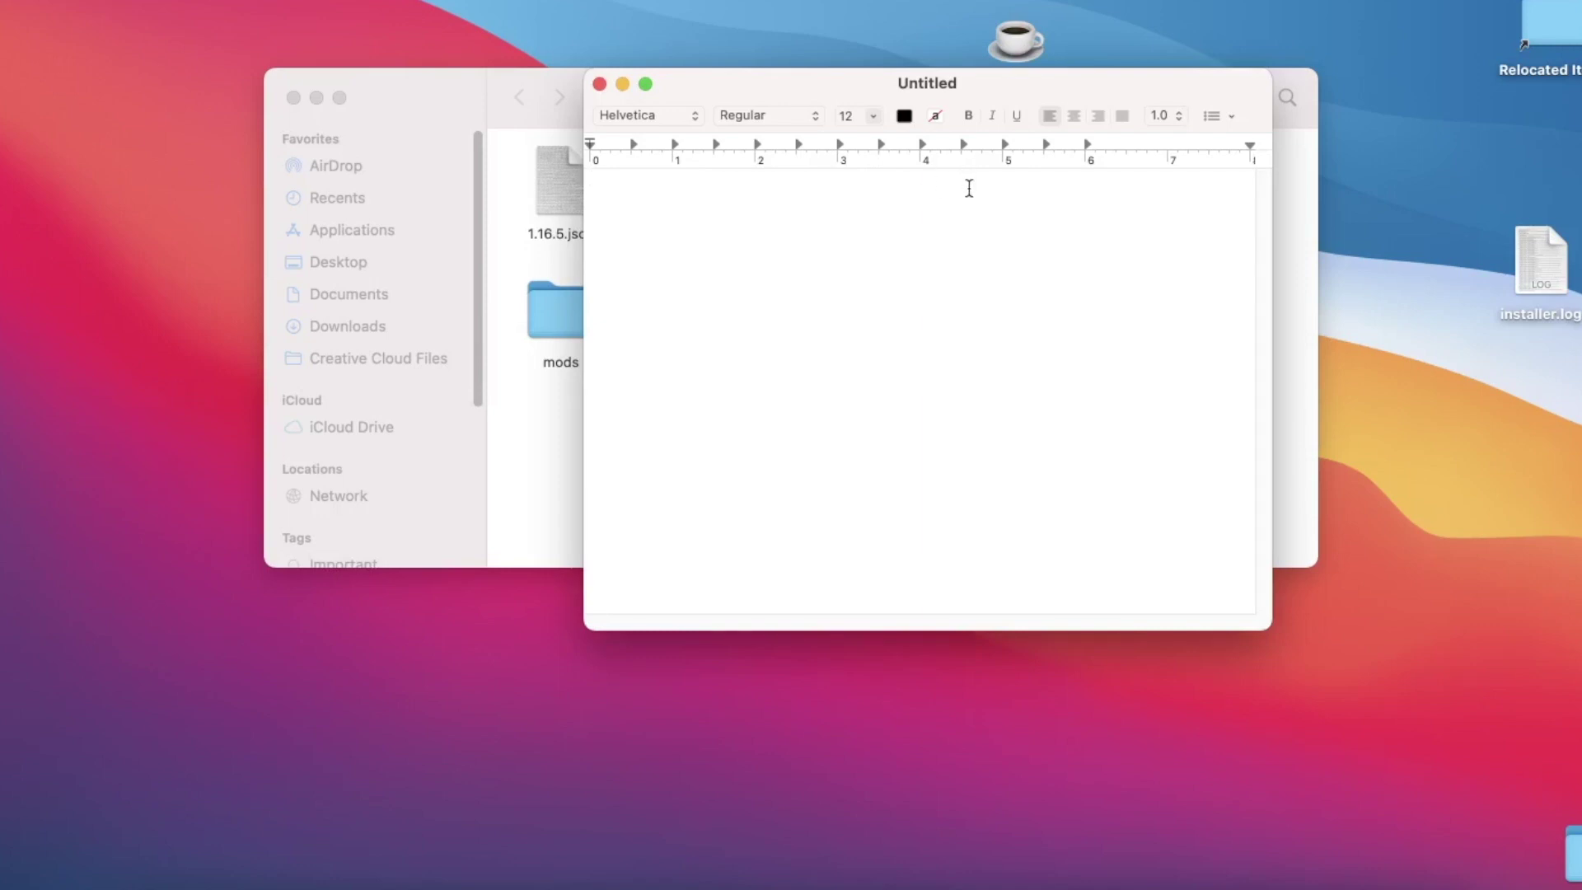
type("#!/bin/bash cd \"$(dirname \"$0\")\" exec java -Xmx2G -Xms2G -jar server.jar nogui")
key("super+a")
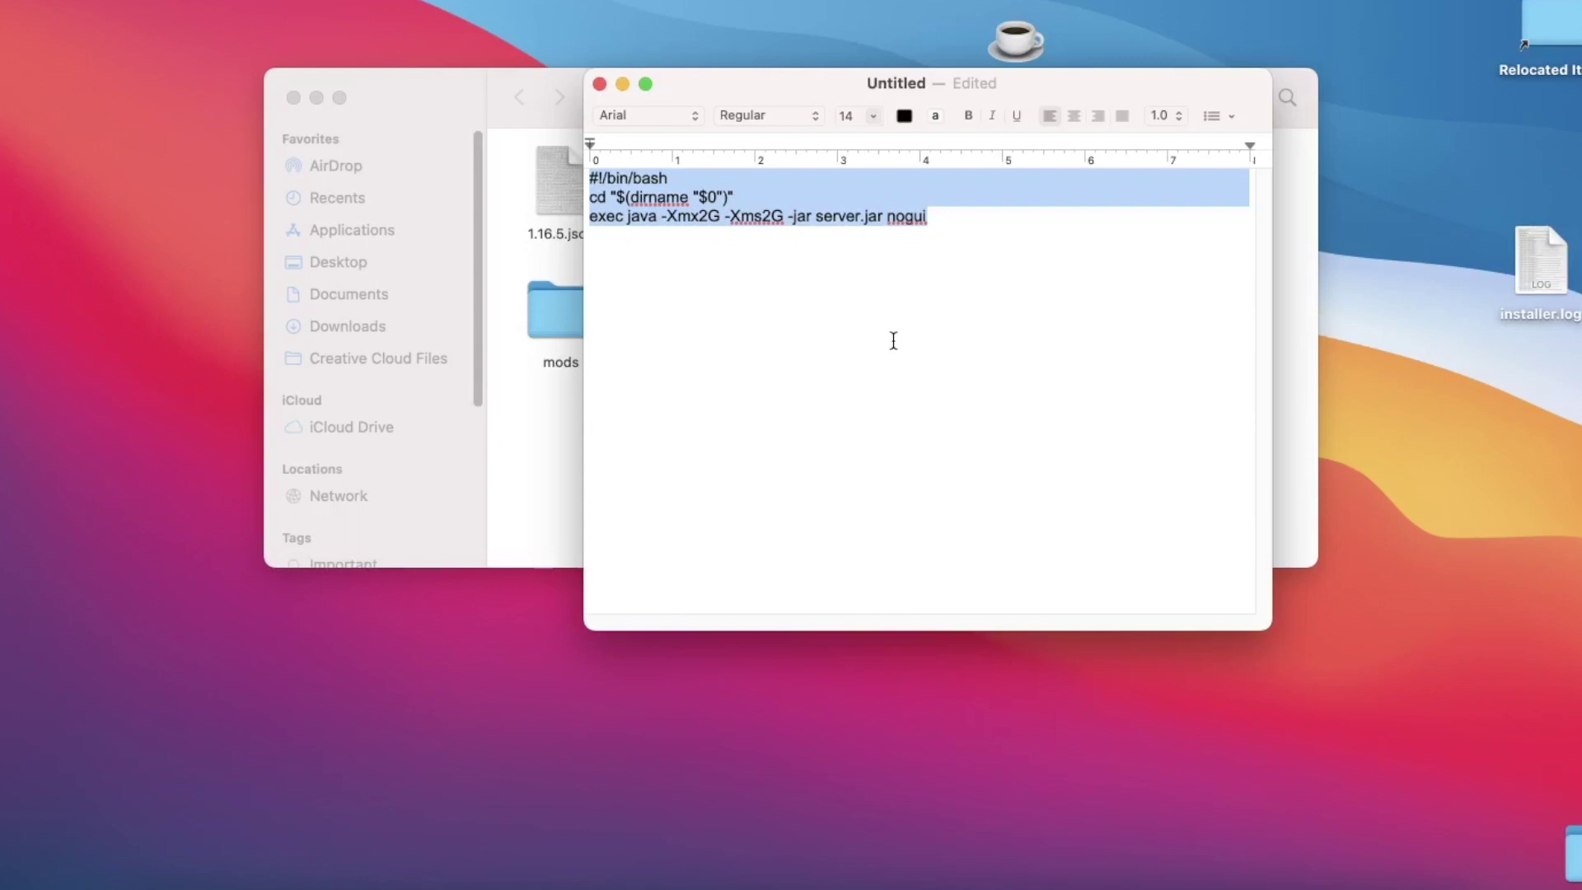
- Check the Mac's installed memory in the About This Mac overview
left_click(83, 77)
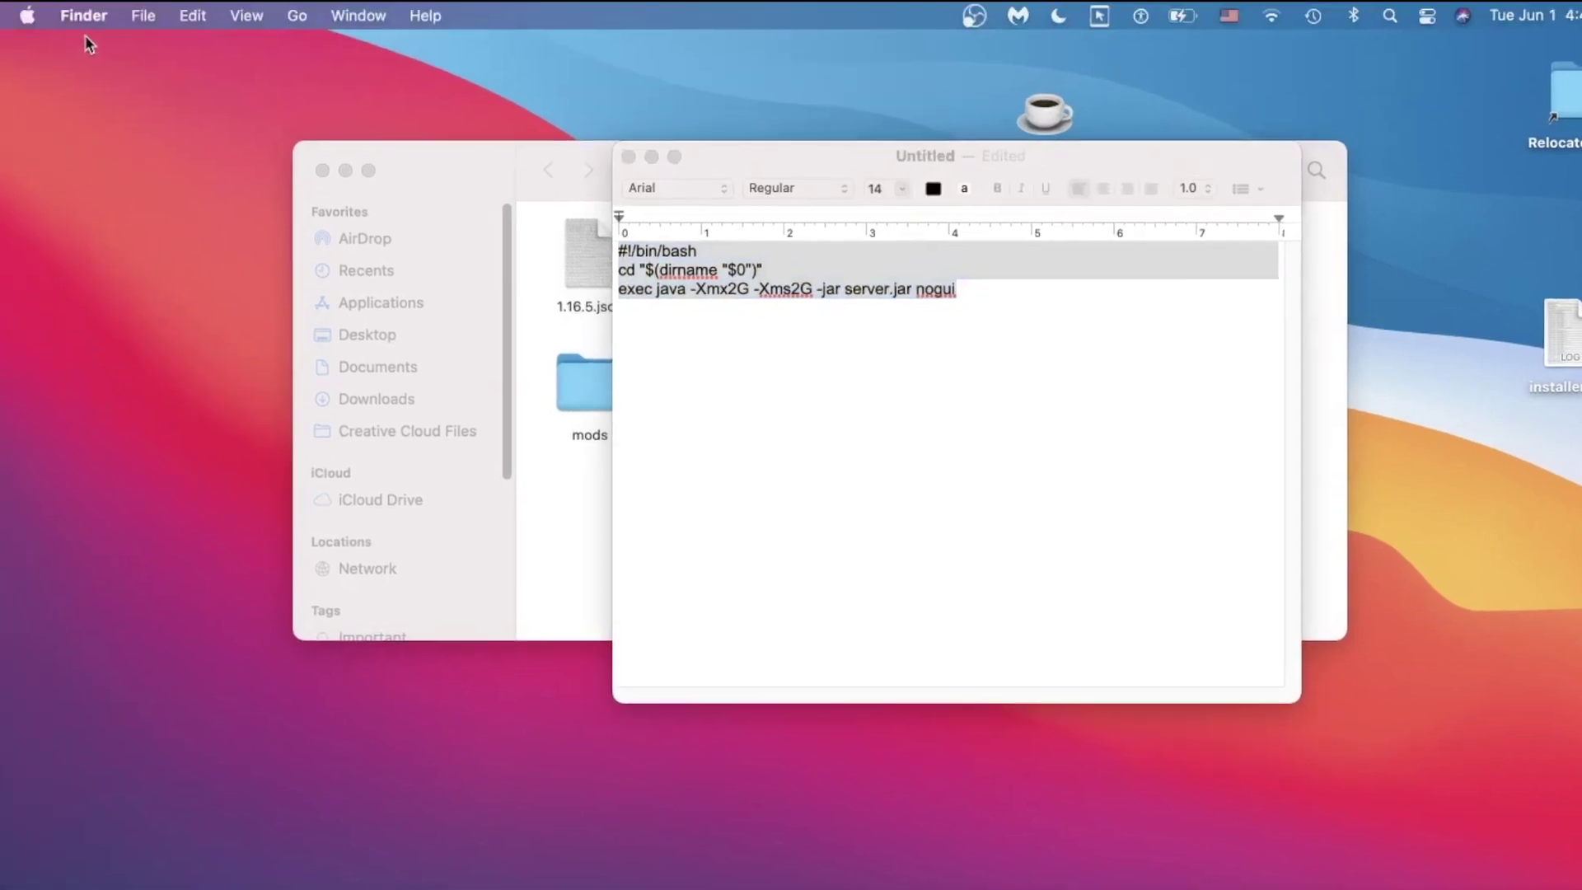
left_click(30, 15)
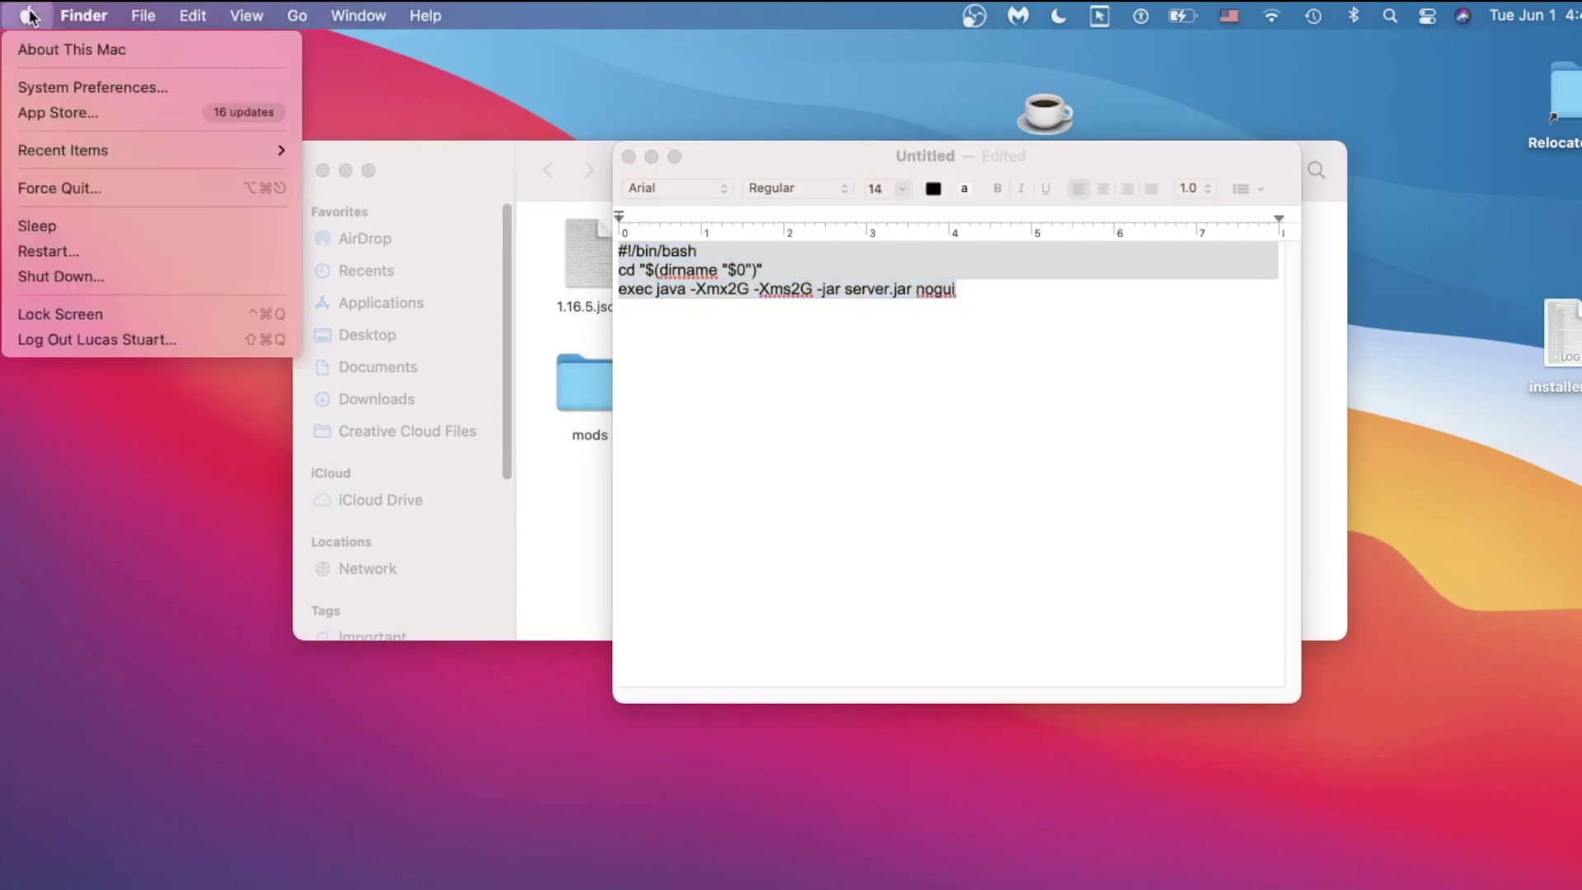
left_click(36, 49)
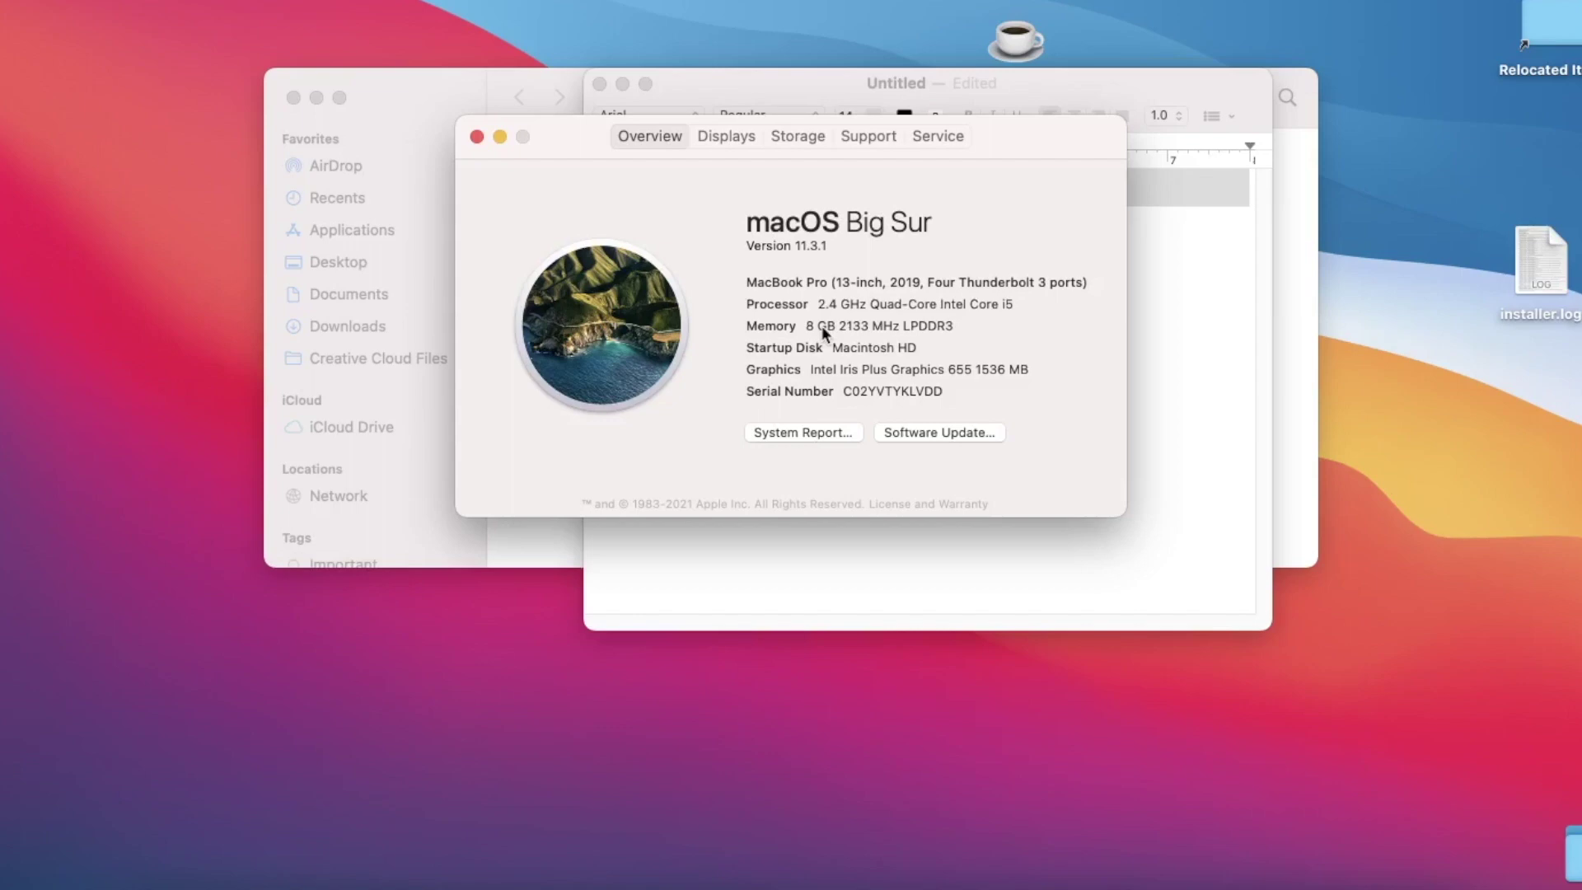
left_click_drag(807, 325, 826, 326)
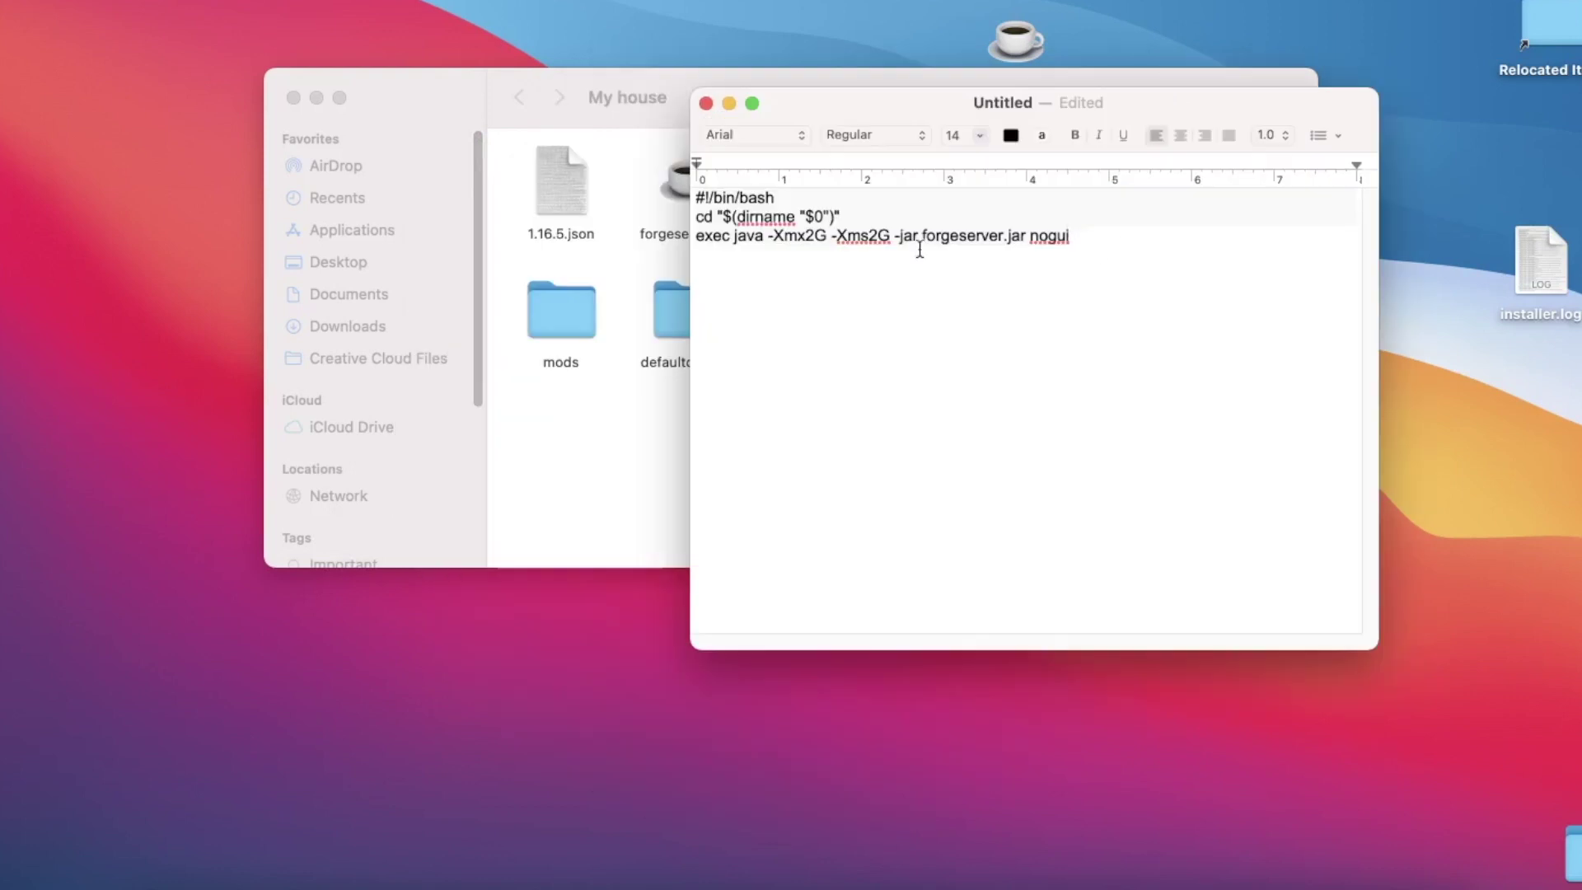
- Compare the jar name in the script with the Forge jar file in the "My house" folder
left_click_drag(920, 250, 694, 153)
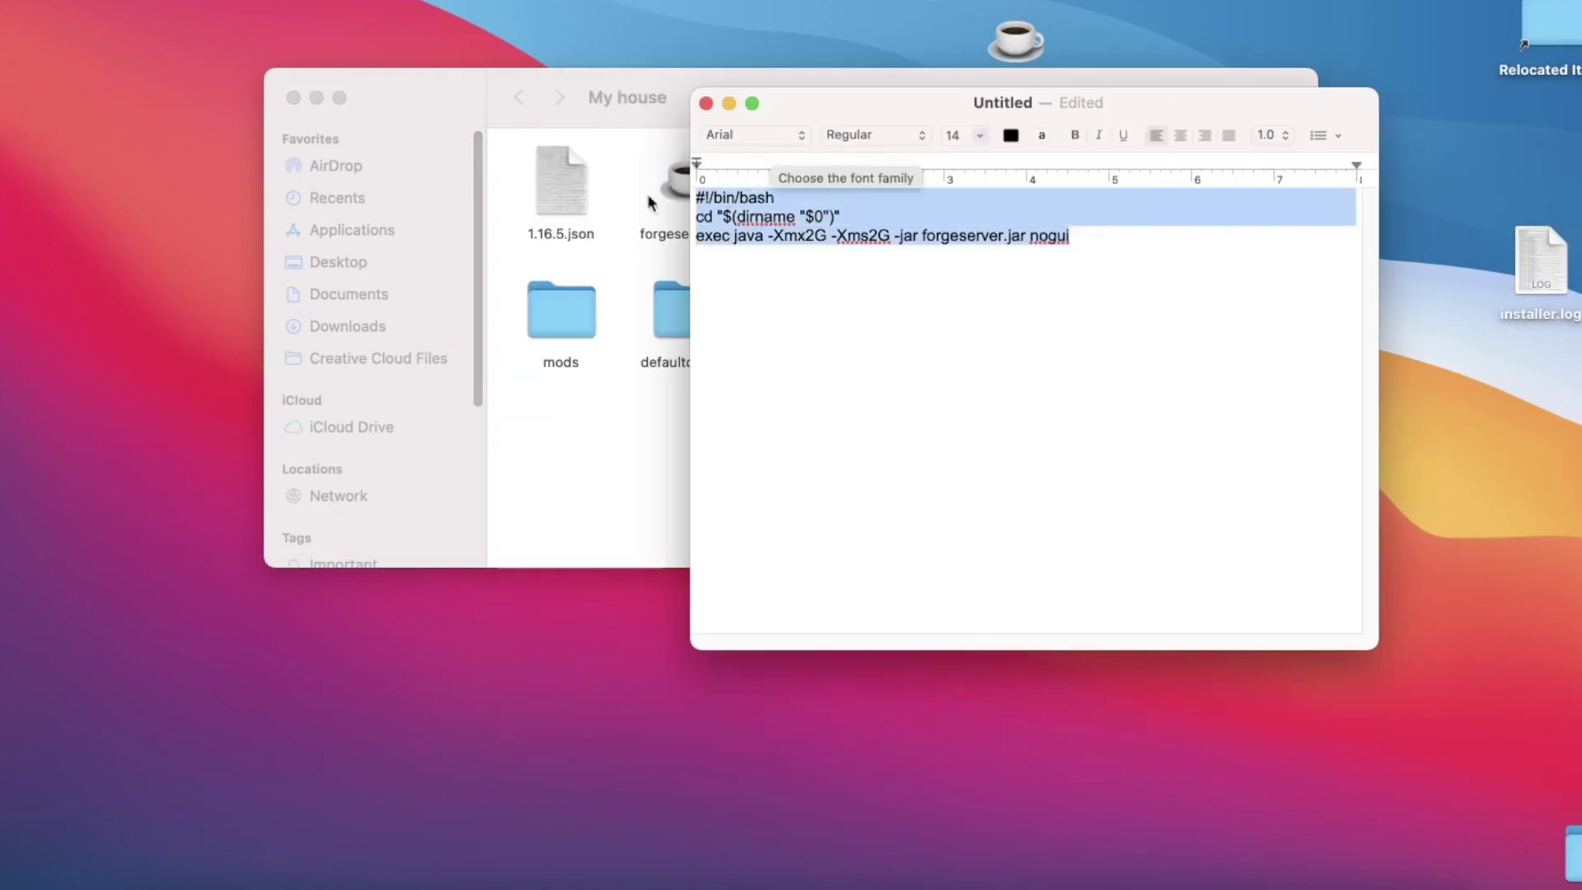
left_click(442, 98)
left_click_drag(442, 98, 488, 393)
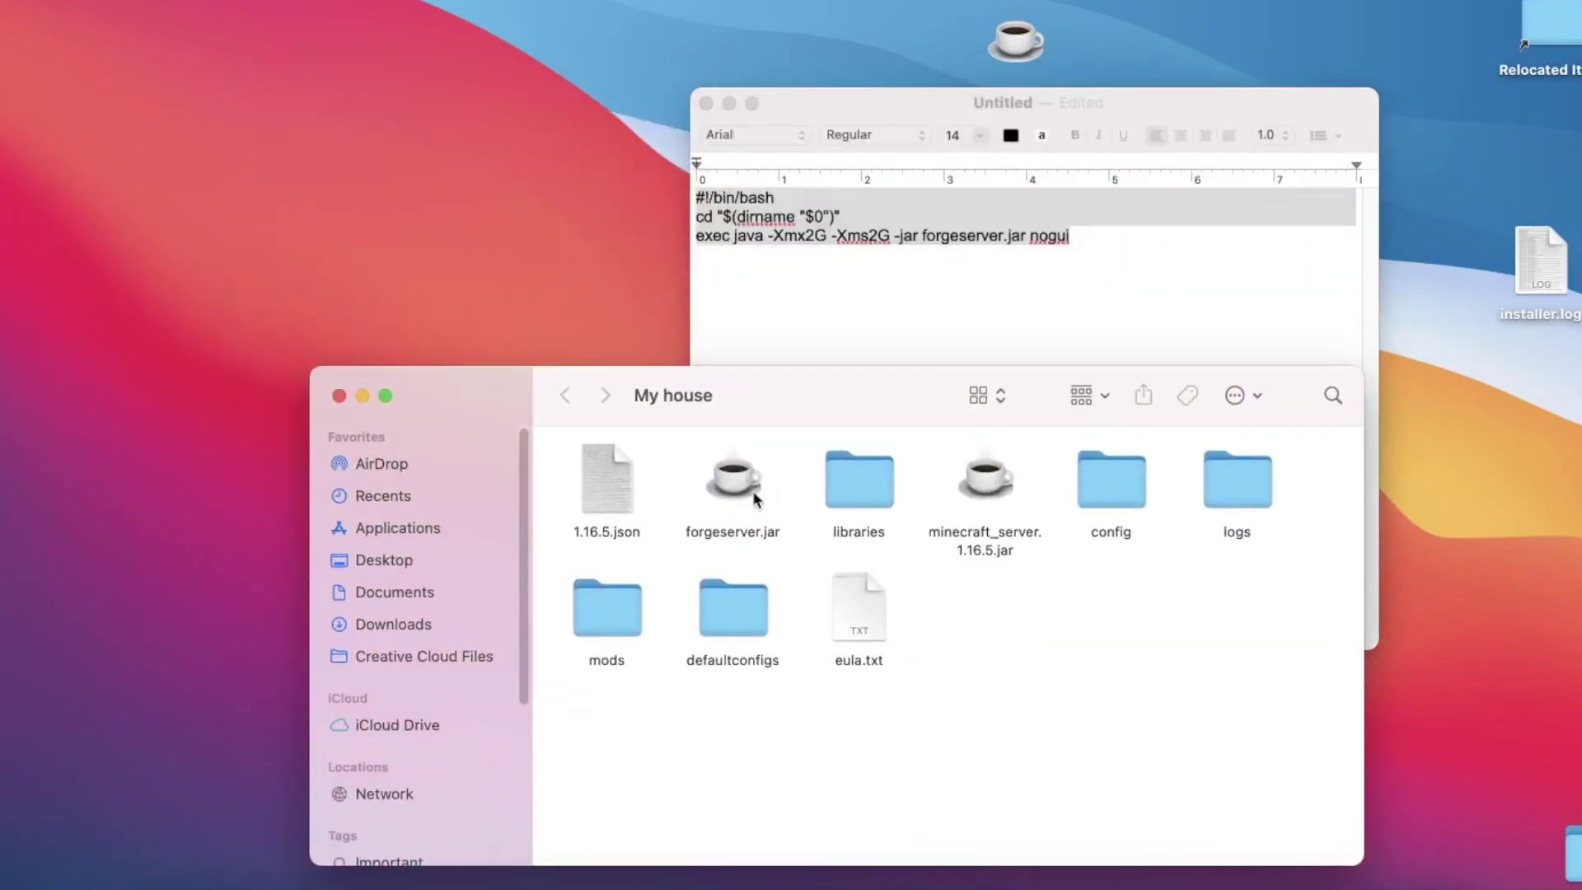
left_click(816, 325)
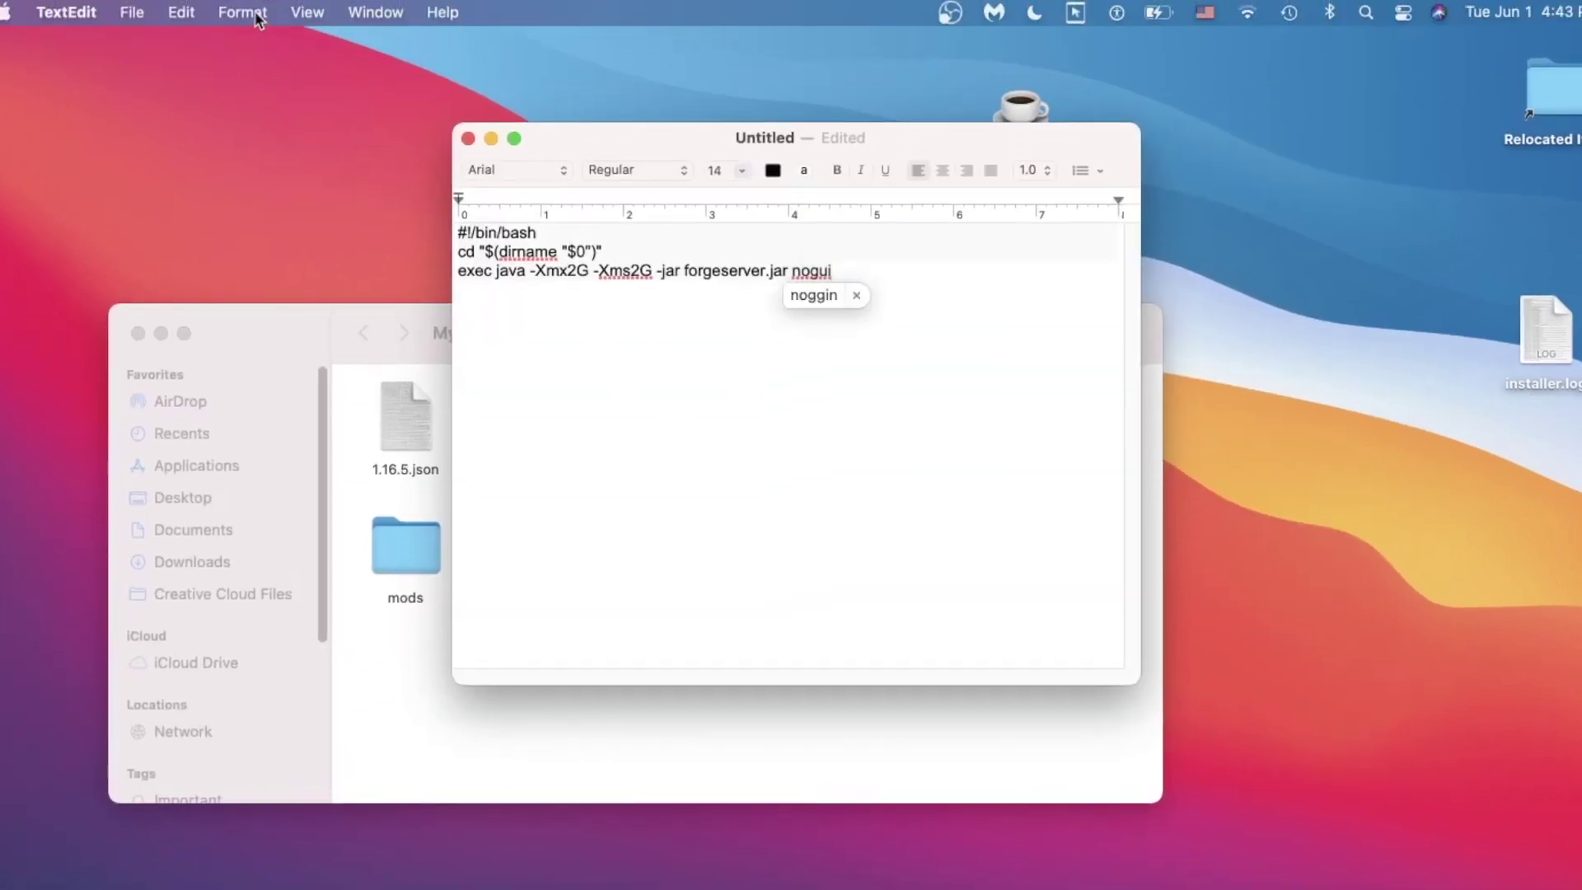
- Convert the launch script document to plain text and accept the loss of formatting
left_click(256, 16)
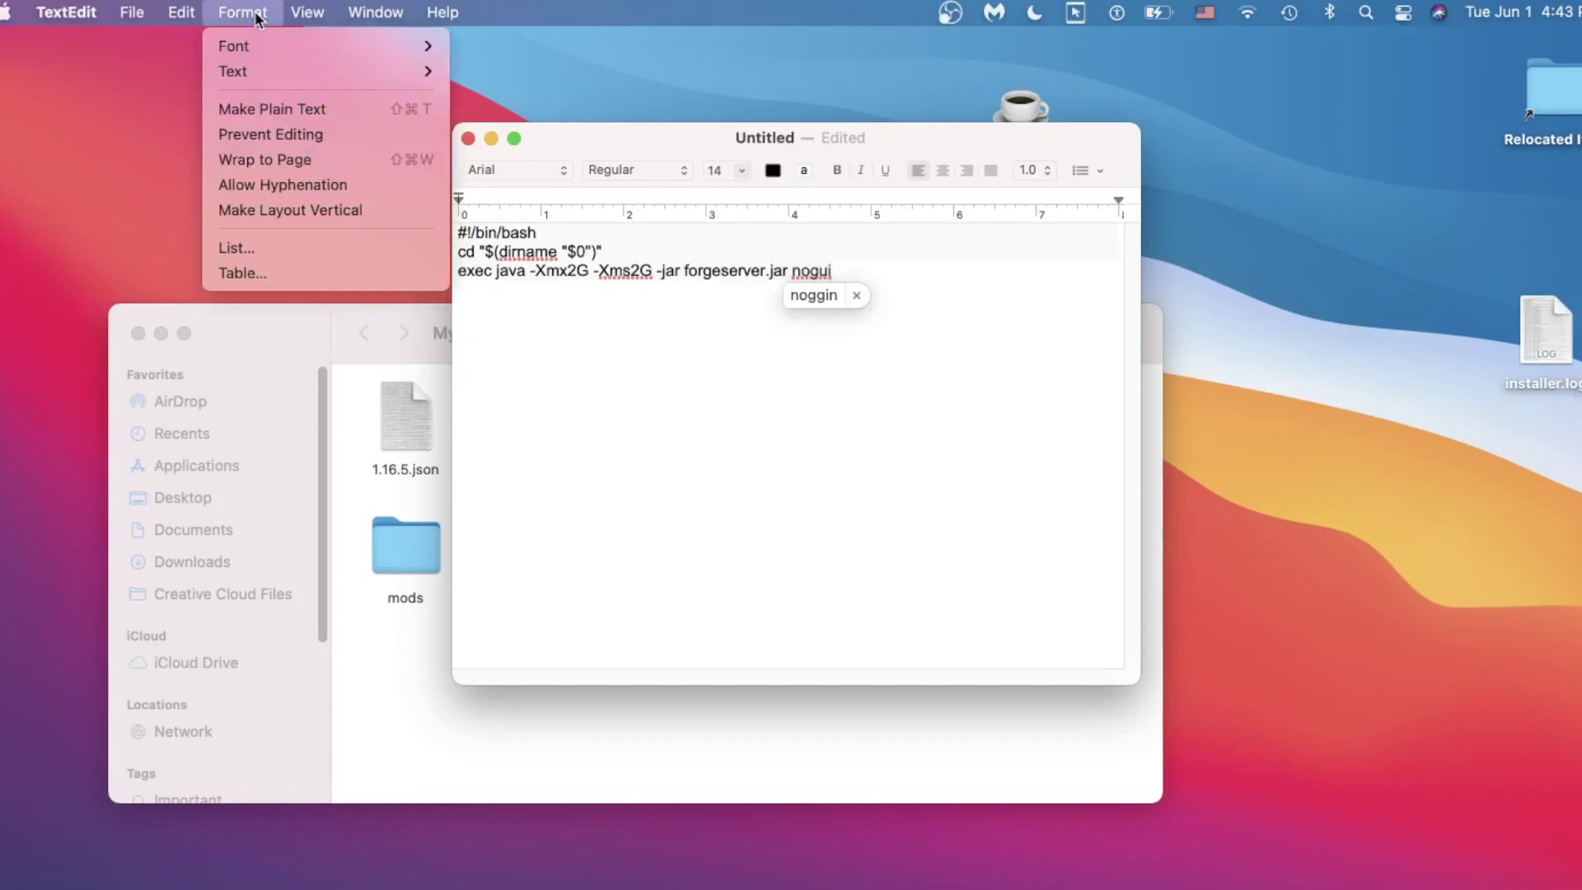
left_click(279, 110)
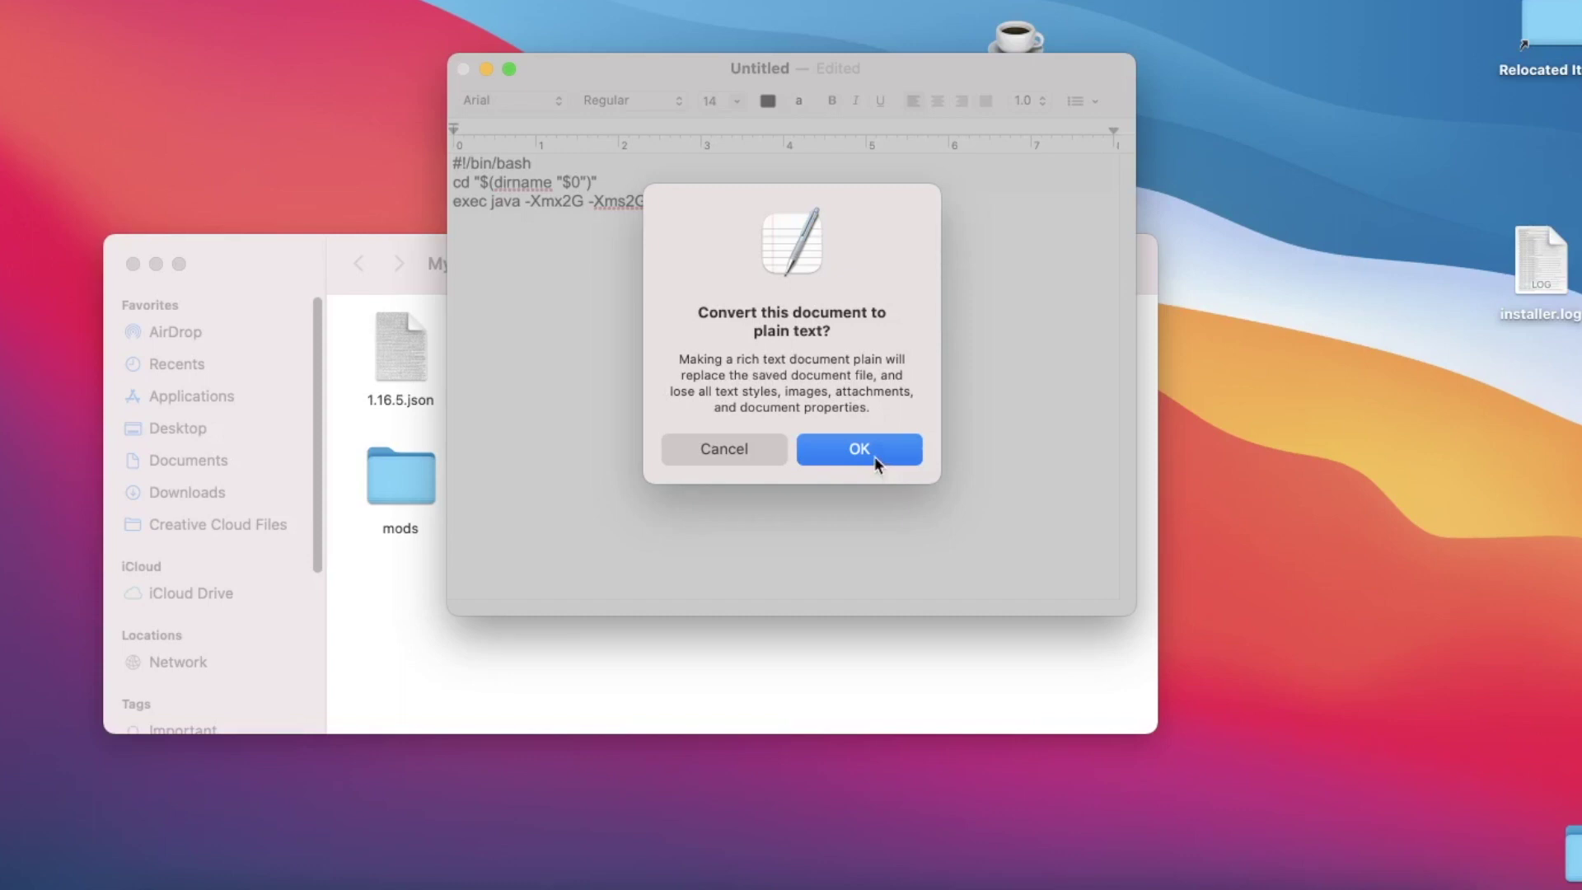
left_click(873, 456)
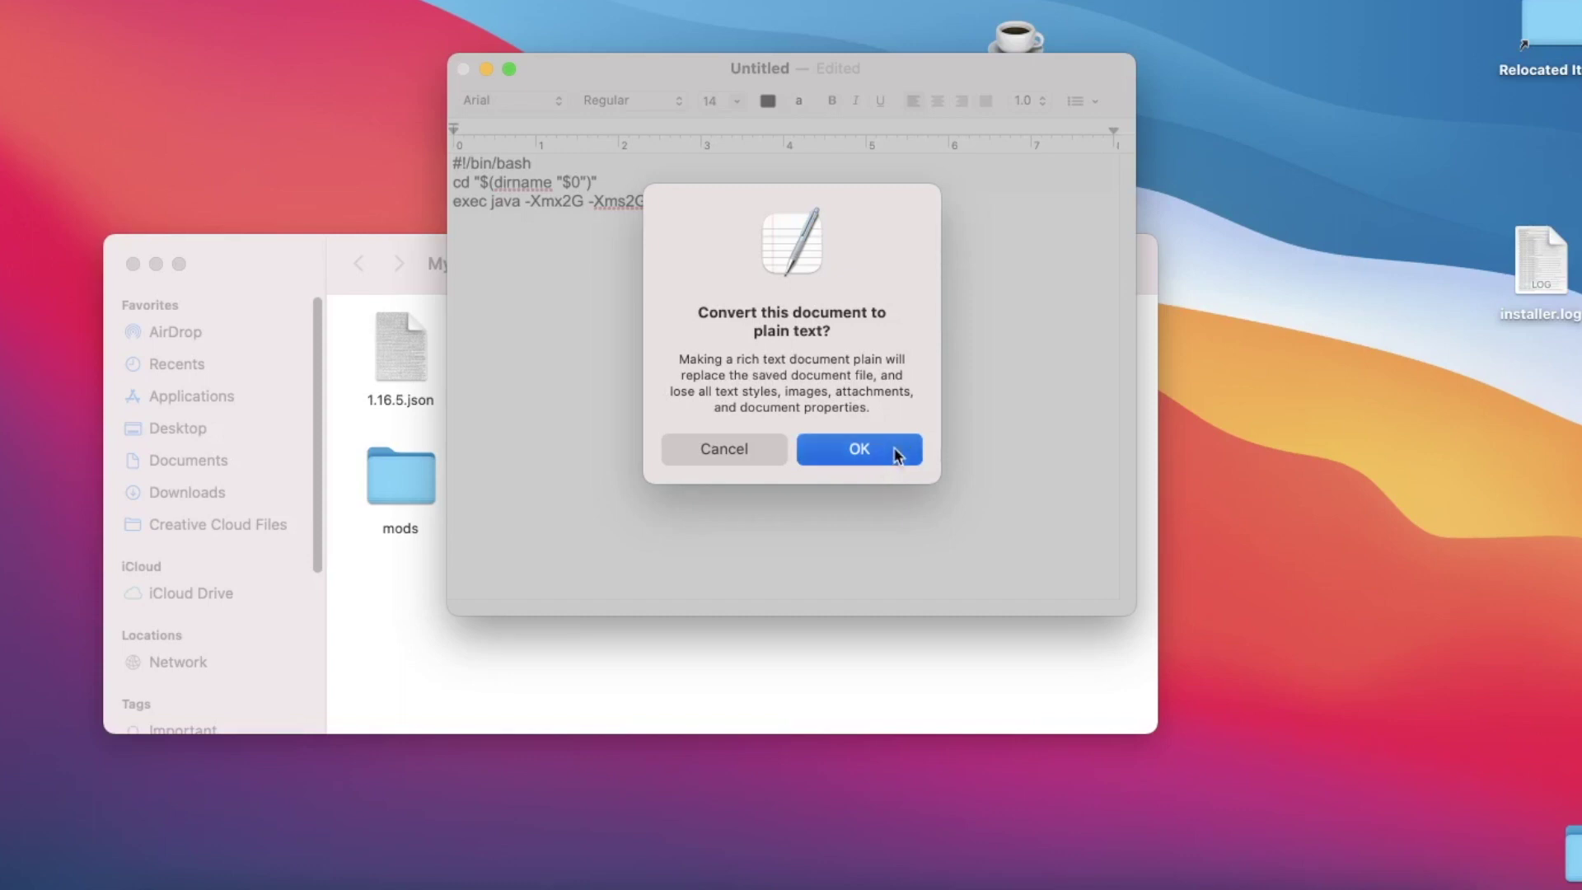
- Save the plain text script as start in the "My house" folder on the desktop
left_click_drag(793, 204, 964, 173)
left_click_drag(609, 263, 581, 298)
left_click_drag(959, 166, 837, 182)
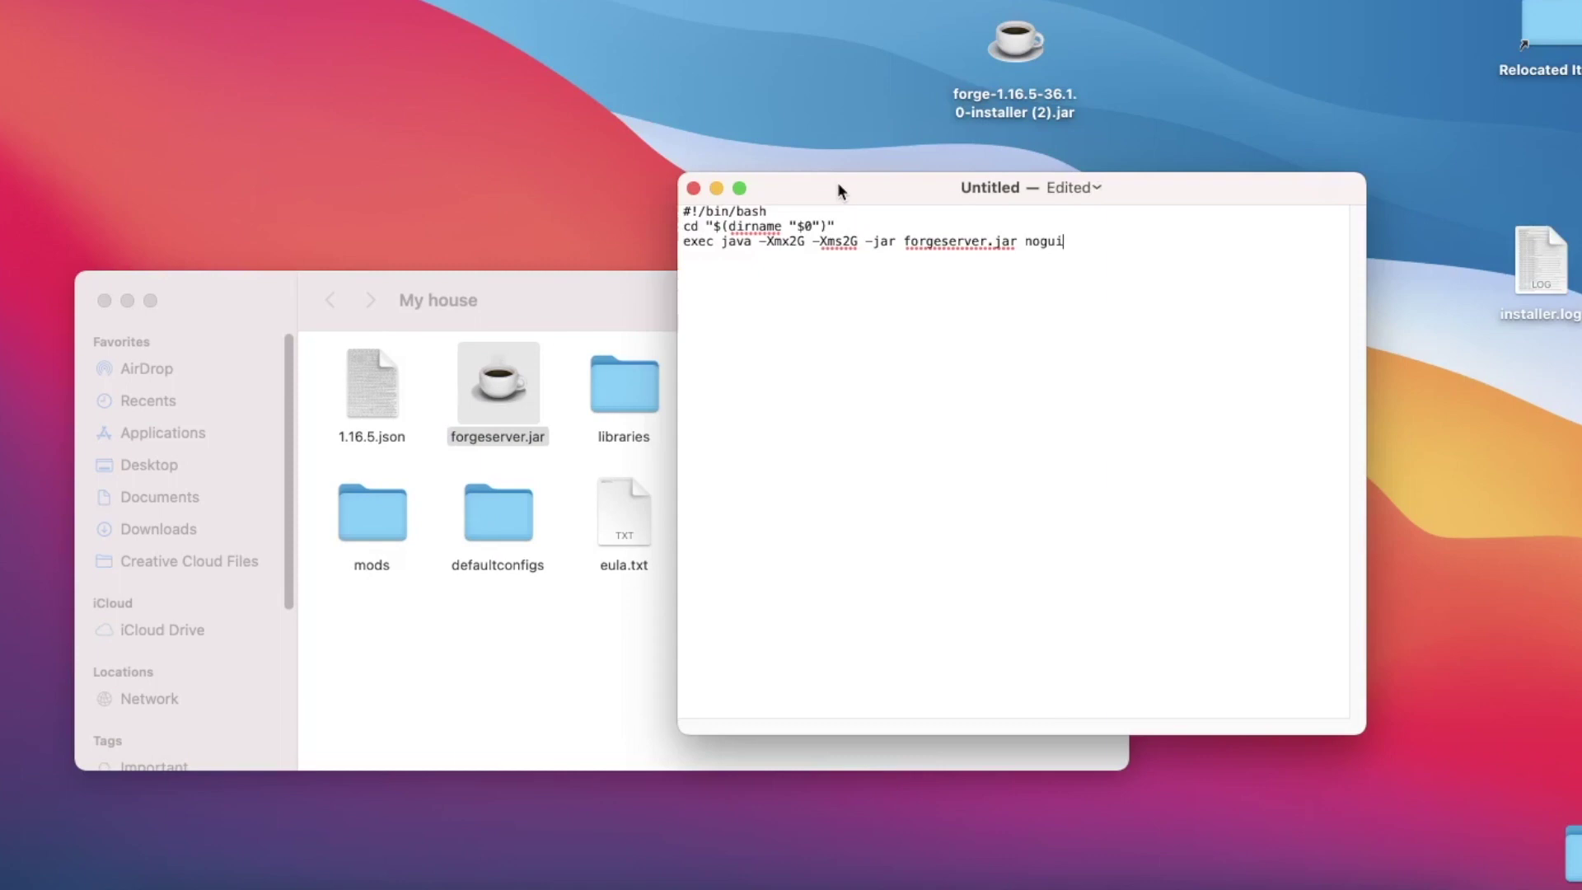
key("super+s")
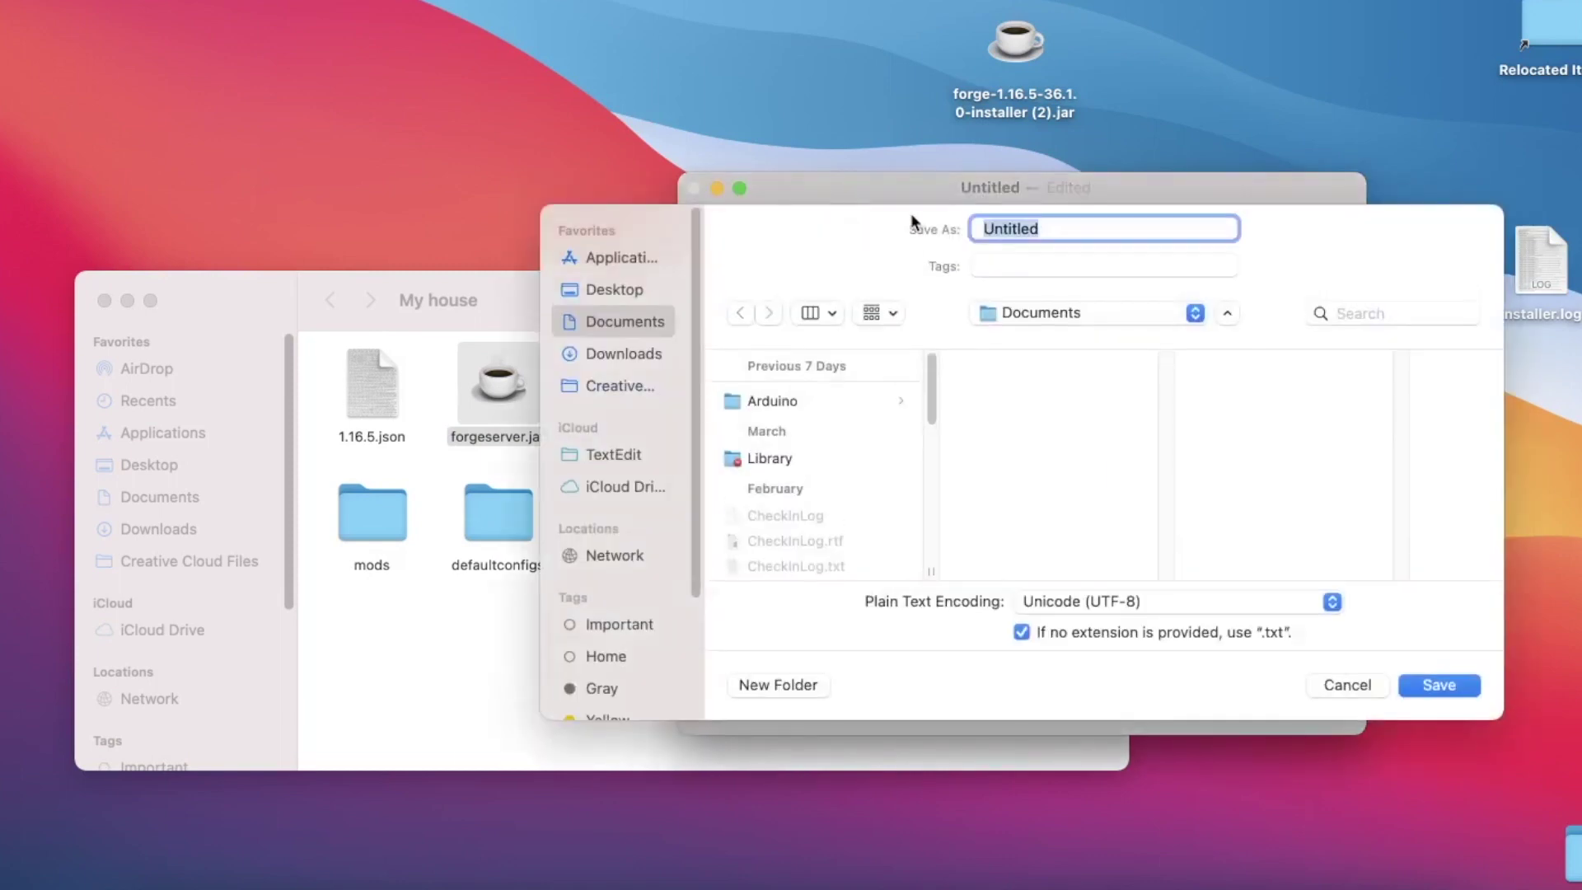
left_click(615, 285)
left_click(766, 453)
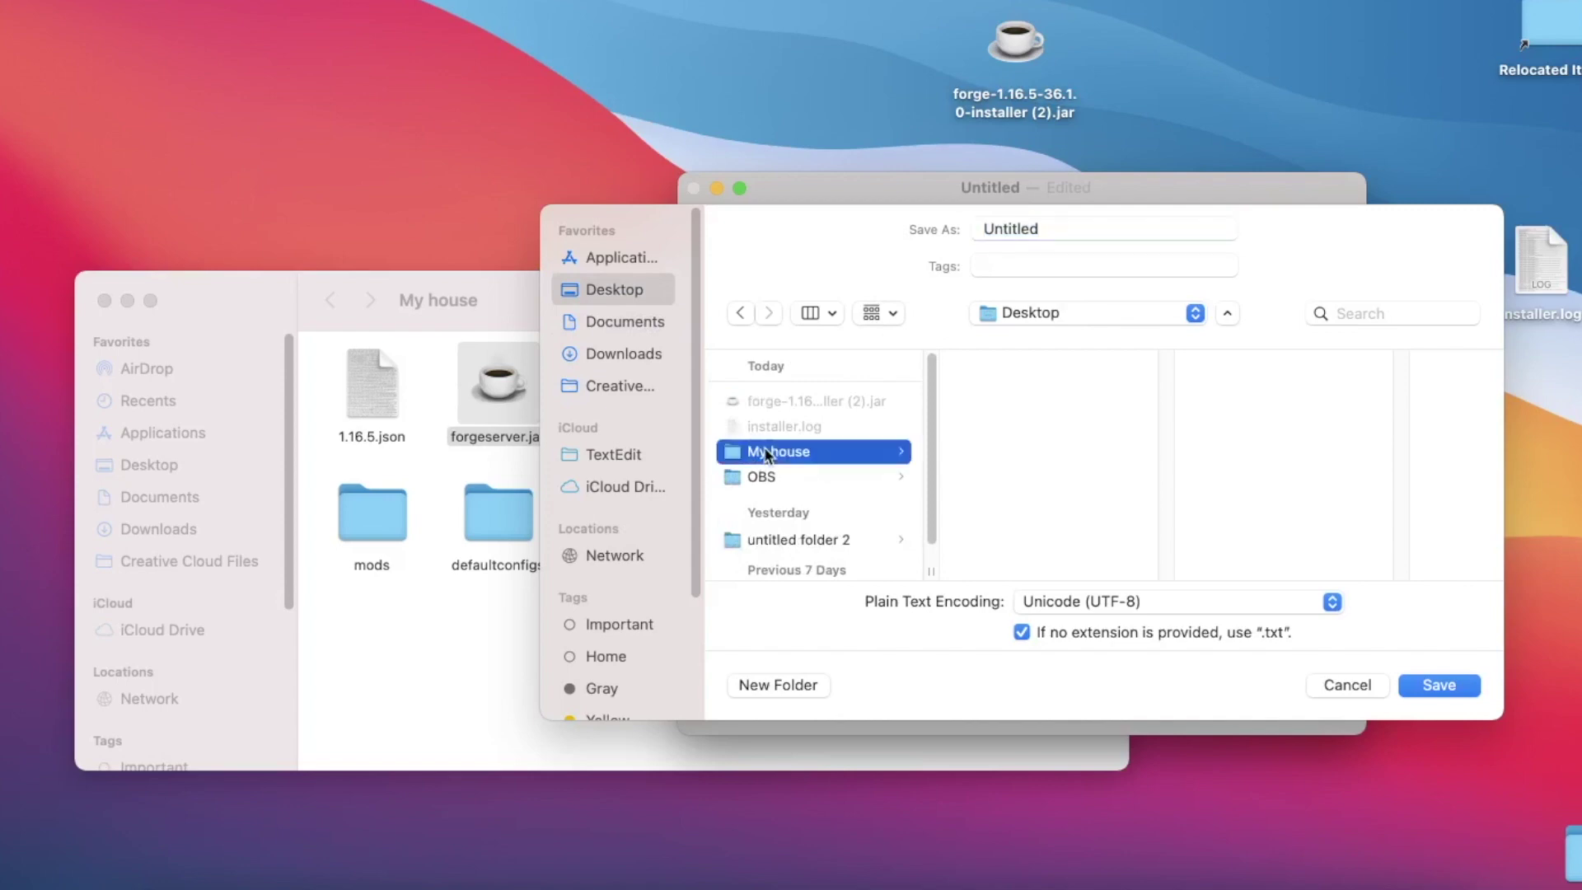
left_click(1045, 231)
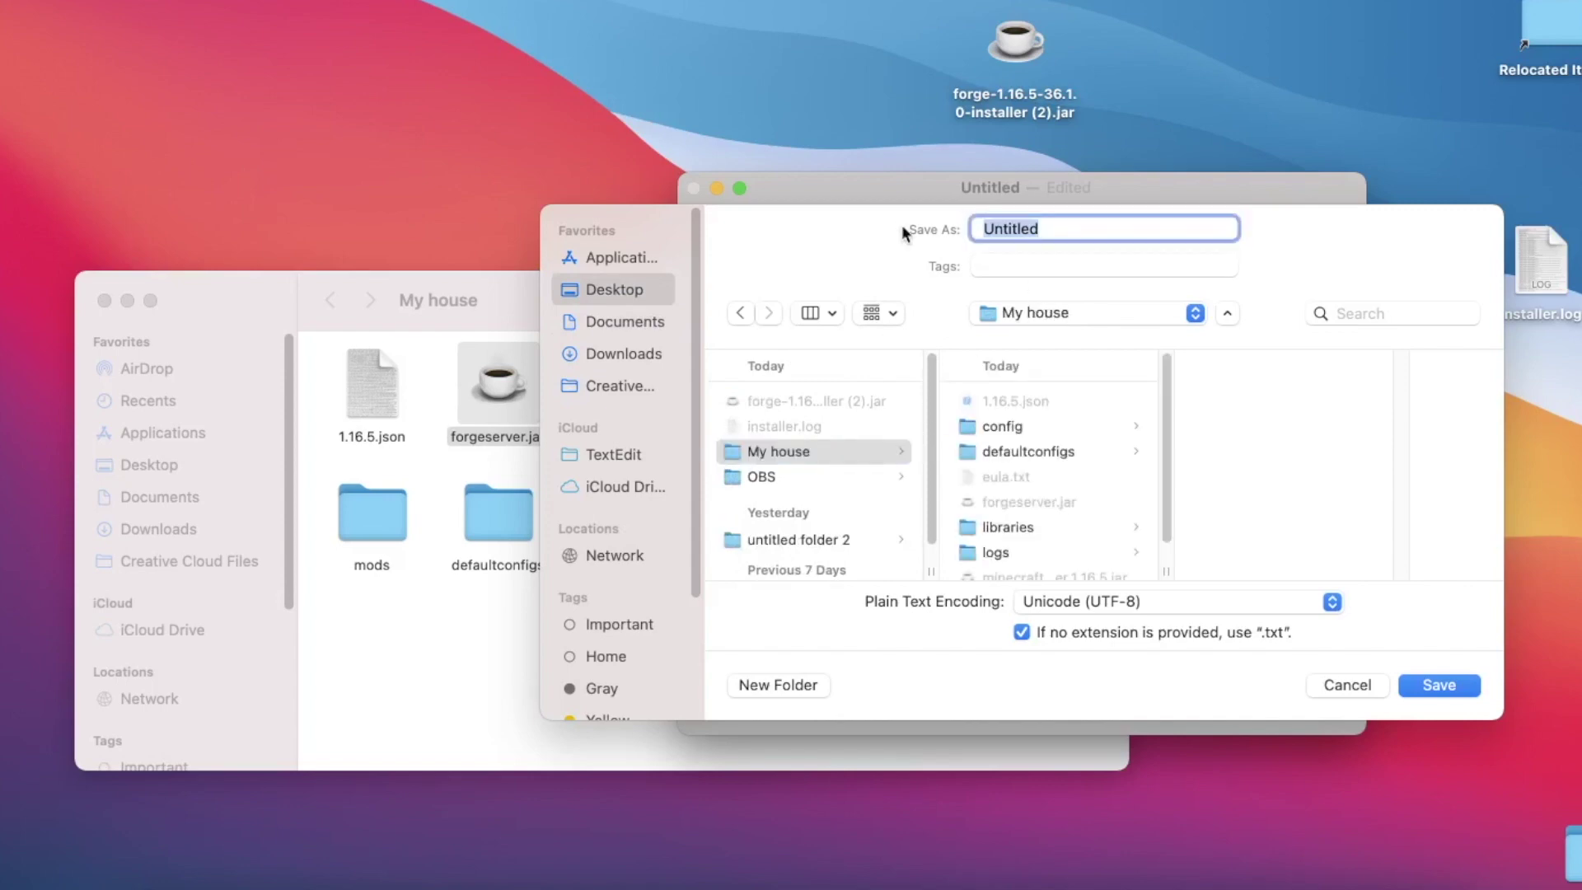
type("start")
left_click(1417, 680)
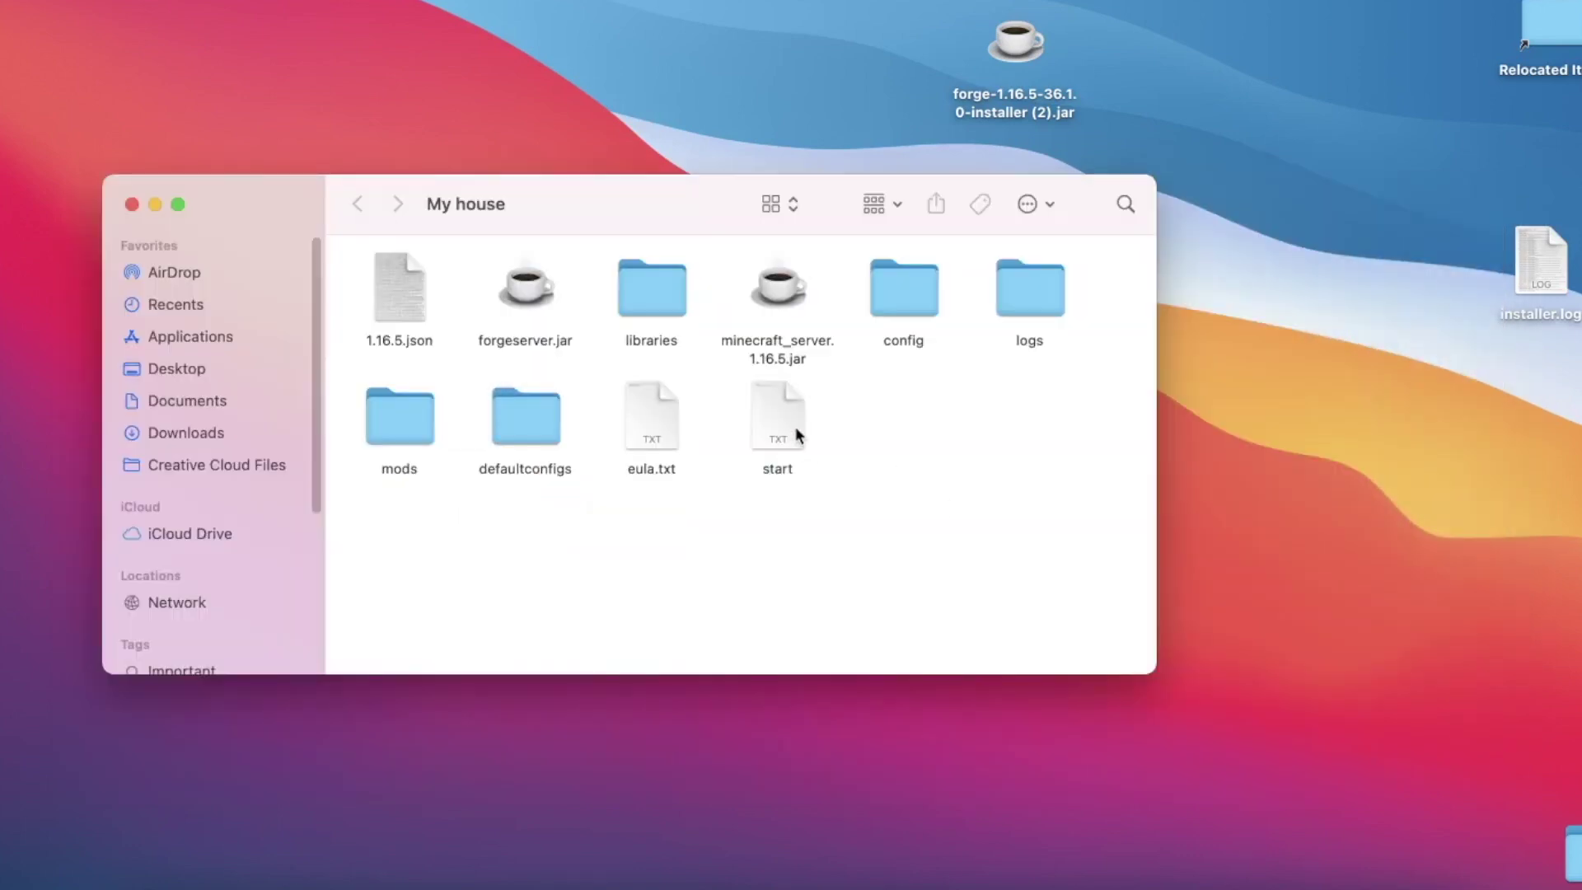
- Rename the start text file to start.command and accept the .command extension
left_click(798, 434)
left_click(789, 469)
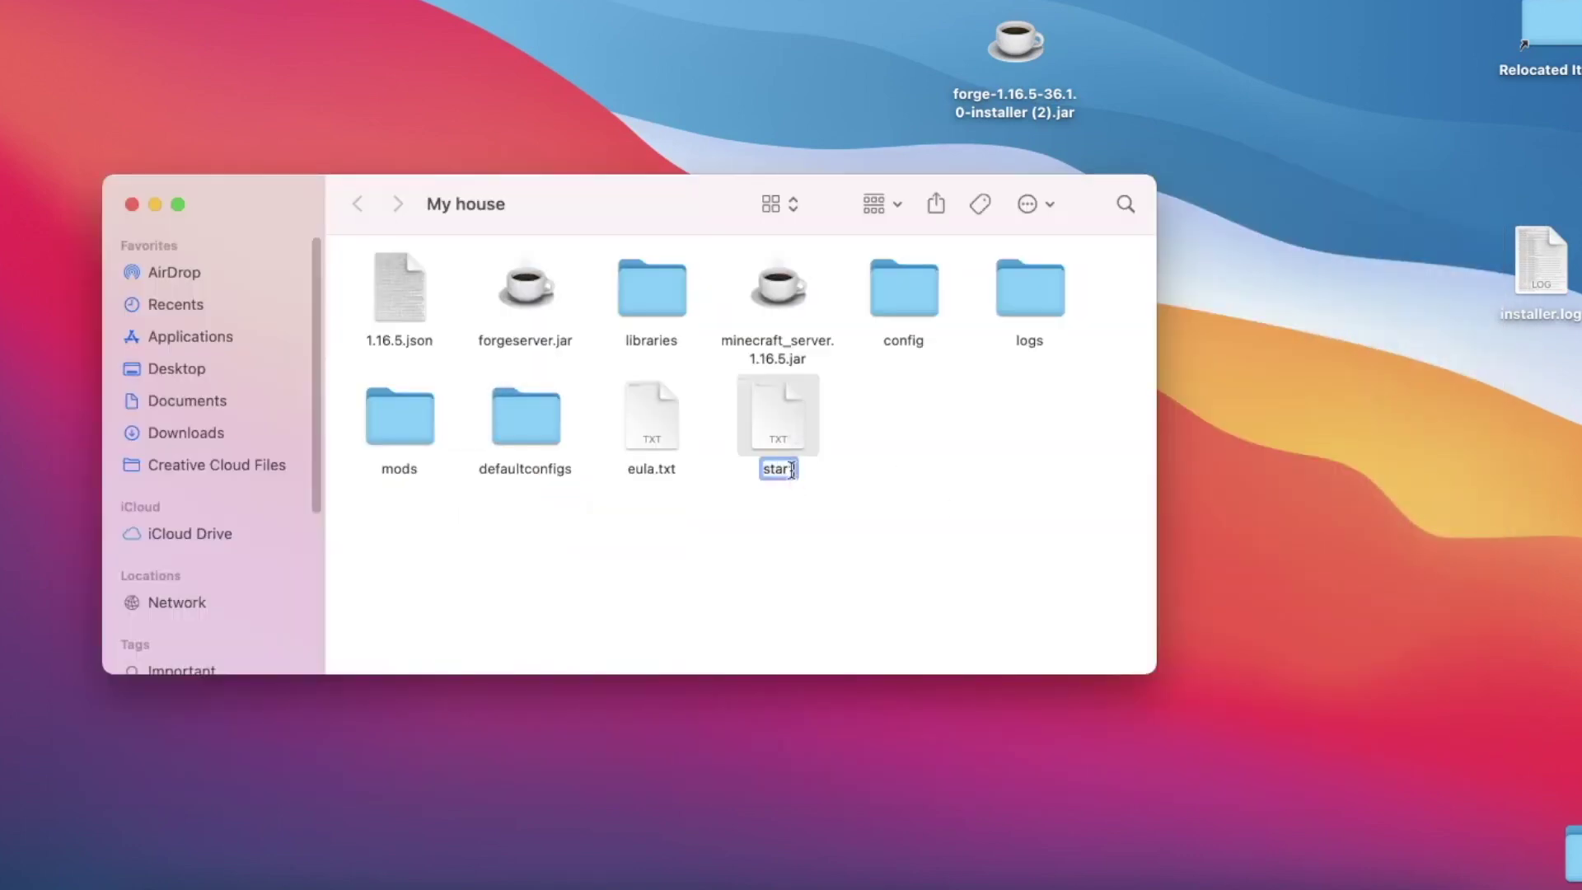
left_click(791, 470)
type(".comm")
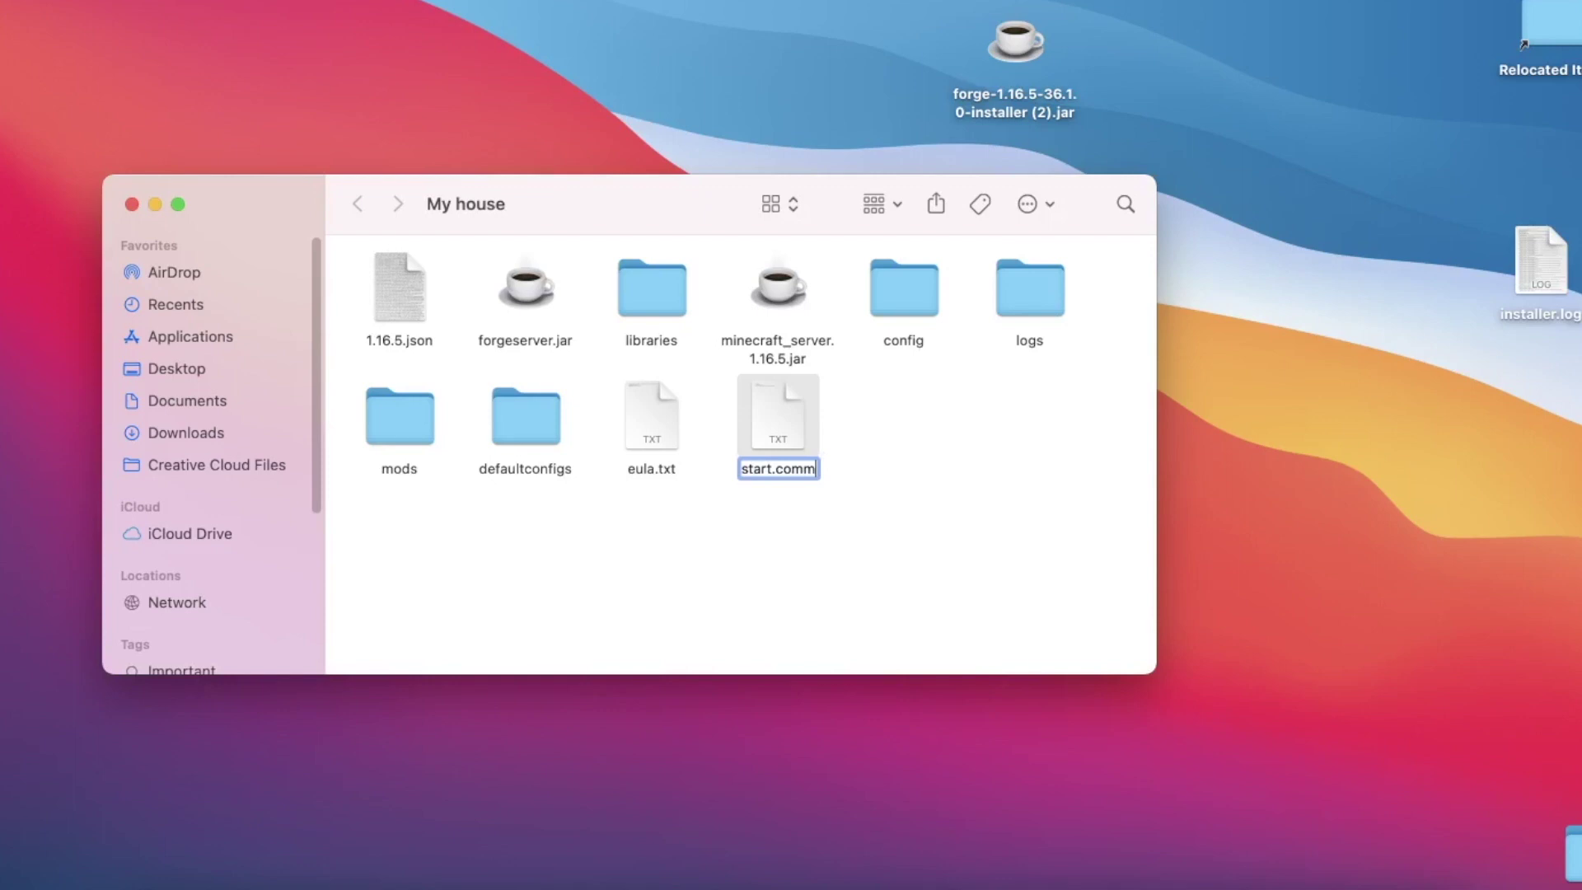
type("and")
key("Return")
left_click_drag(827, 155, 754, 20)
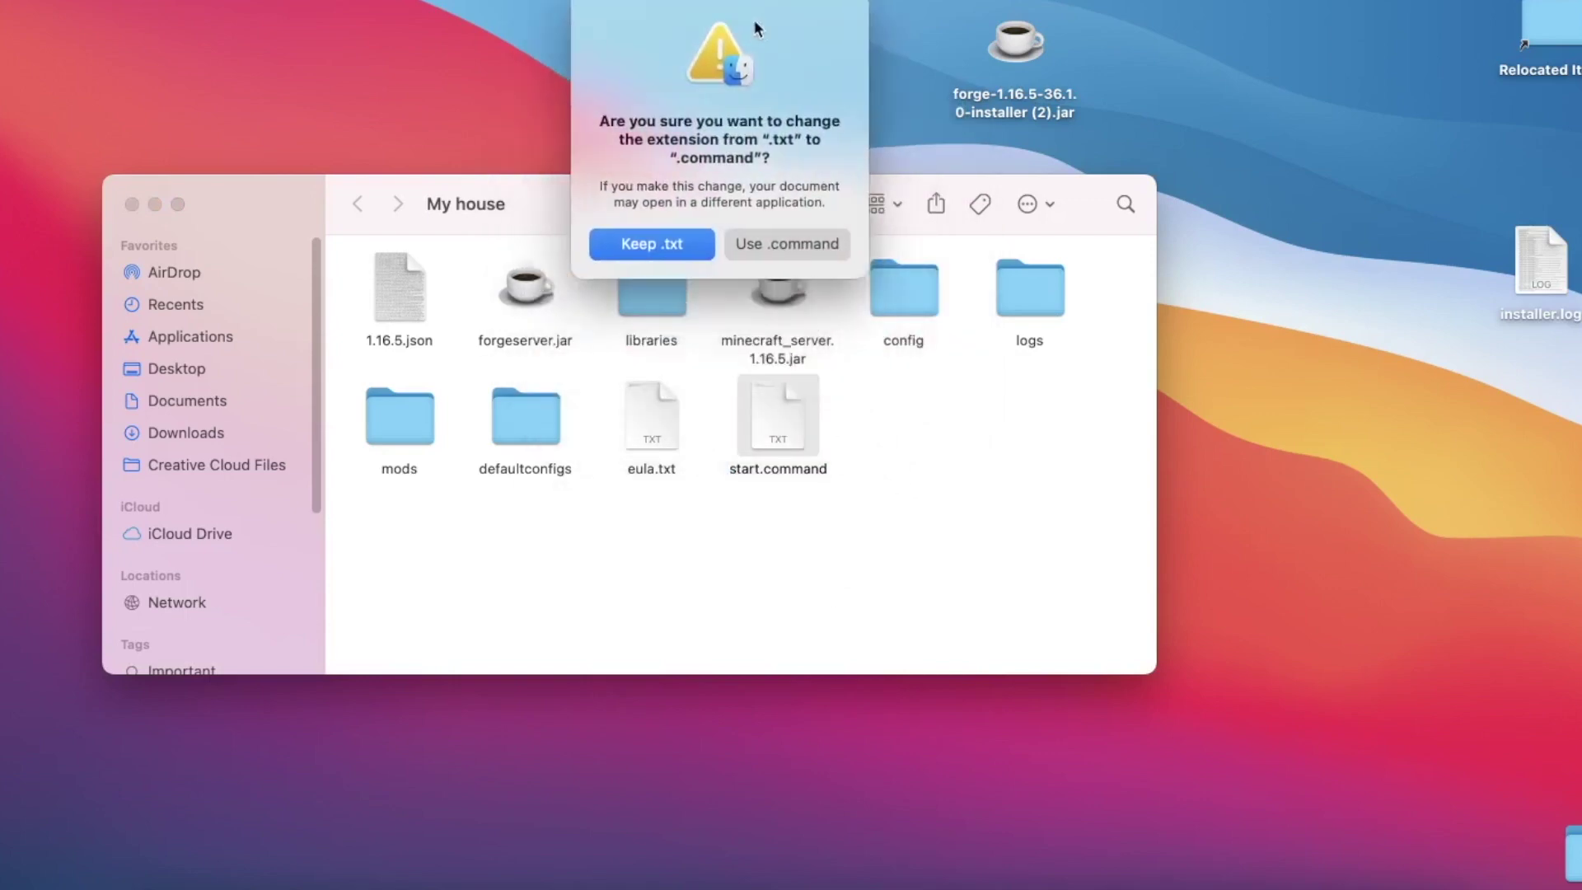
left_click_drag(685, 163, 776, 164)
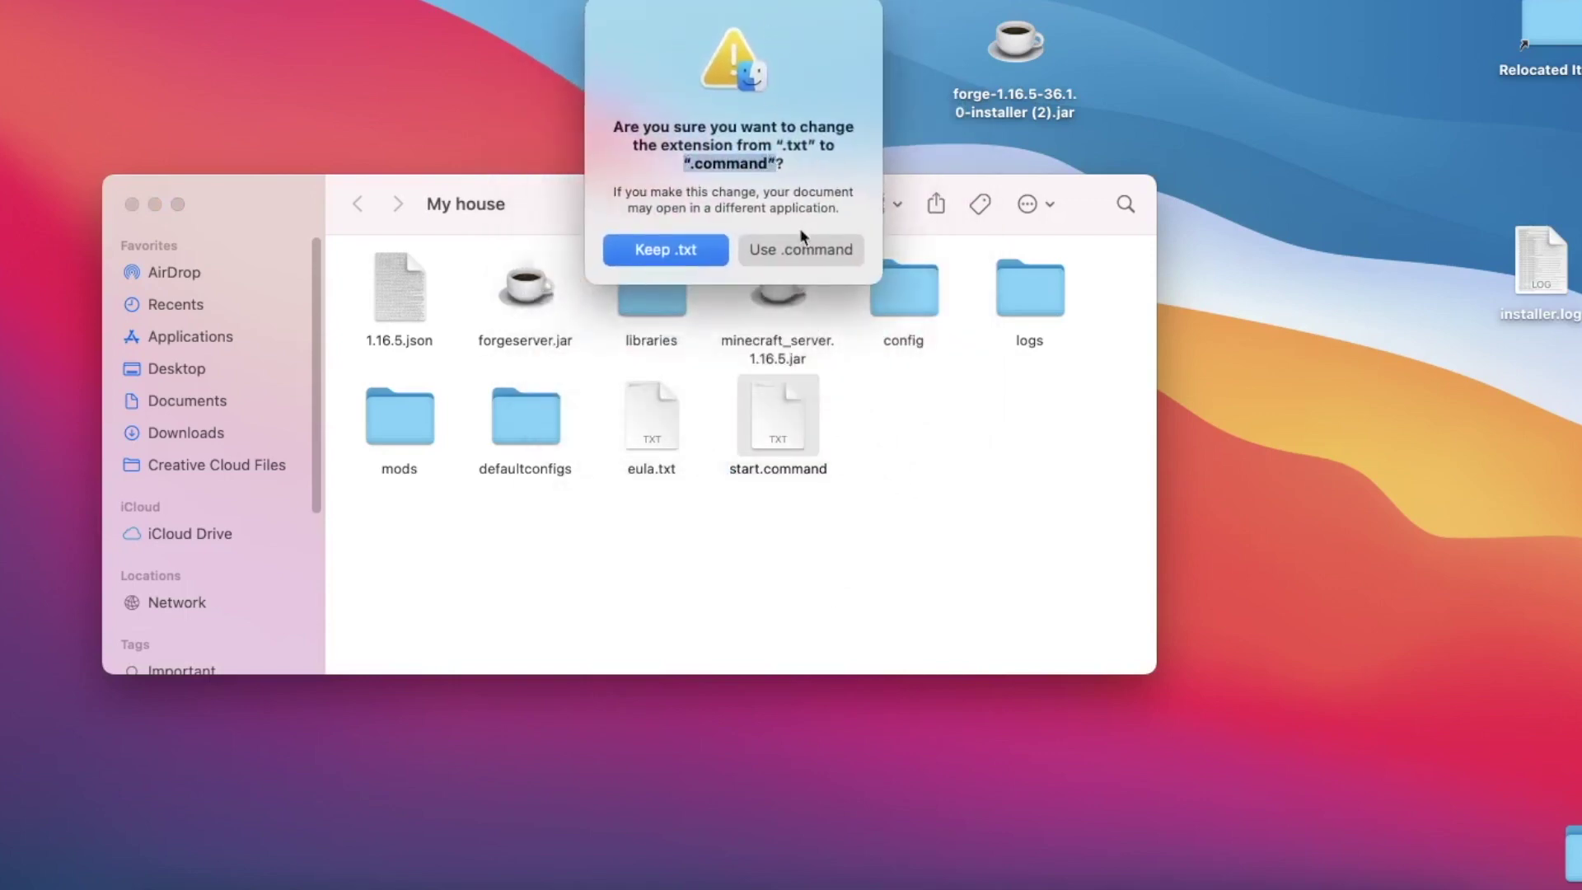
left_click(820, 251)
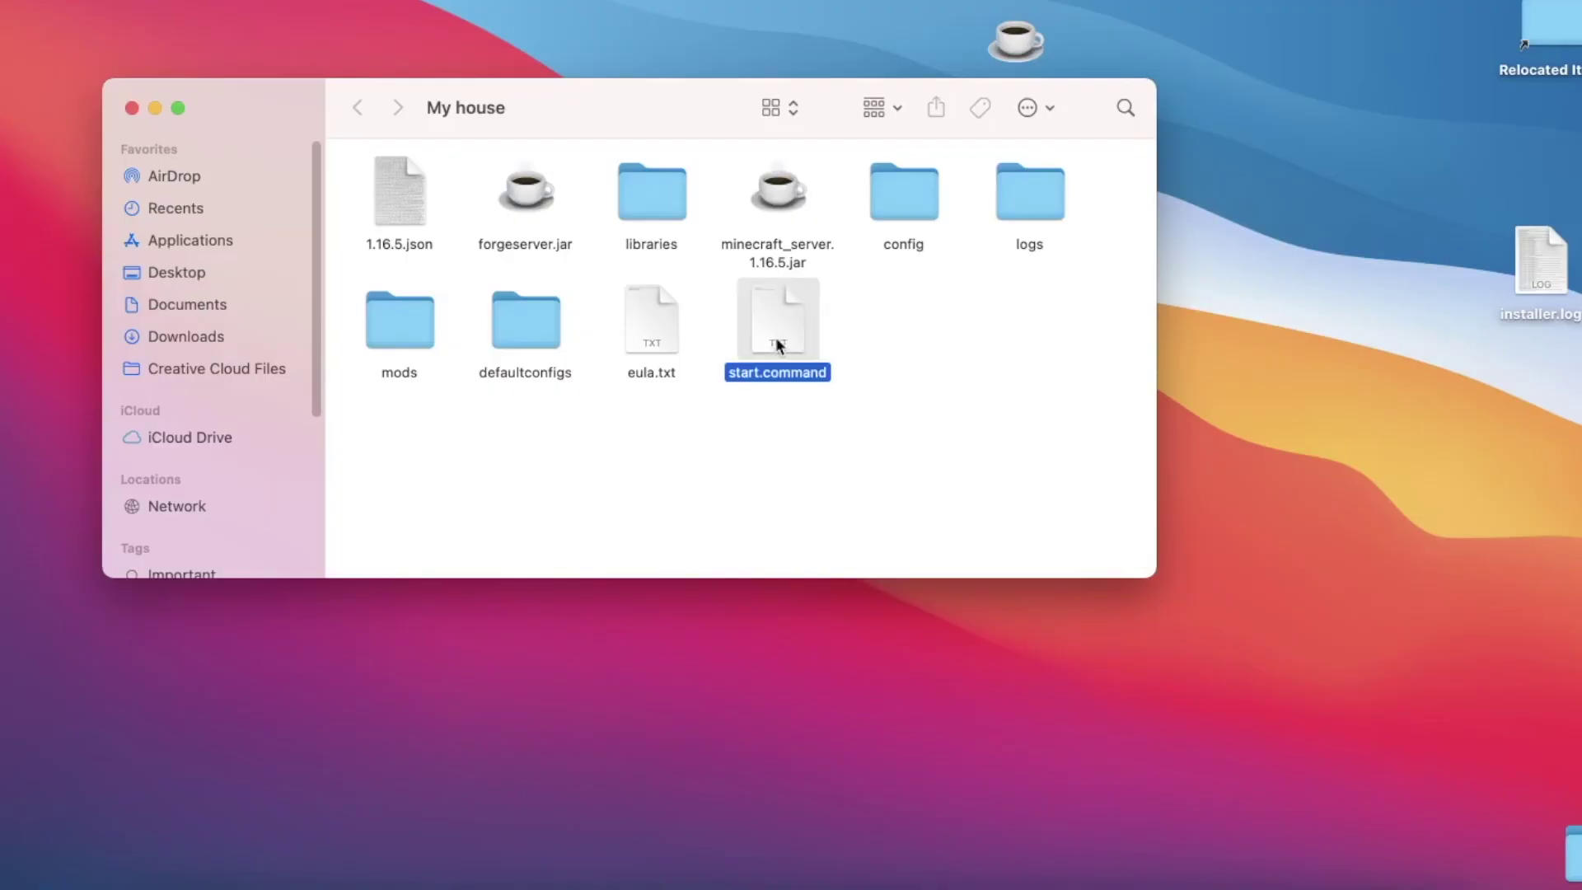
- Try to run start.command from the "My house" folder and dismiss the resulting alert
left_click_drag(796, 140, 796, 213)
left_click_drag(690, 314, 886, 373)
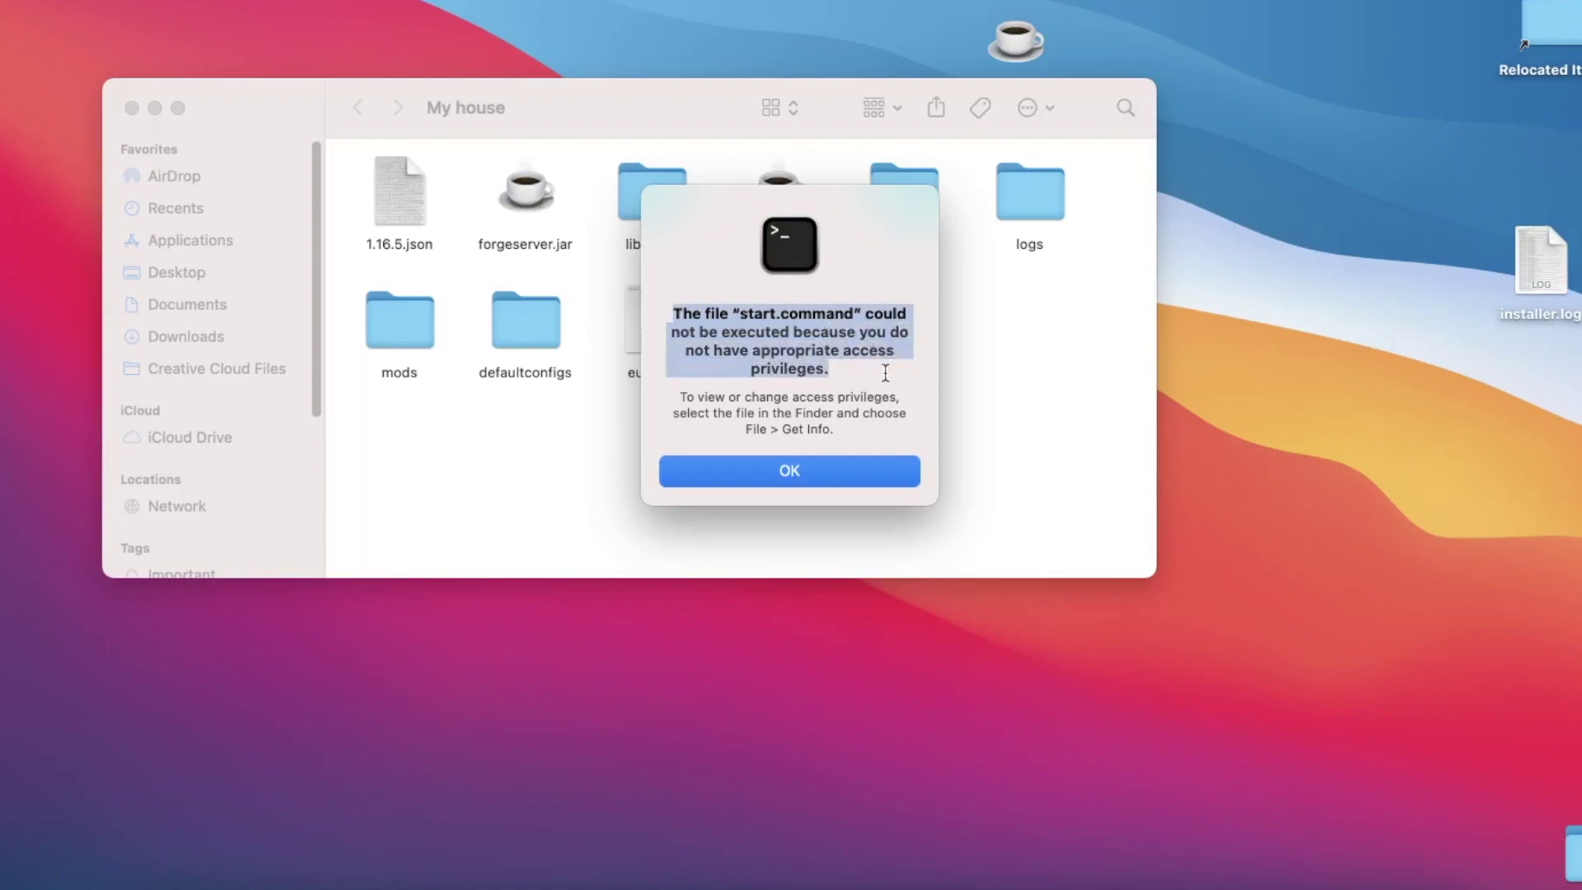
left_click(847, 476)
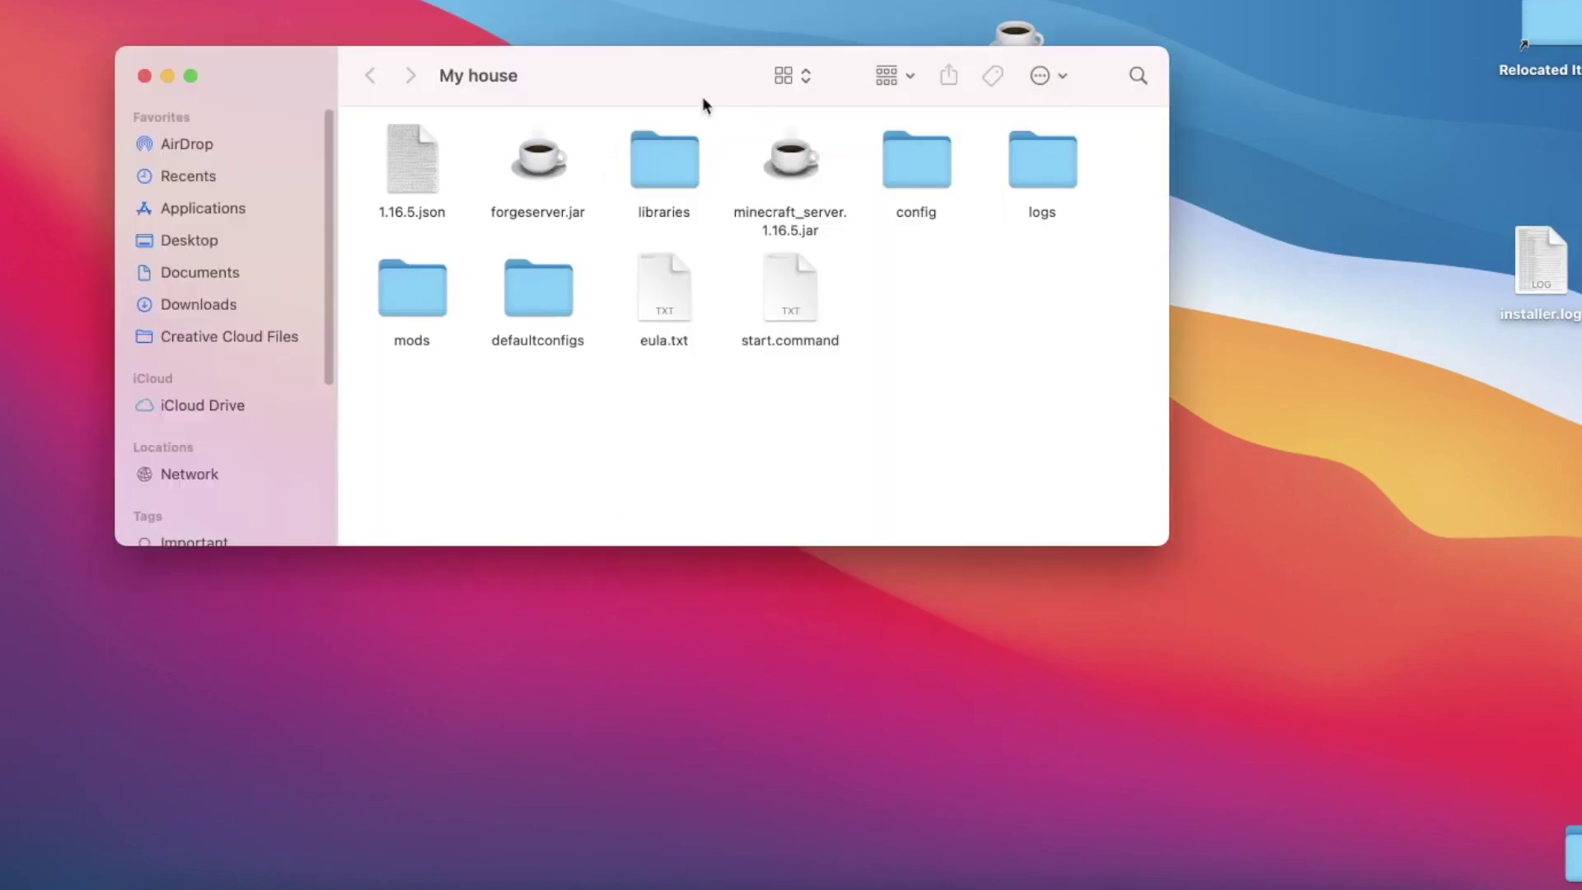
- Switch to Terminal and move its window clear of the upper part of the "My house" folder window
key("super+space")
type("ter")
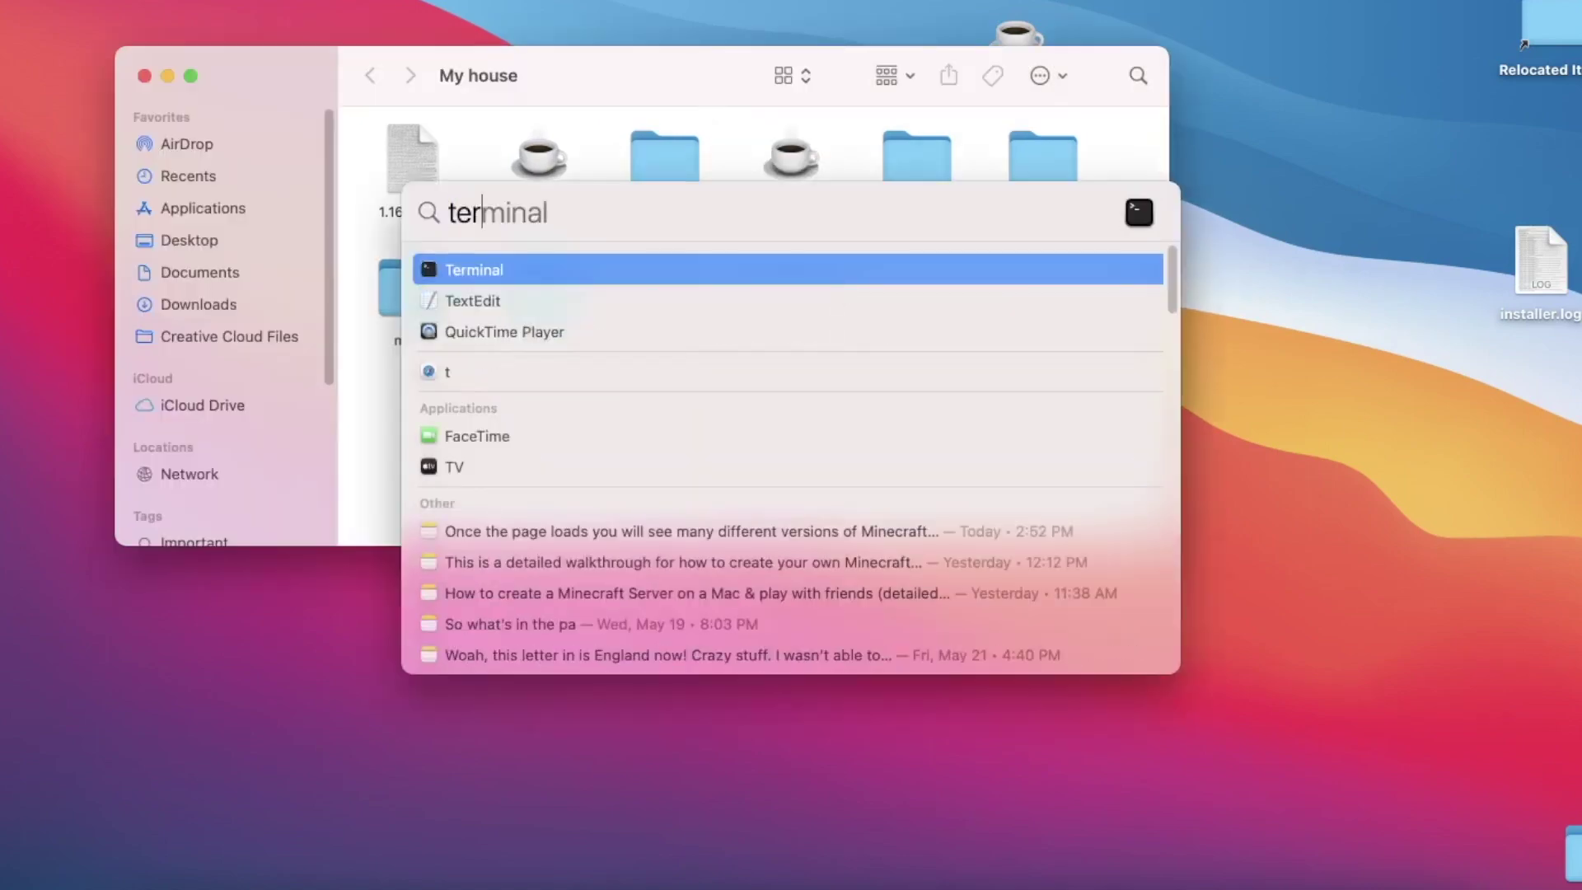
key("Return")
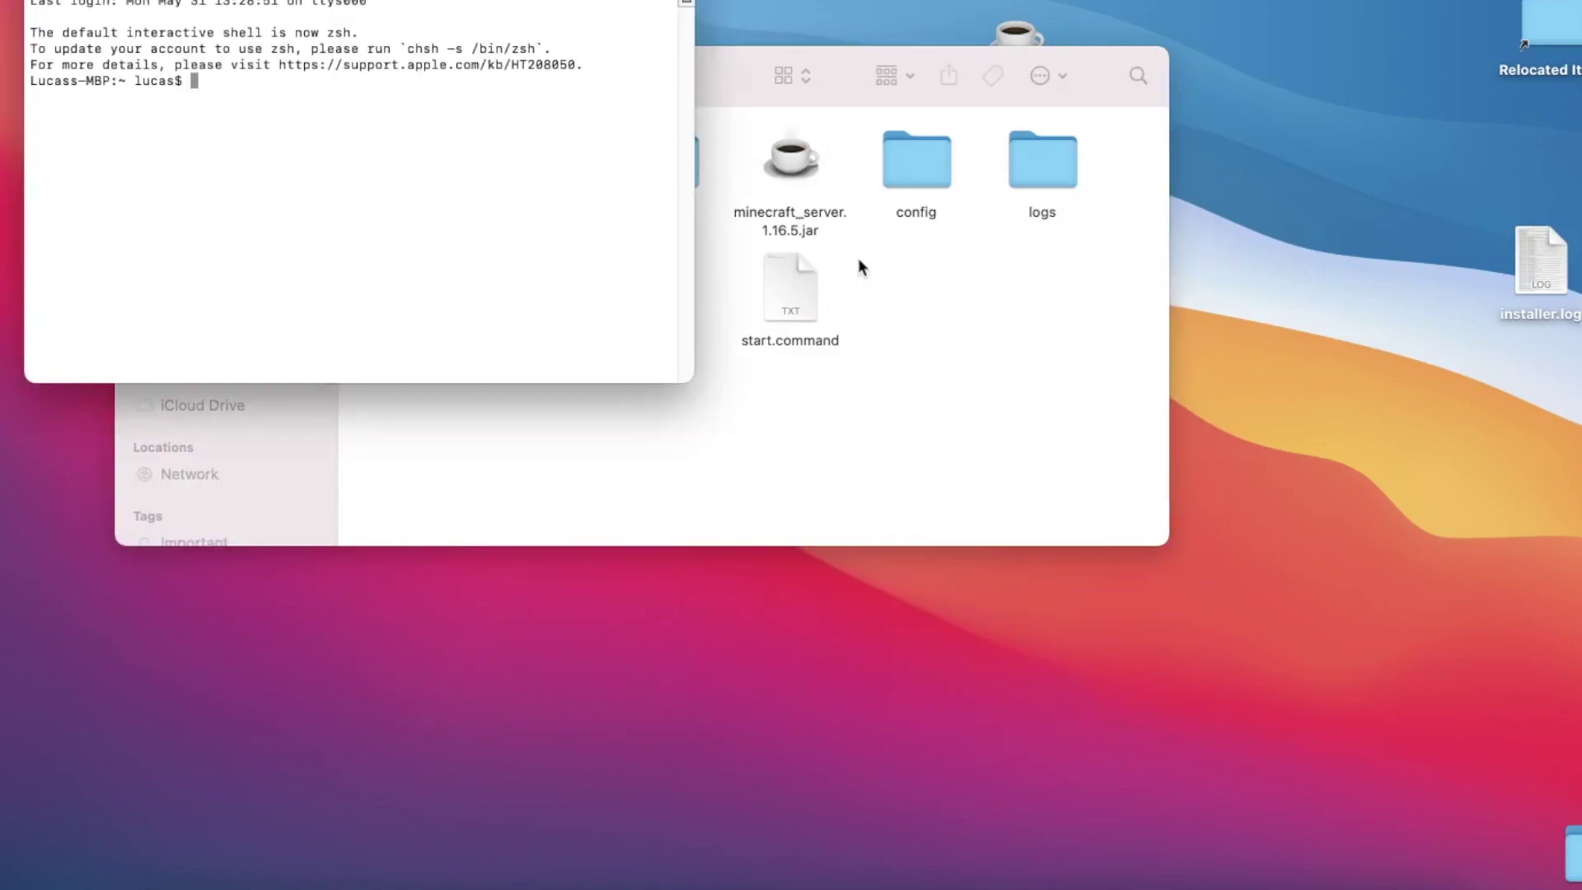
left_click_drag(487, 2, 1121, 255)
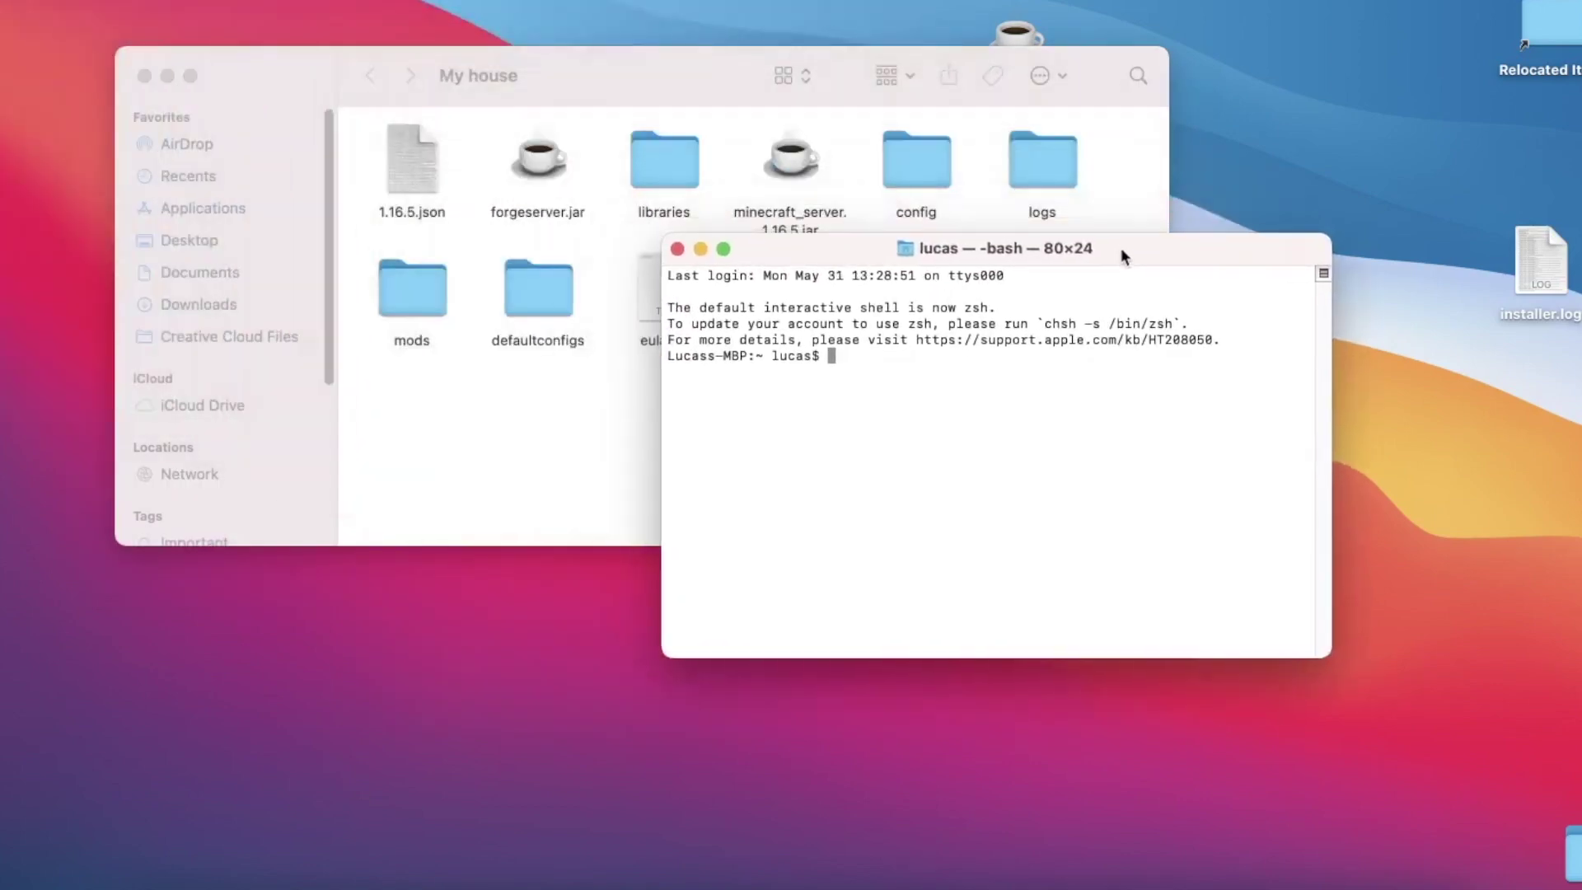
- Make start.command executable by running chmod a+x on the file in the "My house" folder
type("chm")
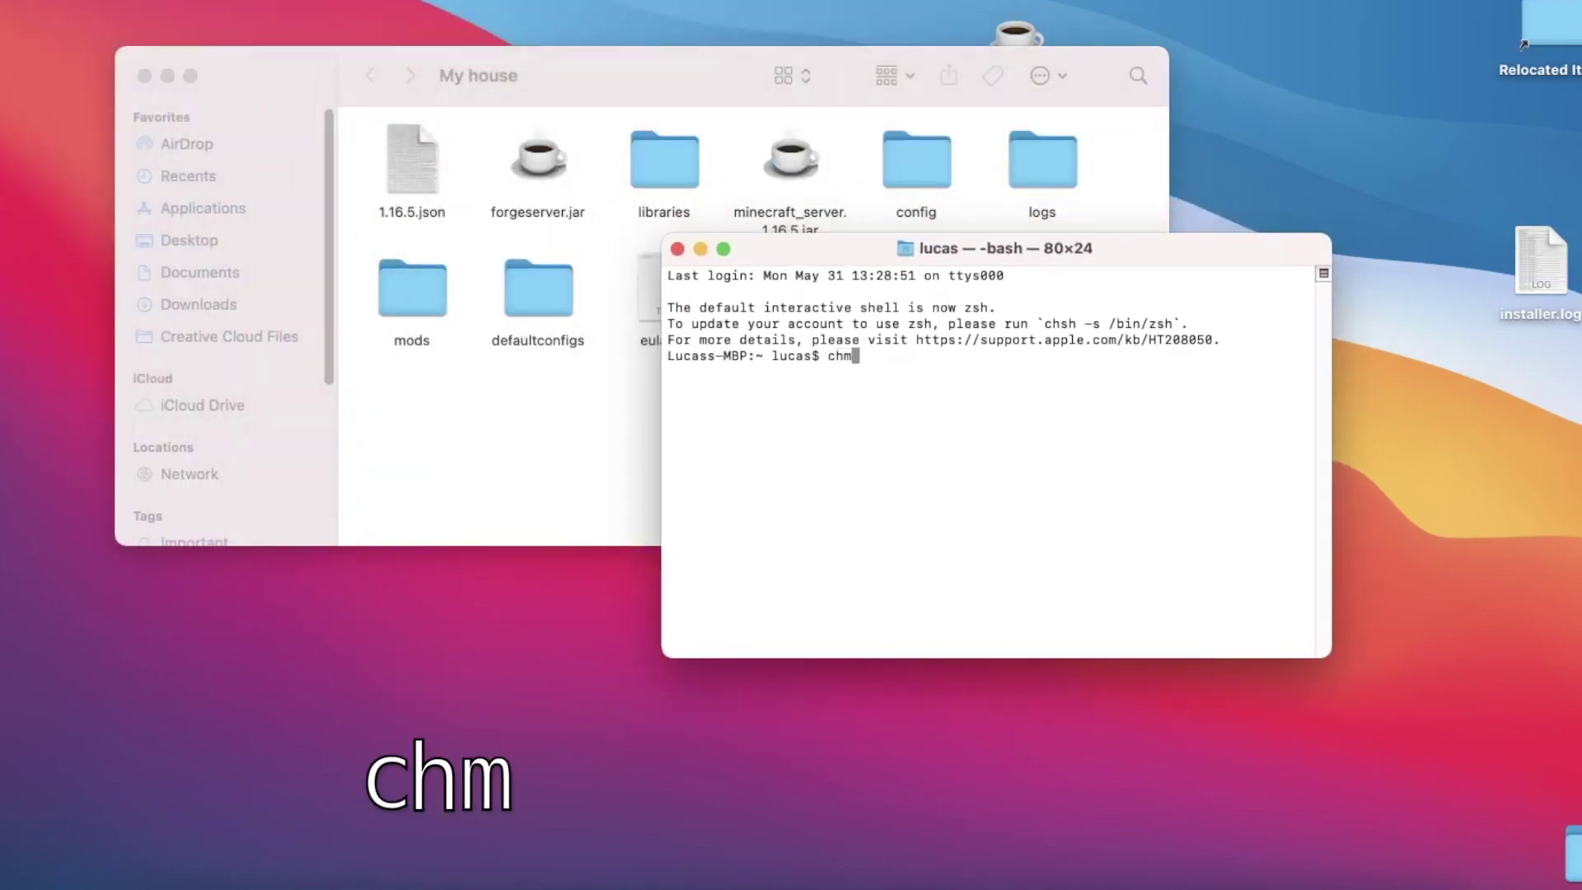
type("od ")
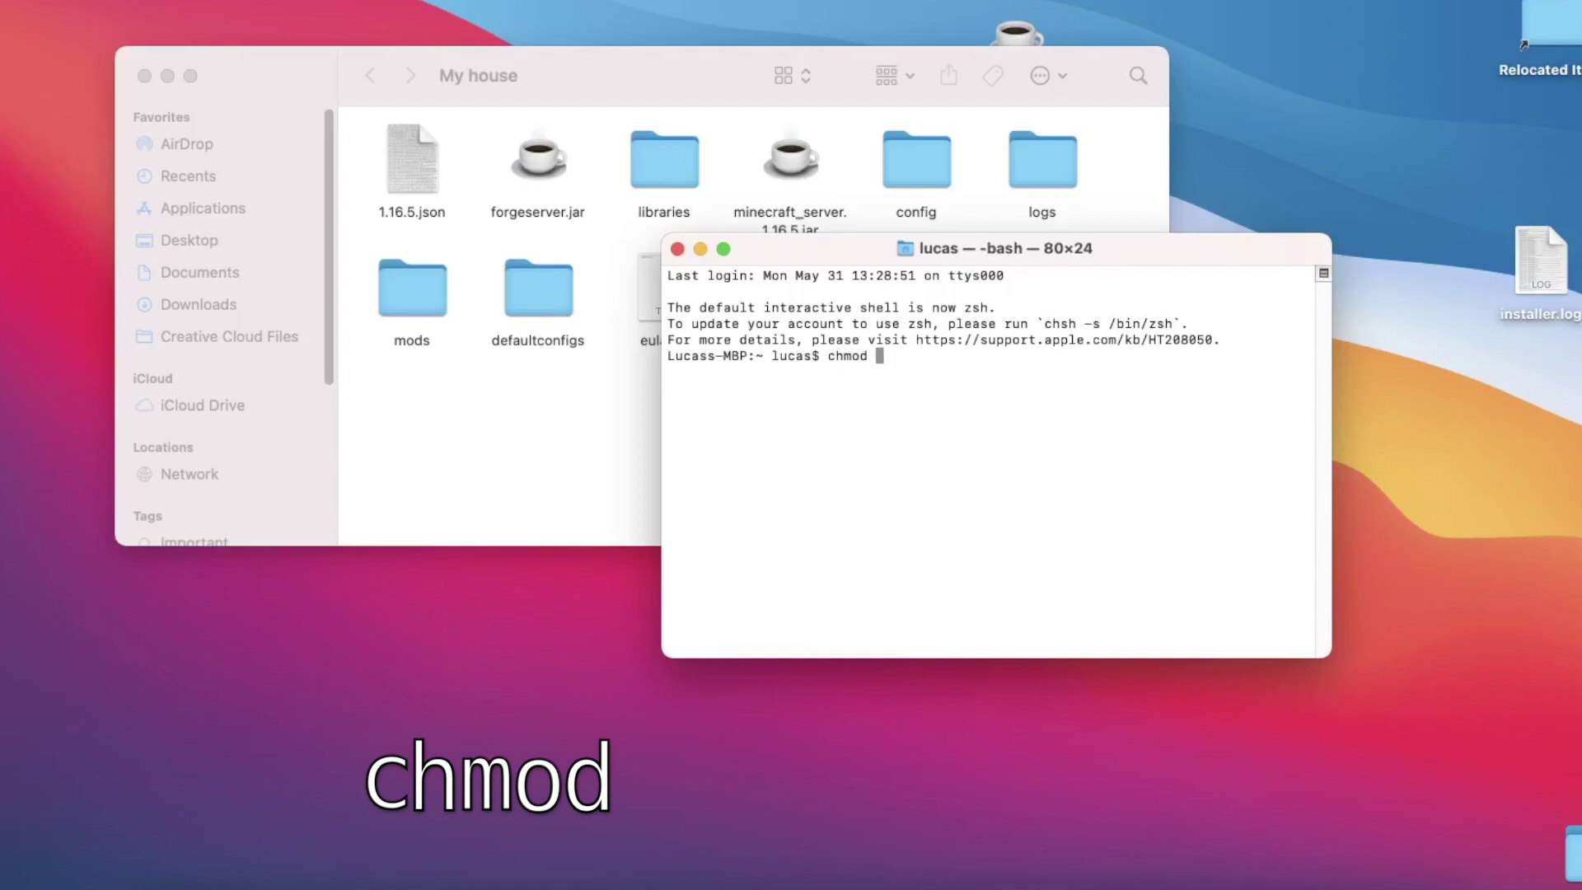
type("a+")
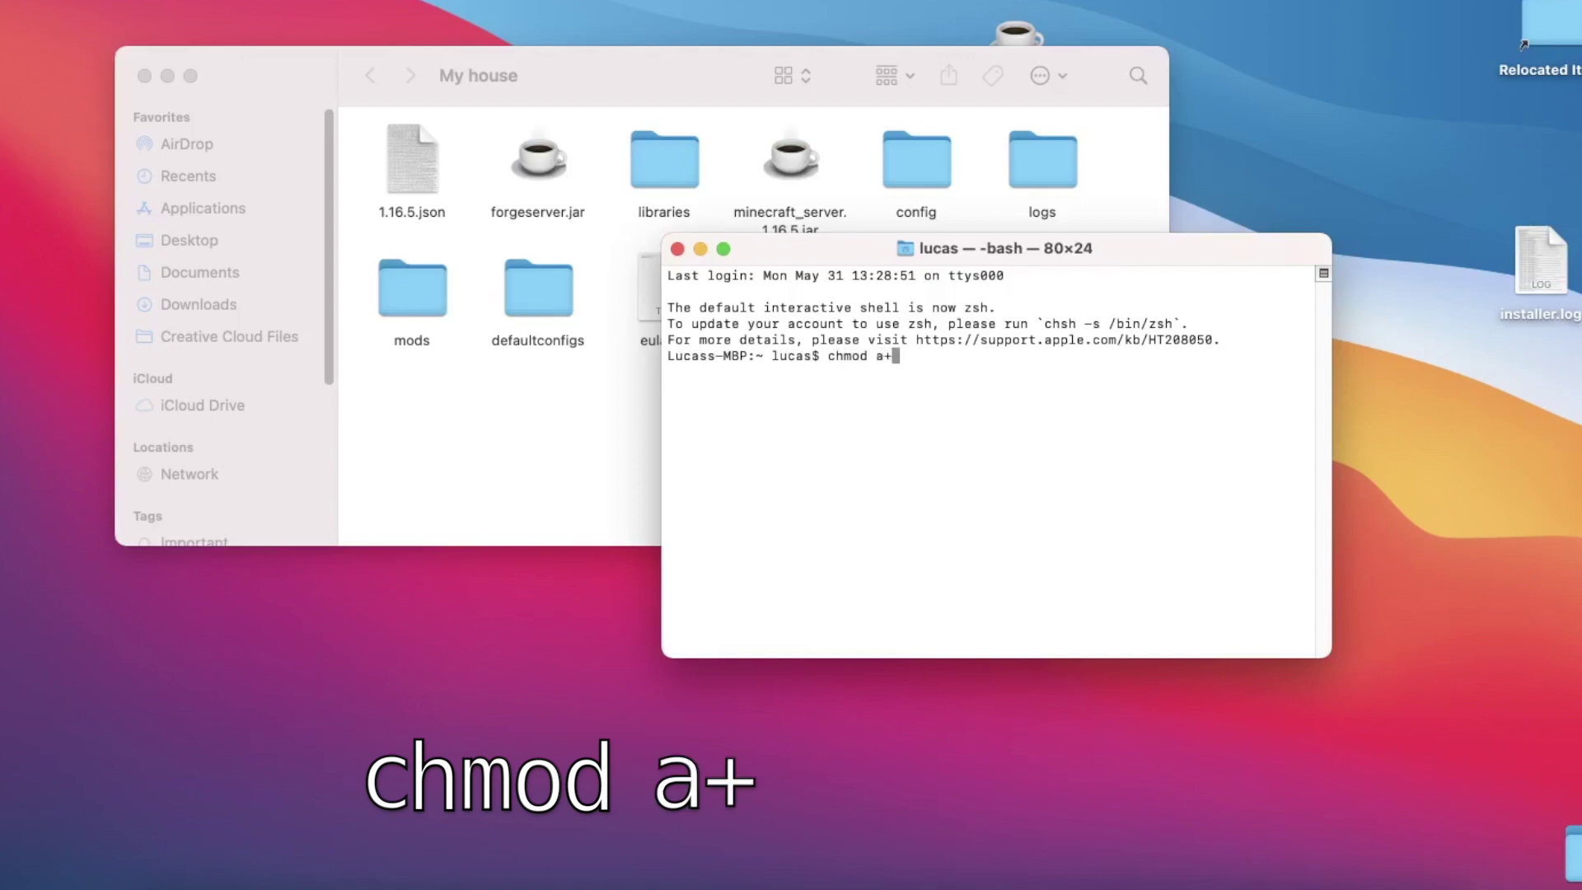
type("x")
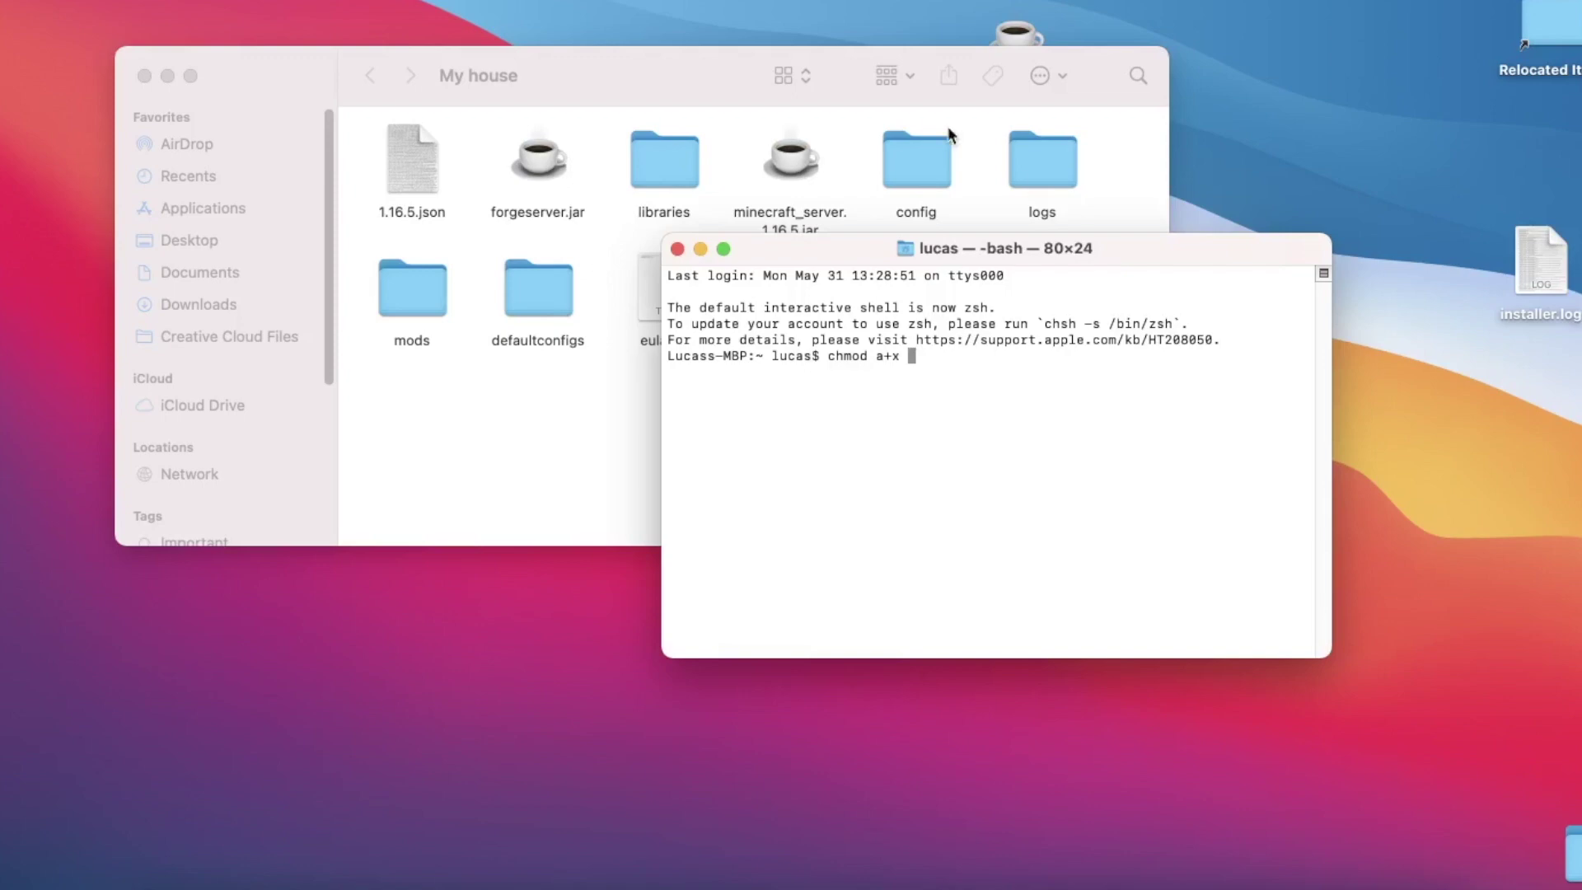
left_click_drag(843, 254, 881, 416)
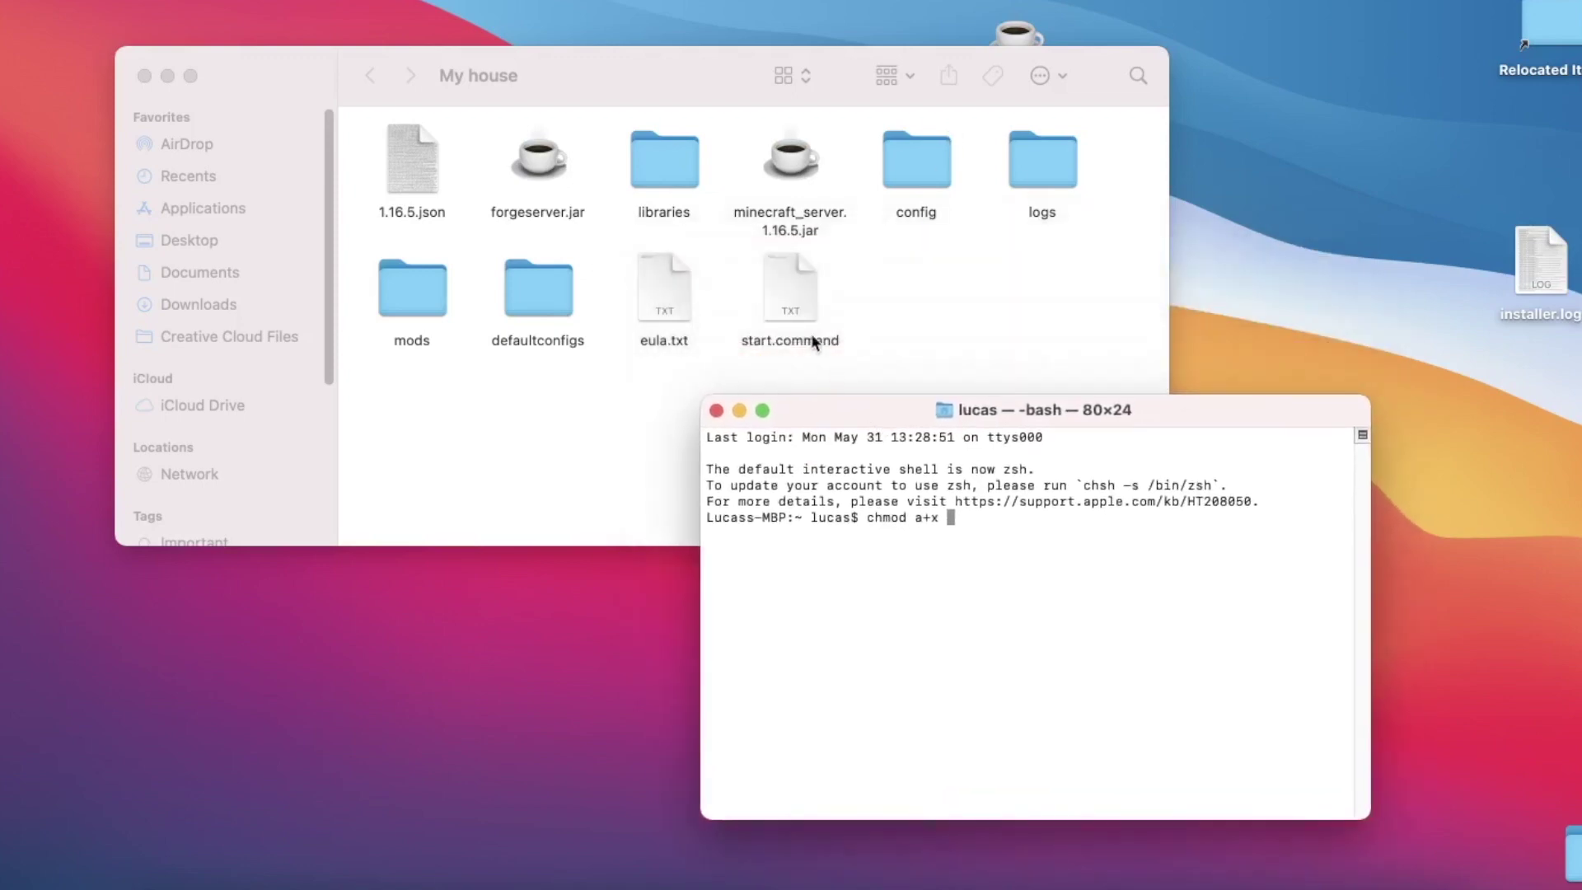
left_click_drag(813, 342, 1006, 565)
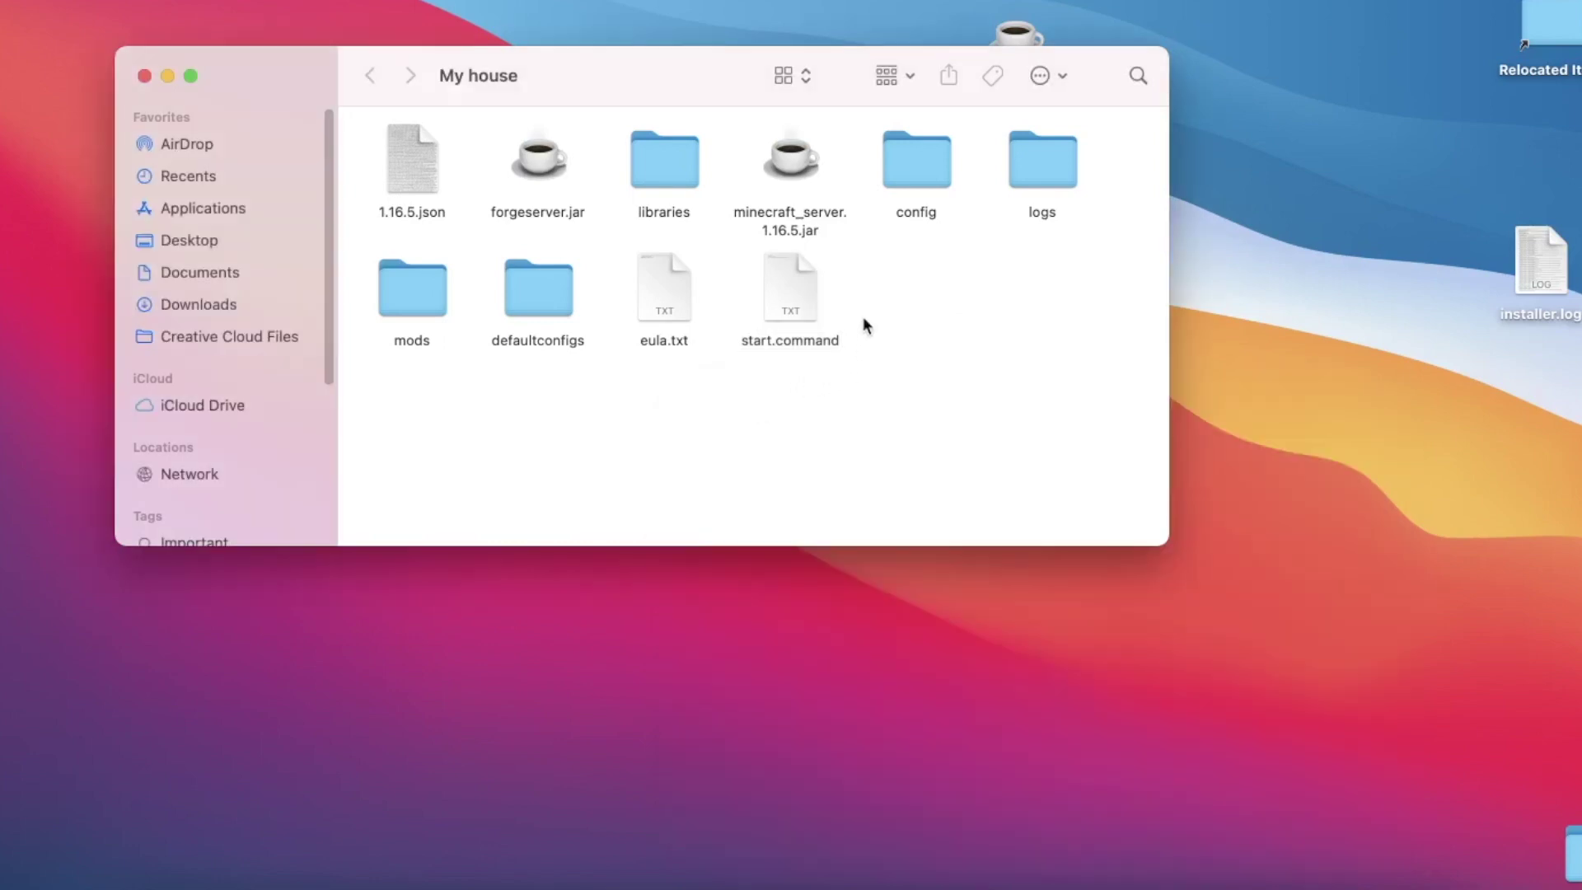
- Run start.command from the "My house" folder and follow the server's startup log
double_click(796, 290)
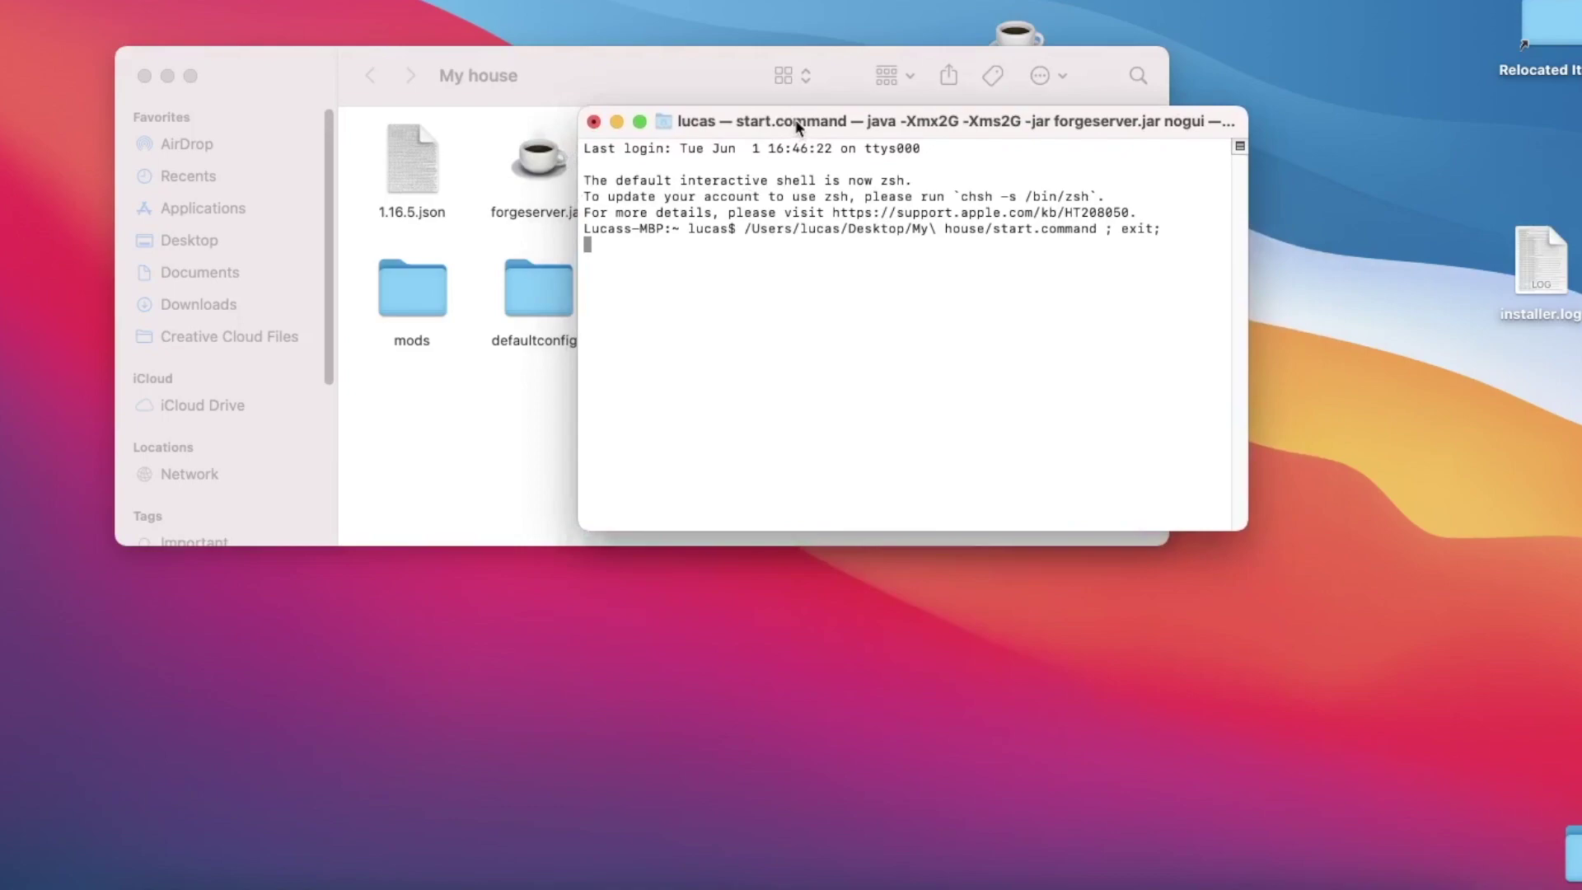
scroll(954, 466, "up", 5)
scroll(954, 466, "down", 5)
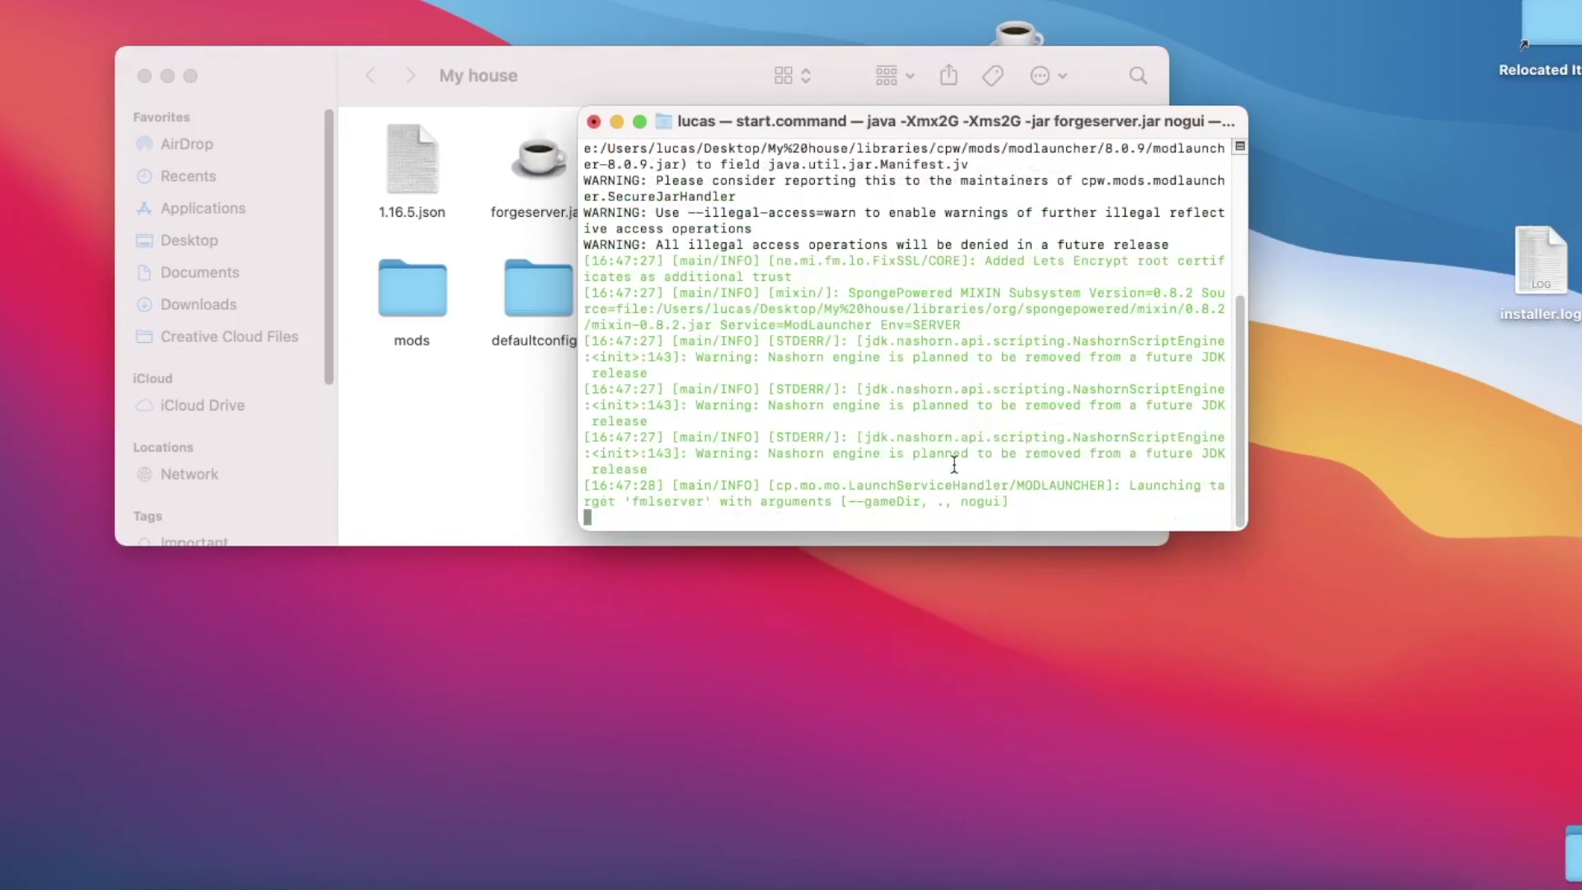
scroll(954, 466, "up", 1)
scroll(954, 466, "down", 1)
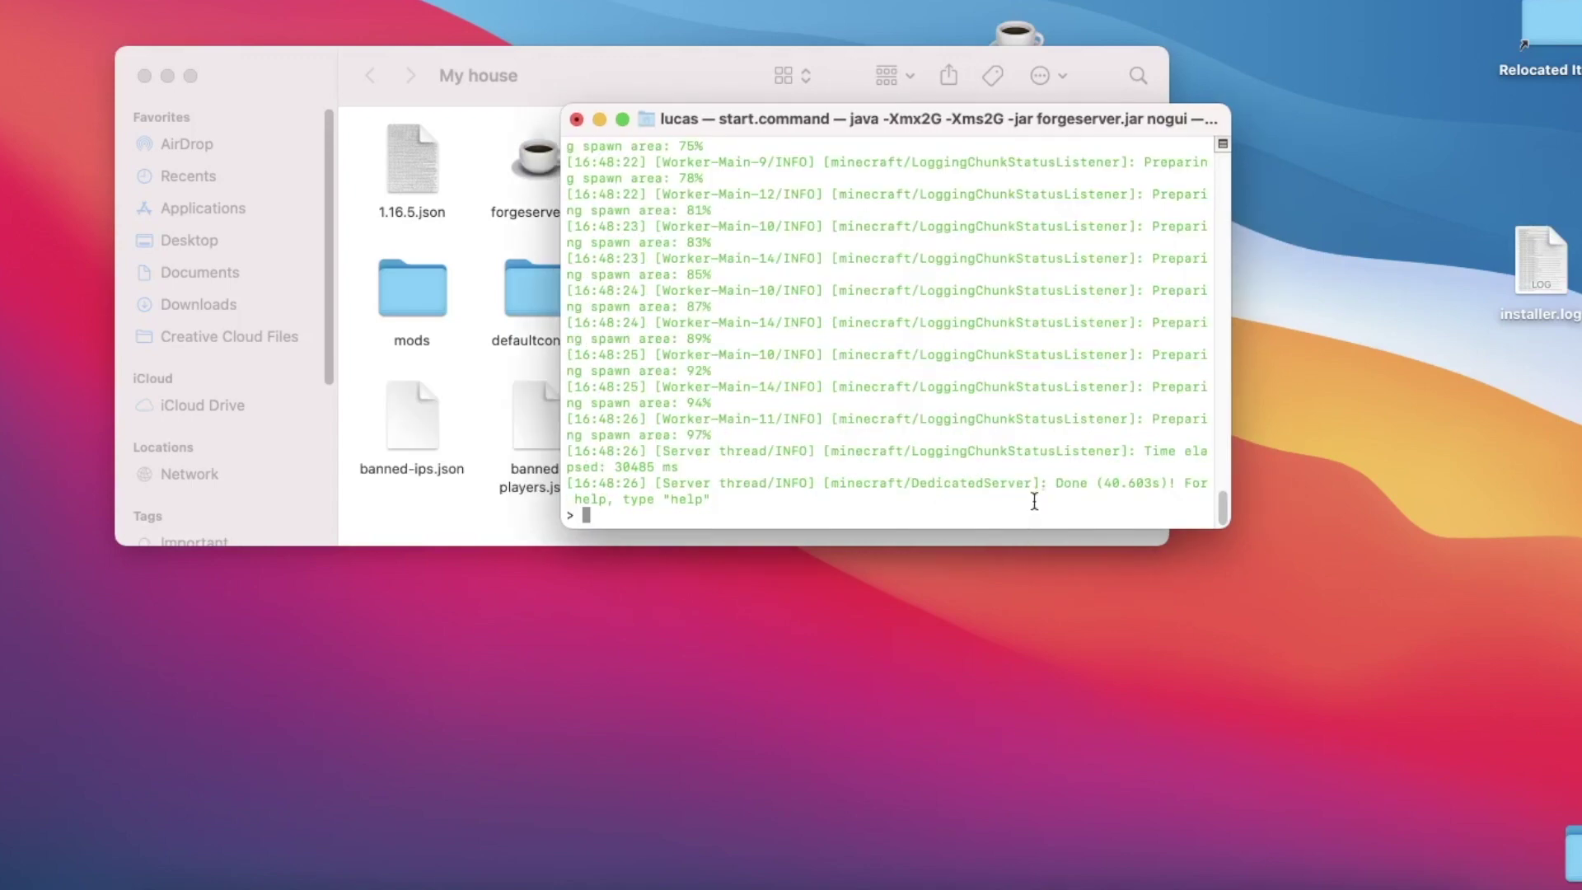
- Shut down the server with the stop command, check the saved-chunks log lines, and clear away the open windows
double_click(1058, 485)
left_click(817, 513)
type("stop")
left_click_drag(774, 420, 686, 212)
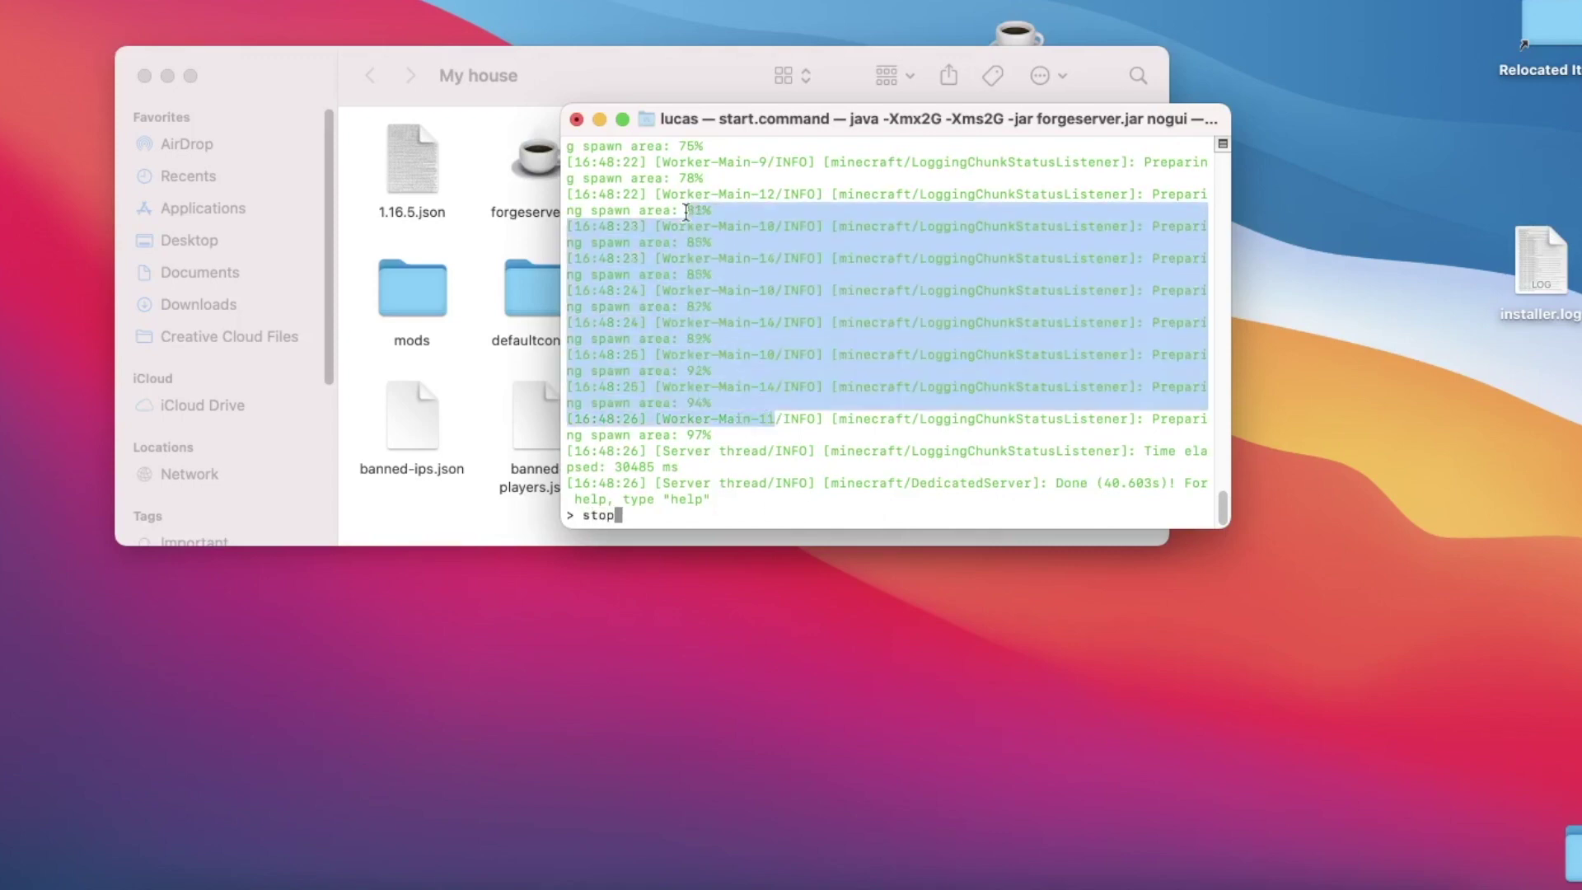
left_click(666, 516)
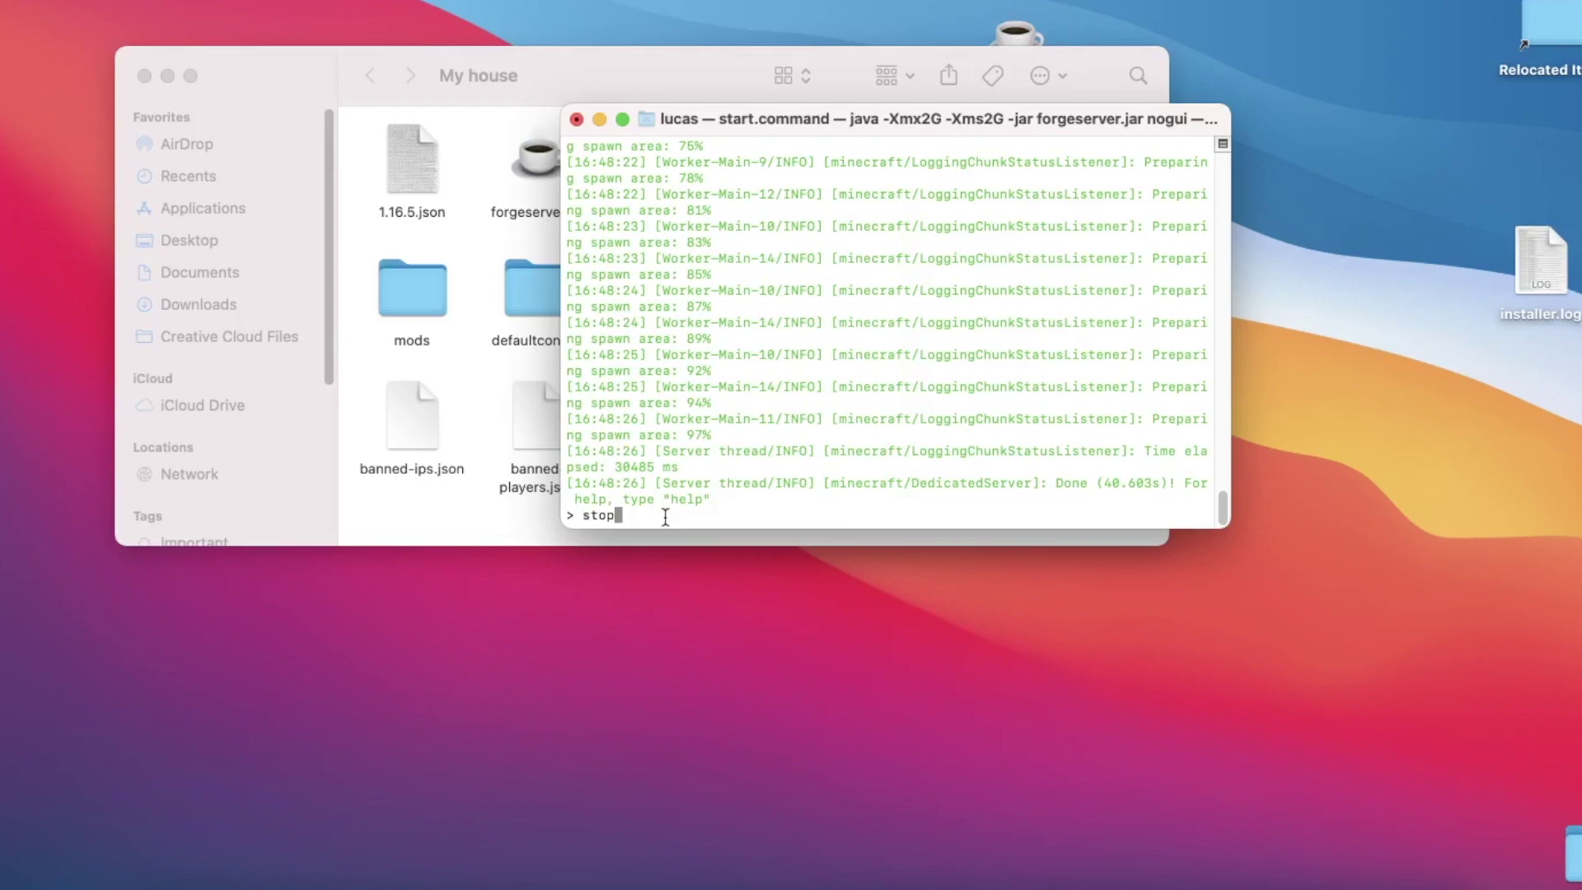
double_click(664, 517)
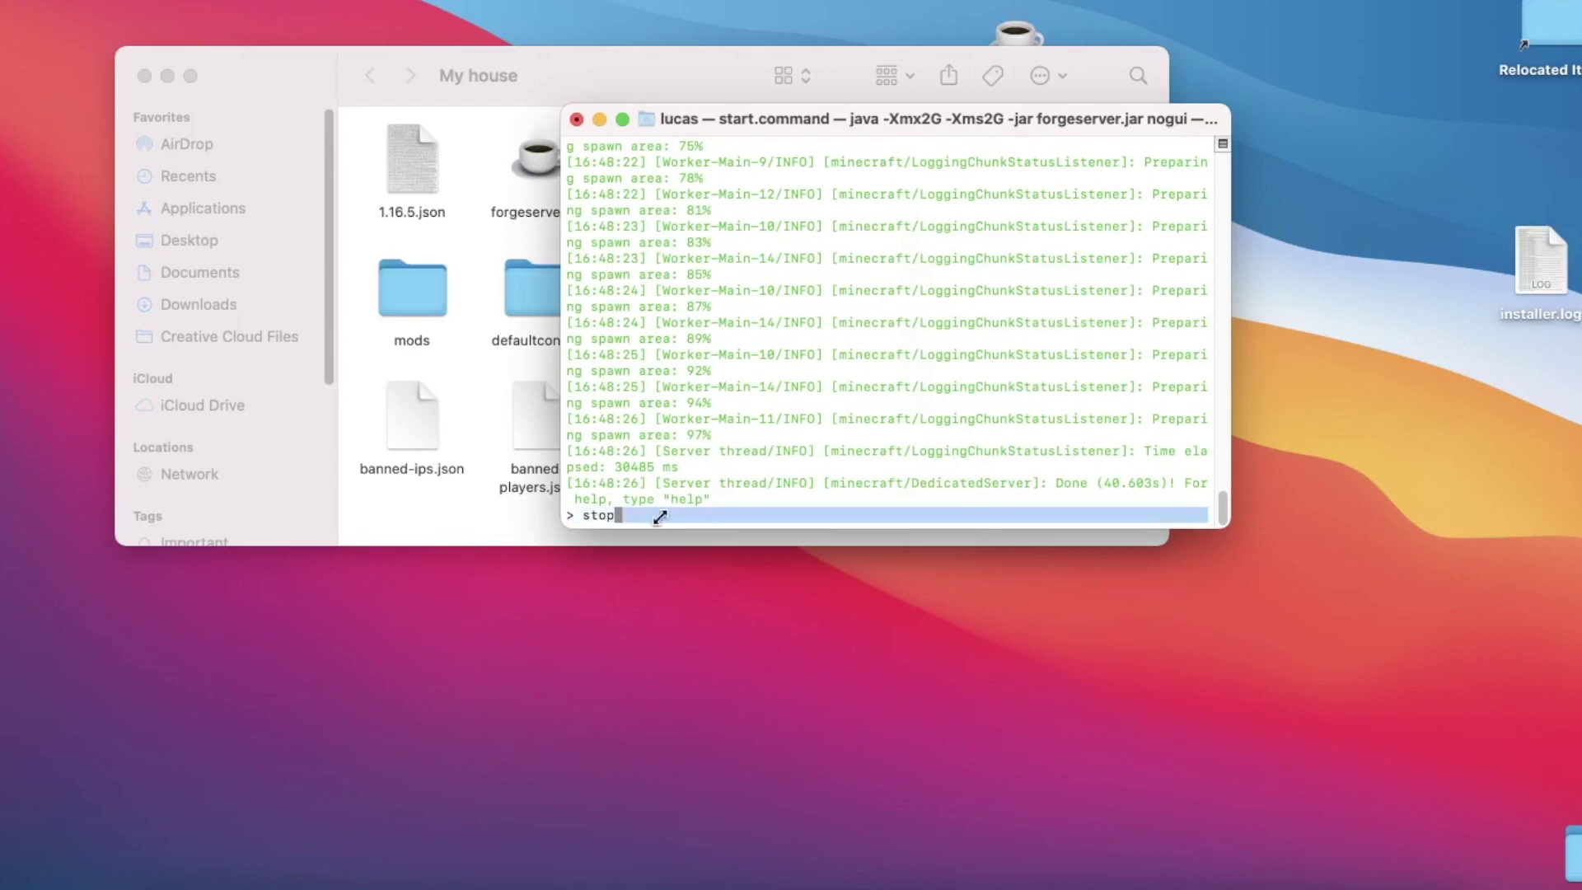
key("Return")
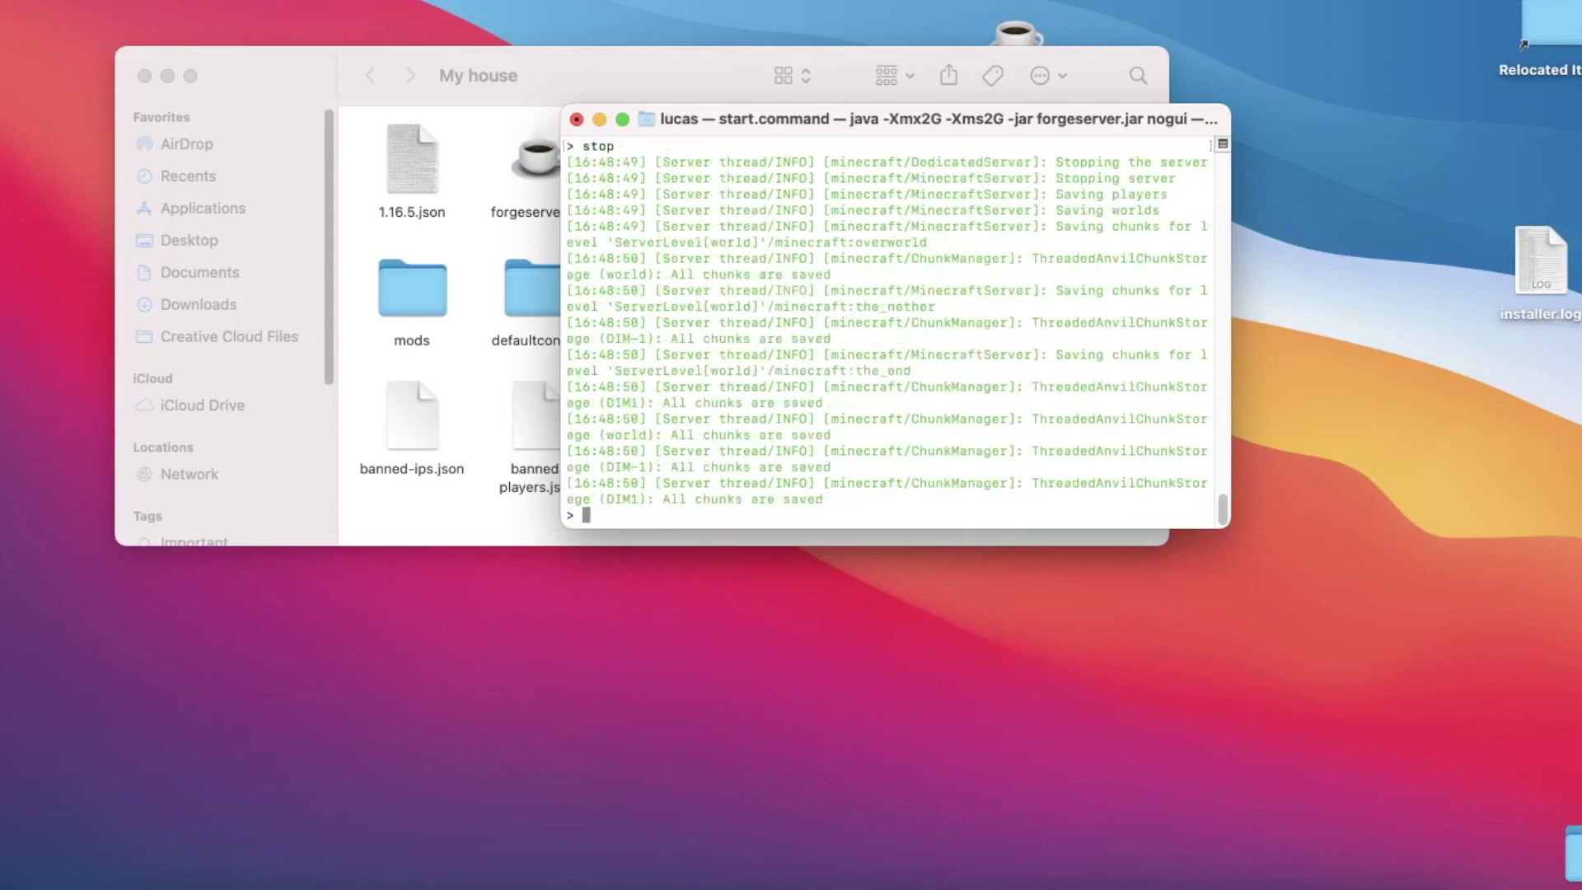
left_click_drag(732, 498, 567, 498)
left_click(132, 1)
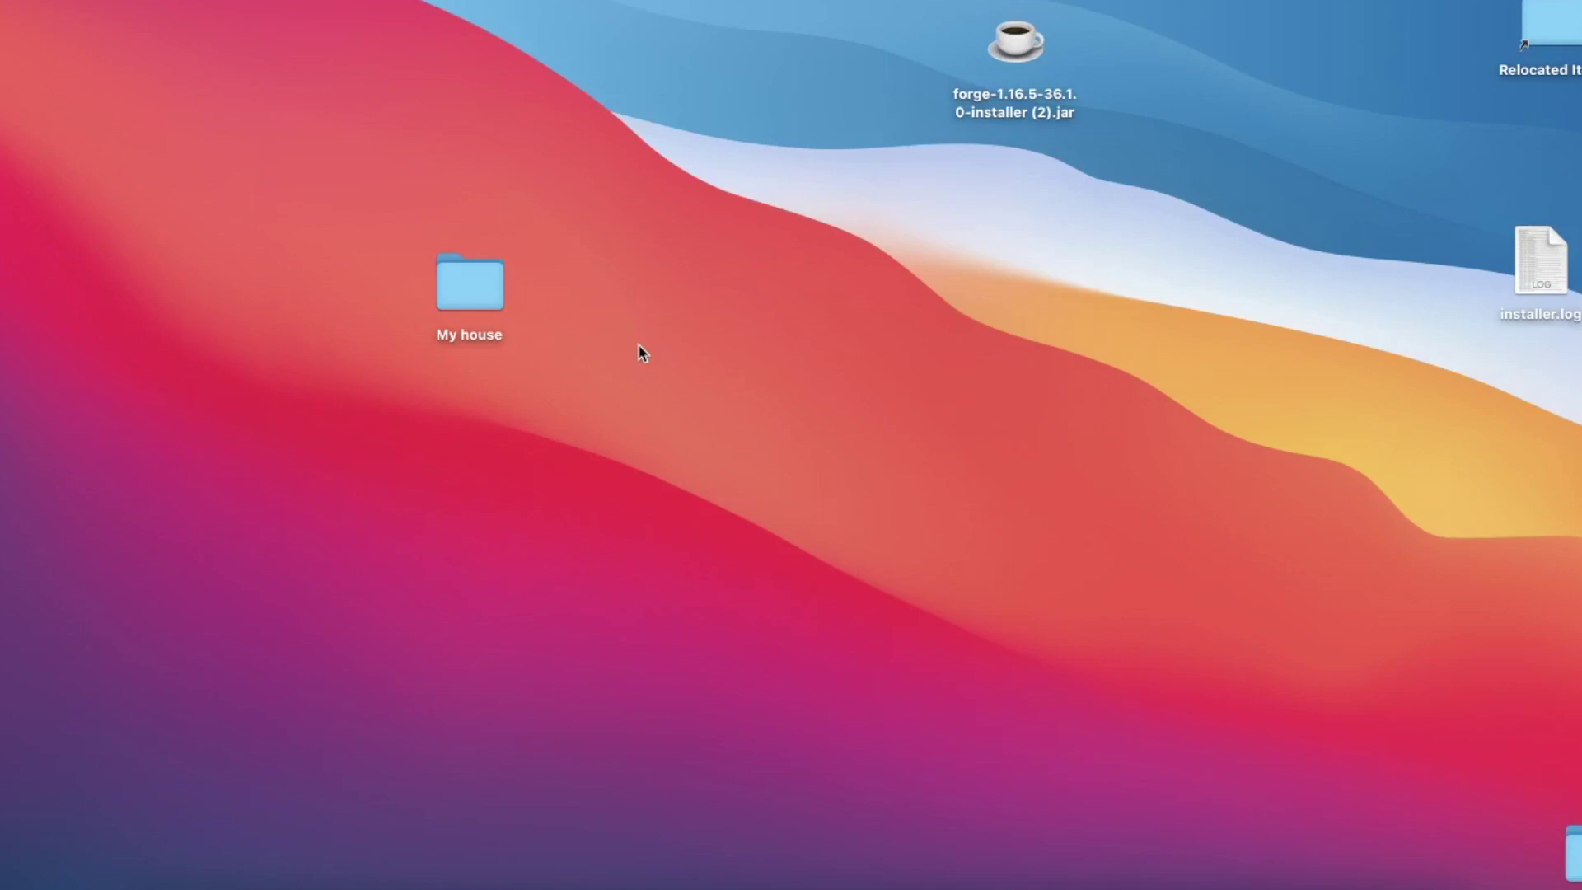
- Open the Minecraft Launcher, run the Latest release 1.16.5 once, and quit the game from its title screen
key("super+space")
type("min")
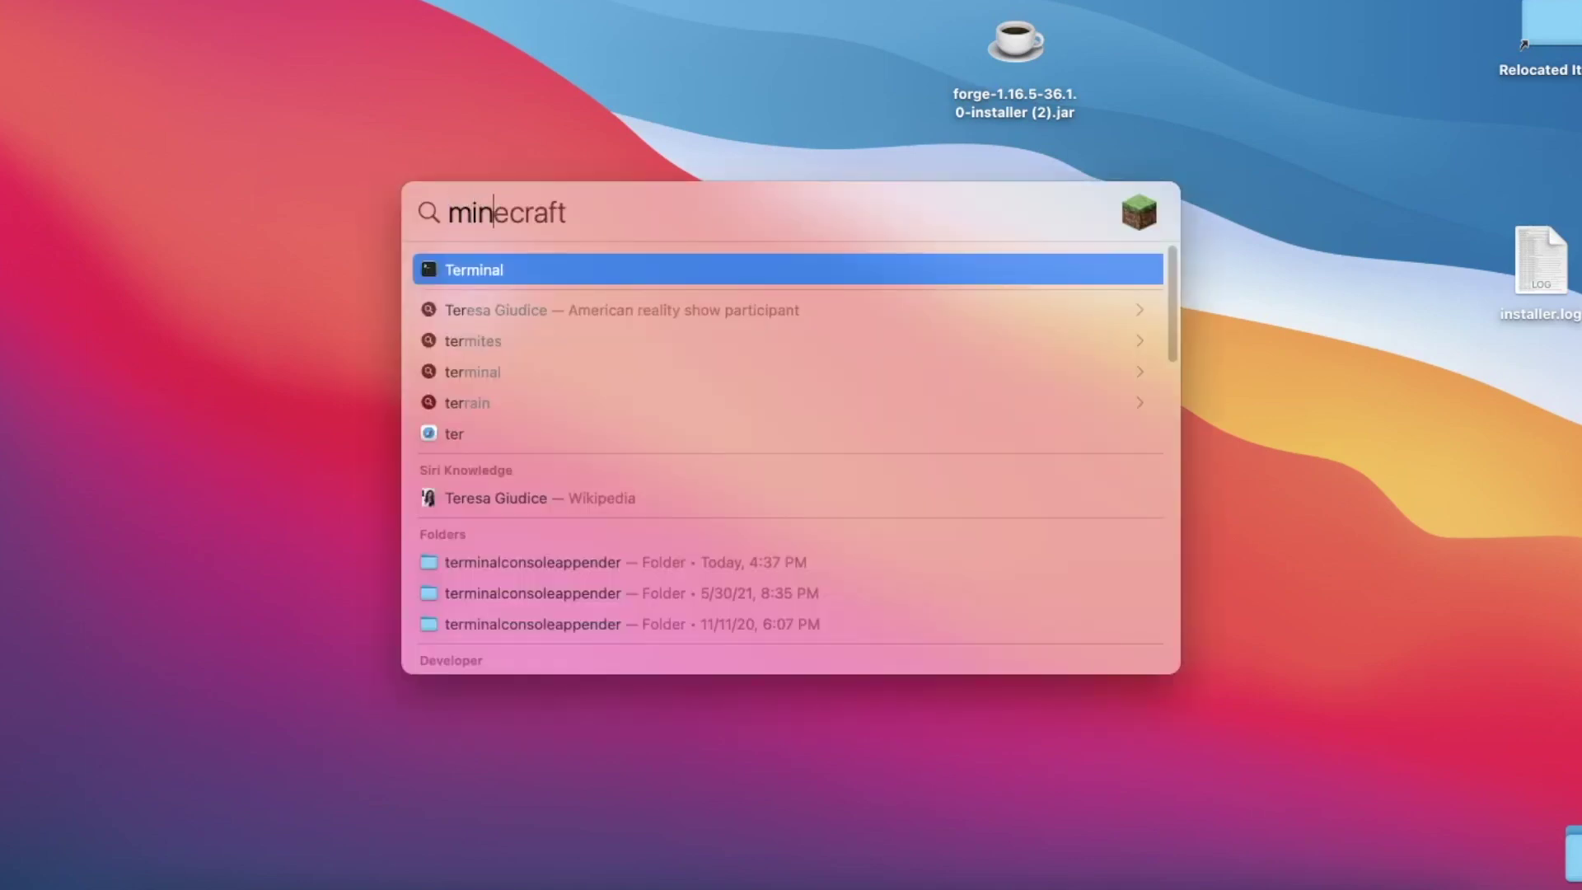
key("Return")
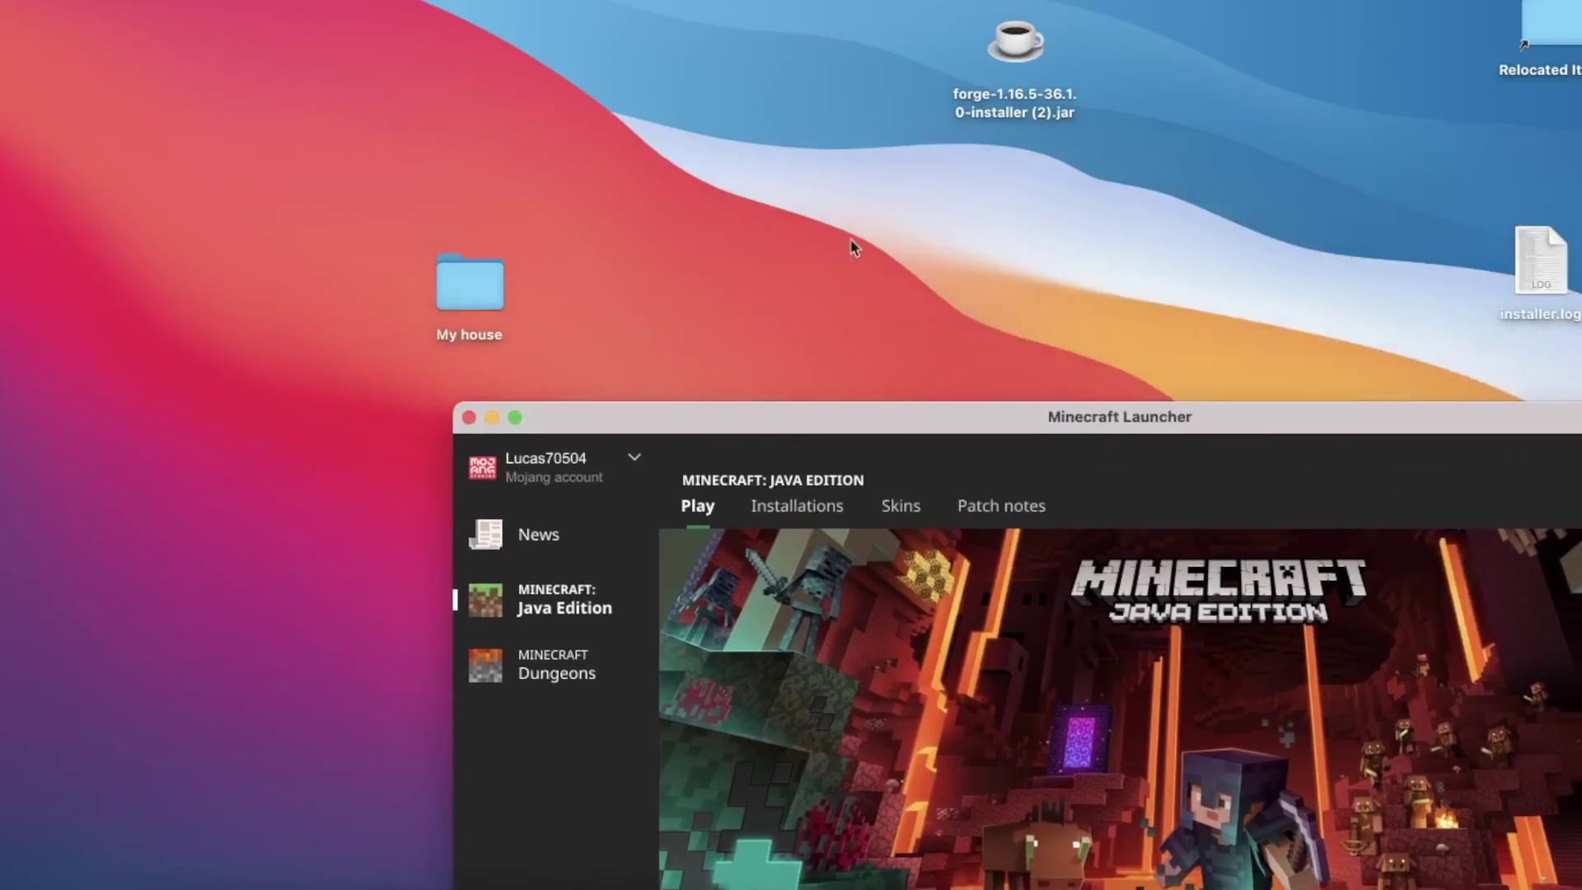
left_click(995, 113)
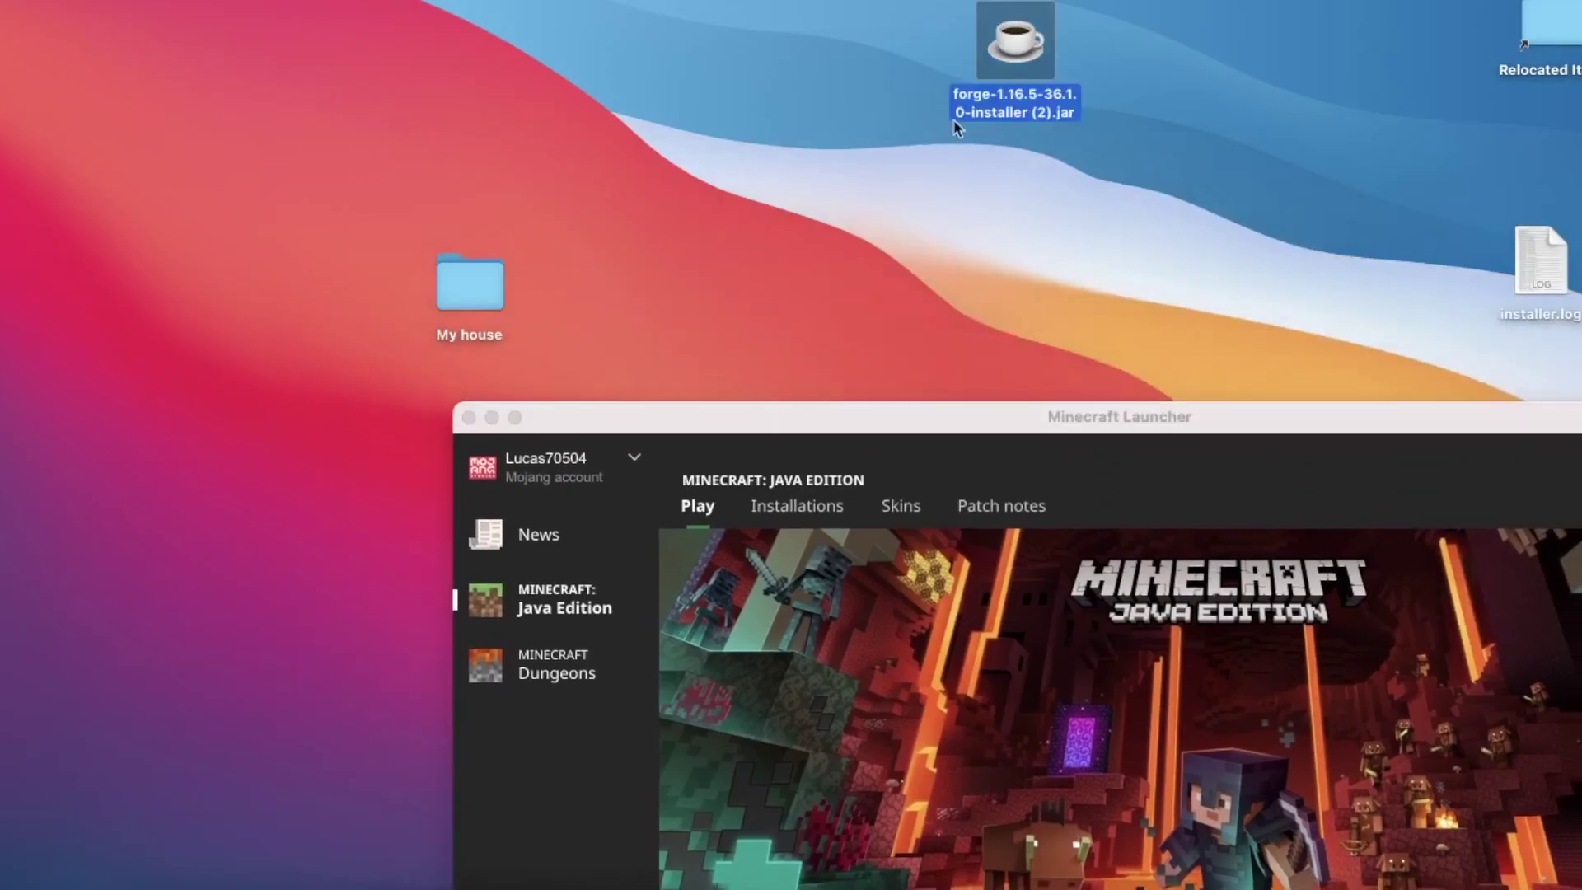
left_click_drag(956, 424, 631, 41)
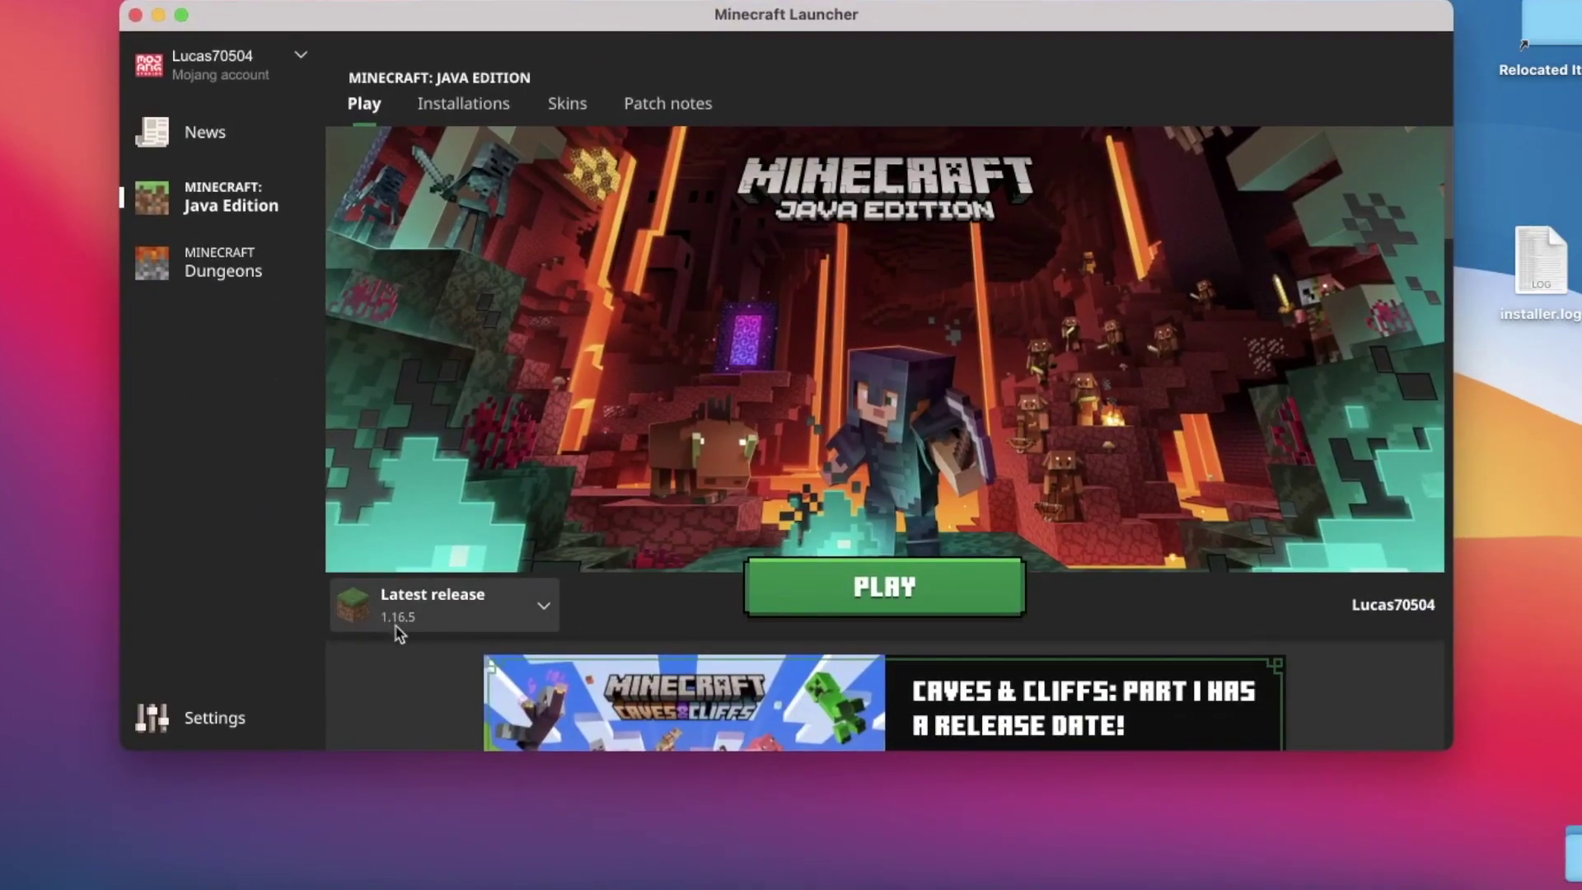
left_click(784, 590)
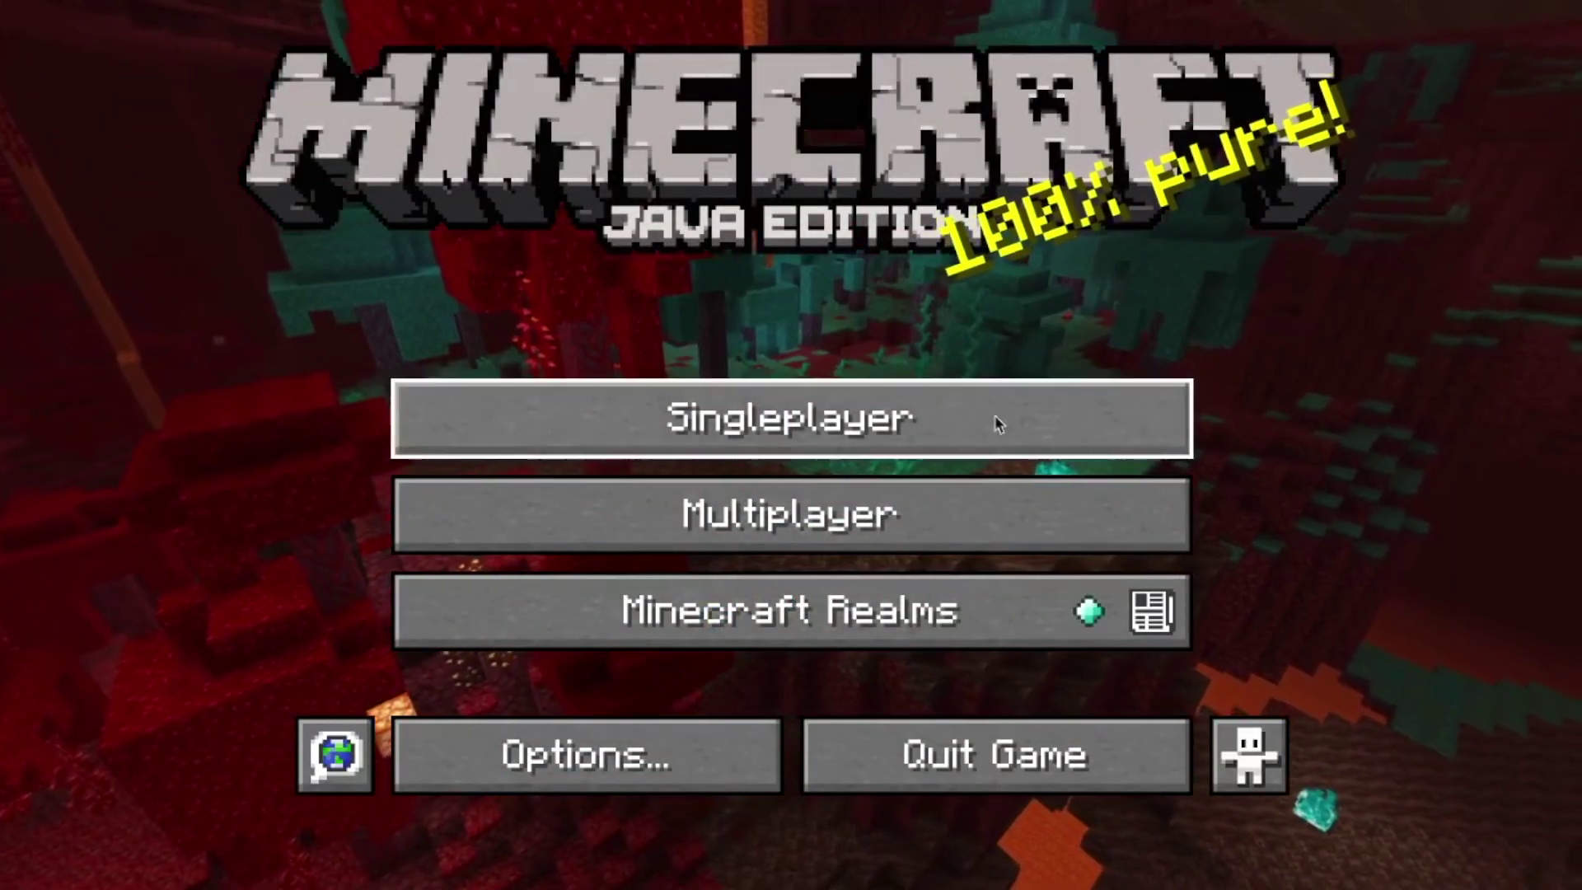
left_click(1079, 759)
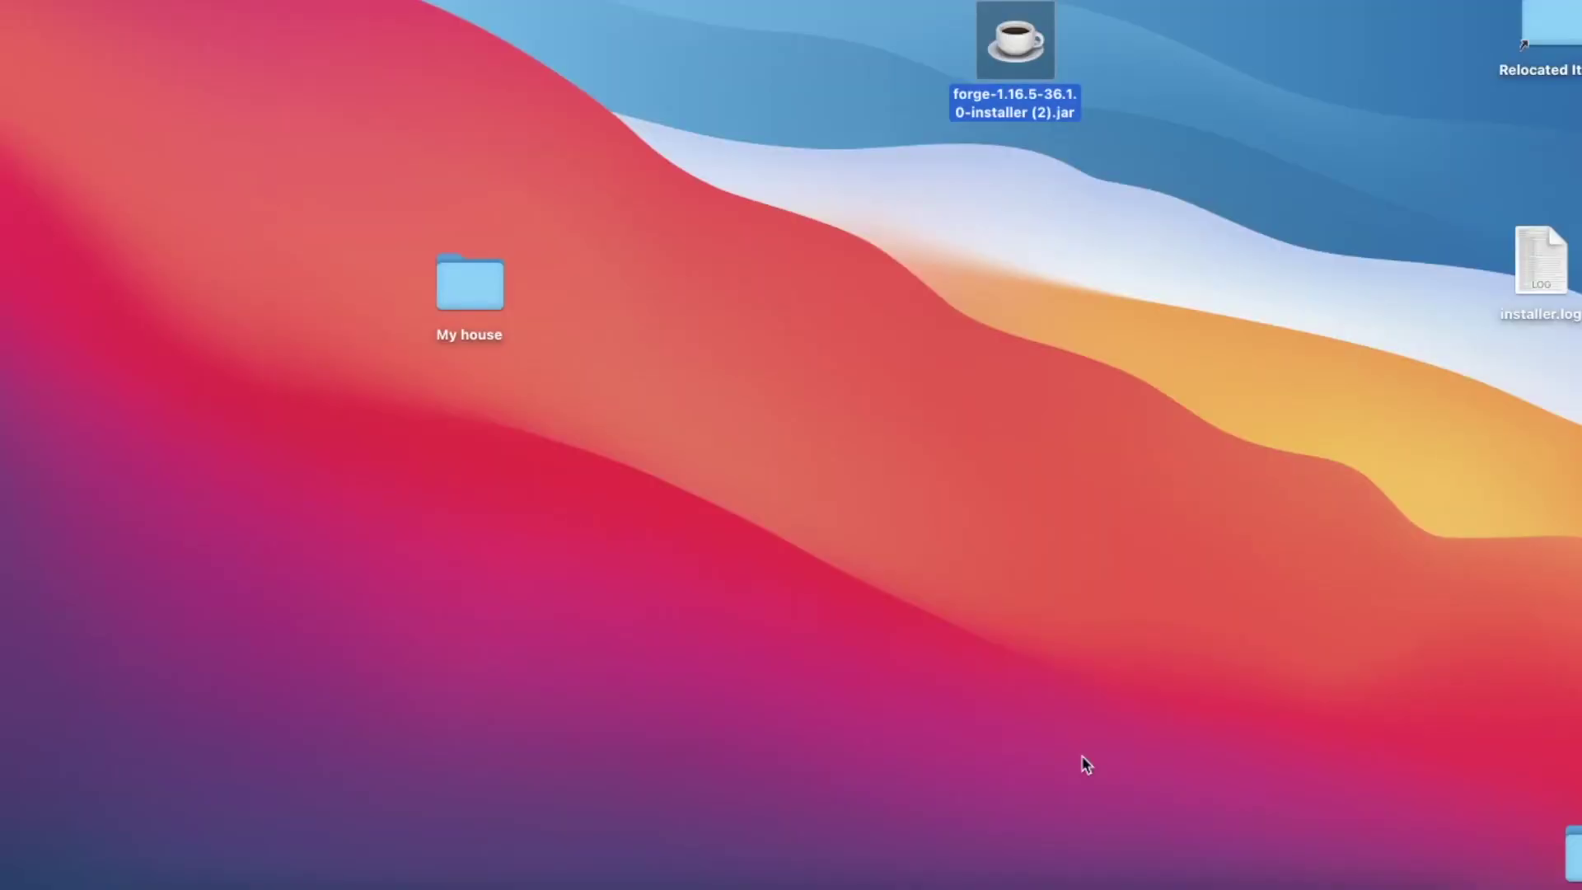
- Run the forge-1.16.5-36.1.0 installer from the desktop with Install client, keeping the default minecraft directory
left_click(1064, 679)
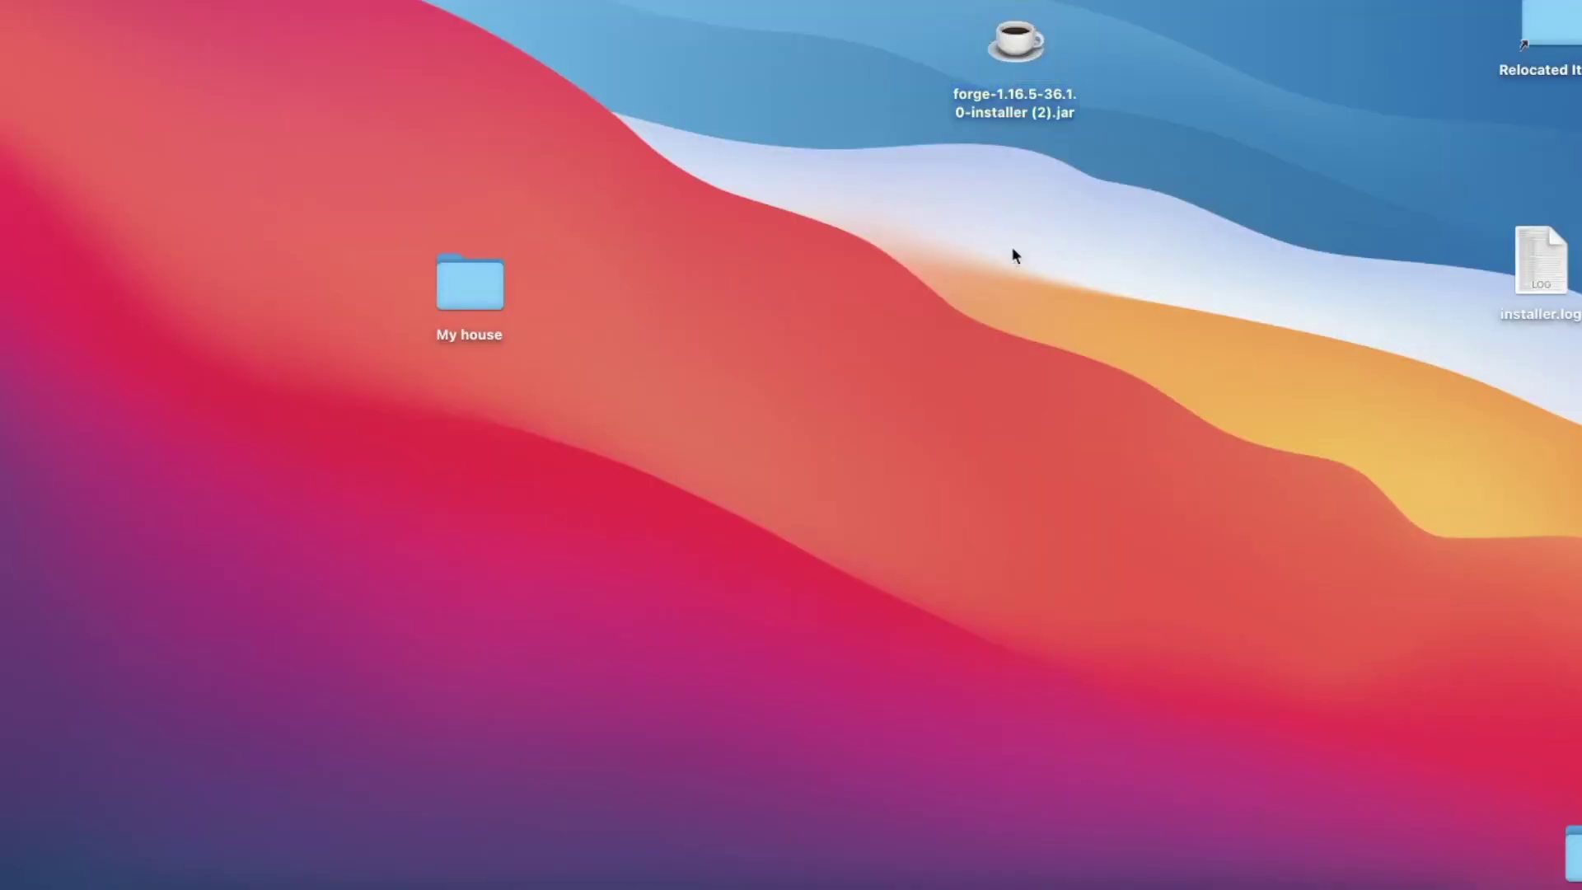
left_click(1016, 50)
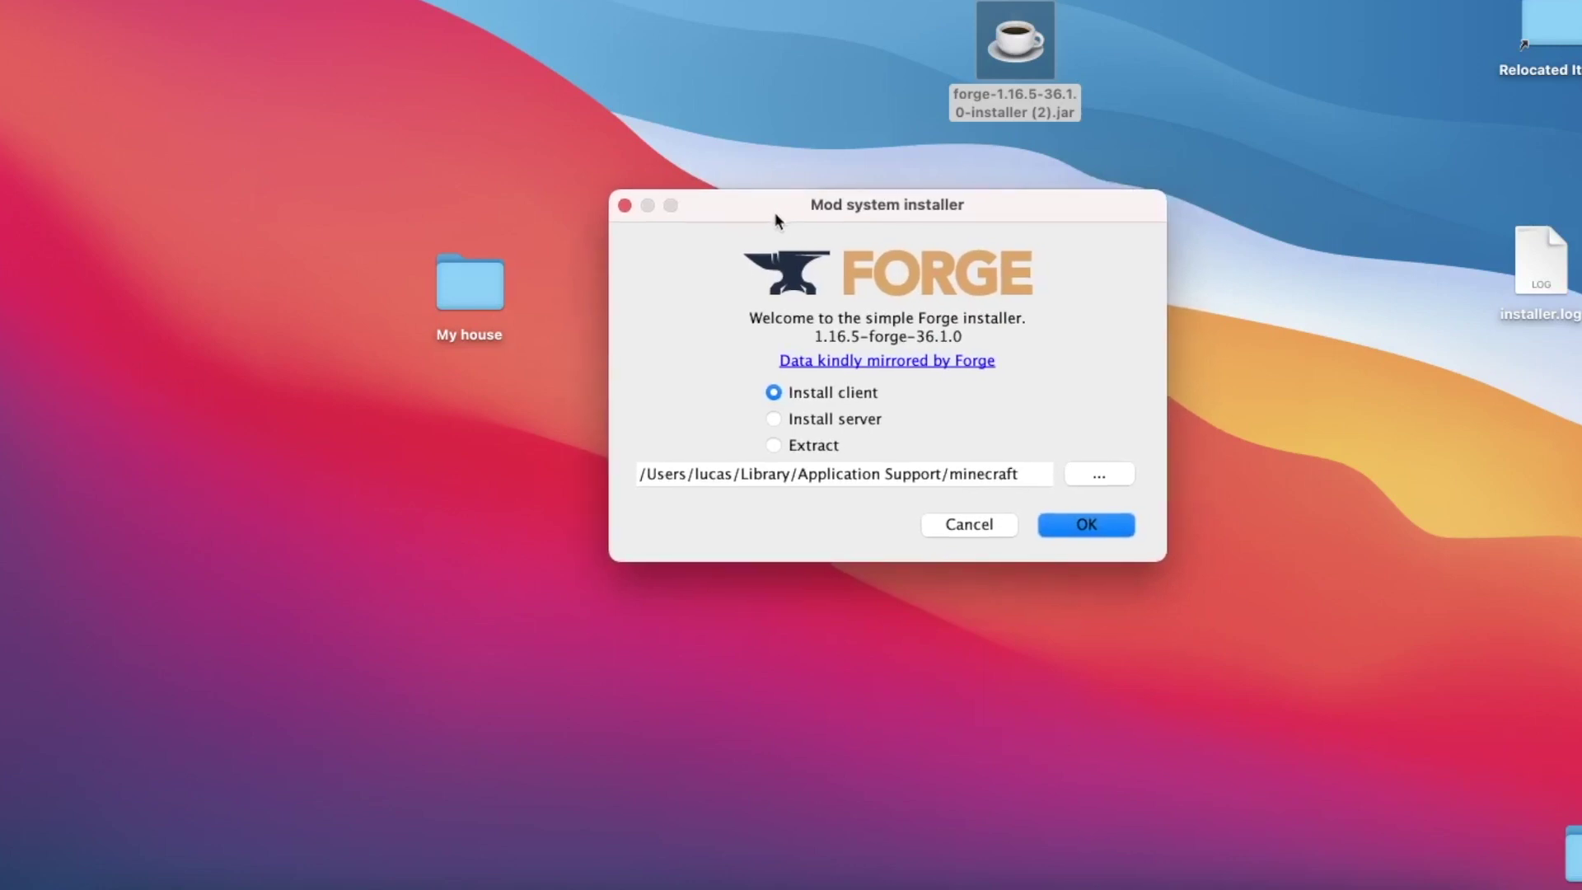
left_click(776, 419)
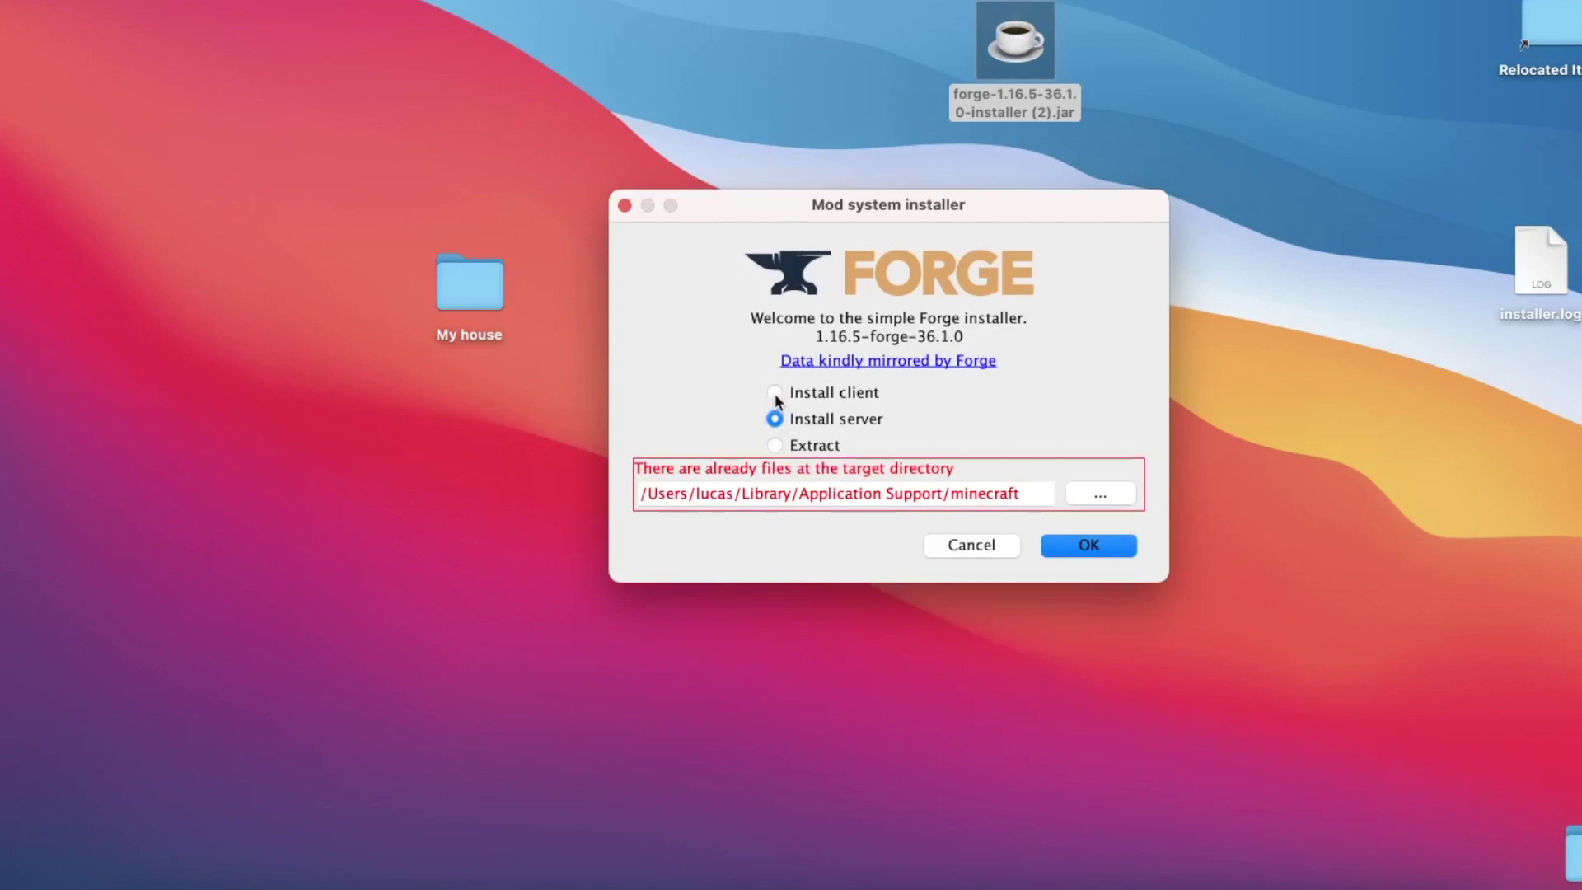
left_click(775, 395)
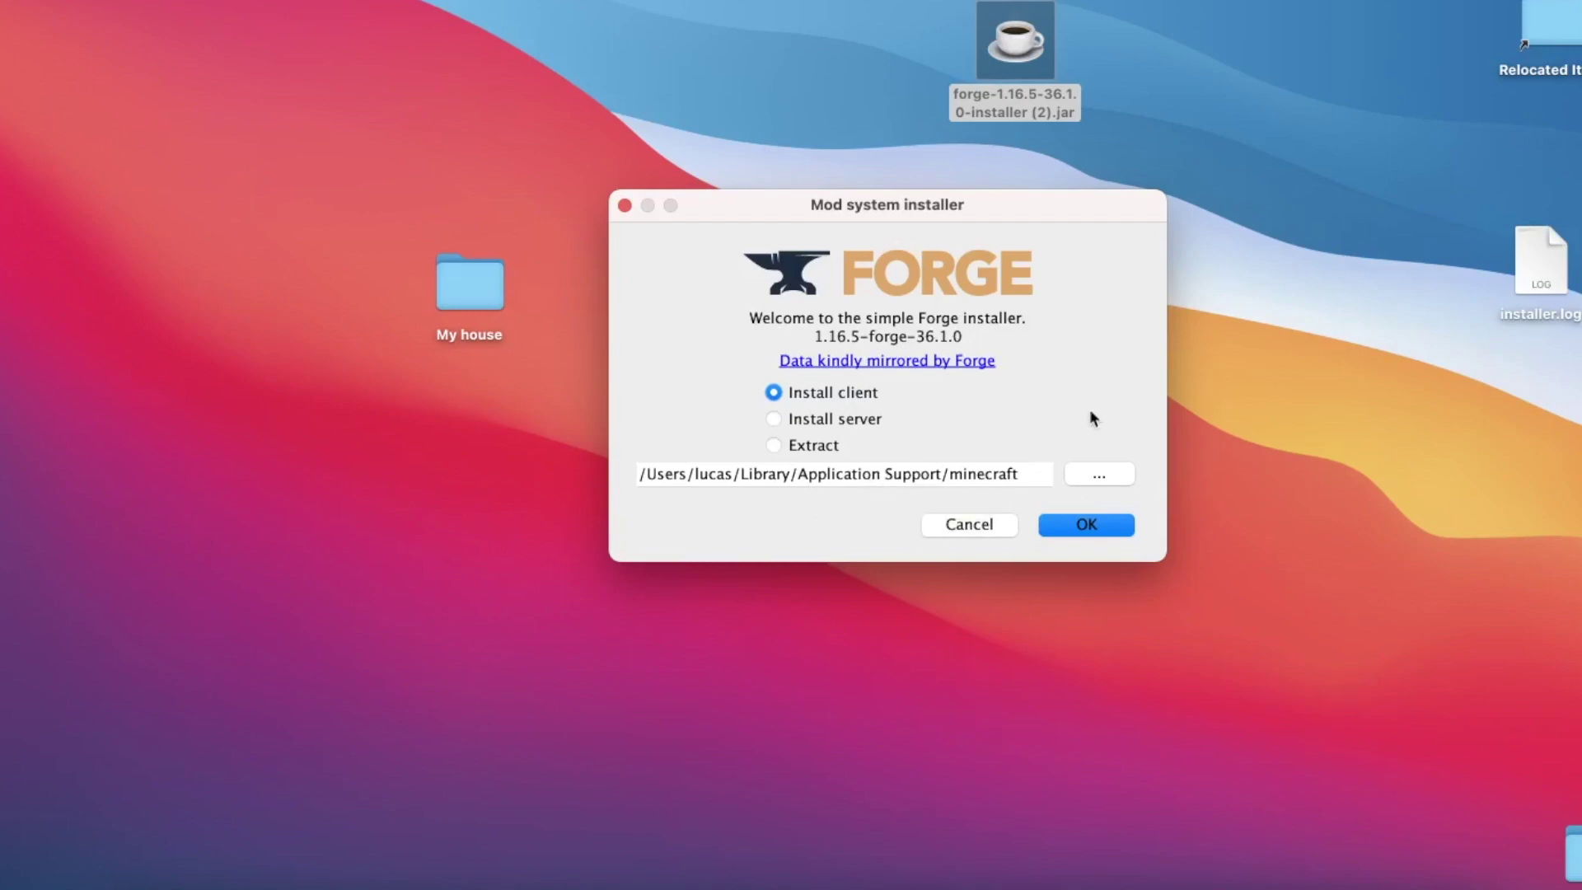
left_click(1108, 525)
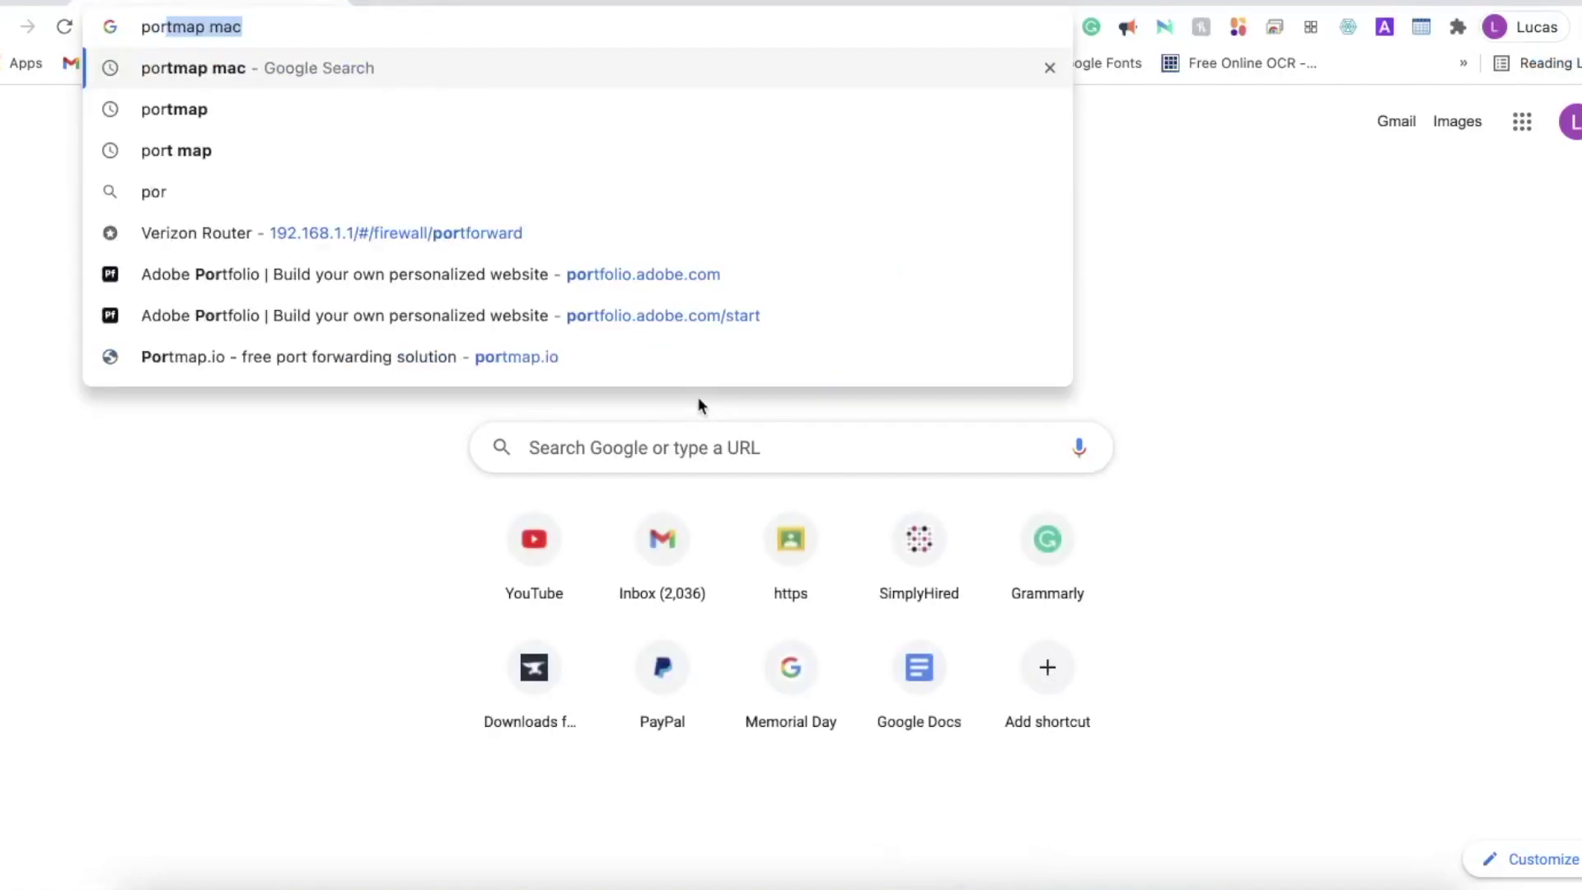
- Search Google in Chrome for "portmap mac" and open TheCodingMonkeys' Port Map and TCMPortMapper page
left_click(274, 27)
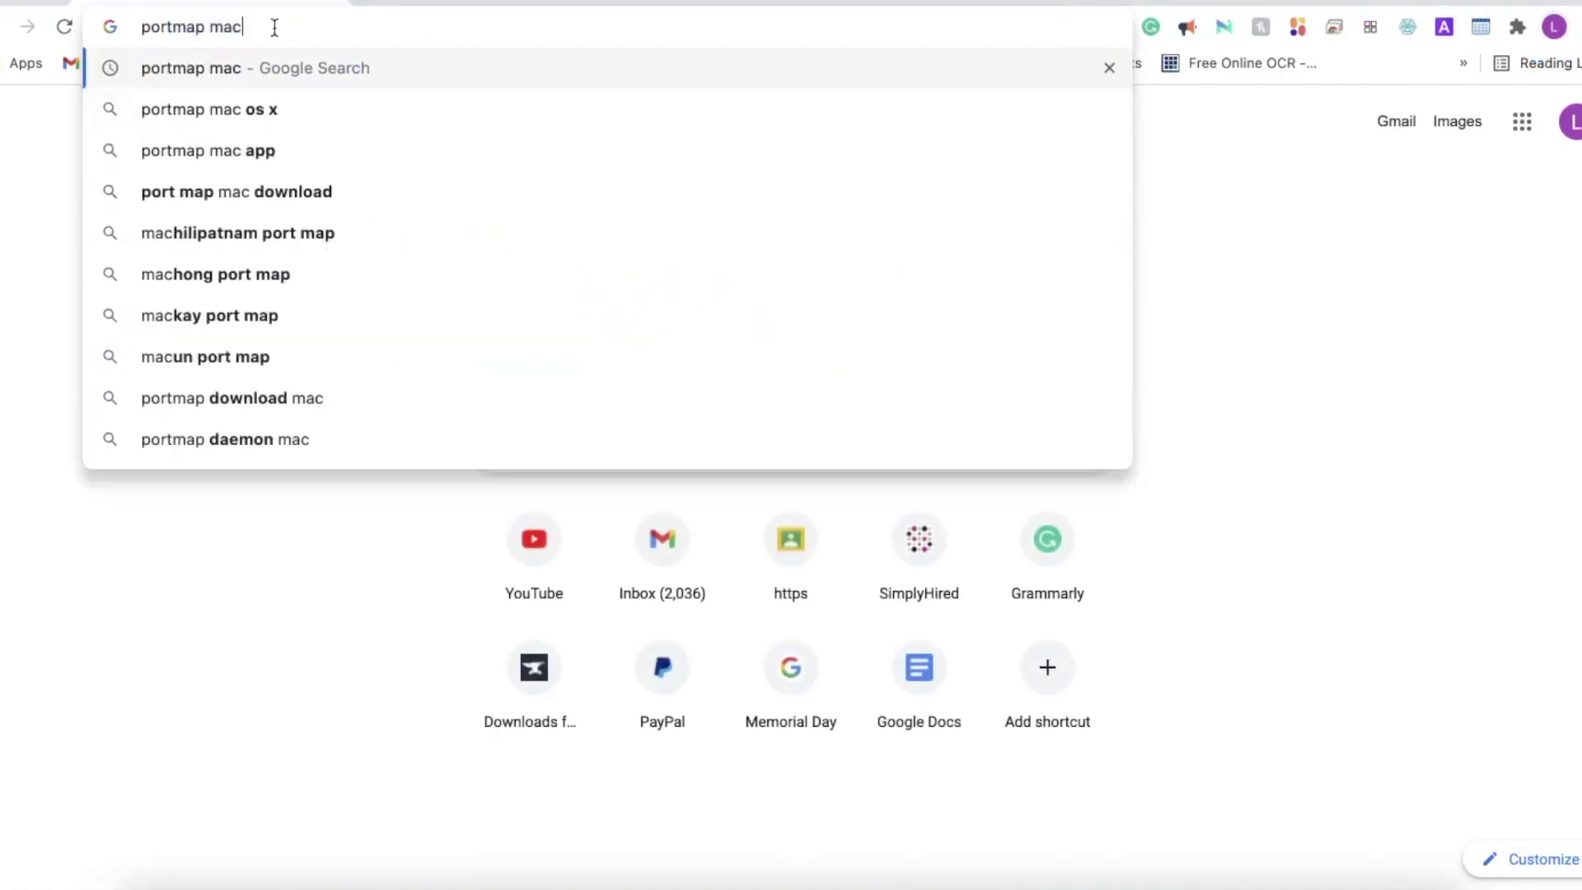
key("Return")
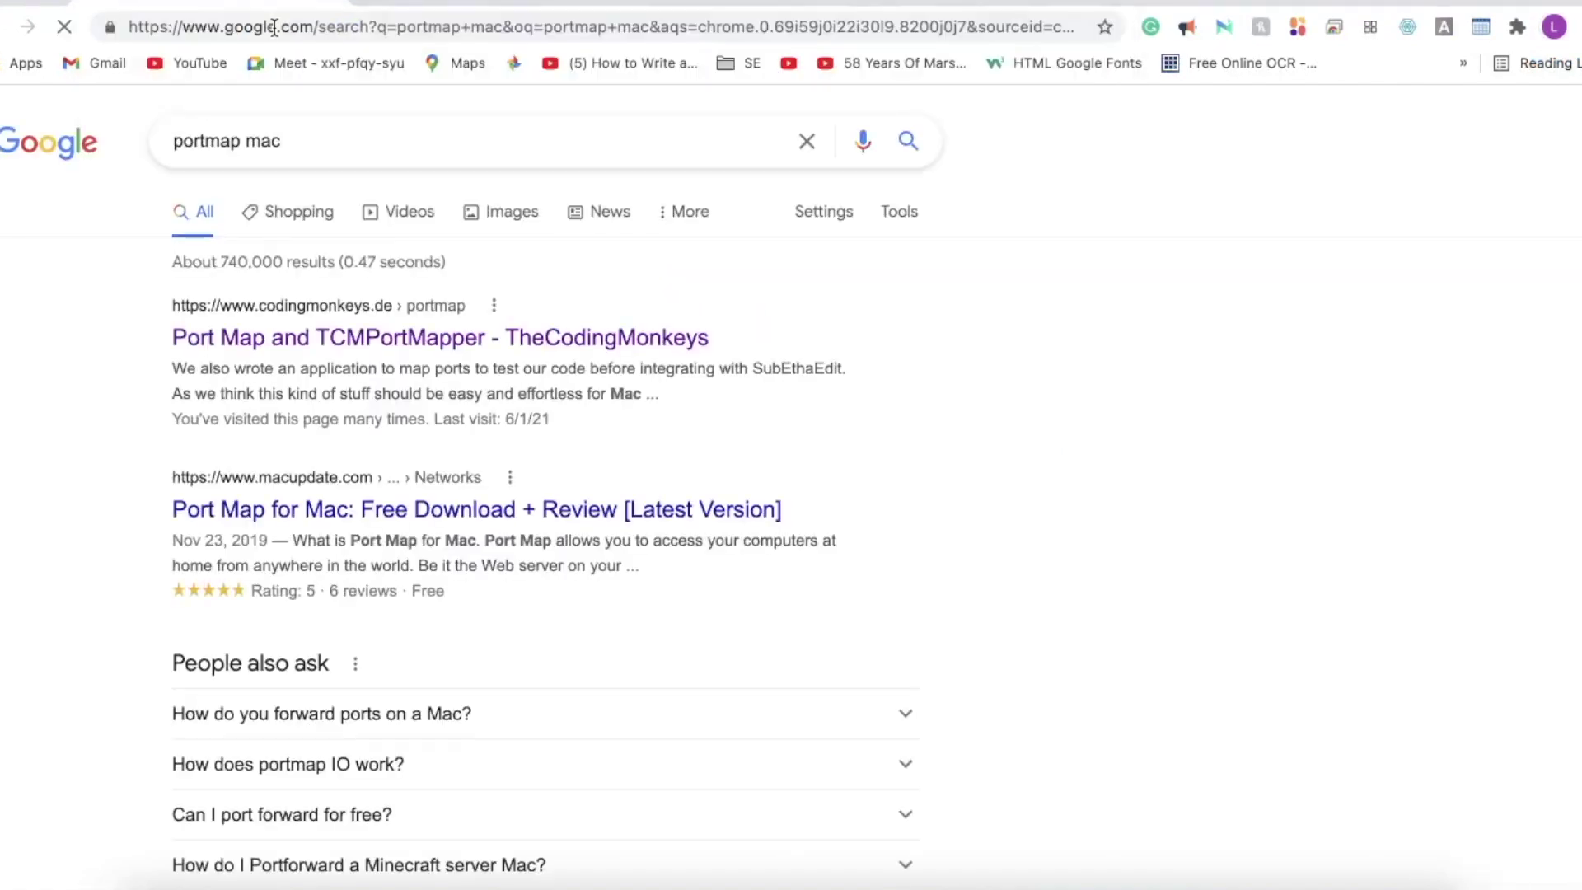
left_click(205, 339)
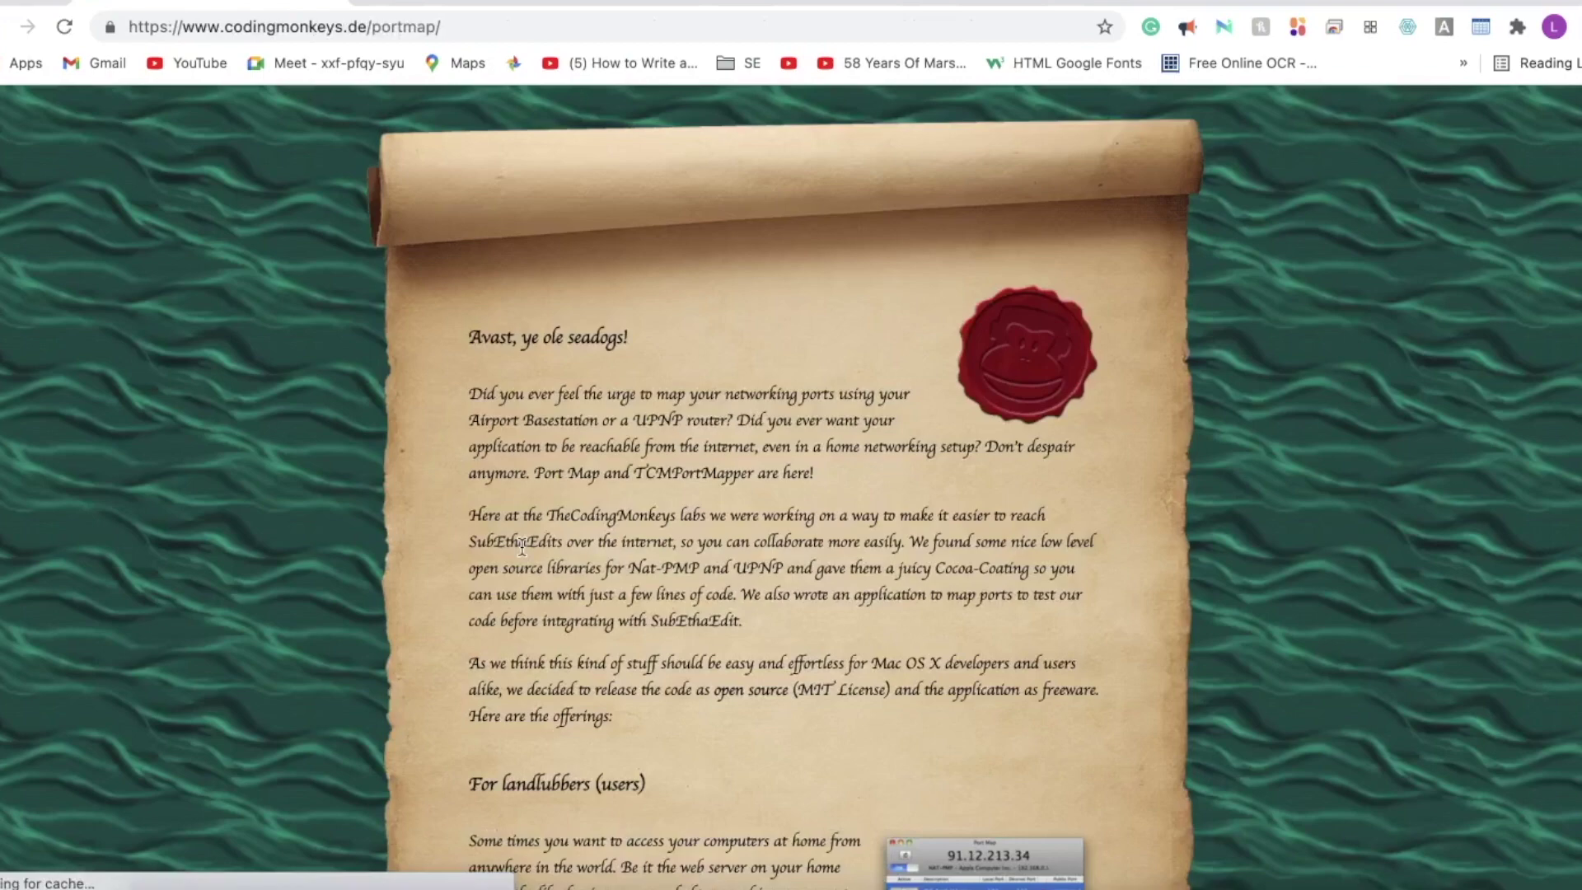
- Follow the Port Map page's download link to the TCMPortMapper releases on GitHub and find PortMap-2.0.1-85.zip
scroll(522, 546, "down", 5)
left_click(693, 677)
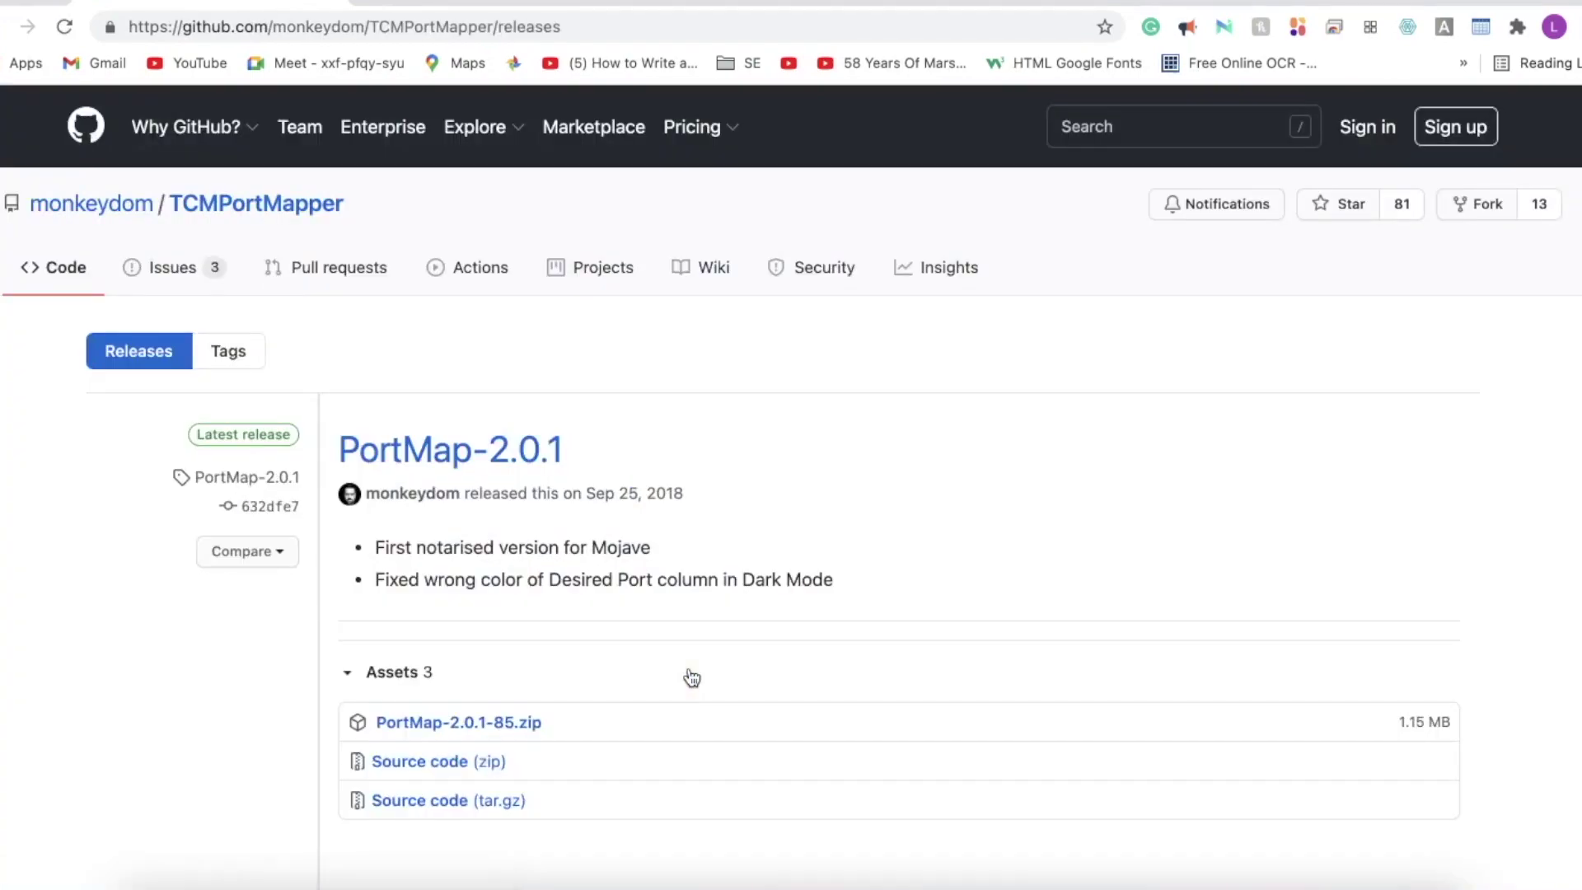
scroll(692, 678, "down", 1)
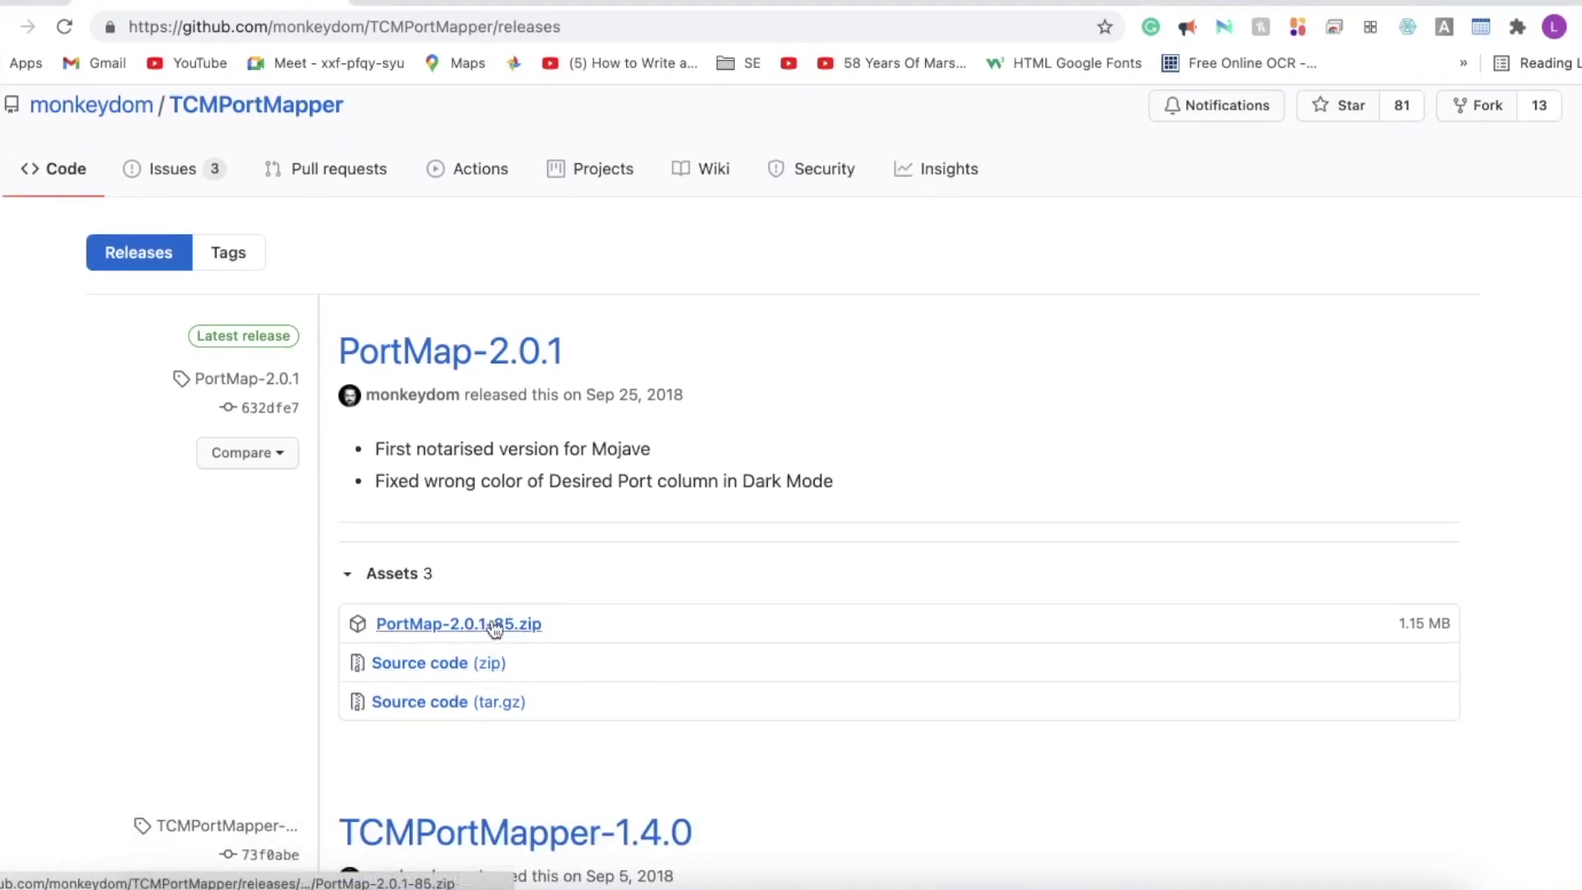
- Download PortMap-2.0.1-85.zip from the PortMap-2.0.1 release assets and show the downloaded file in Finder
left_click(395, 581)
left_click(396, 580)
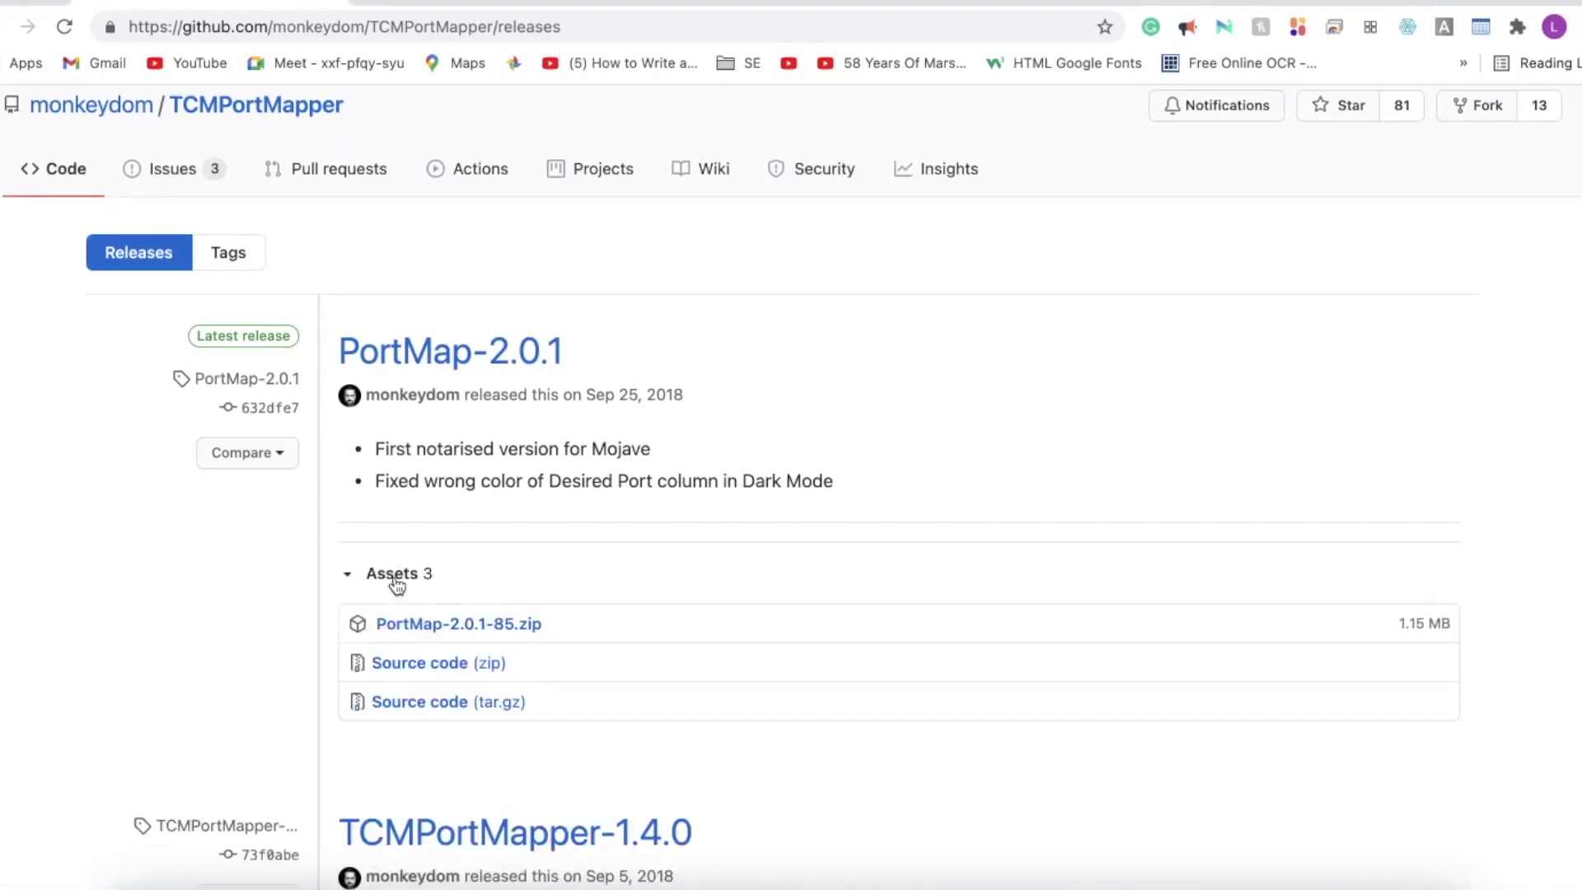
left_click(435, 626)
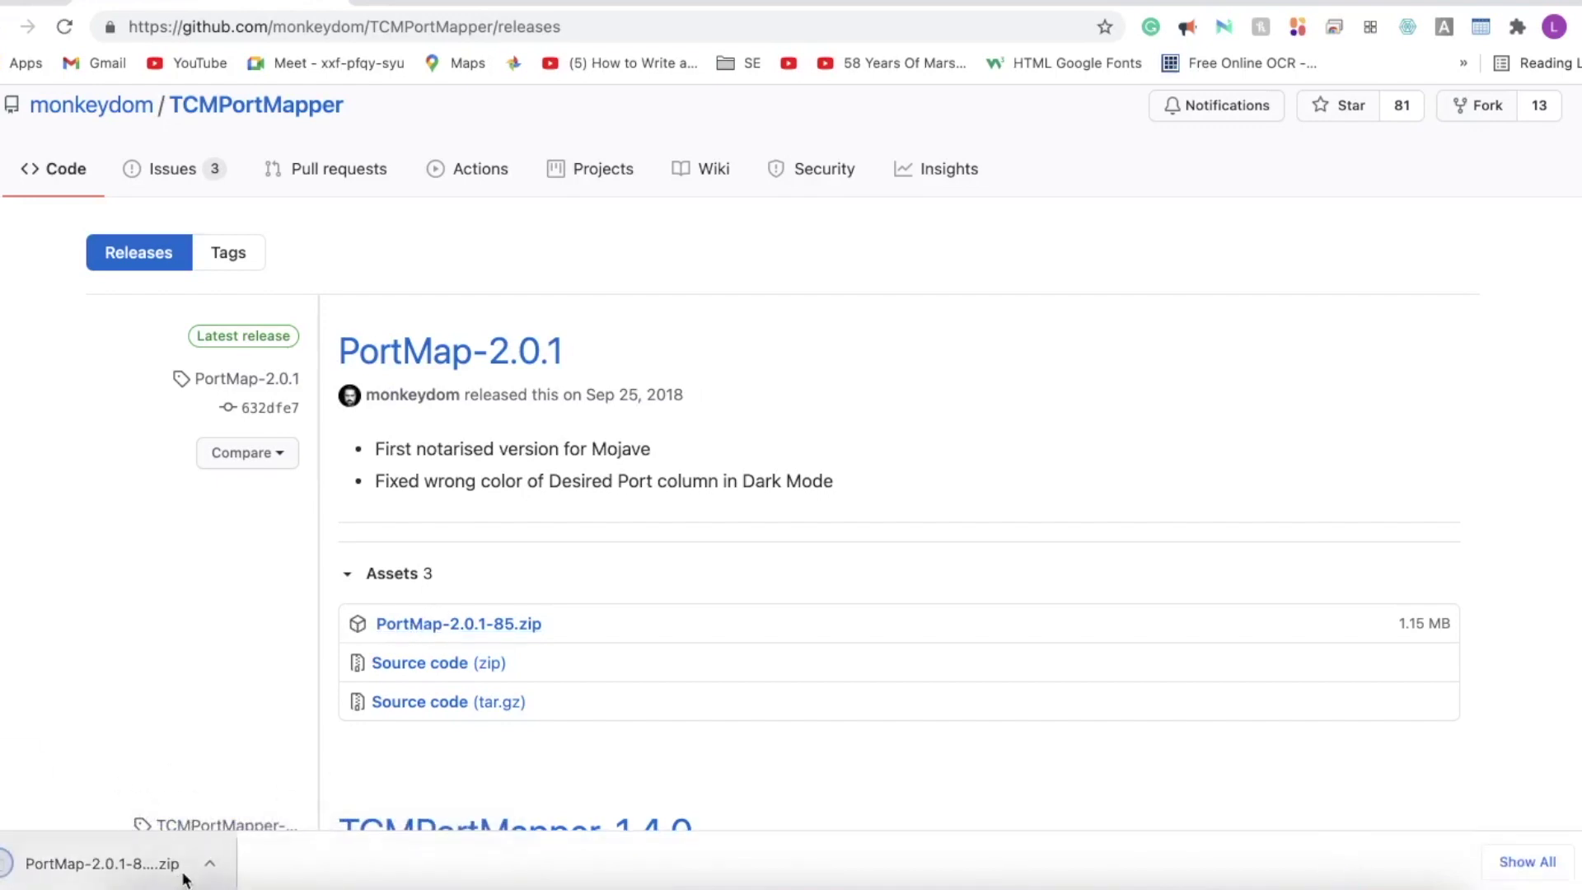
left_click(210, 863)
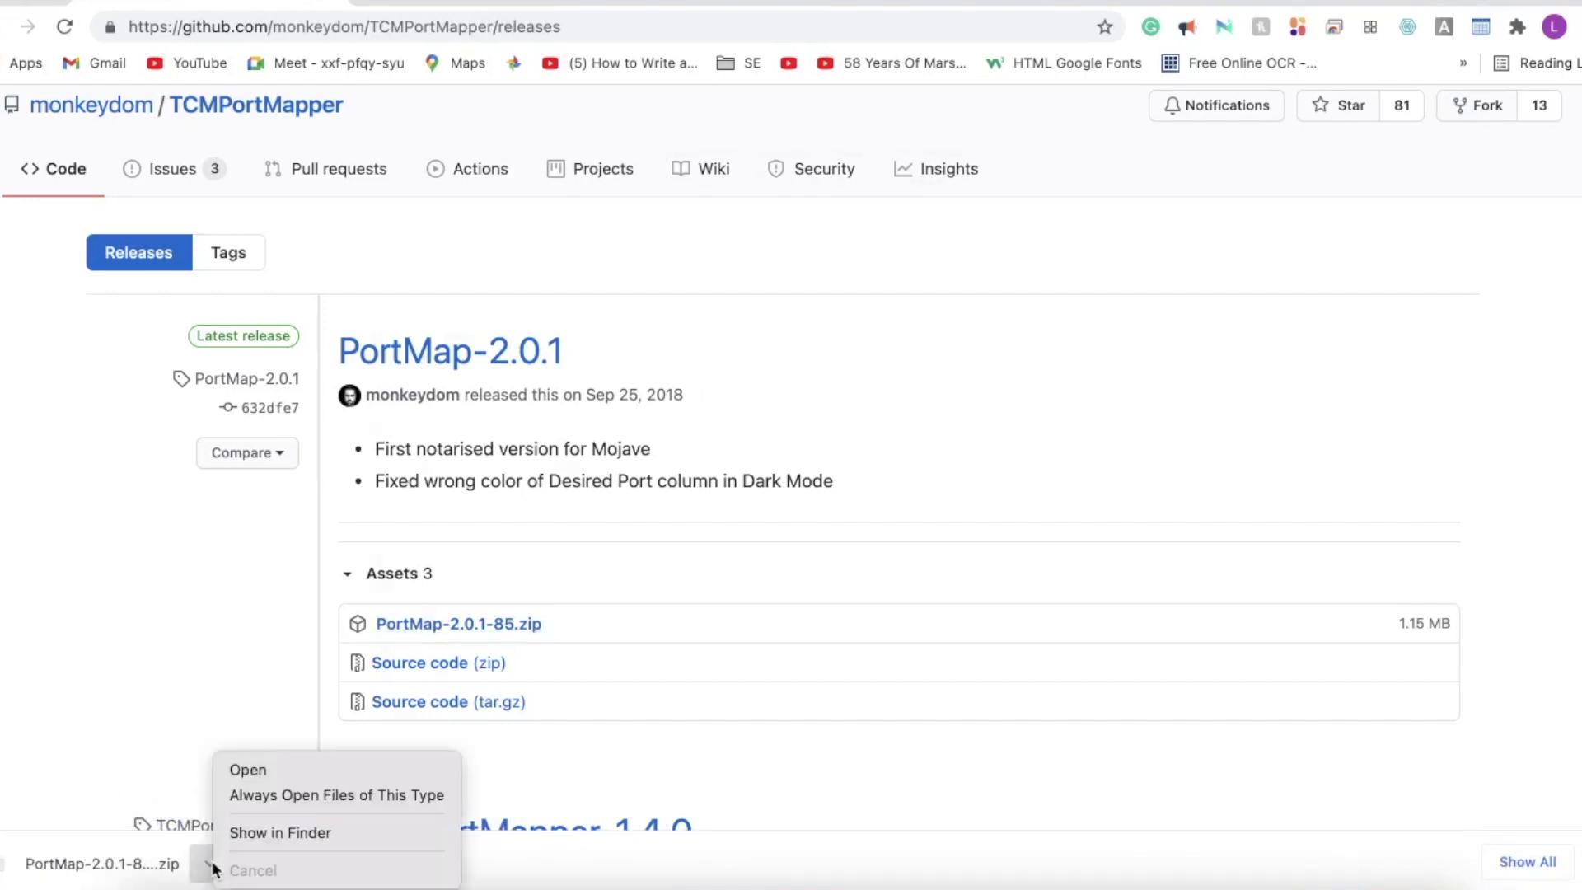
left_click(245, 832)
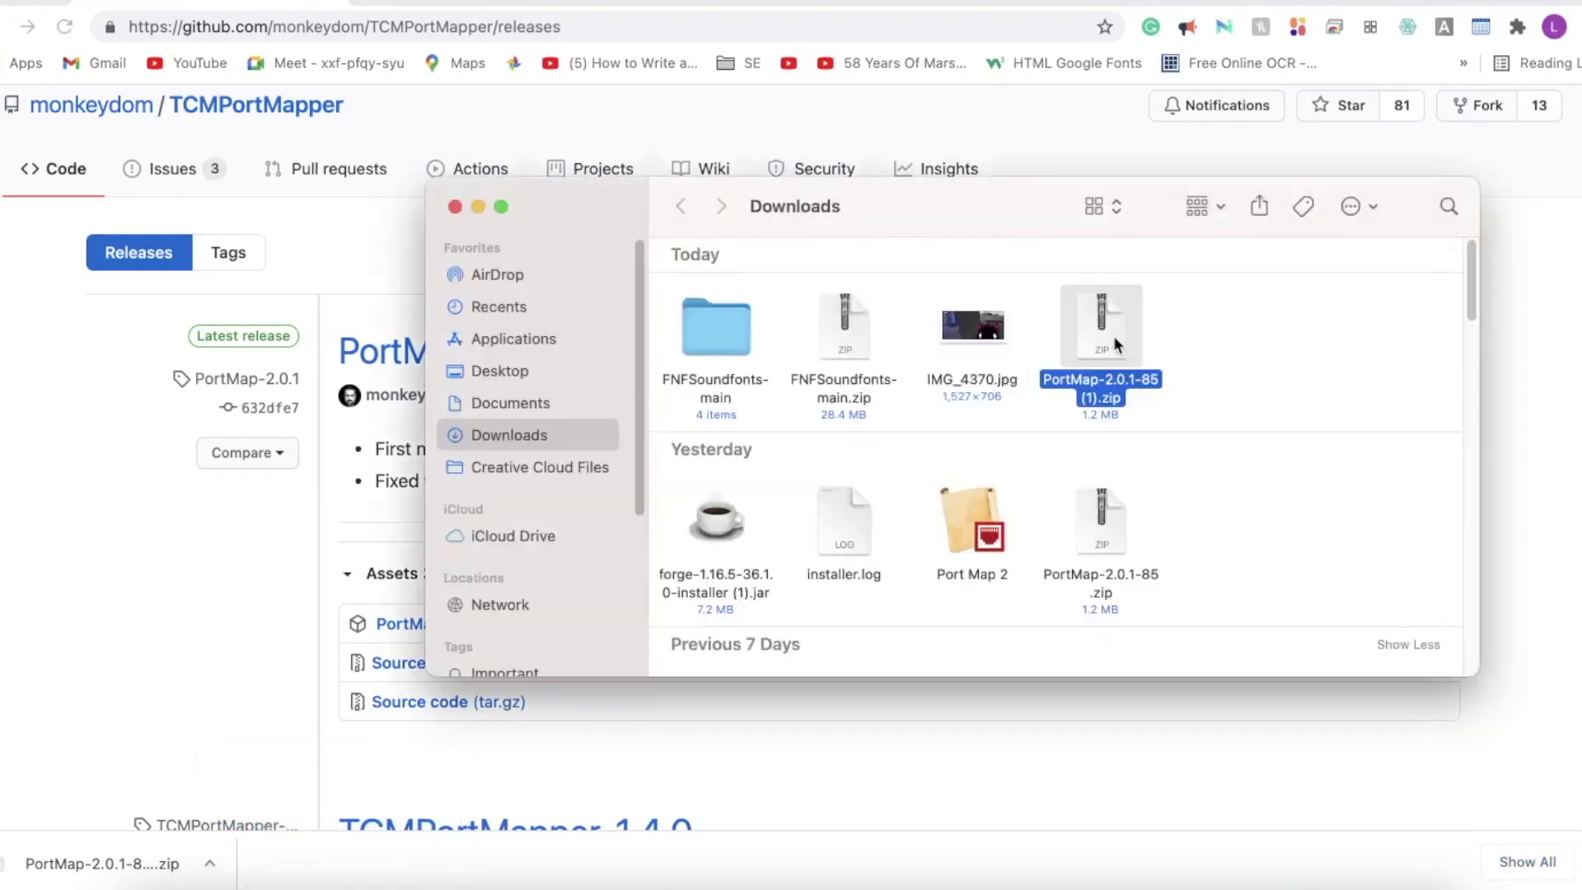
- Unzip the new PortMap-2.0.1-85 (1).zip and launch the extracted Port Map 3 app, allowing it to open
double_click(1114, 335)
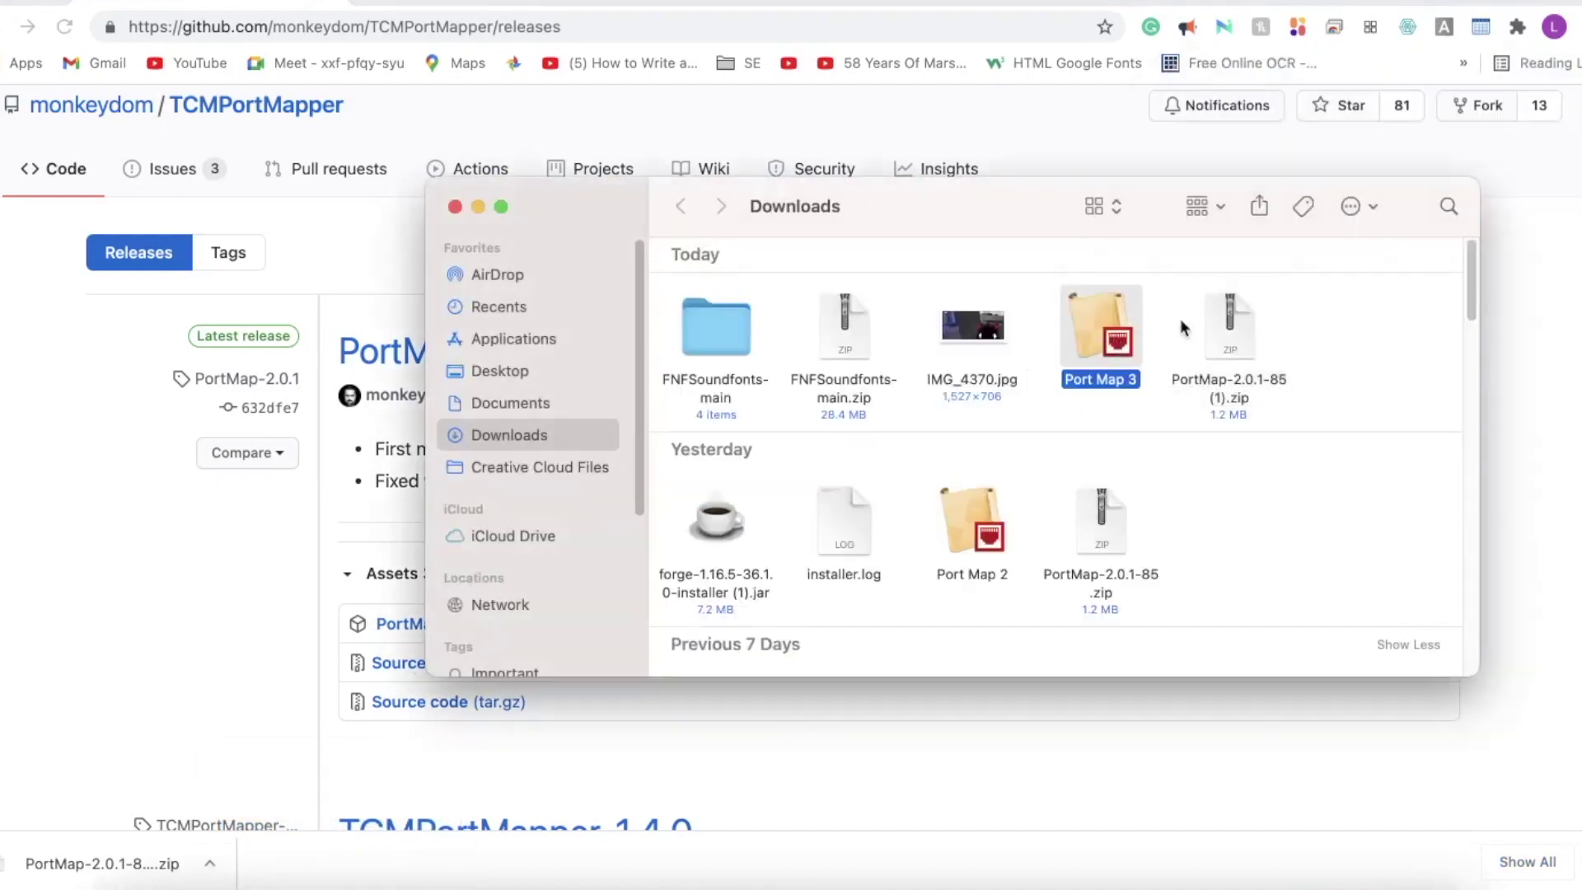
left_click(1180, 322)
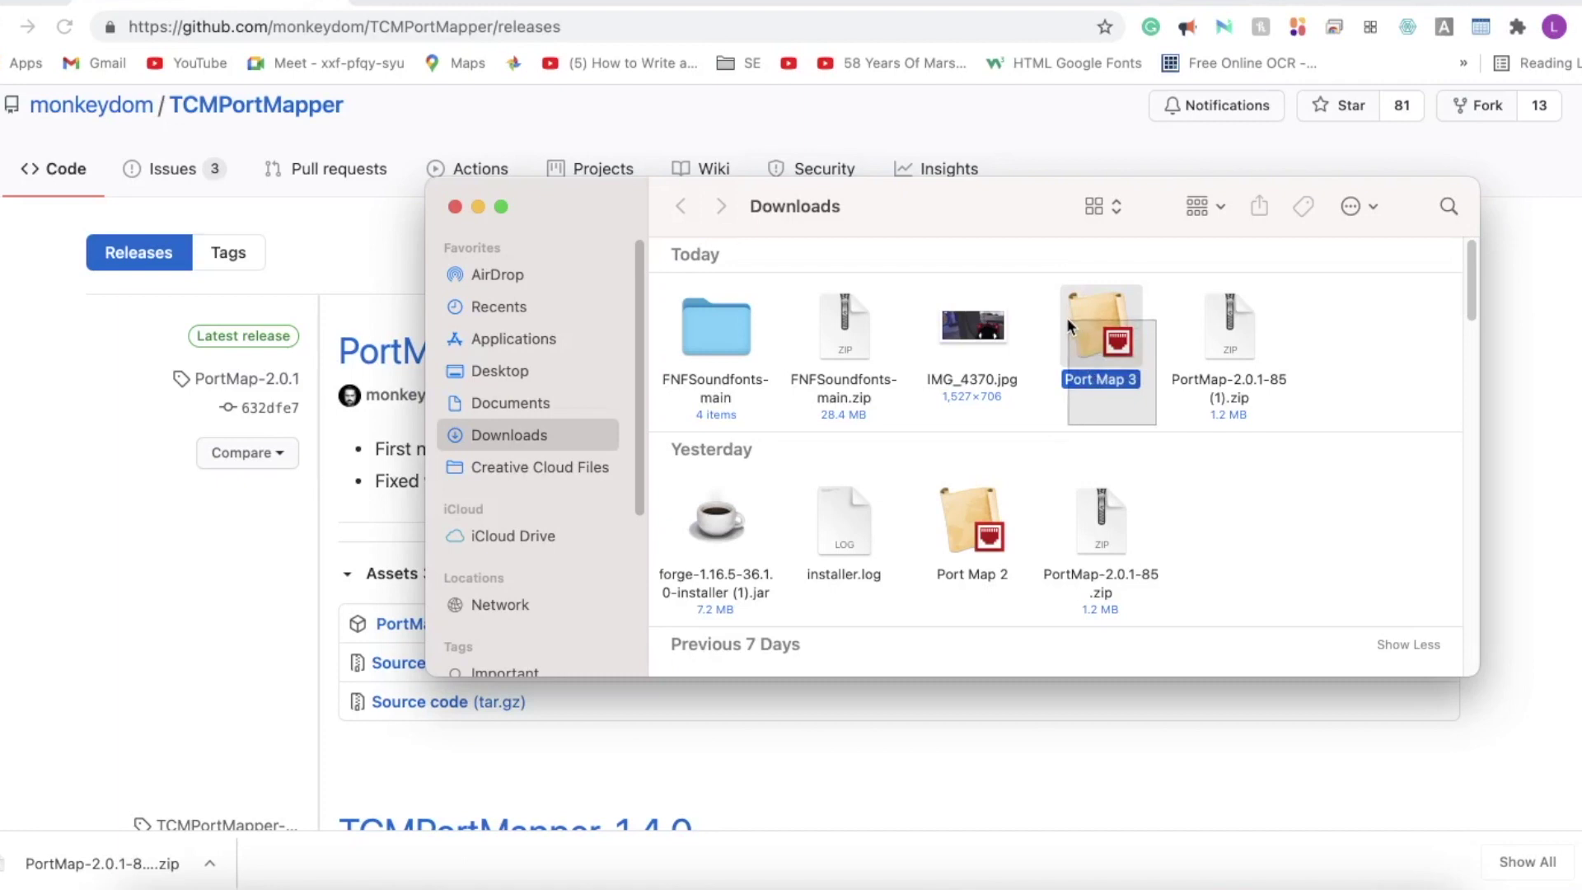
left_click(1096, 325)
double_click(1099, 336)
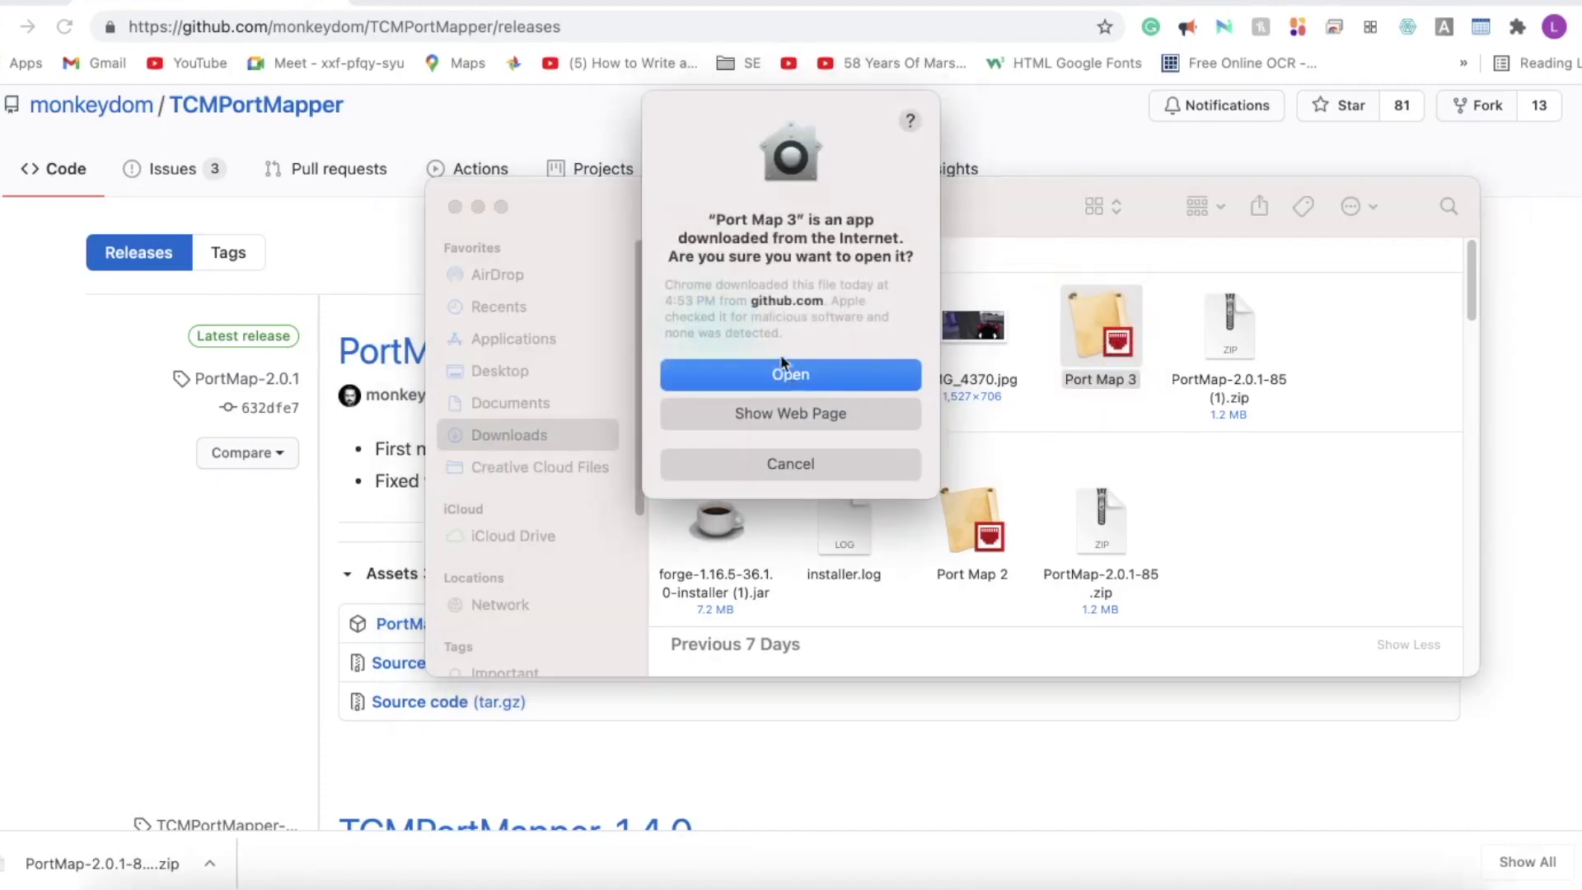
left_click(859, 376)
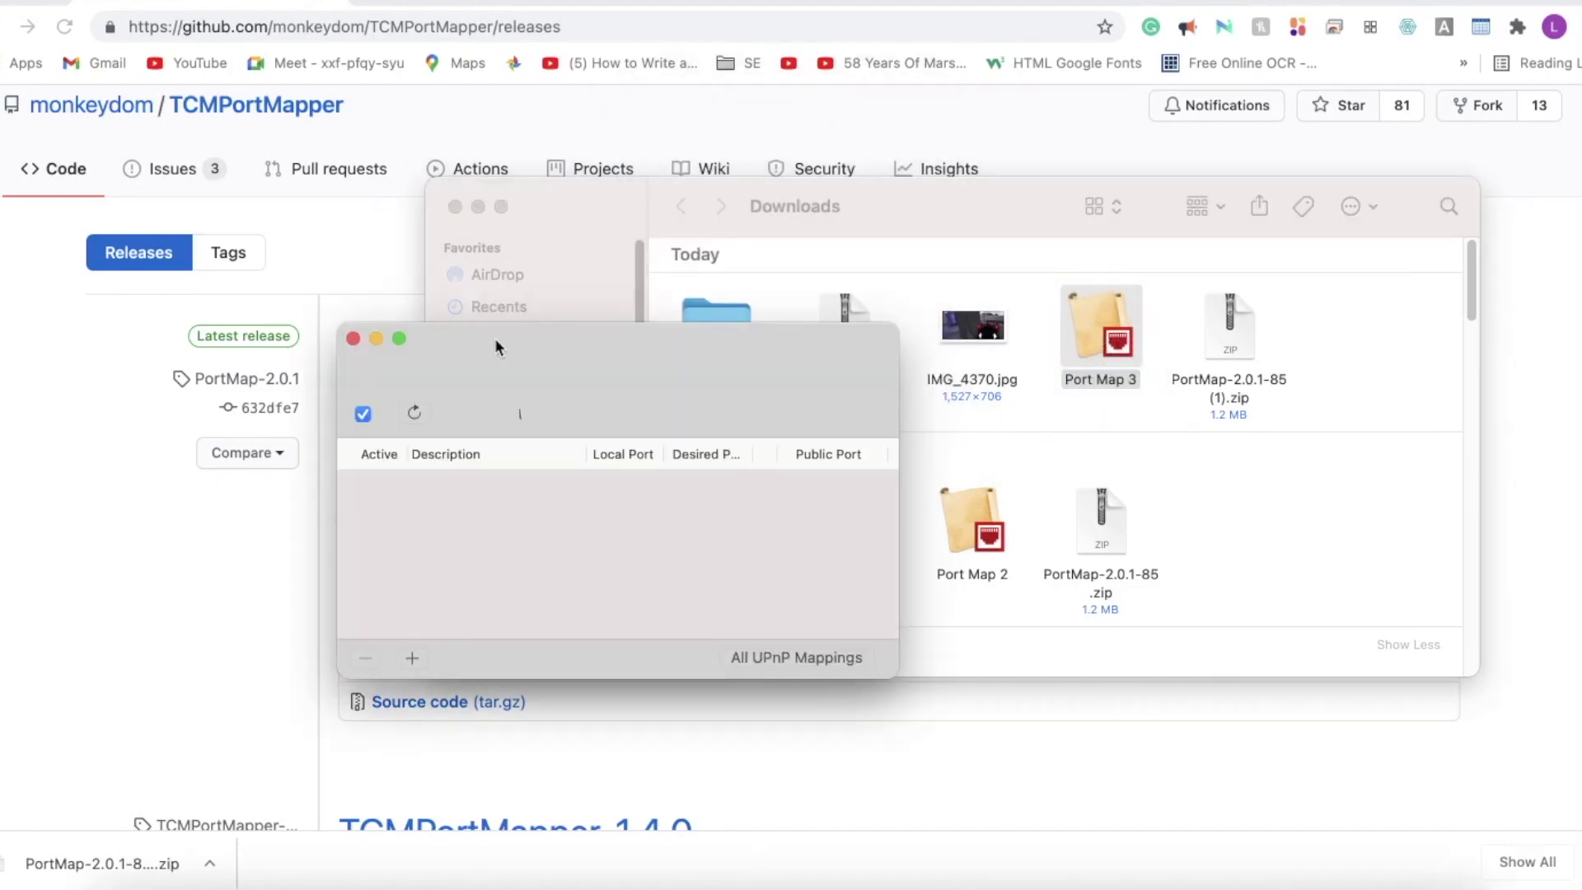
left_click_drag(495, 340, 560, 316)
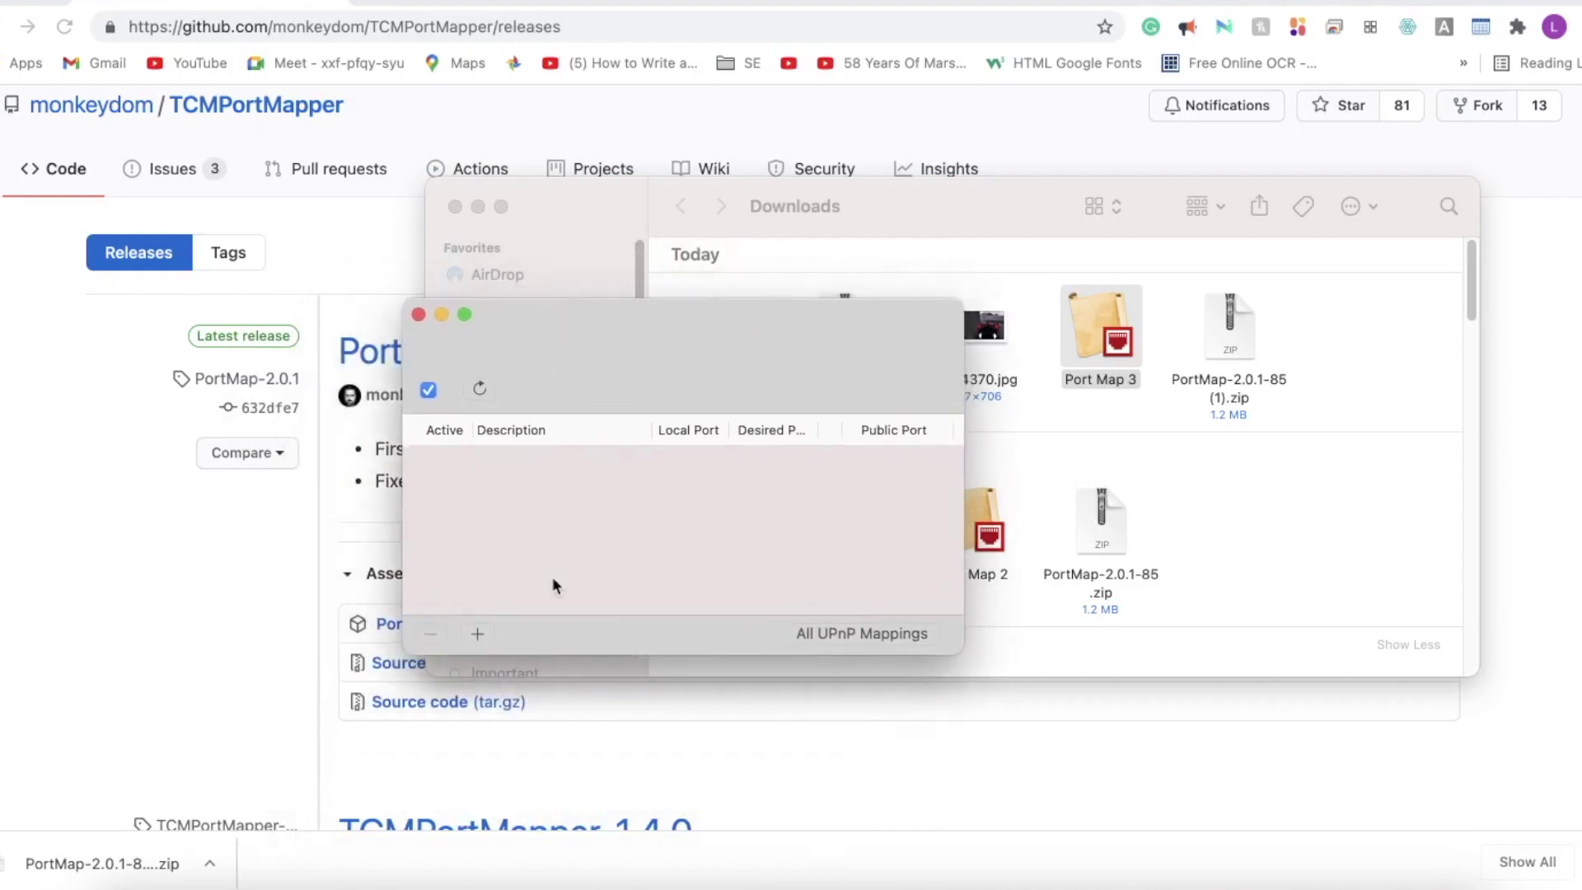
- Add a port mapping with local and public port 25565, both TCP and UDP, and description "Whatever you want", and minimize Port Map
left_click(479, 633)
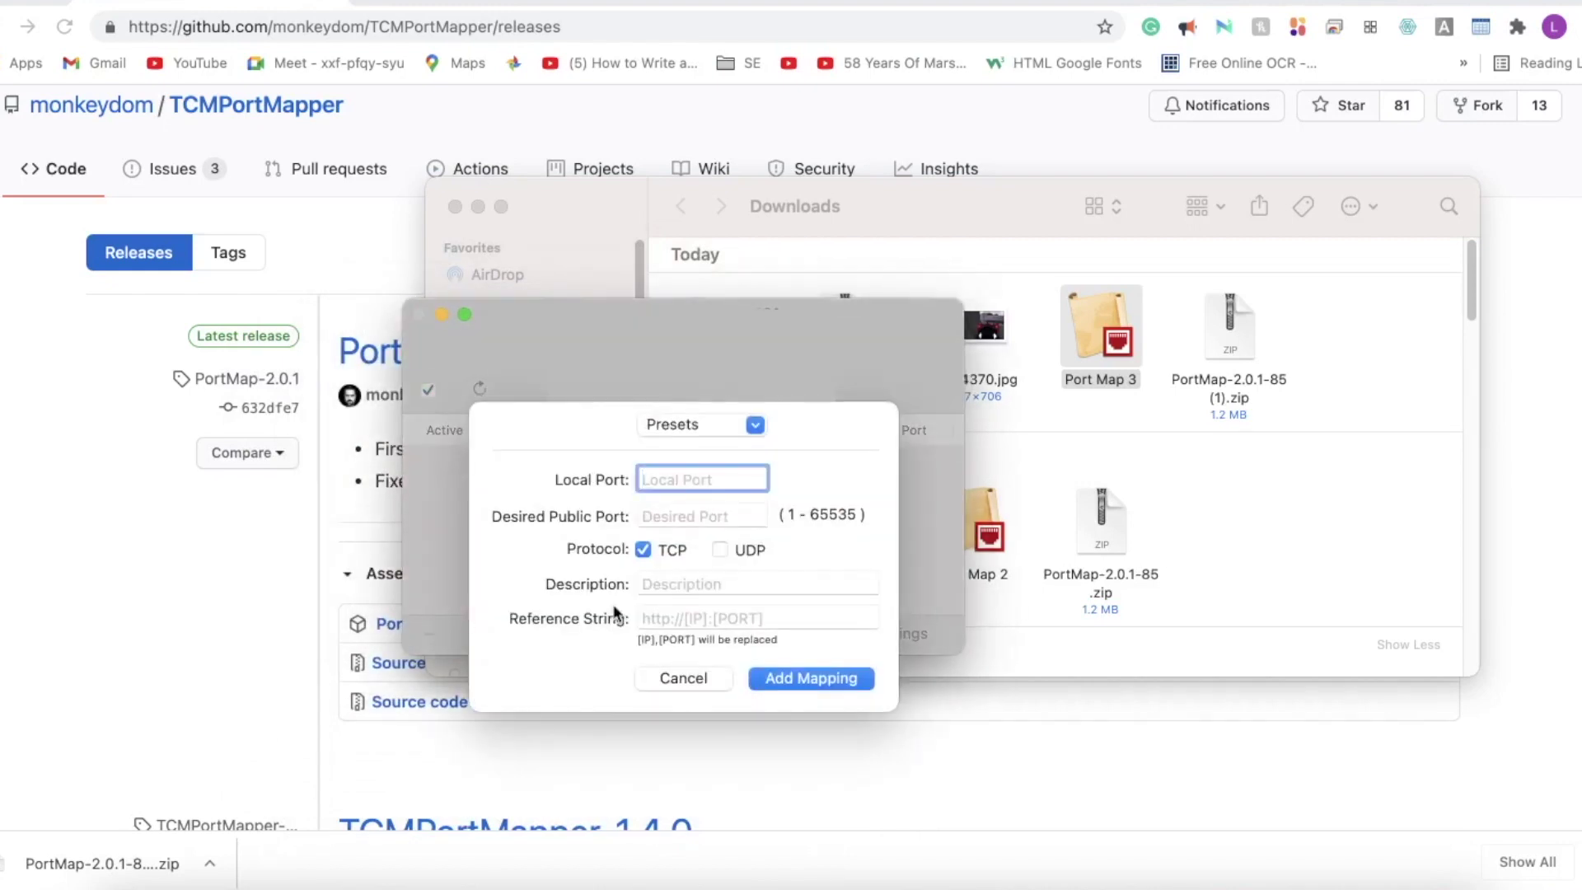
type("255")
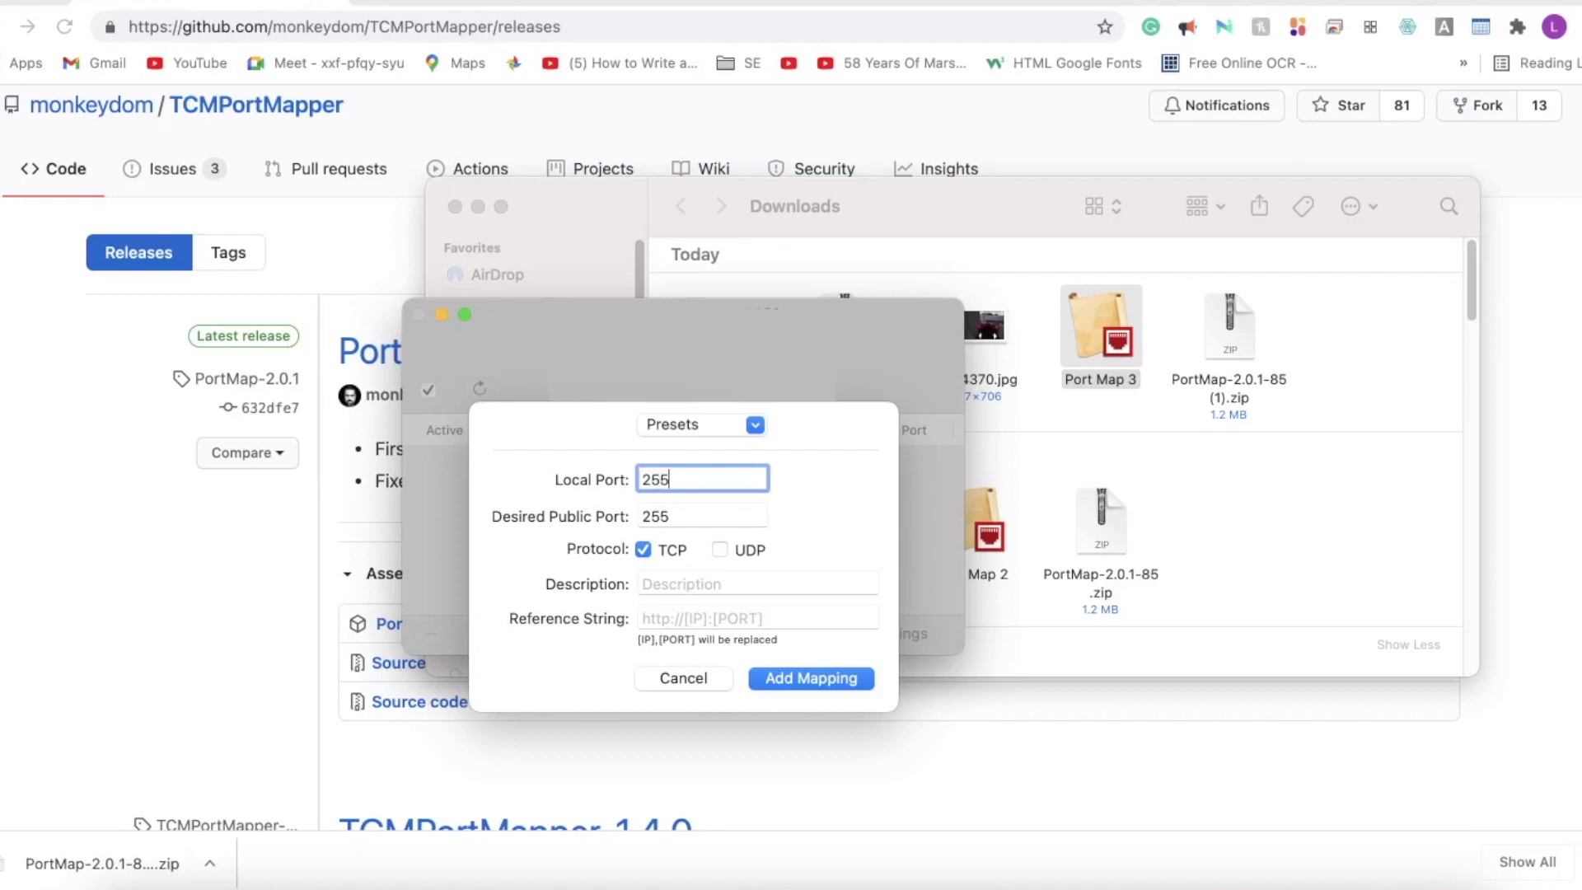
type("65")
left_click(720, 551)
left_click(729, 583)
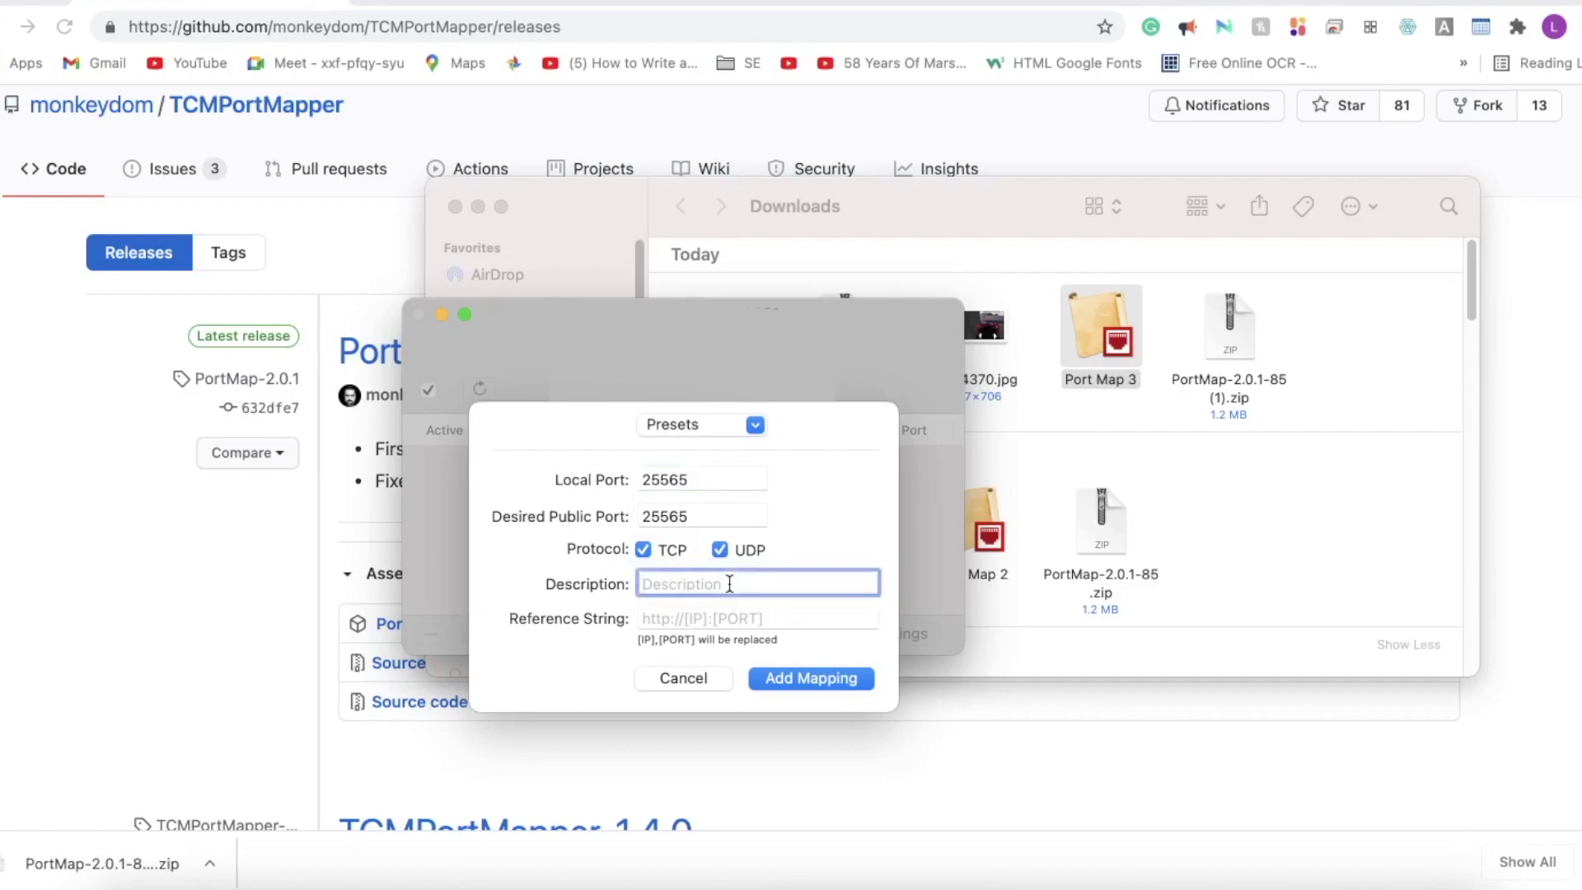
type("What")
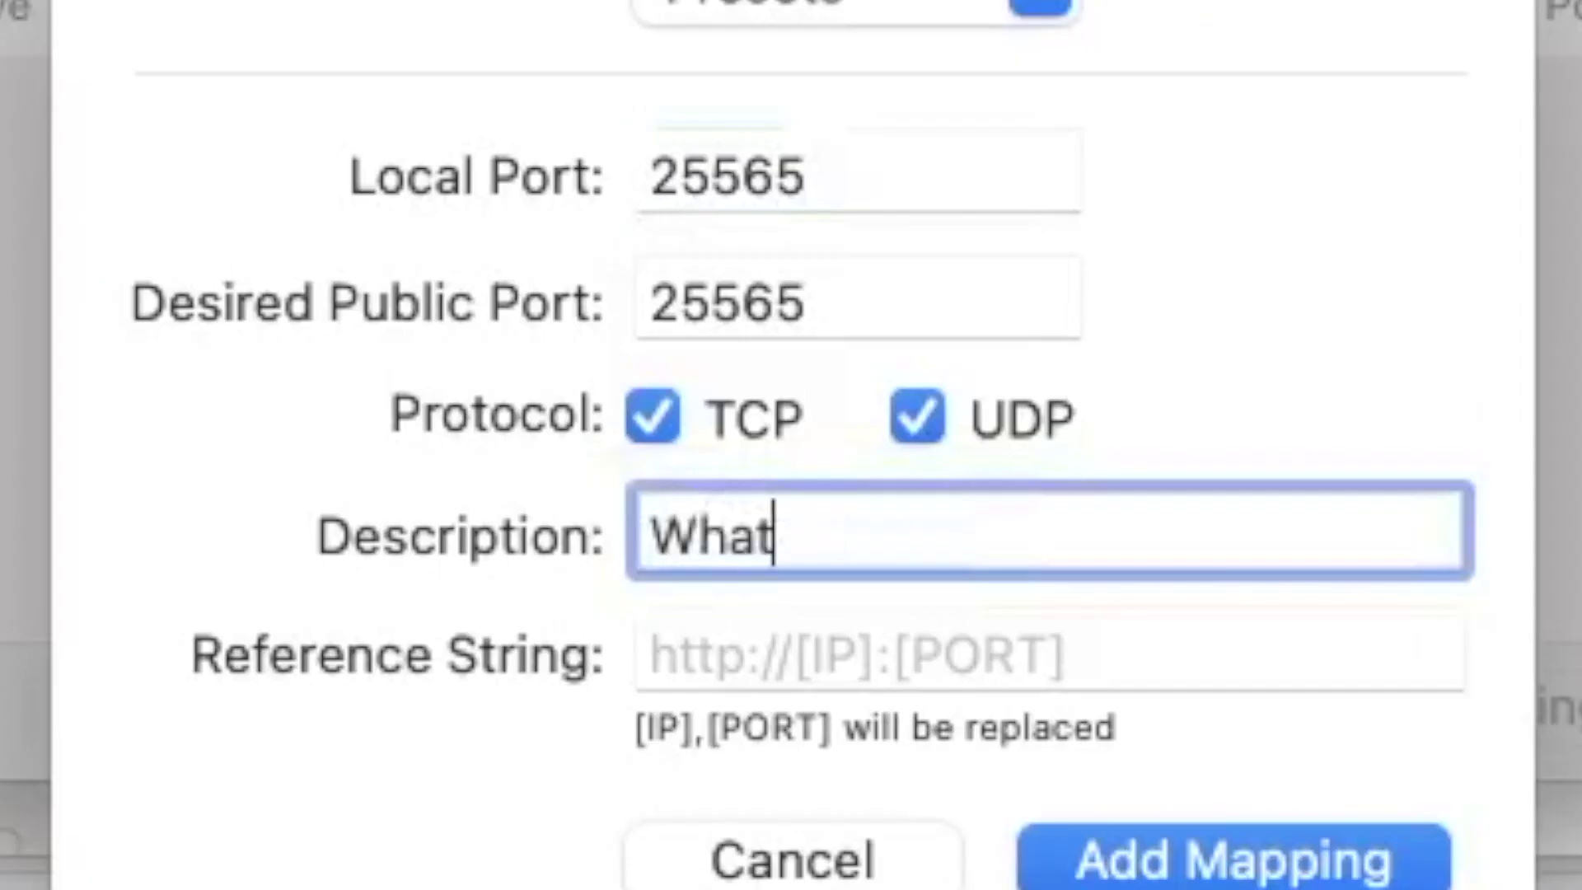
type("ever you want")
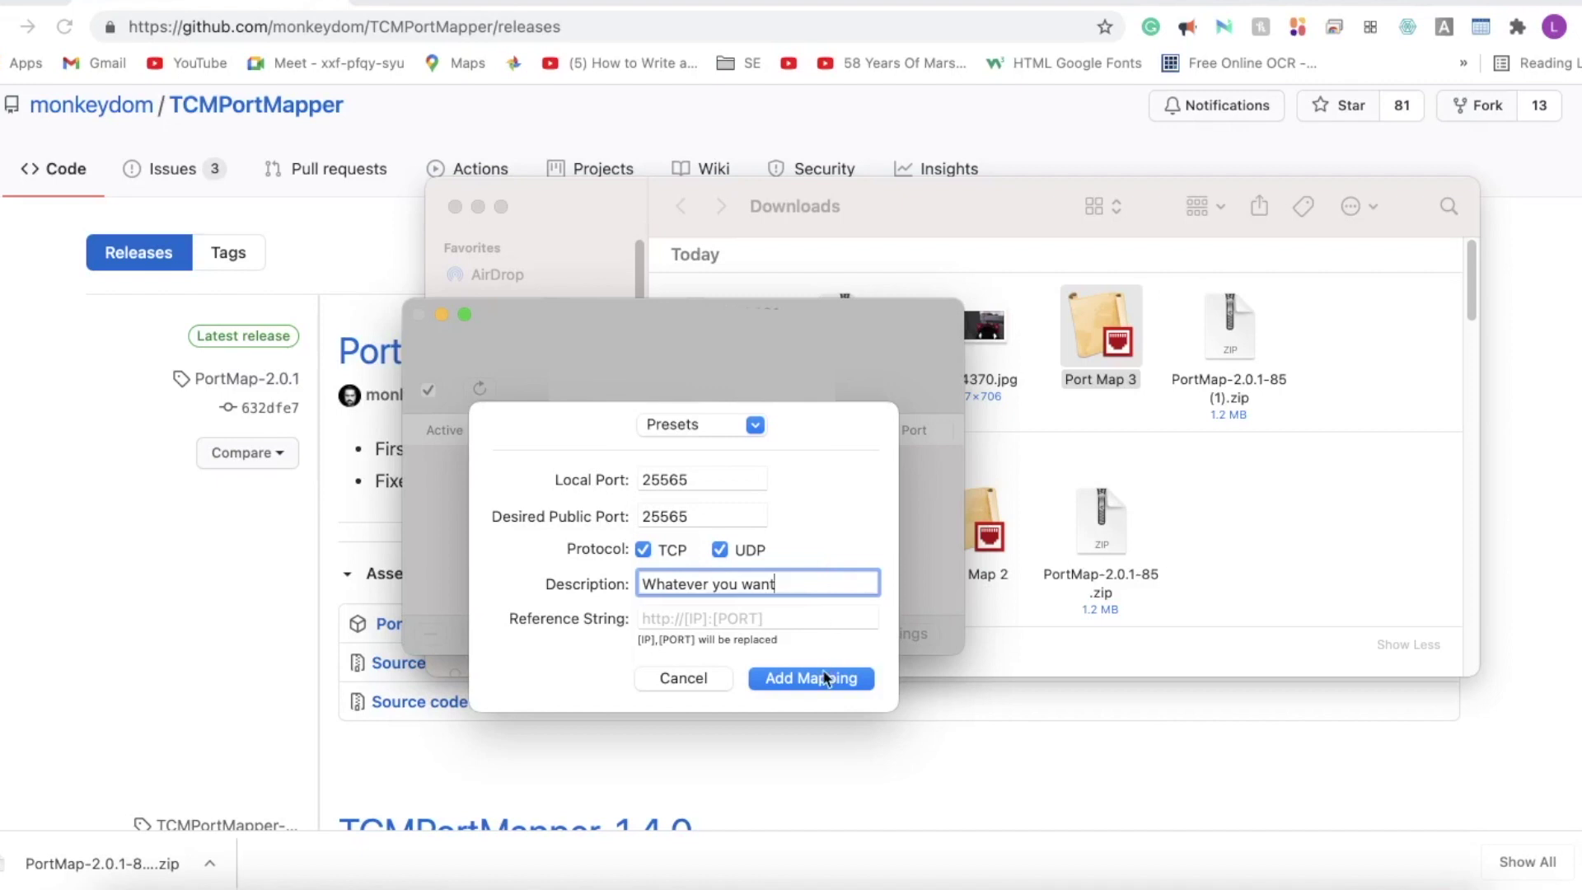
left_click(822, 677)
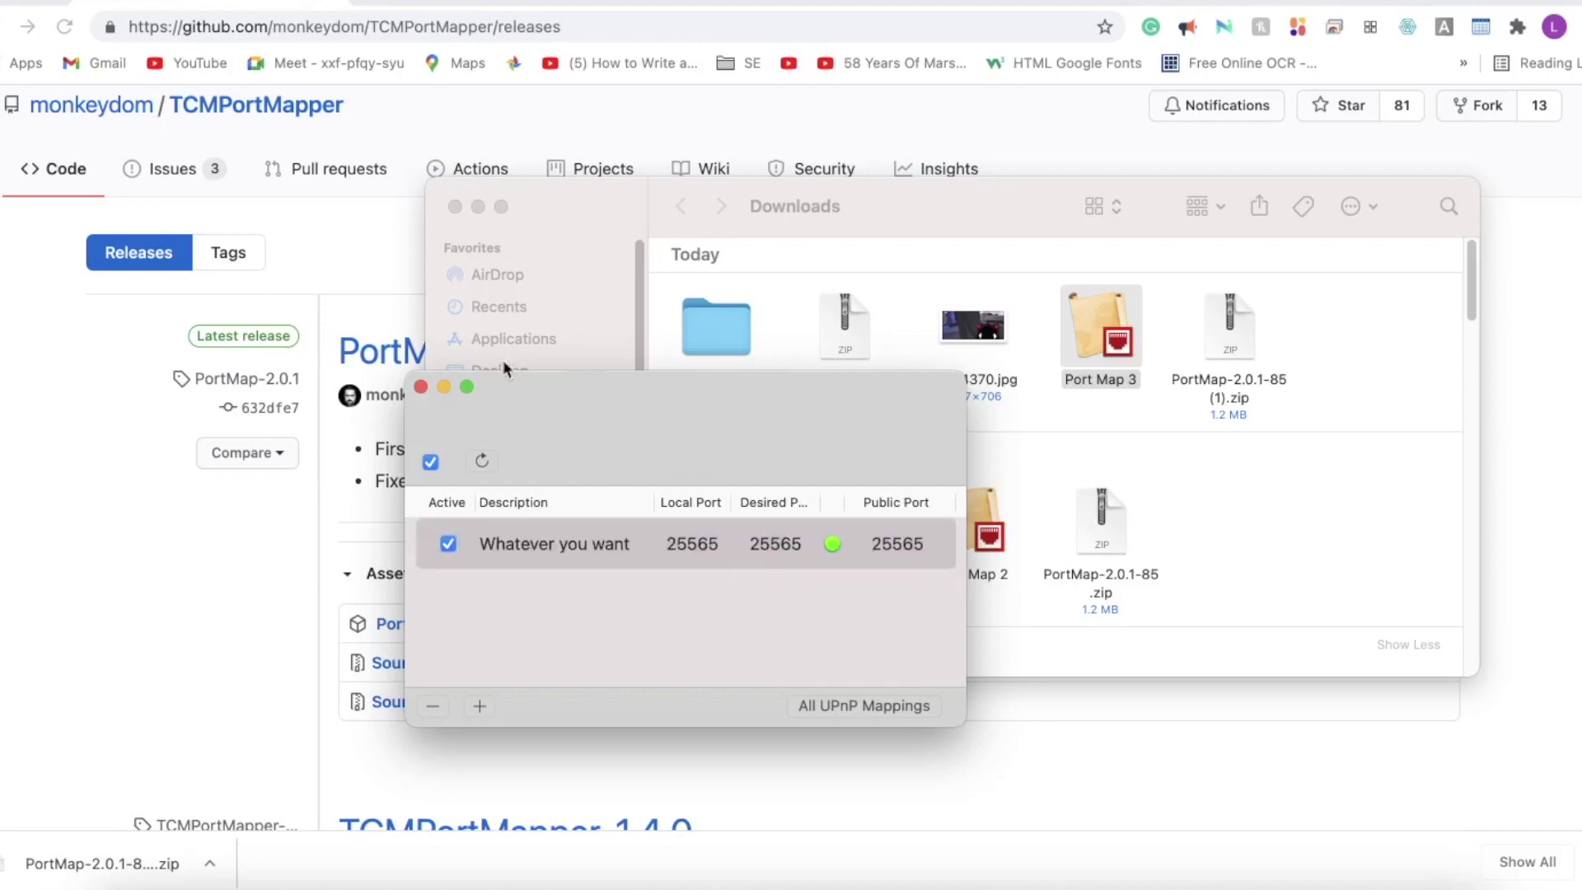
left_click_drag(511, 387, 497, 275)
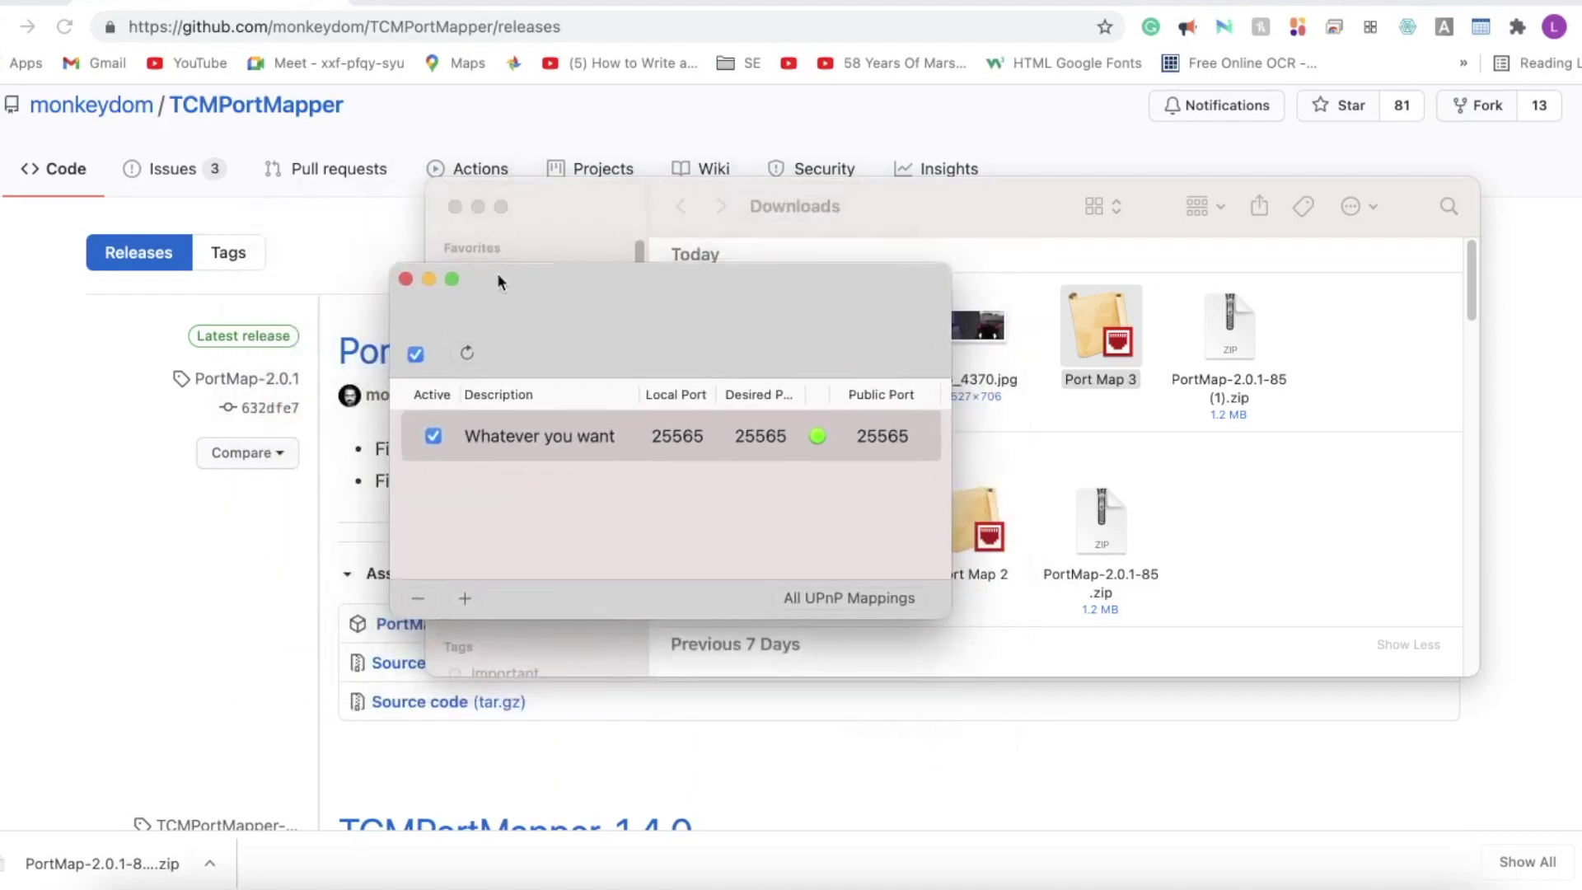
left_click(429, 281)
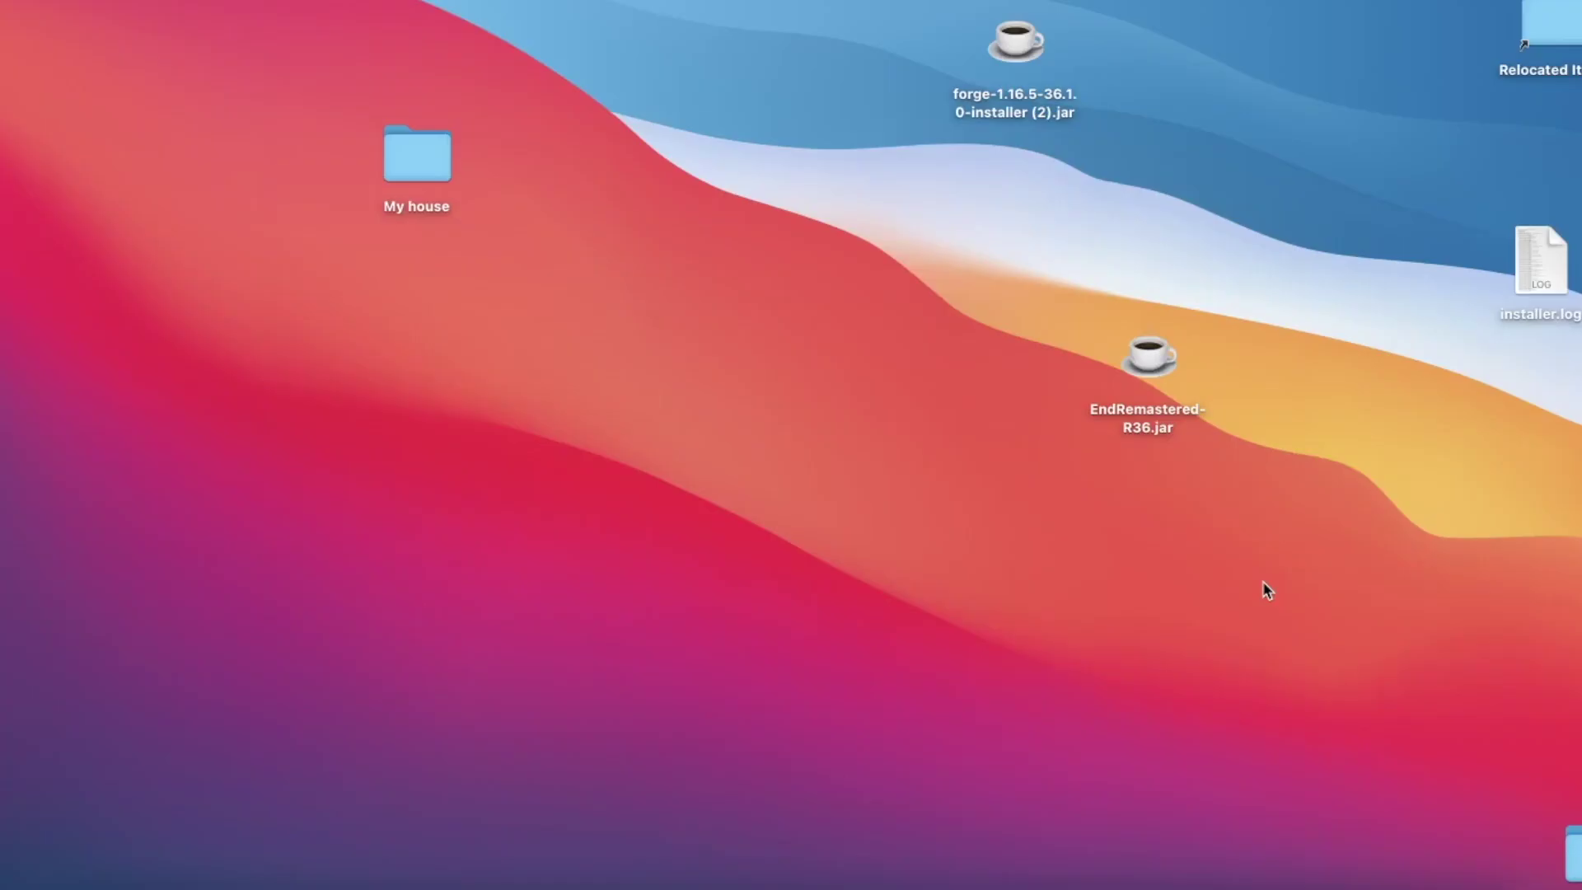
- Move EndRemastered-R36.jar from the desktop into the mods folder inside the My house server folder
left_click_drag(1238, 514, 1058, 295)
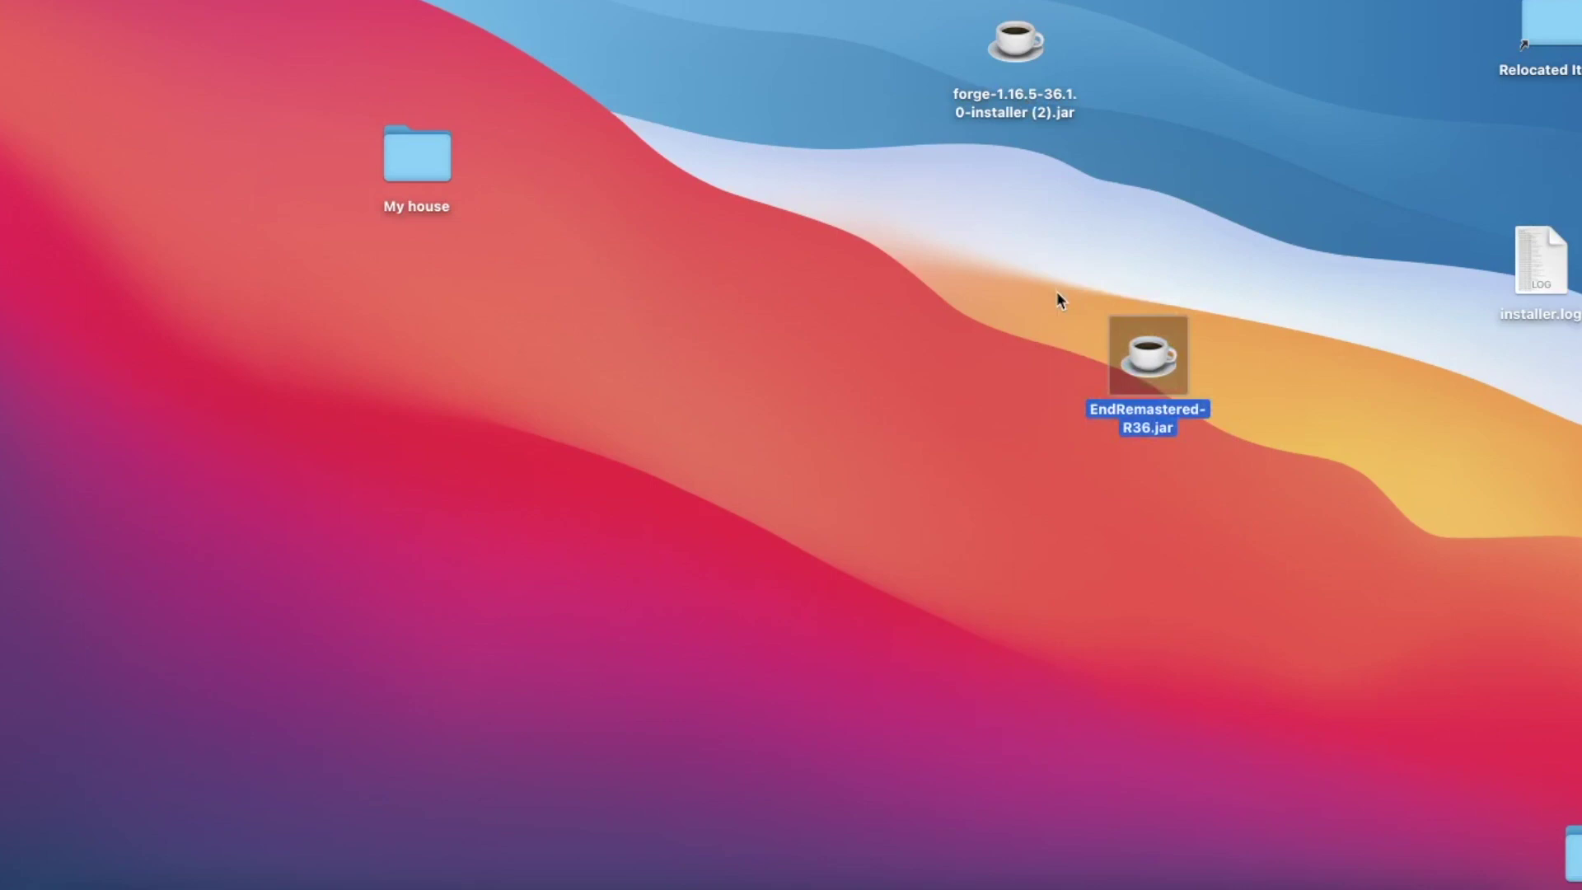
left_click(1091, 451)
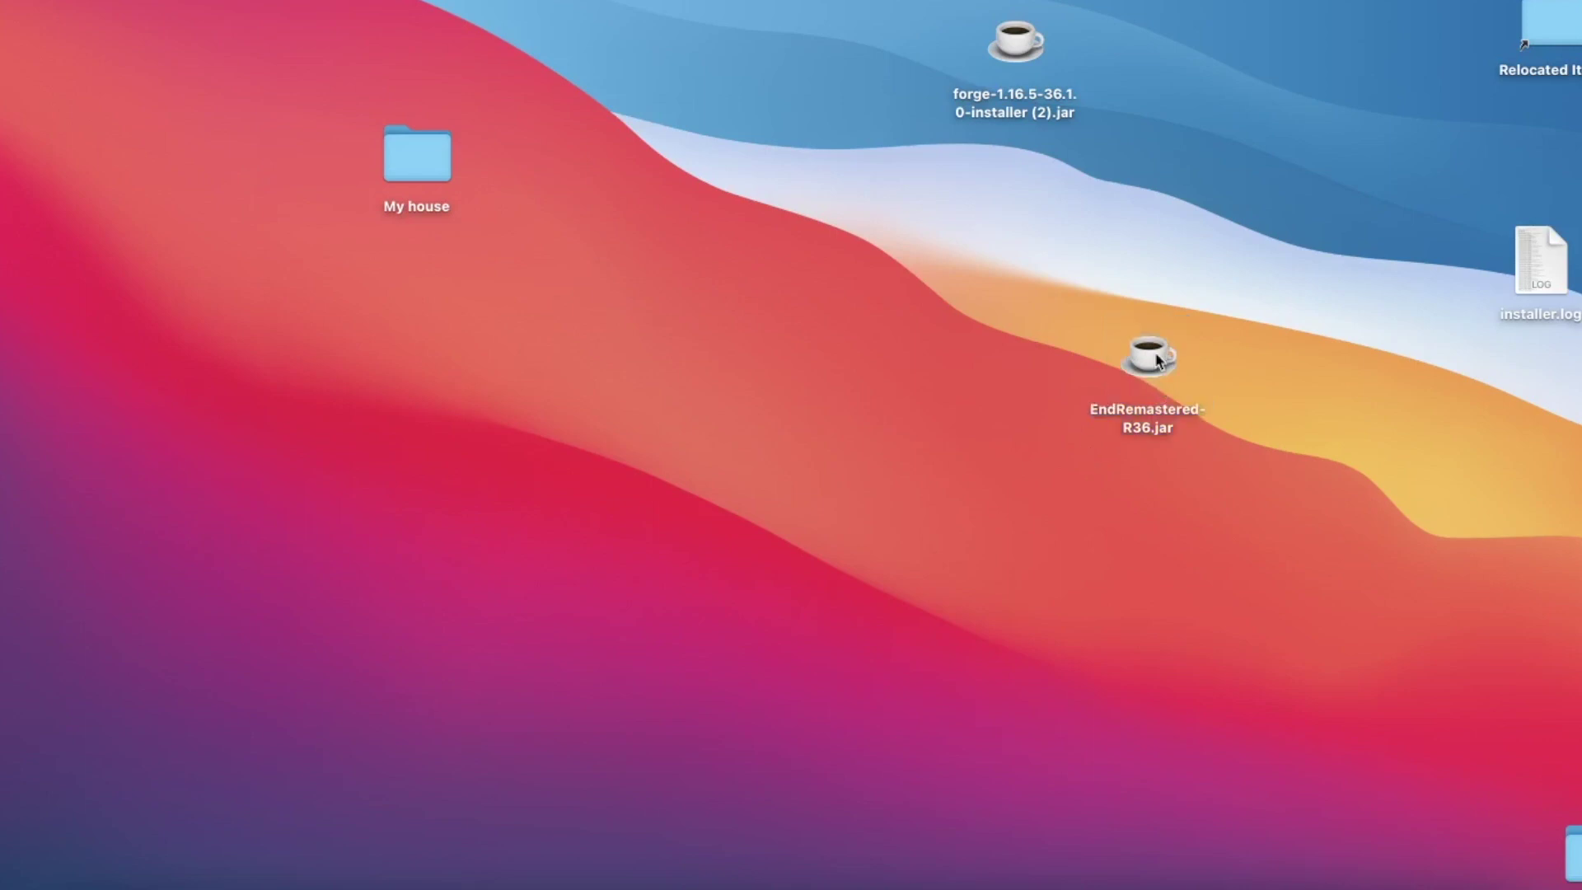
left_click_drag(1156, 360, 772, 296)
left_click(428, 171)
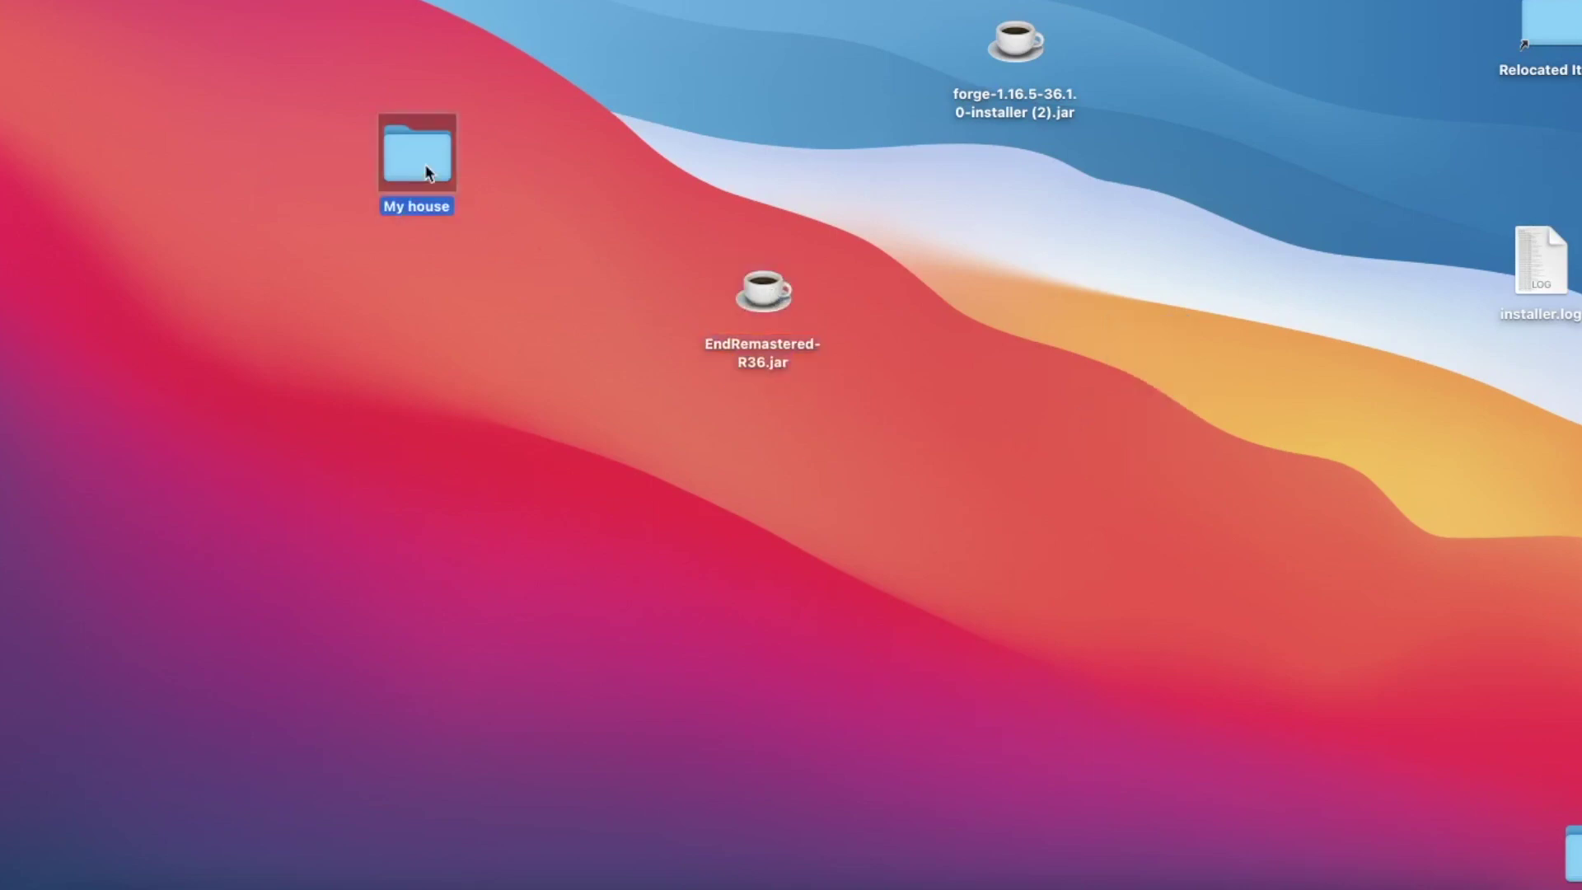
double_click(428, 170)
left_click_drag(364, 275, 450, 388)
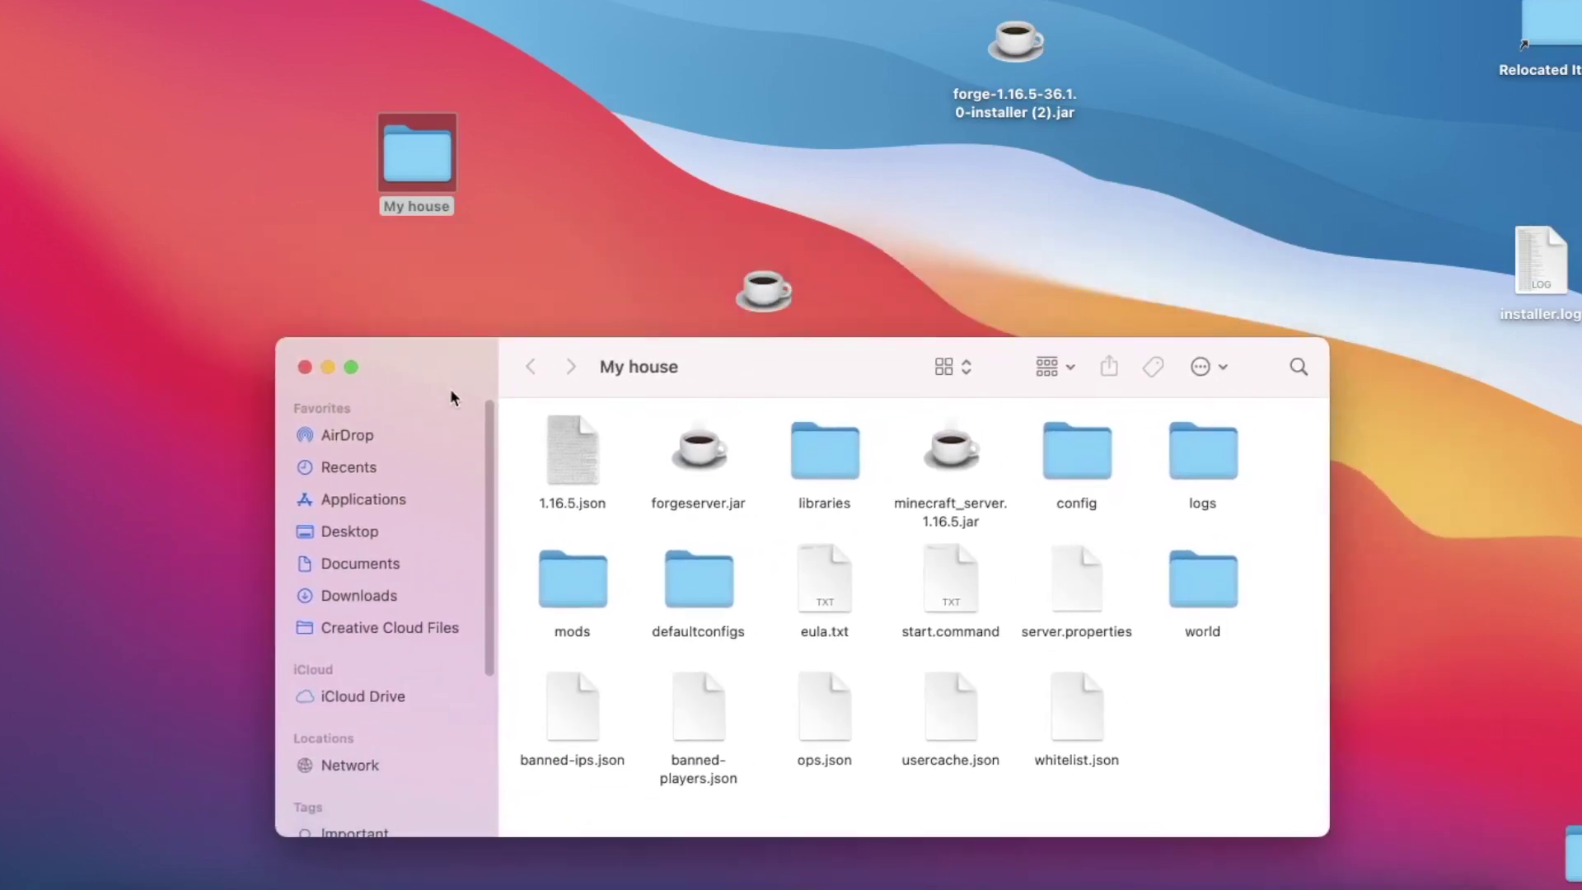
double_click(574, 579)
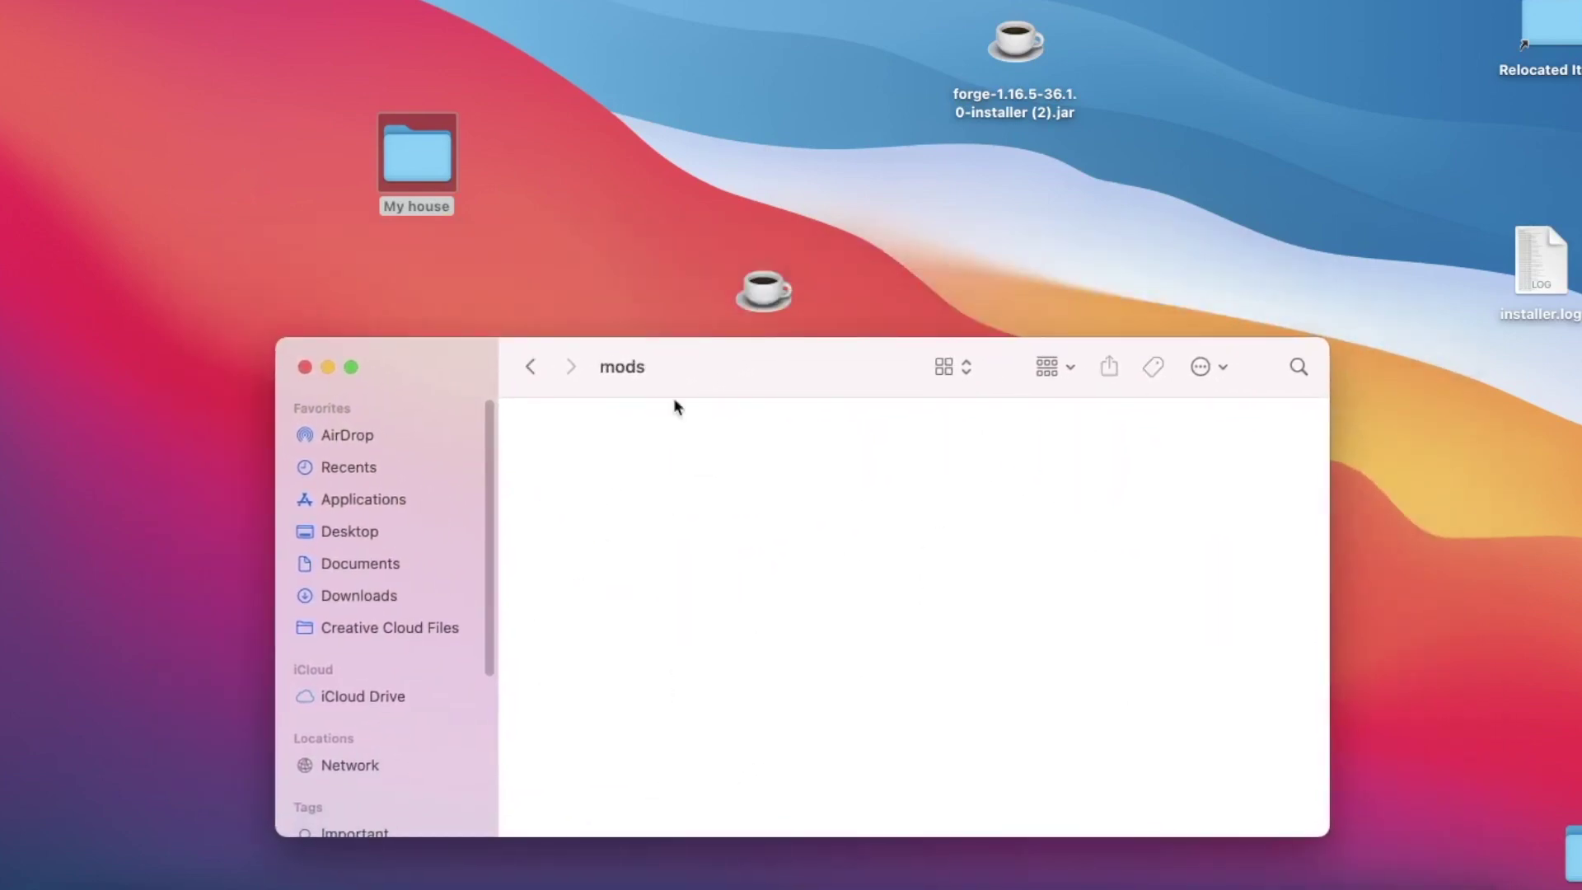
left_click_drag(763, 290, 600, 464)
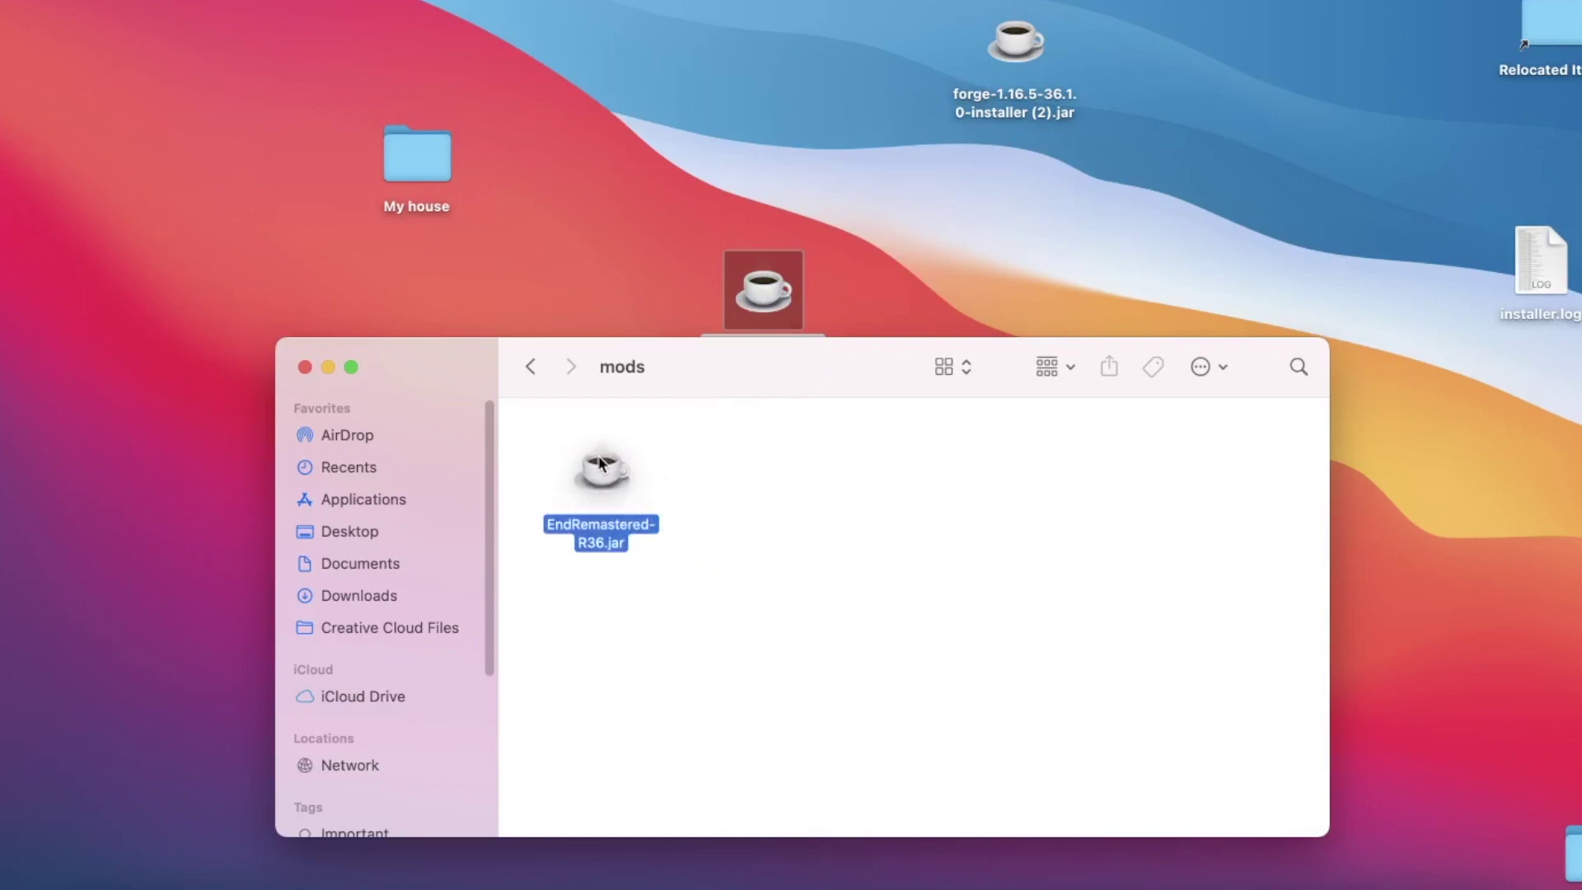
left_click(689, 484)
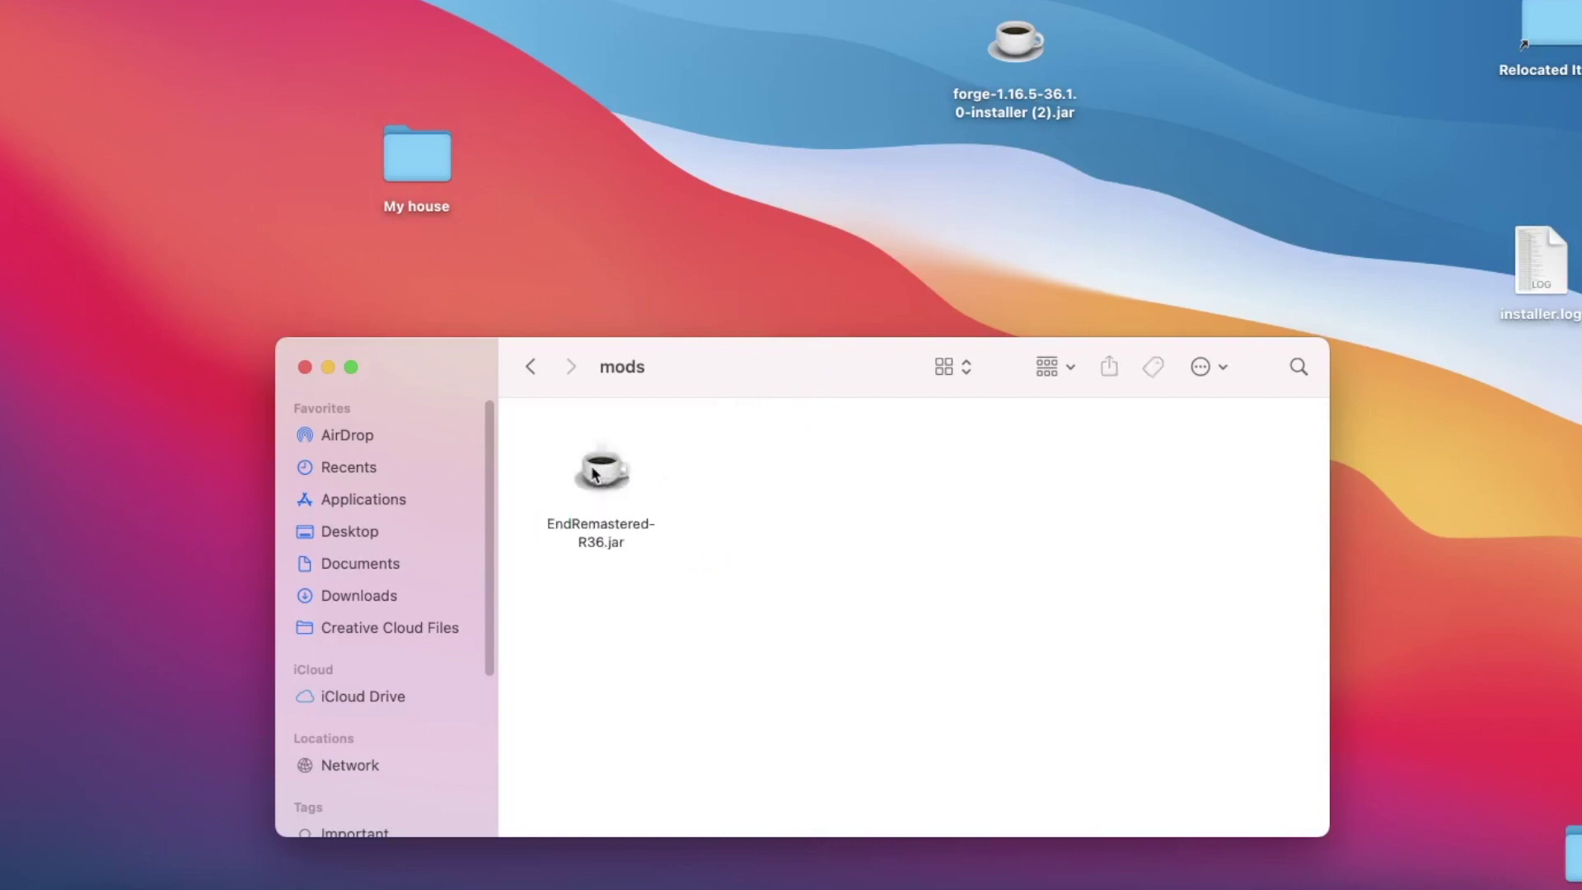
- Duplicate EndRemastered-R36.jar in the server's mods folder, move the copy to the desktop, and close the folder window
right_click(594, 474)
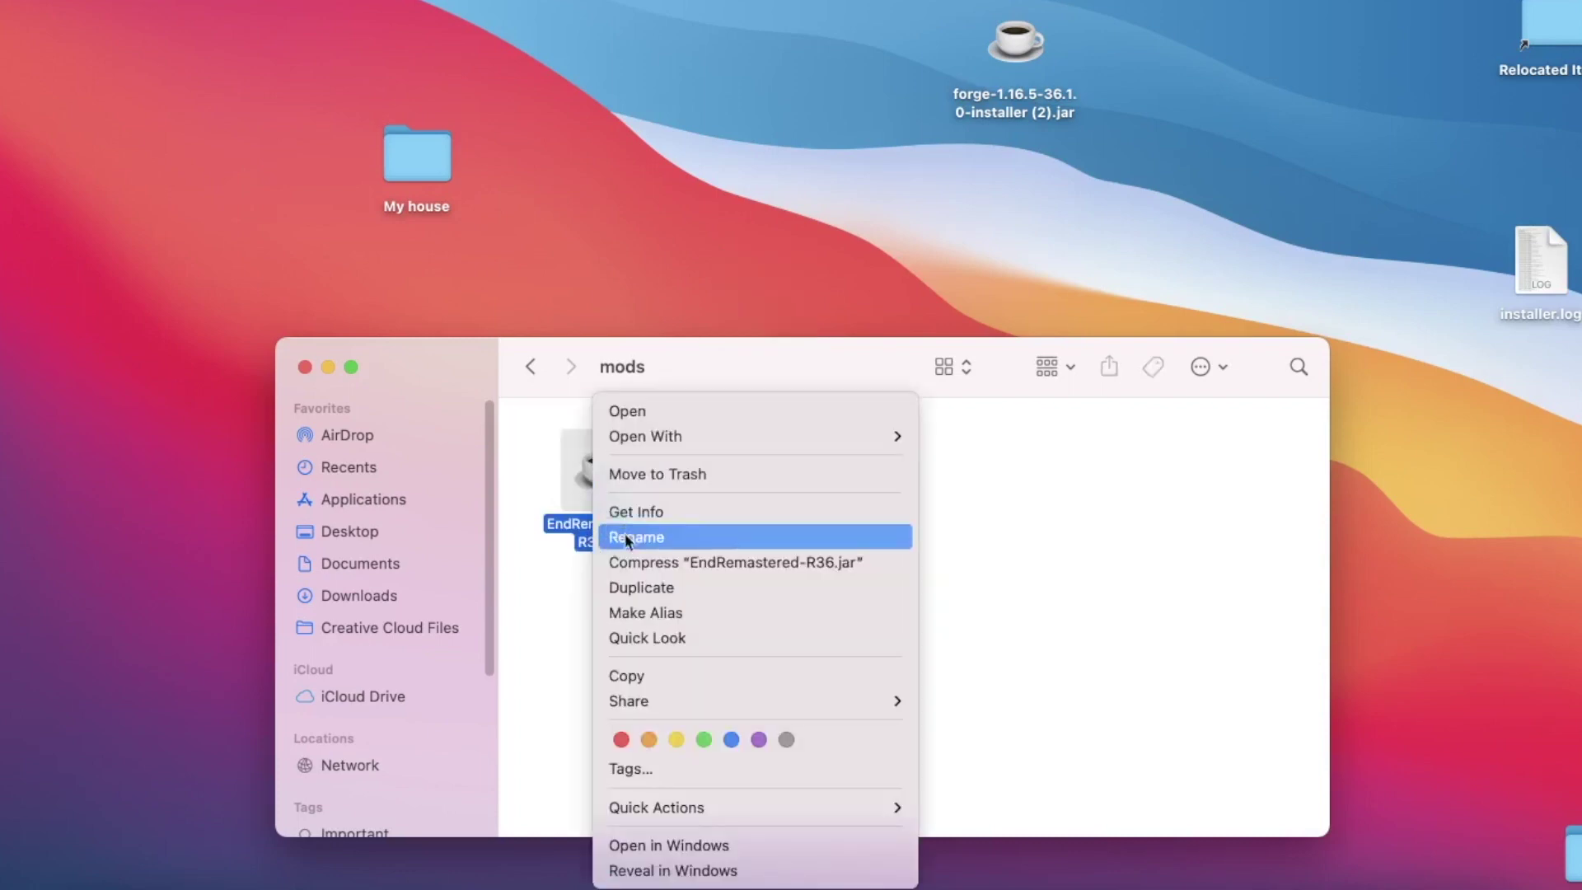
left_click(636, 587)
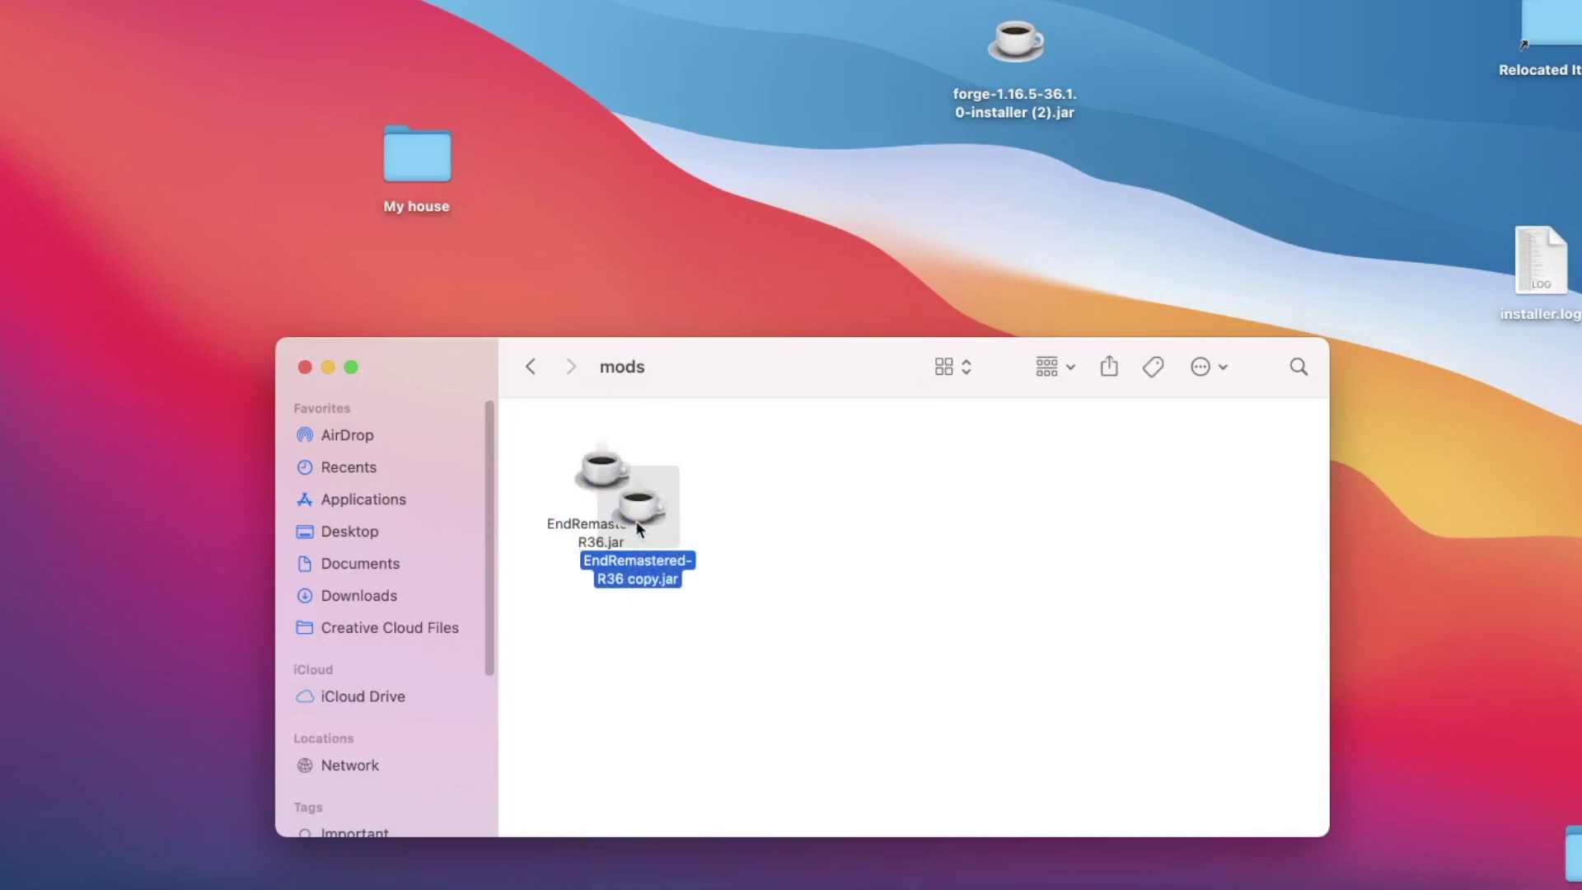
left_click_drag(636, 521, 765, 183)
left_click(303, 369)
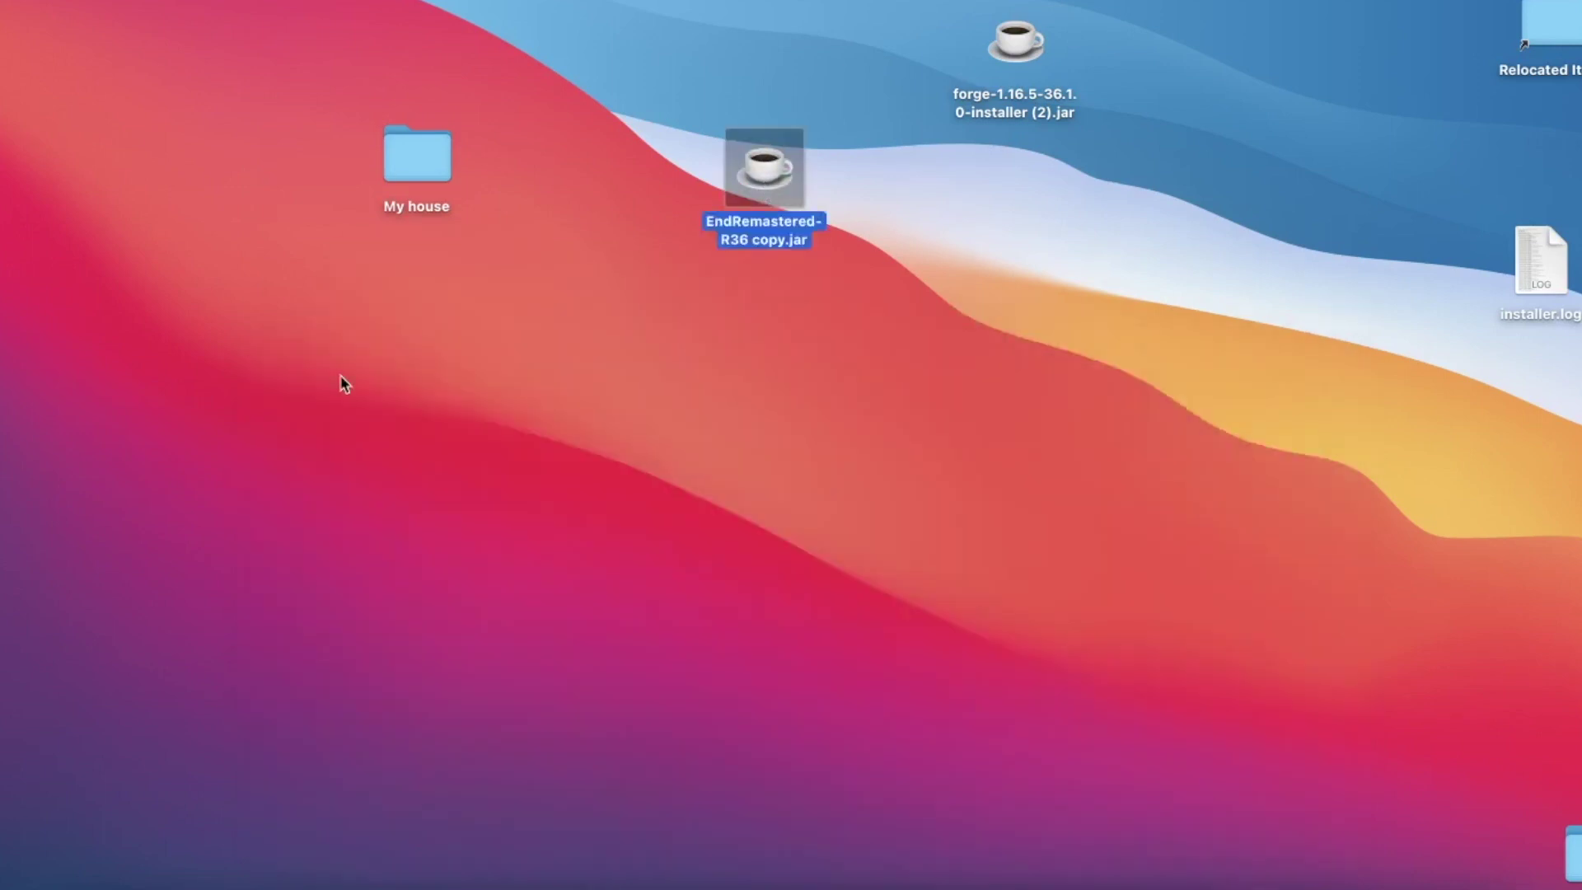
left_click(341, 382)
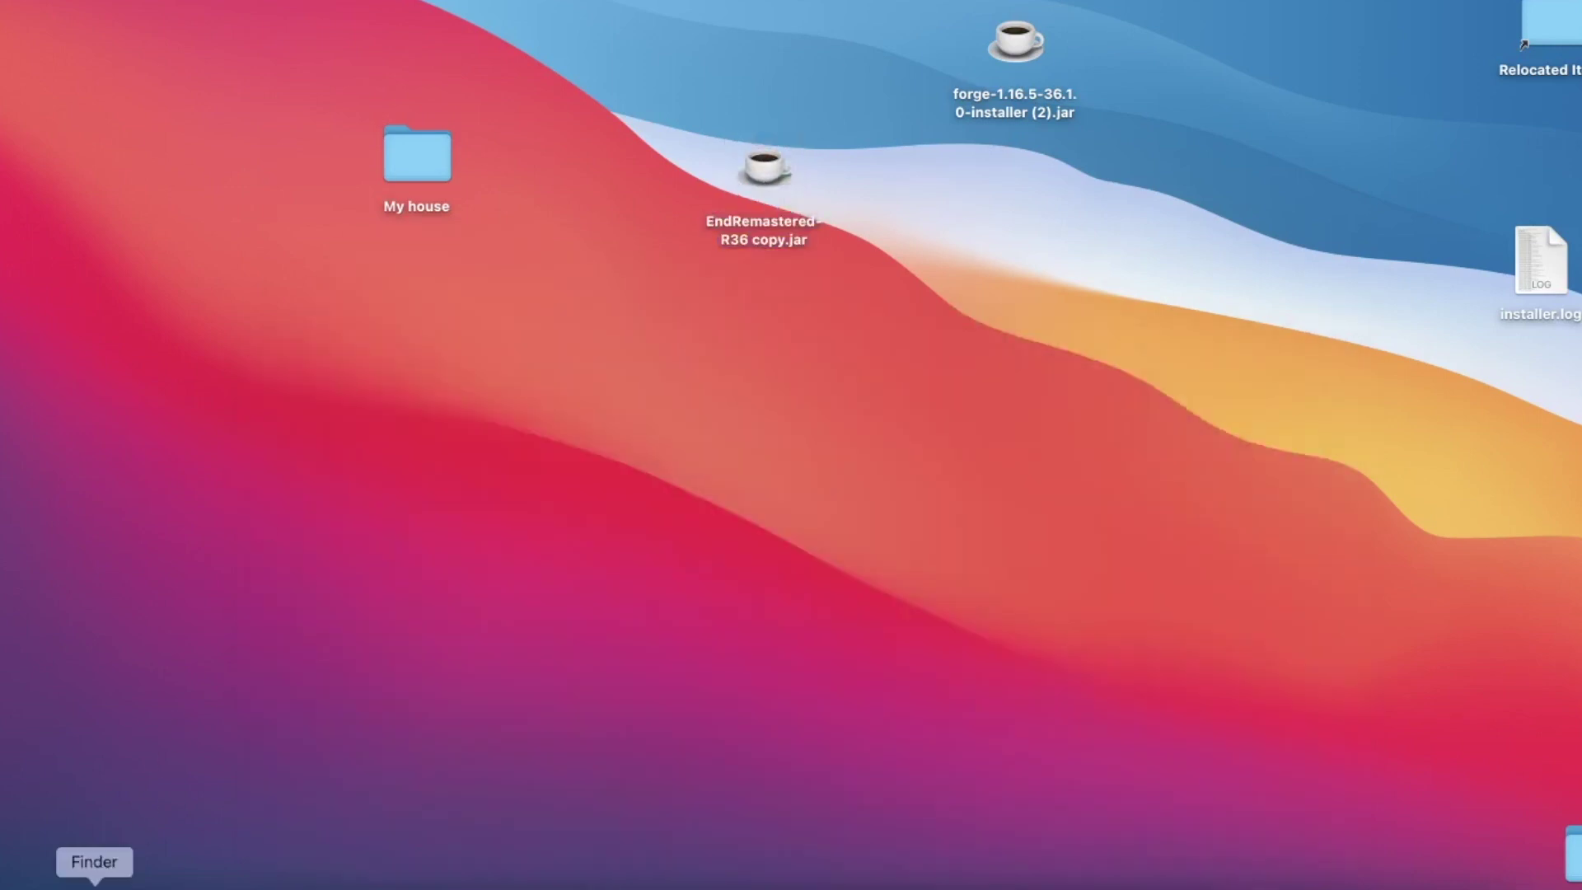
- In Finder, open the hidden user Library folder and go to the minecraft folder inside Application Support
left_click(94, 885)
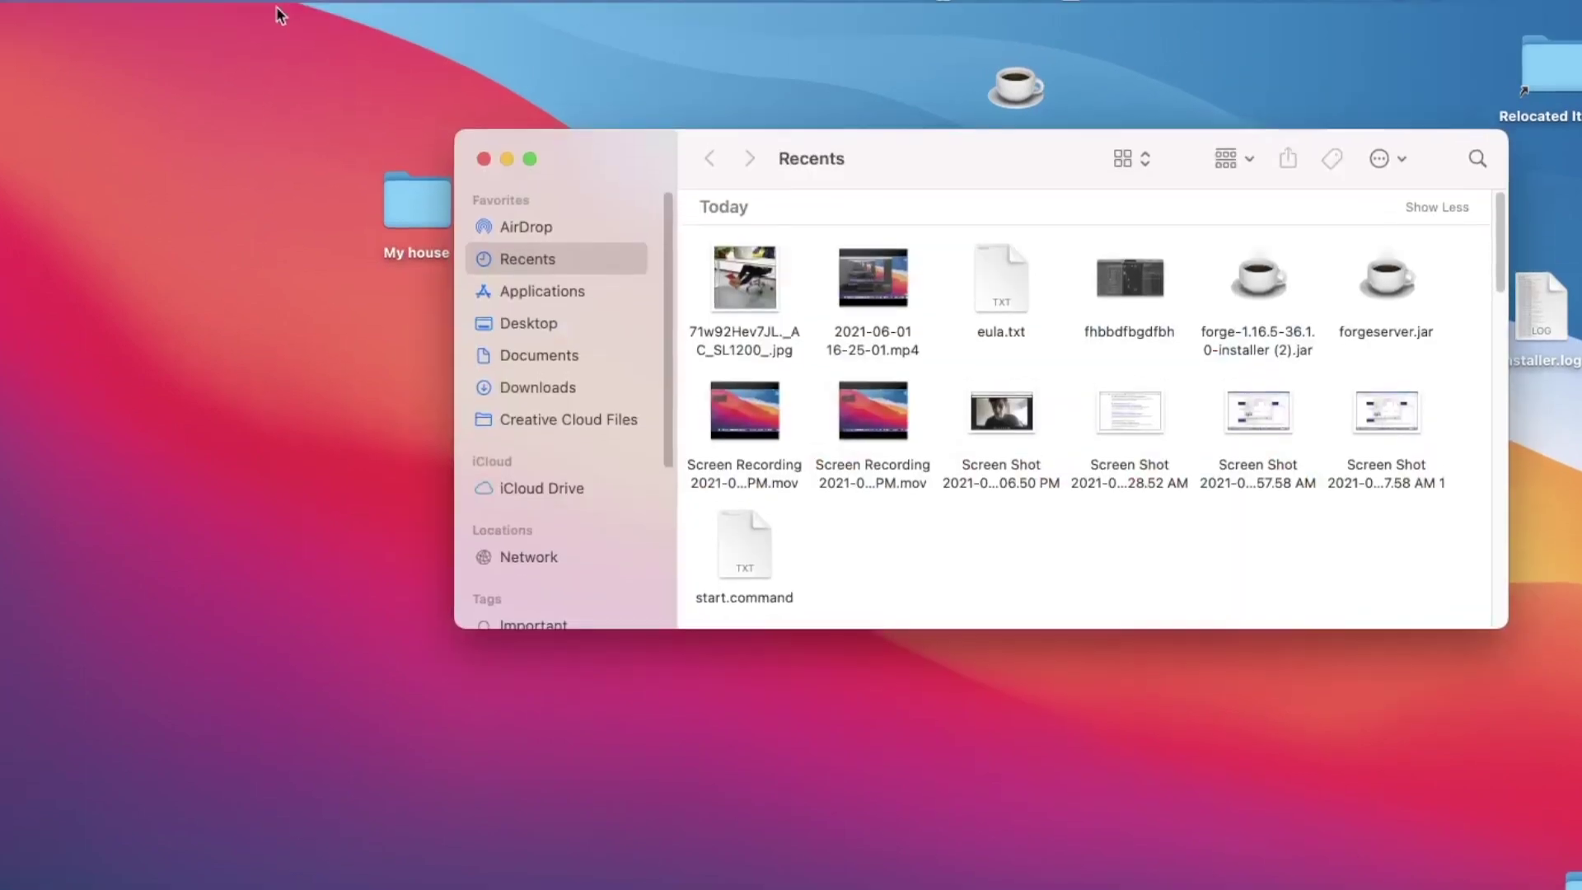
left_click(270, 14)
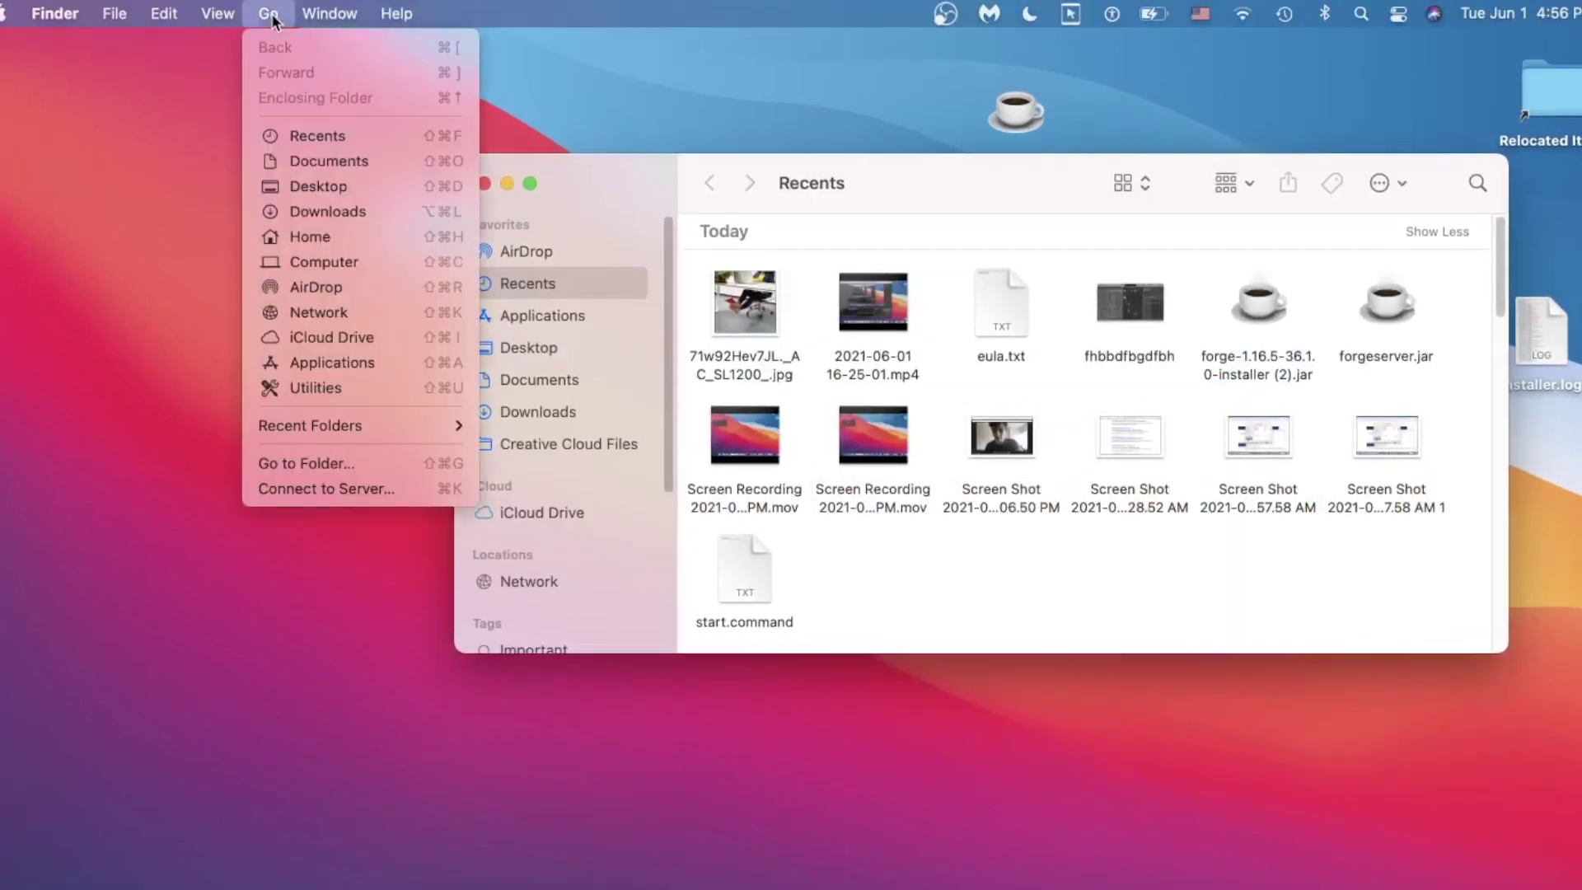
key("alt")
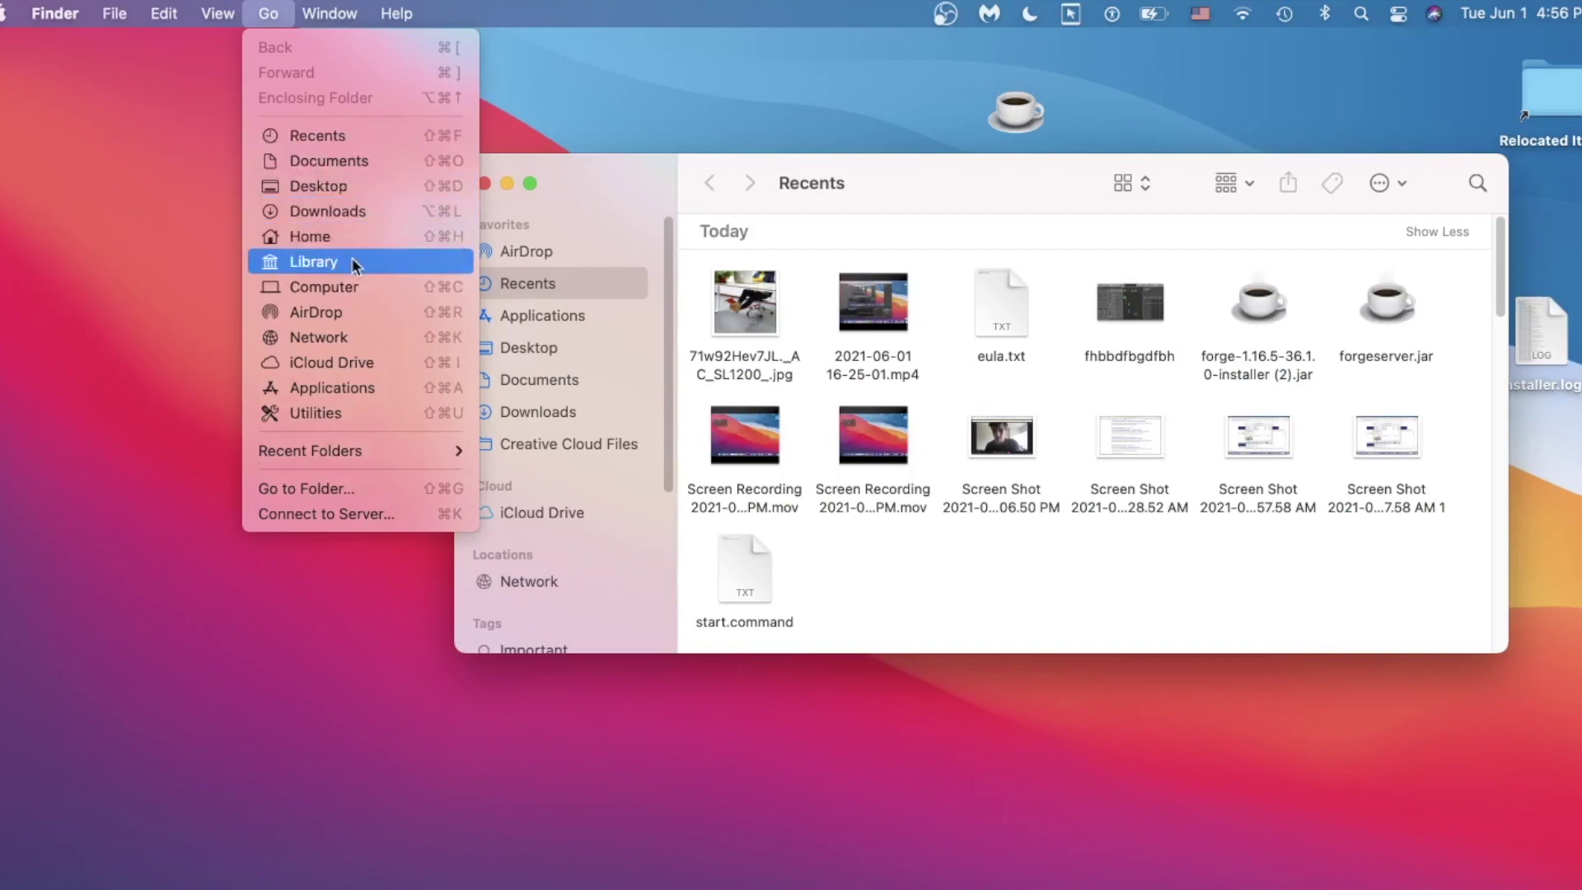
left_click(352, 262)
left_click_drag(898, 121, 763, 163)
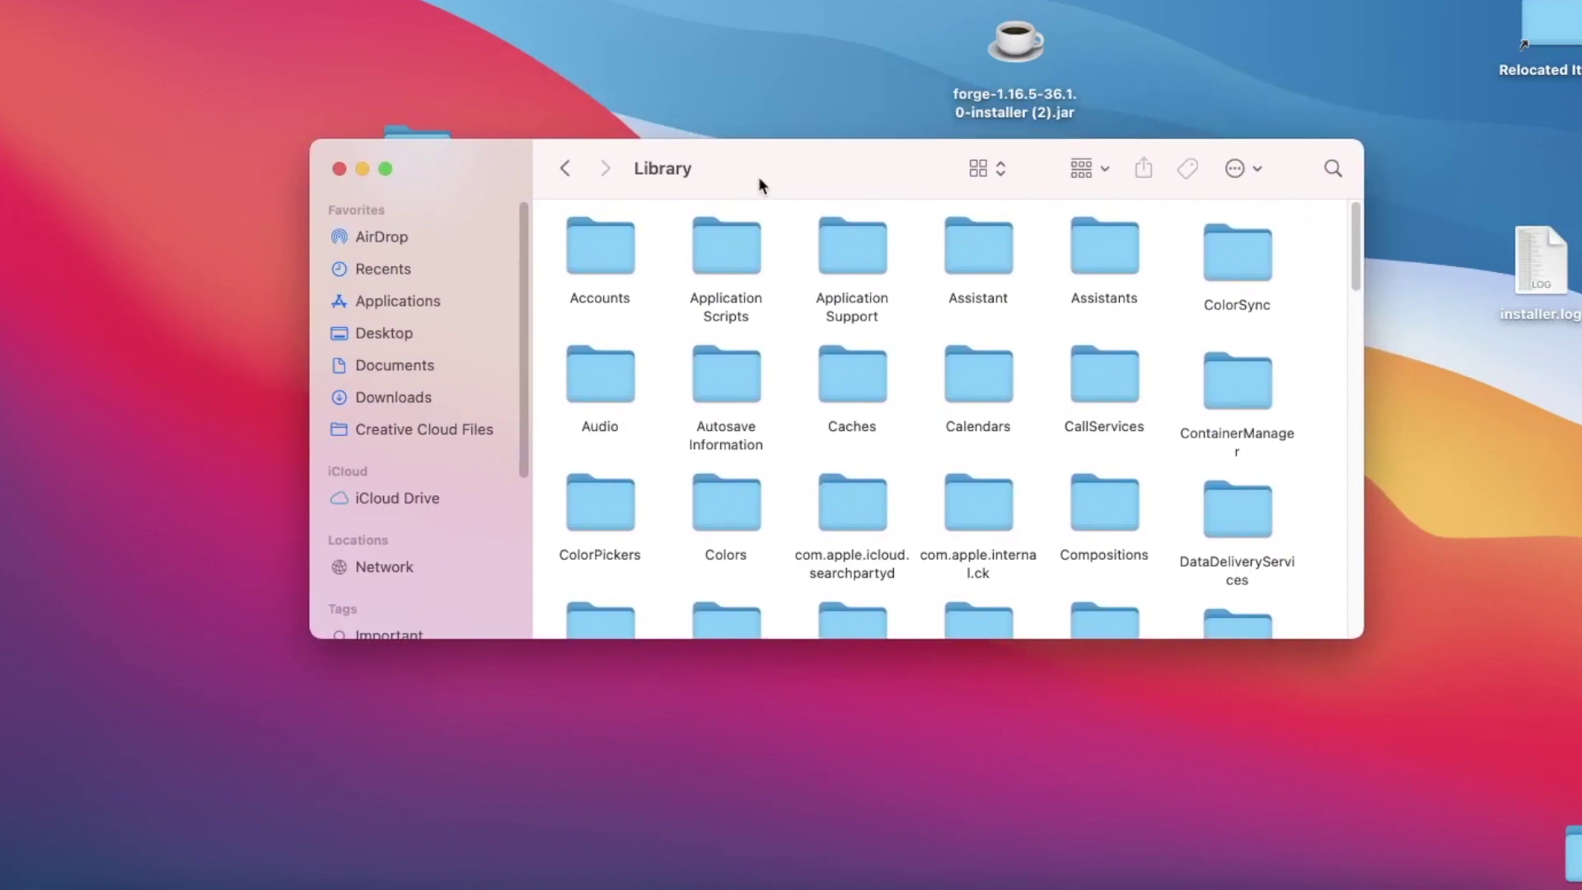
double_click(851, 258)
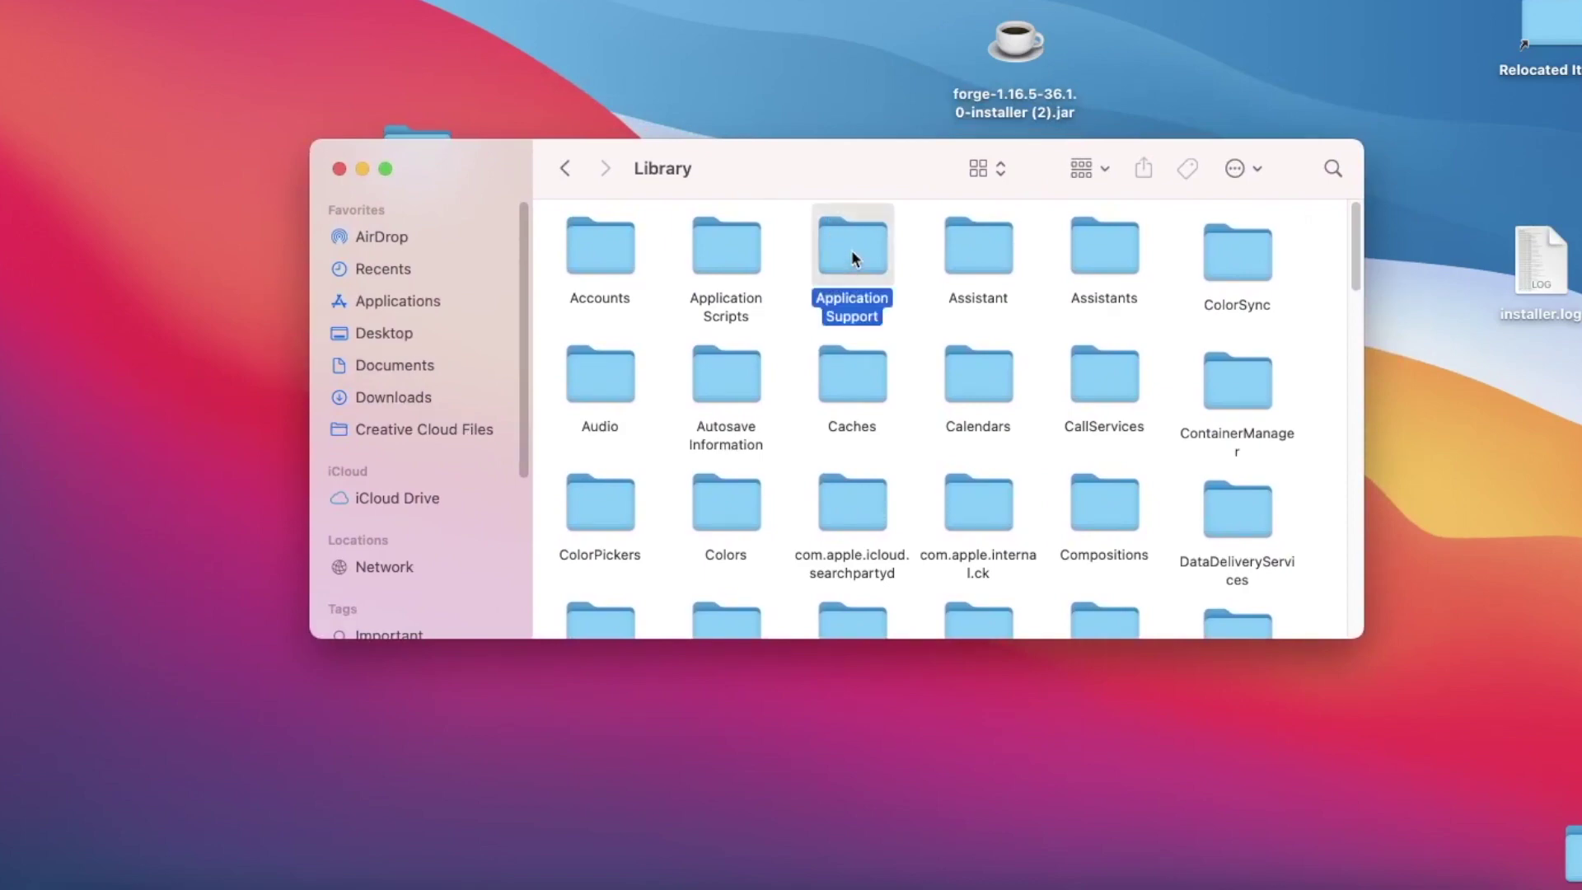
type("min")
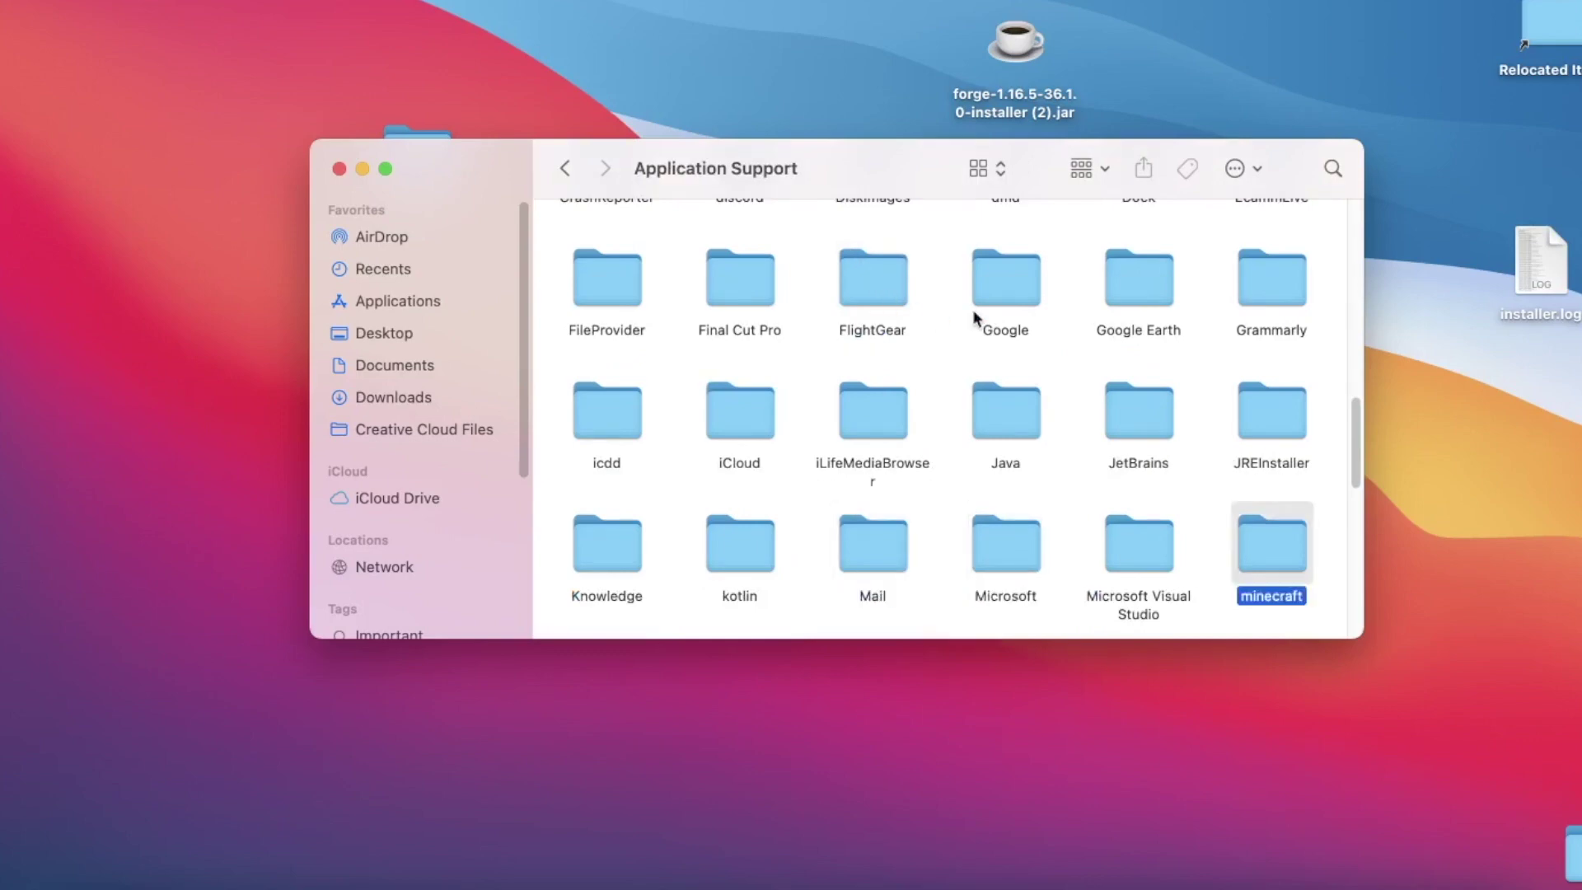
double_click(1268, 551)
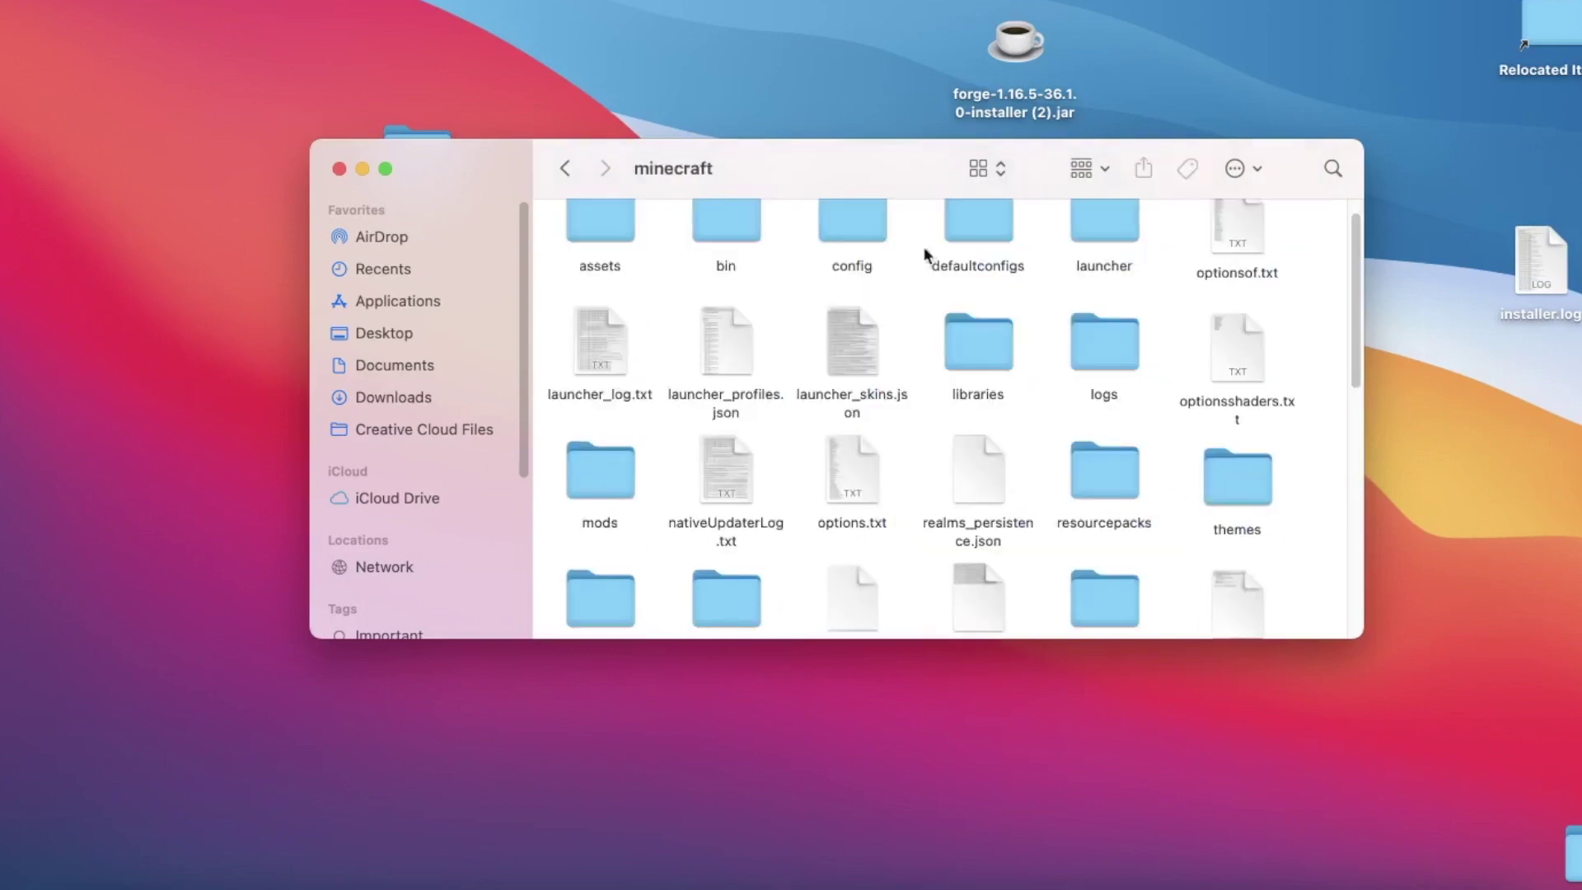
- Open the mods folder inside the minecraft folder and move EndRemastered-R36 copy.jar from the desktop into it
left_click_drag(826, 170, 886, 336)
double_click(809, 431)
left_click_drag(356, 87, 482, 252)
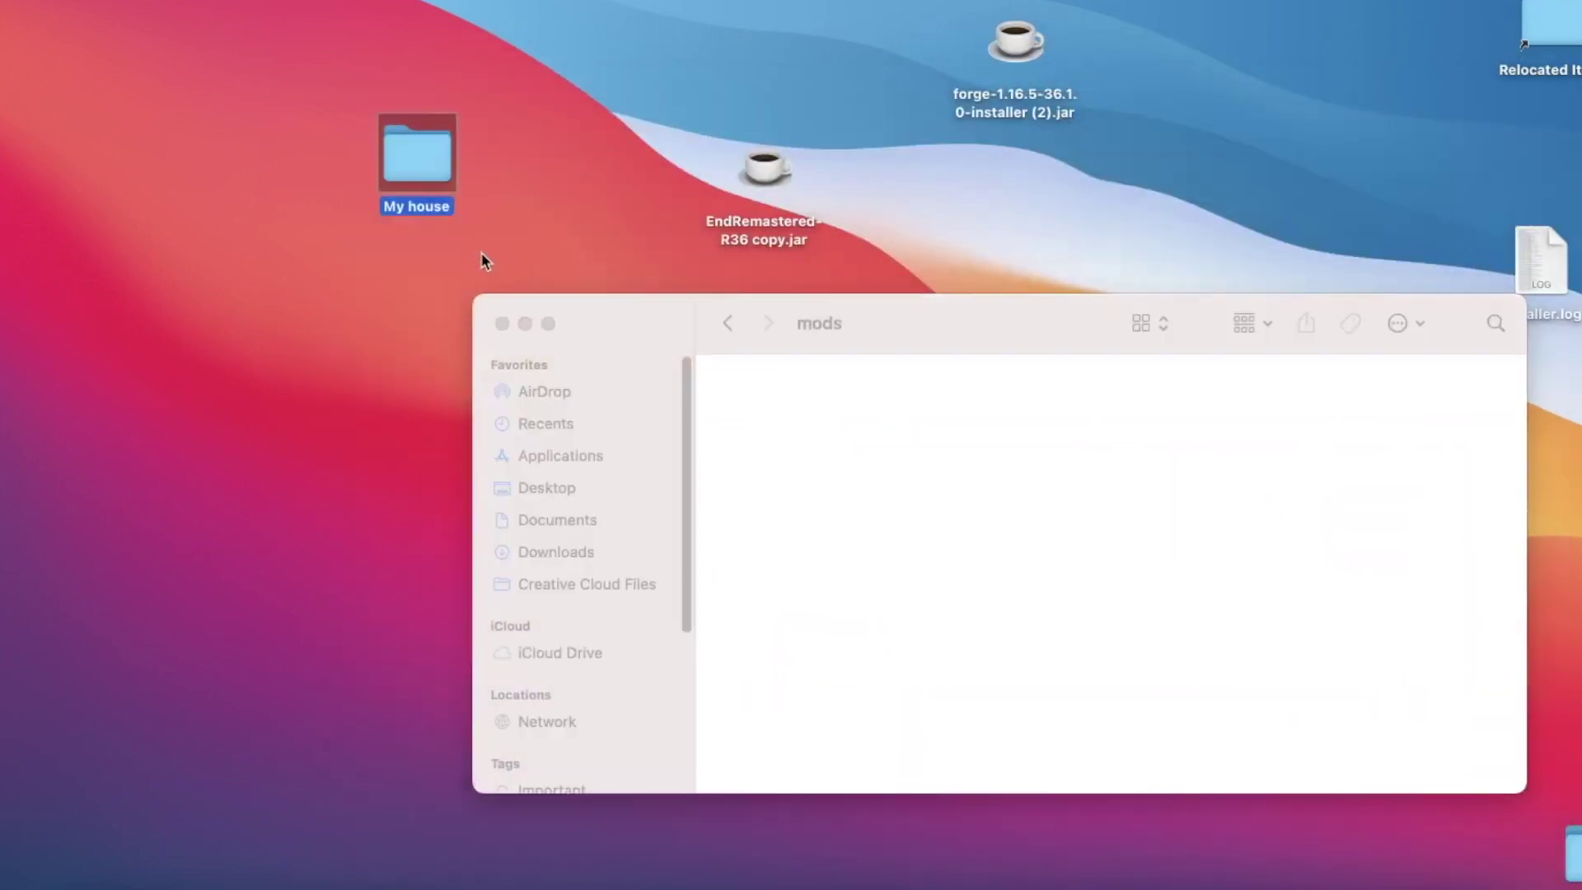
left_click(481, 252)
left_click(774, 174)
left_click_drag(775, 173, 809, 408)
left_click_drag(659, 318, 459, 345)
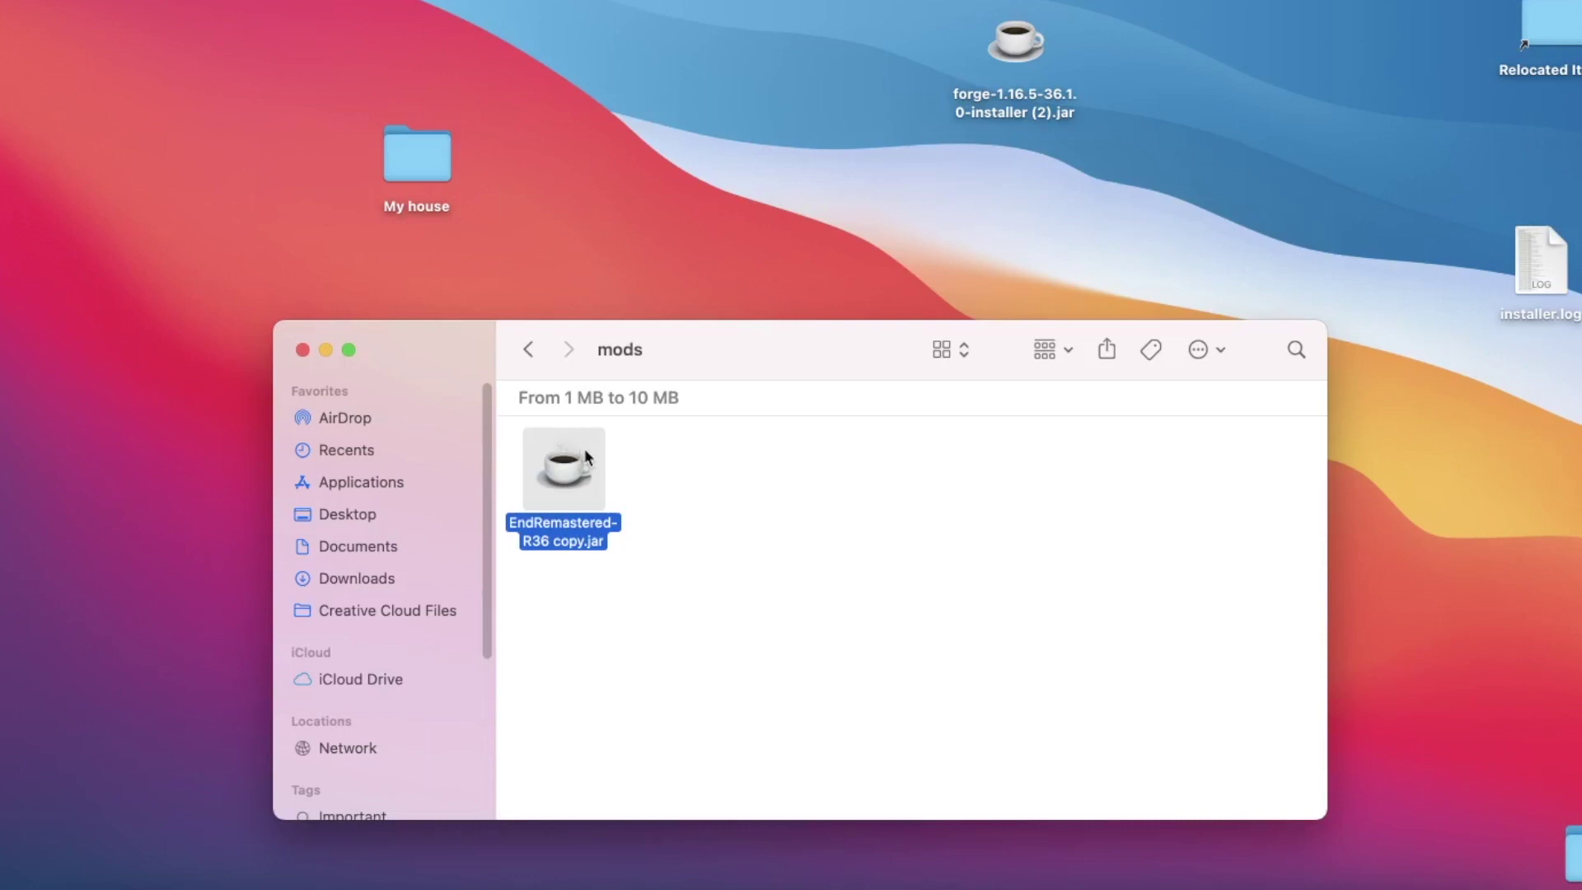
left_click(719, 589)
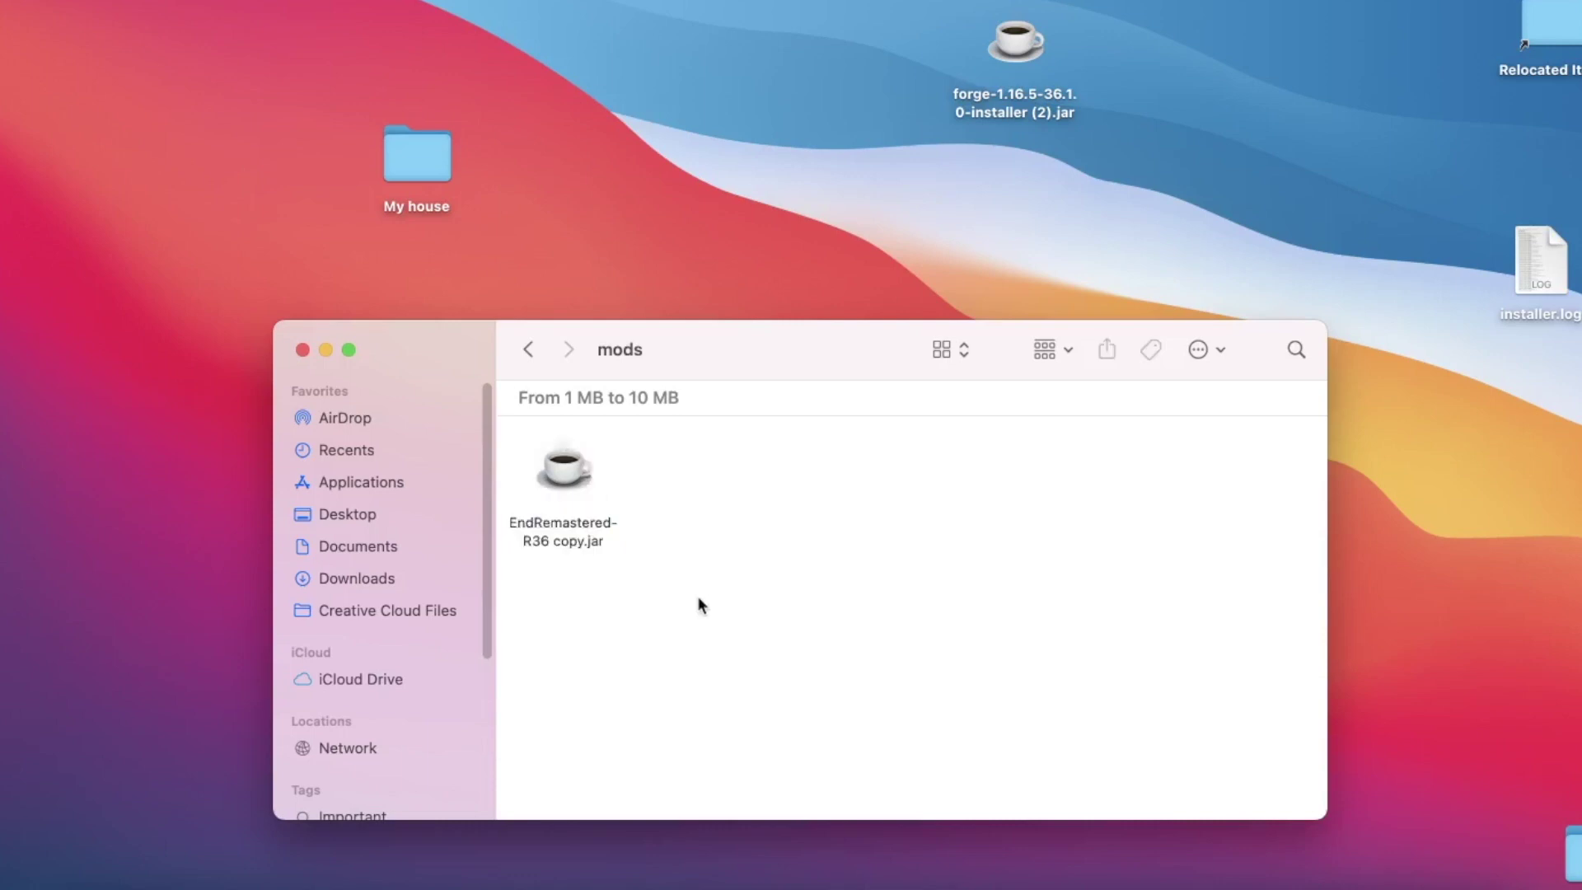
left_click_drag(698, 596, 501, 414)
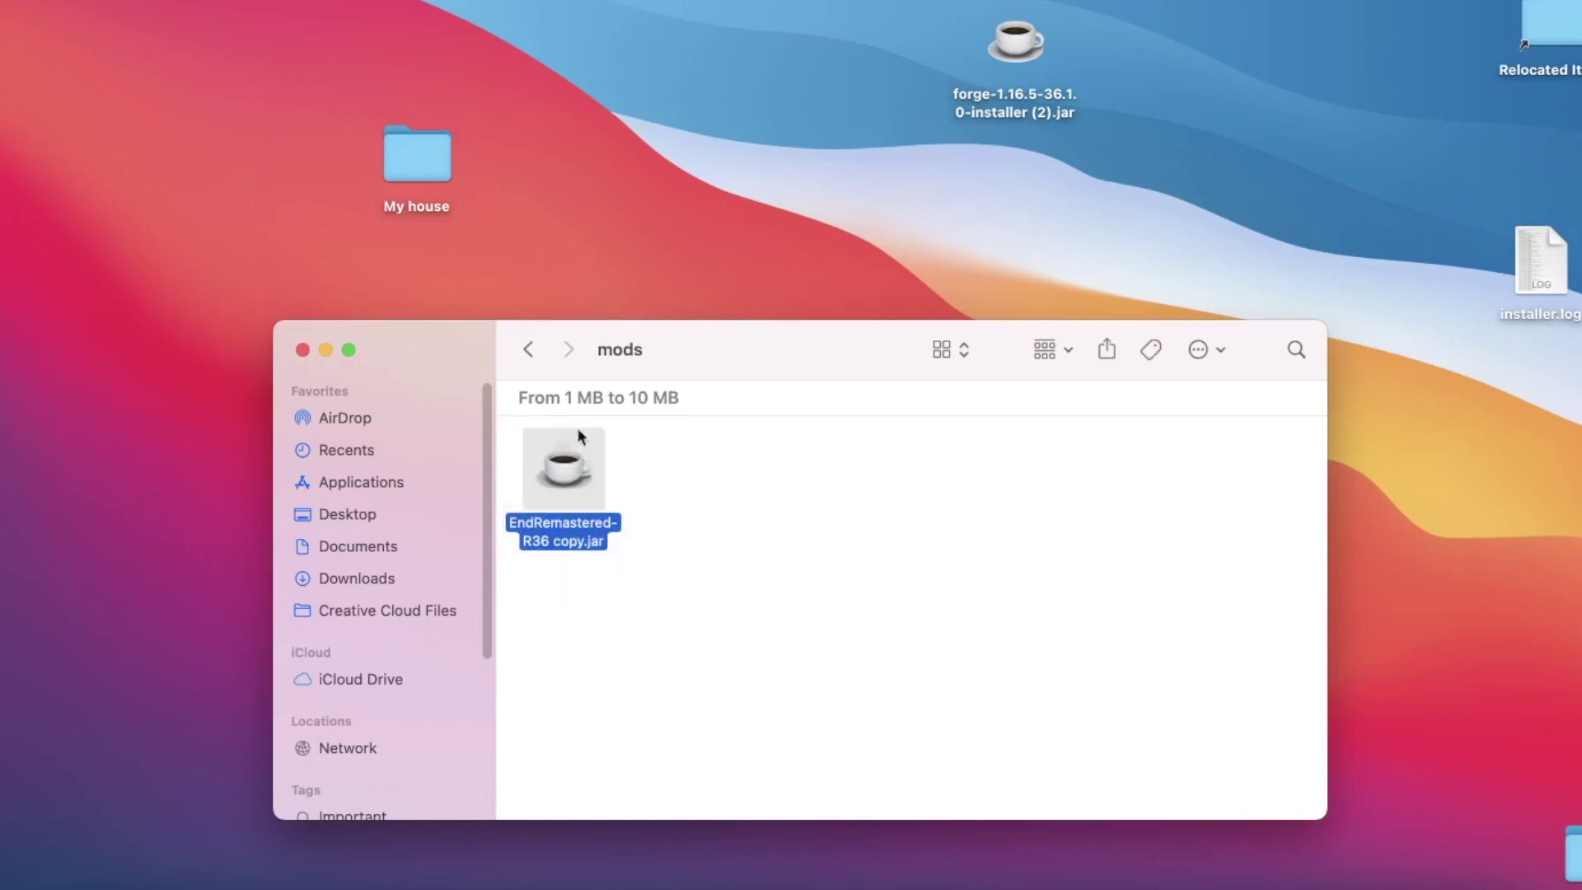
left_click(732, 554)
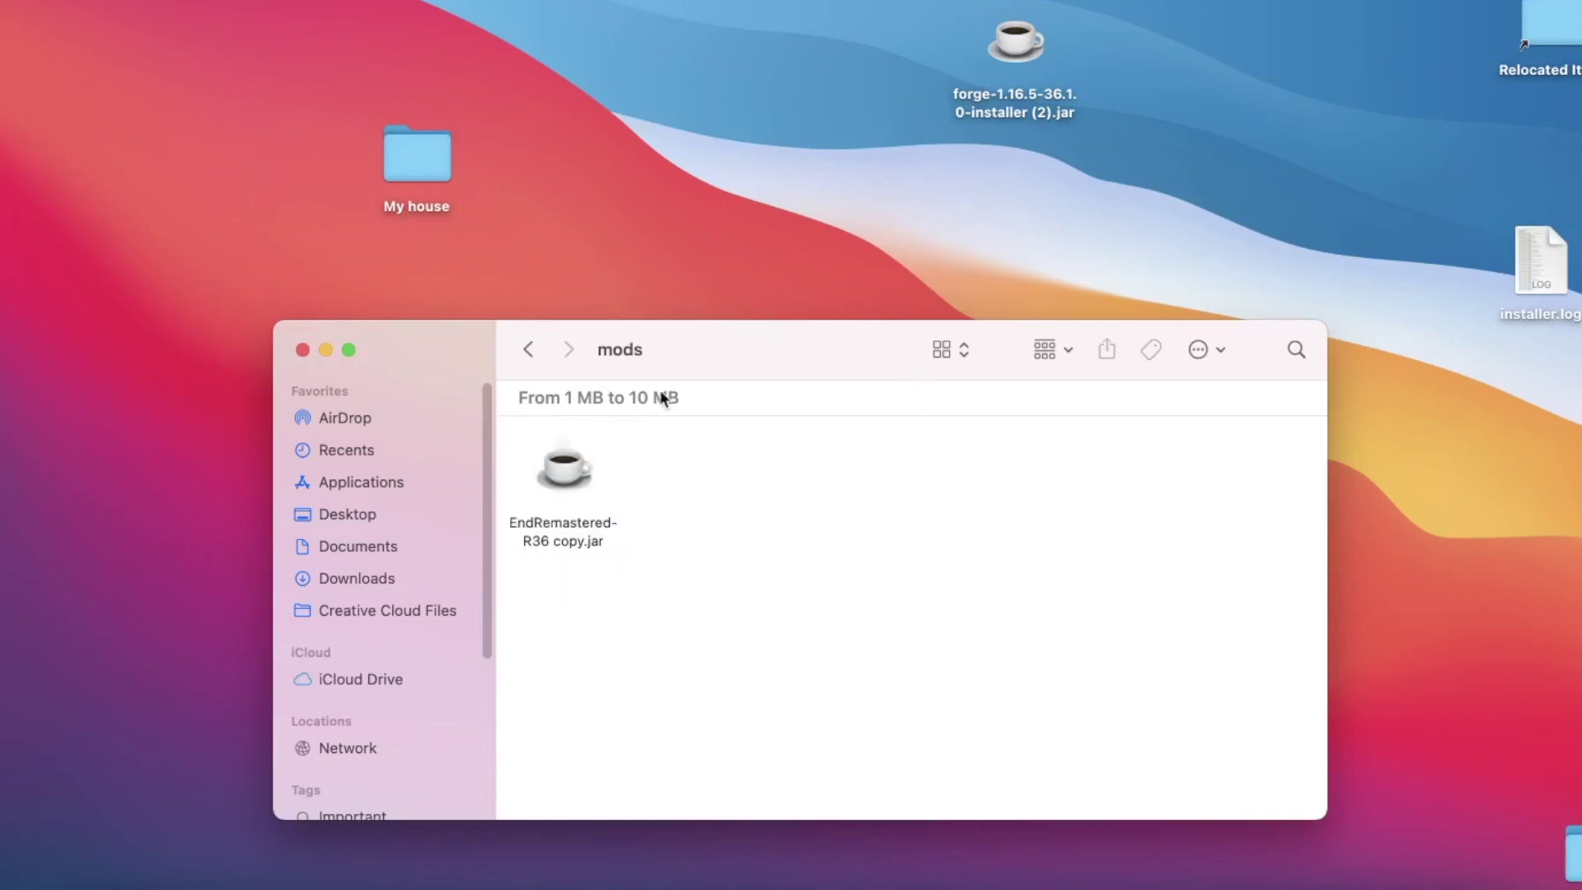
left_click_drag(767, 340, 873, 330)
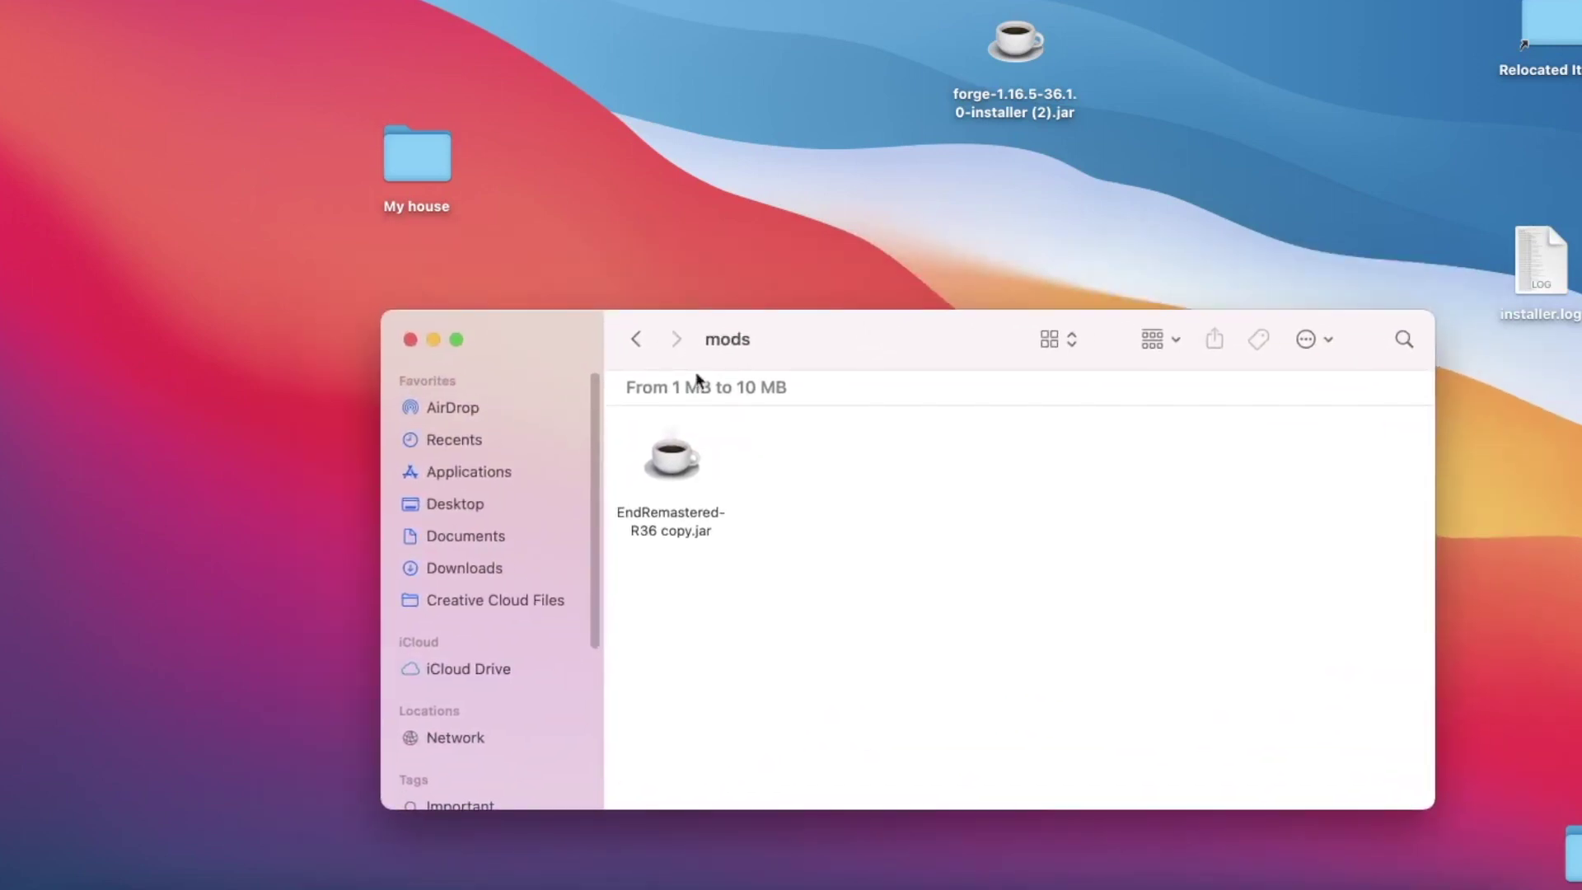
- Close the mods folder, run start.command from the My house folder to start the server, and switch to the Minecraft Launcher
left_click(409, 339)
double_click(412, 153)
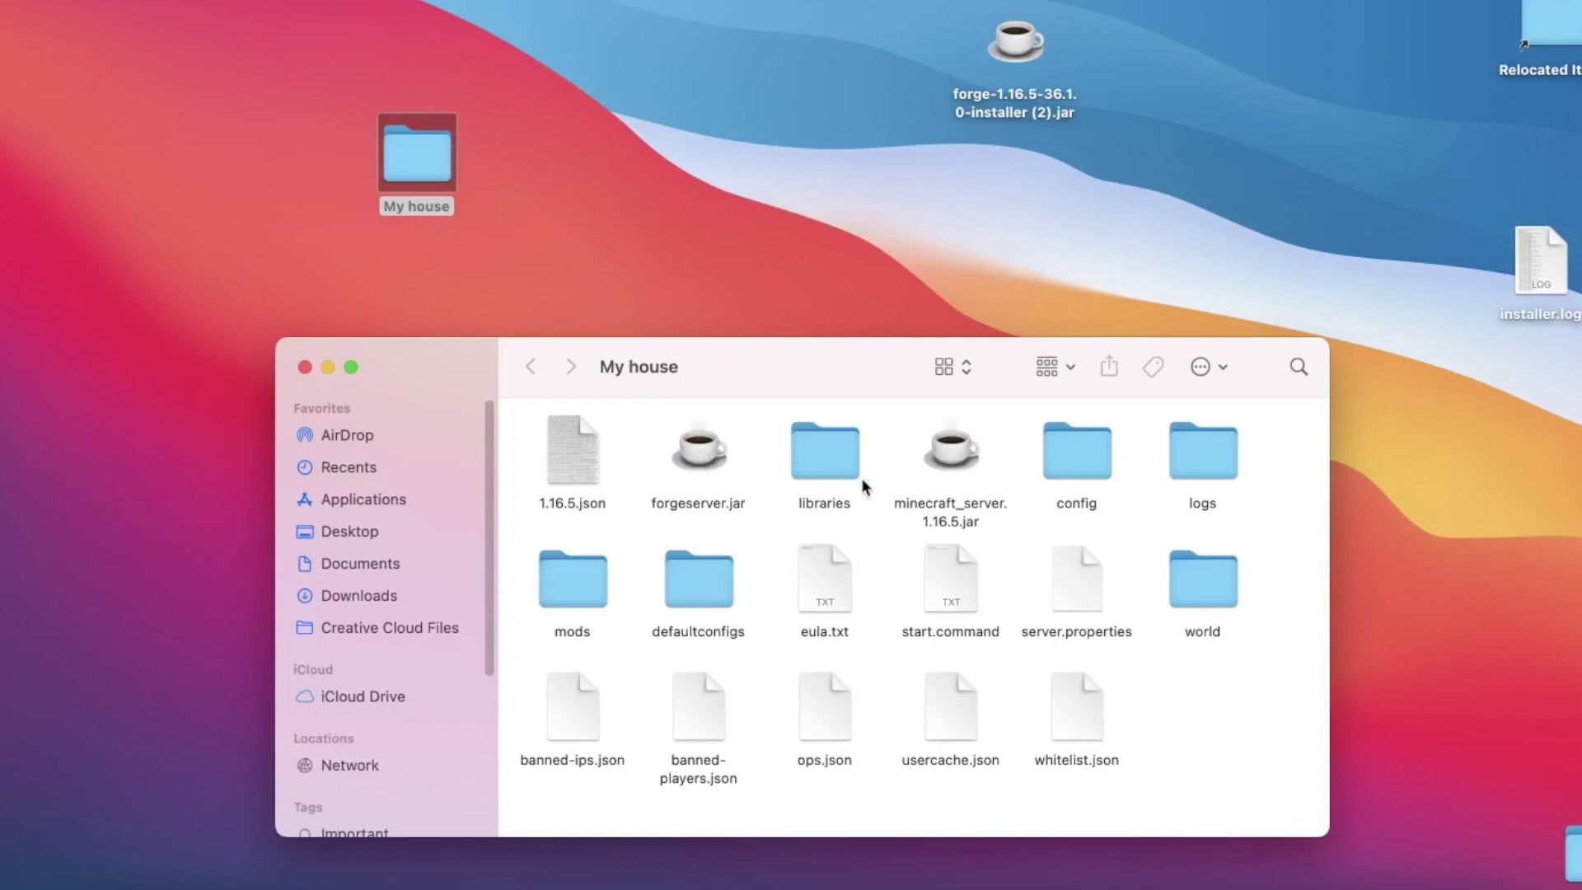
double_click(952, 600)
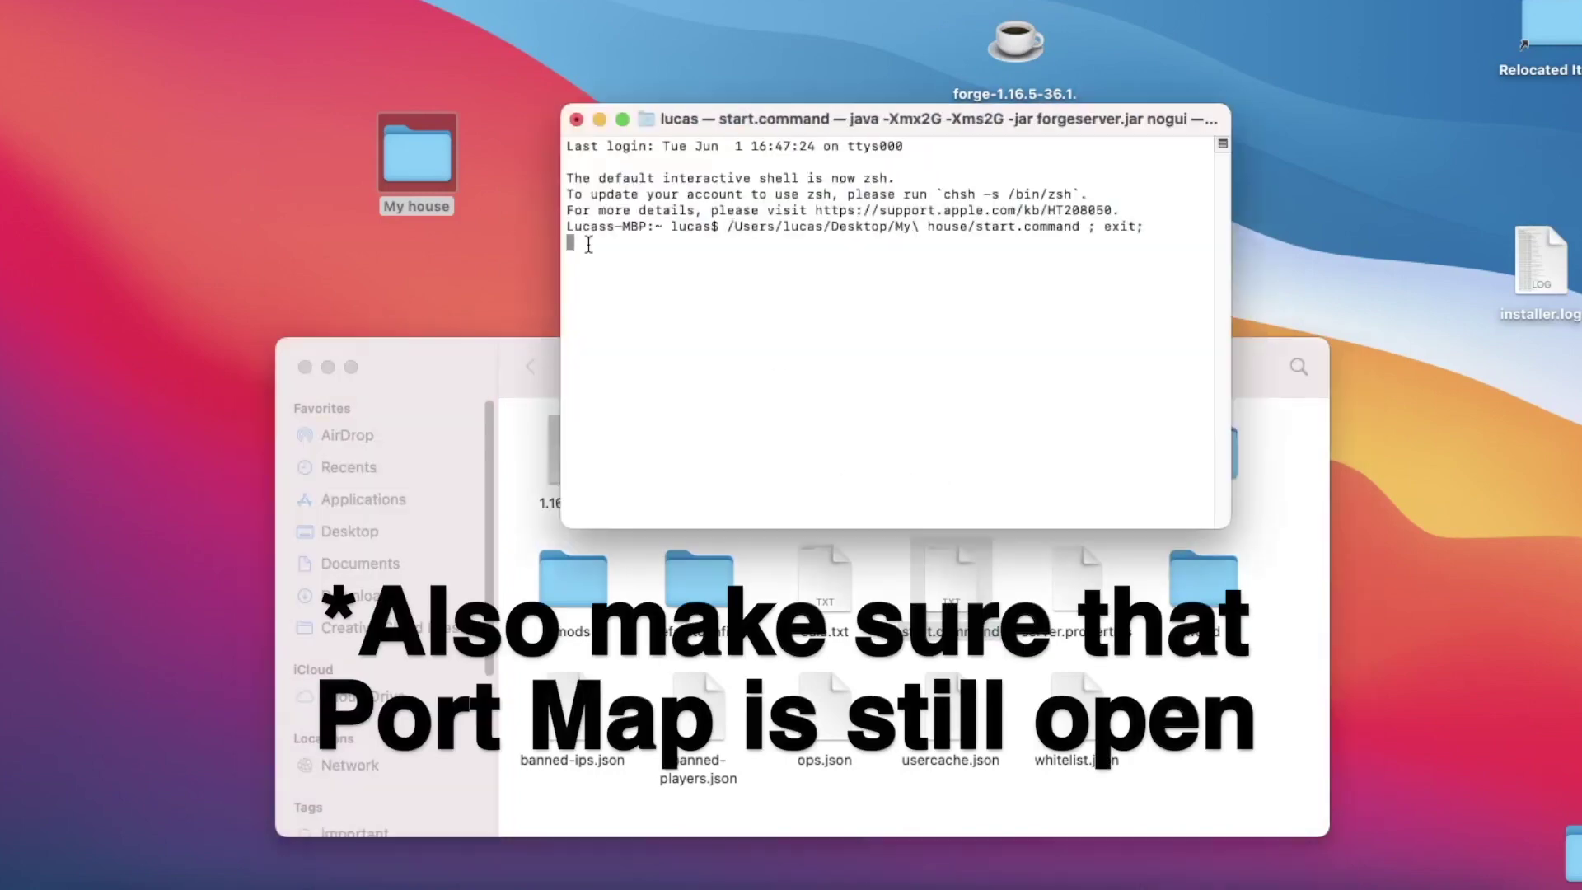
left_click_drag(683, 125, 739, 119)
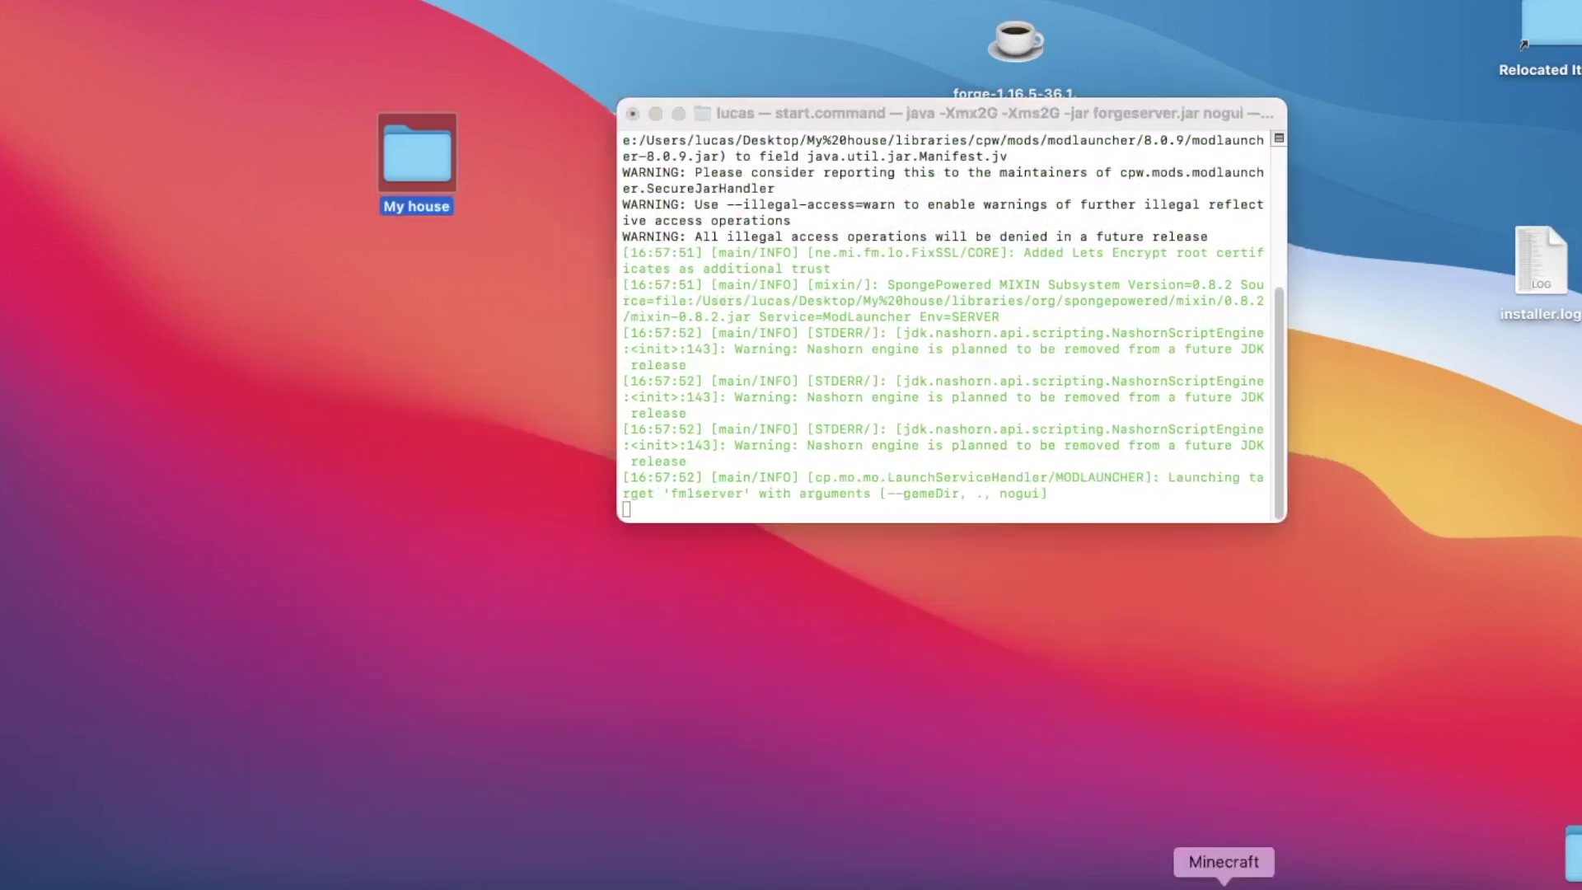
left_click(1224, 882)
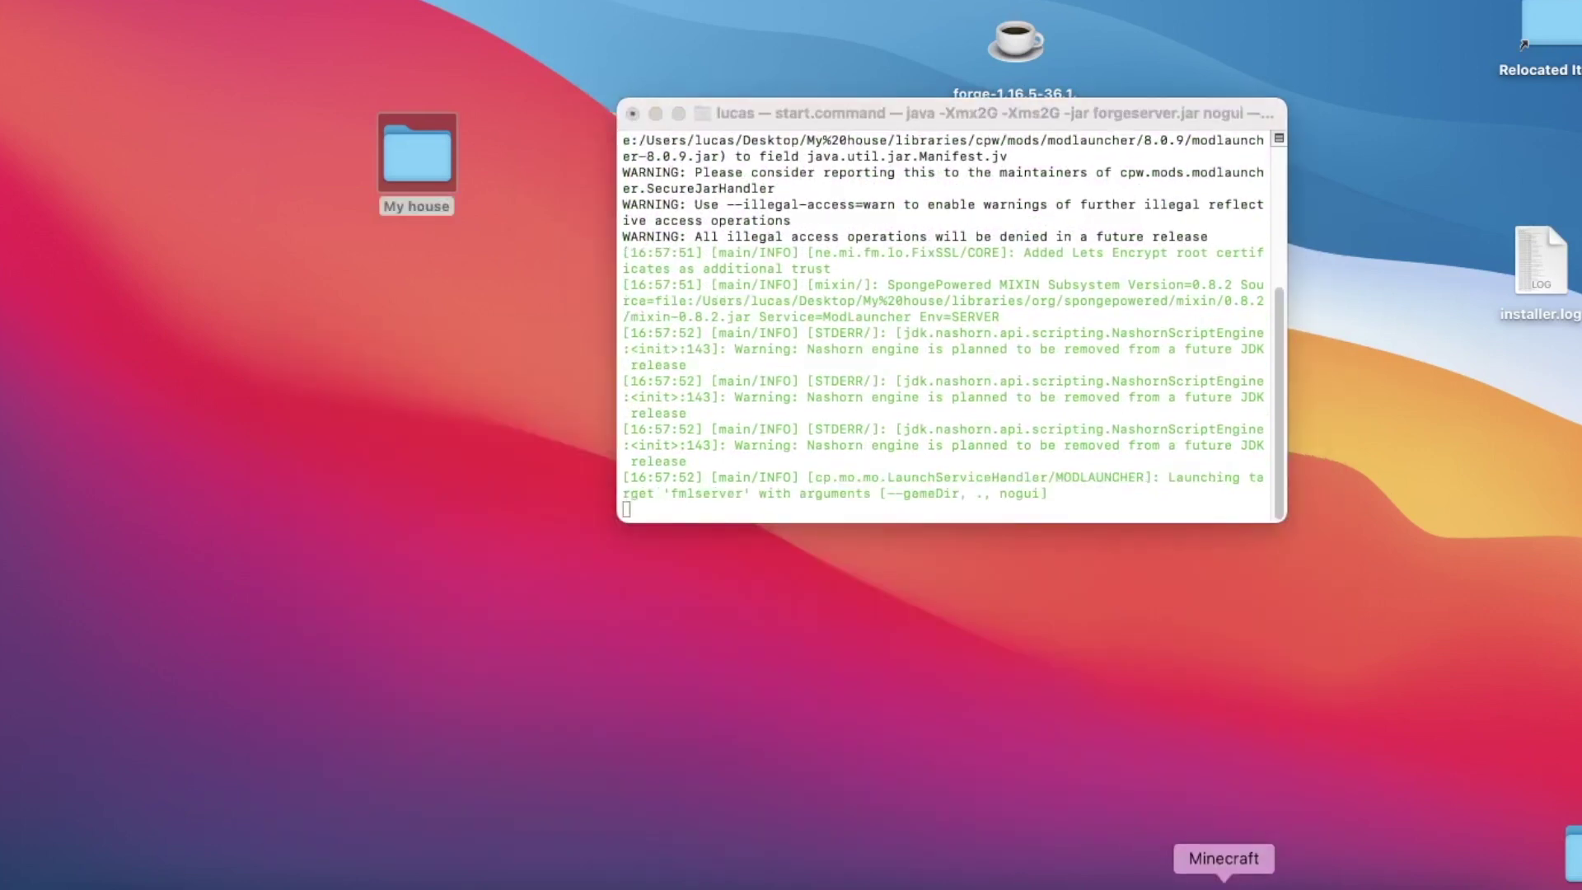
- Fill in a new installation named "1.16.5 forge" with version release 1.16.5-forge-36.1.0, and leave the form without creating it
left_click(425, 142)
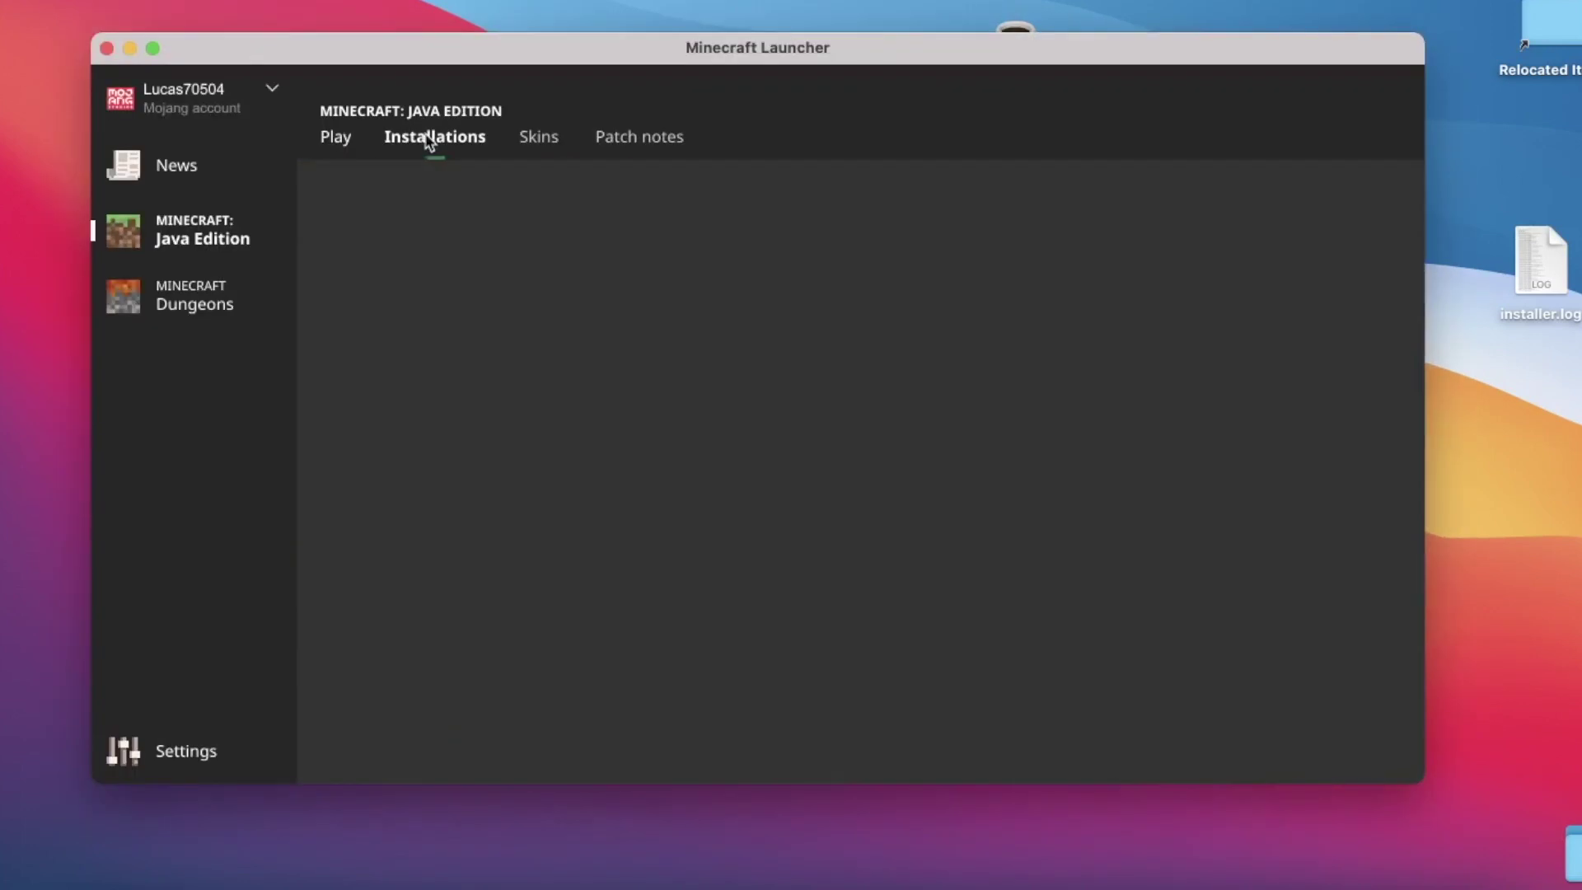
left_click(437, 280)
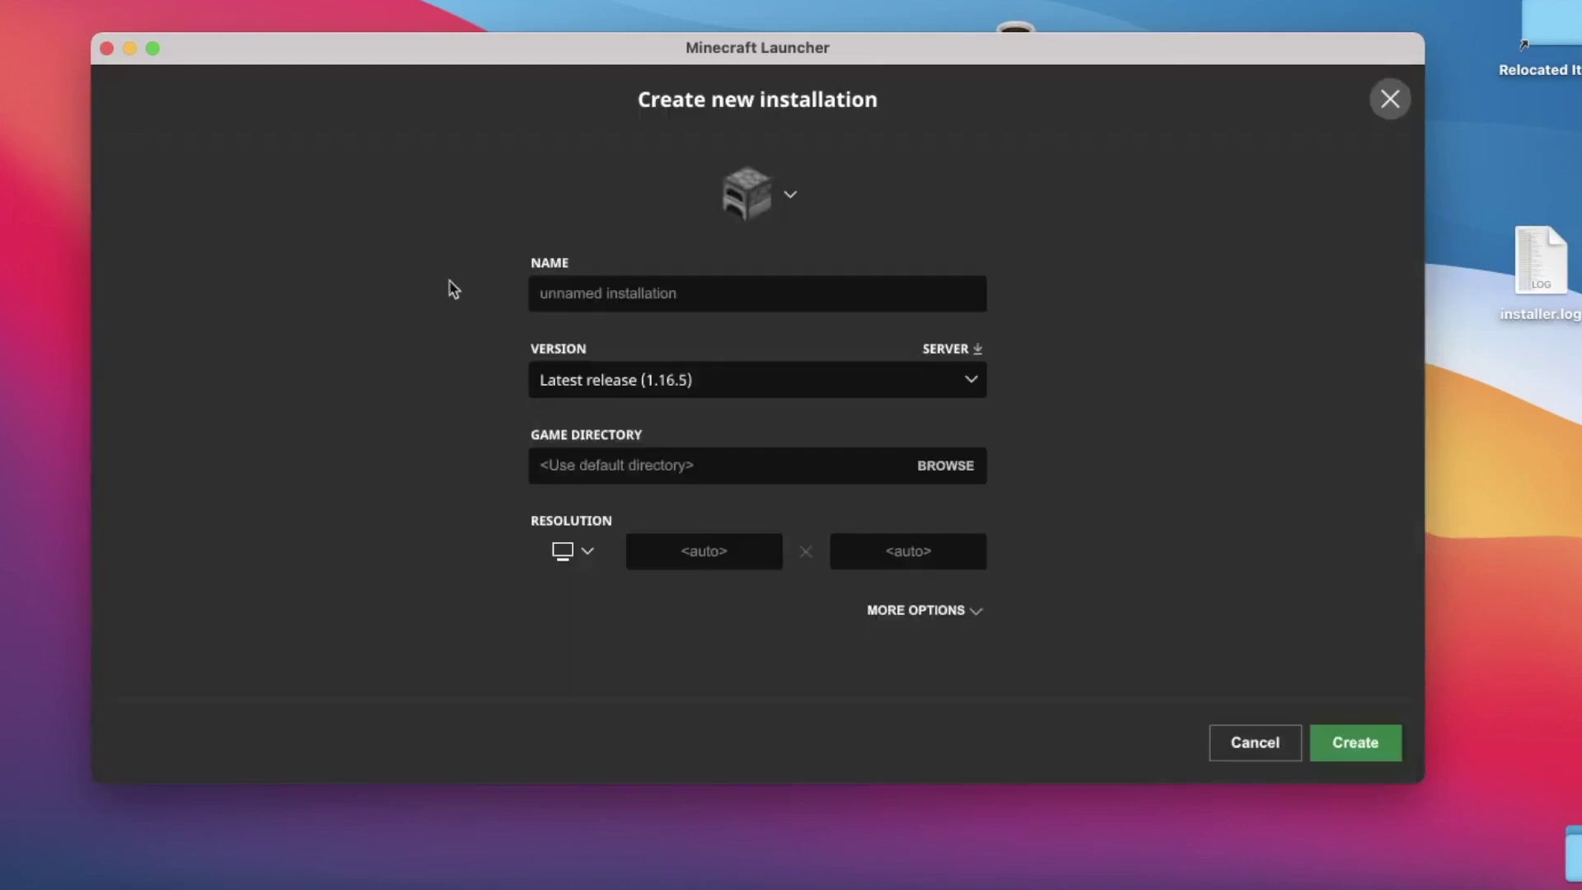
left_click(612, 296)
type("1.")
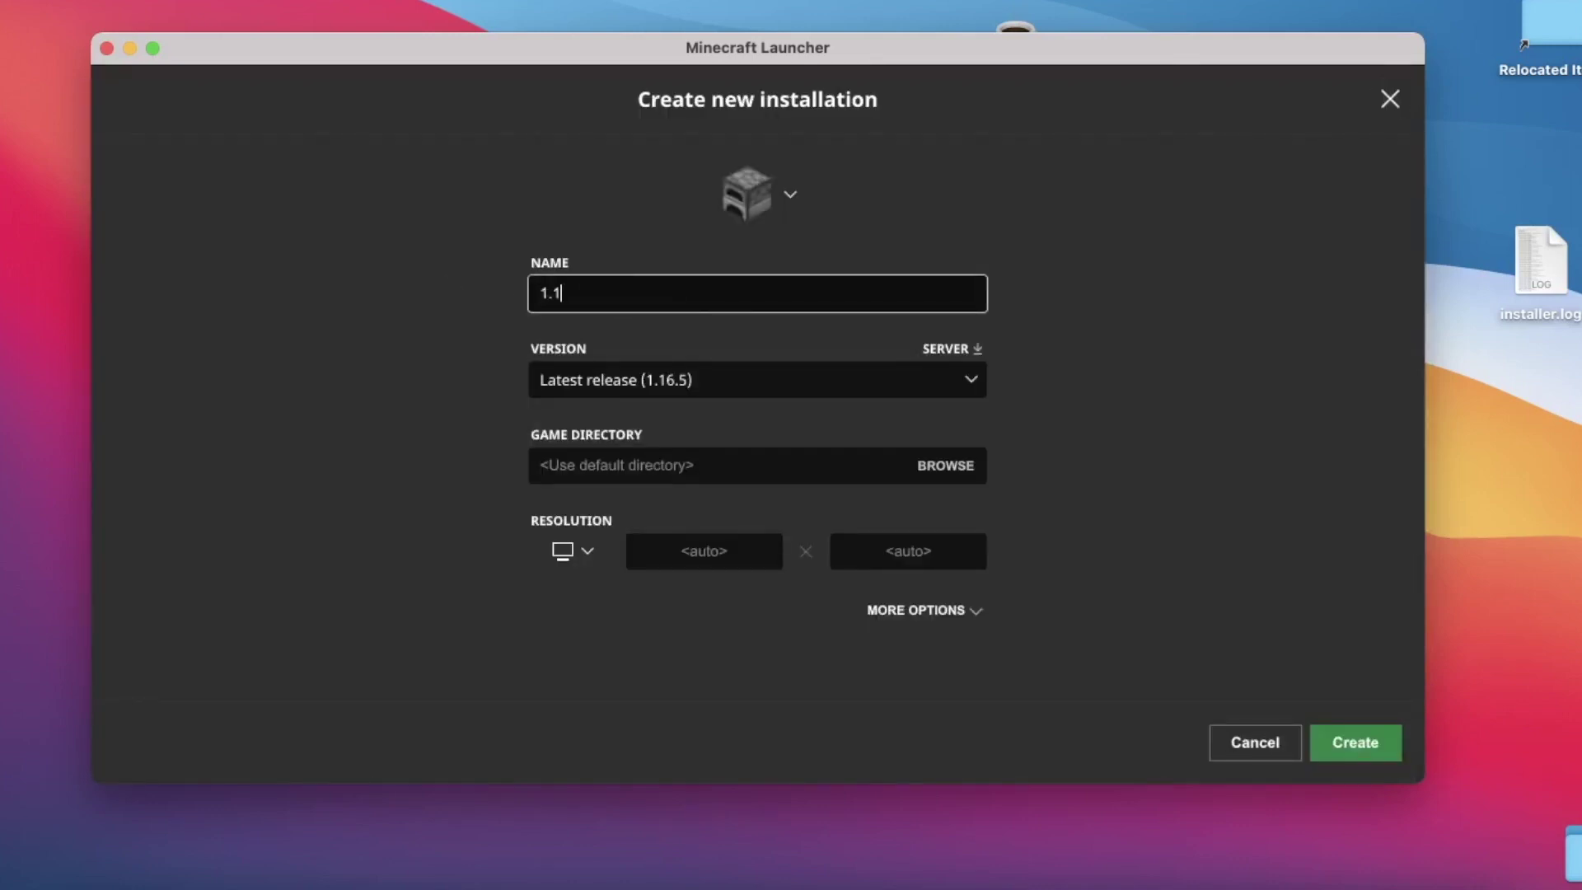
type("16.5 forgee")
left_click(671, 371)
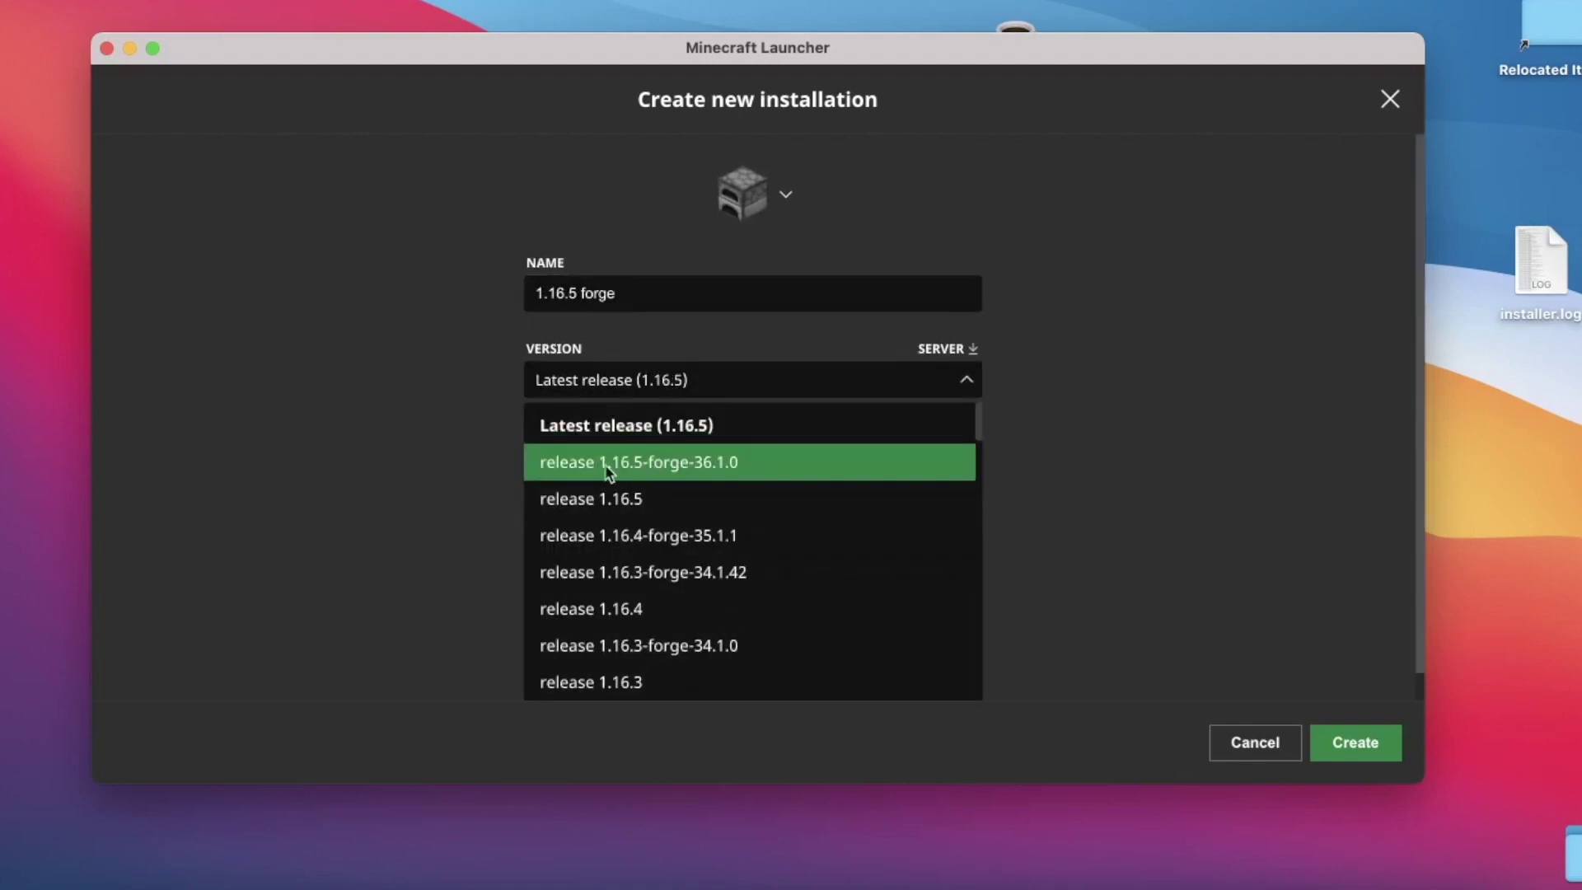
left_click(691, 462)
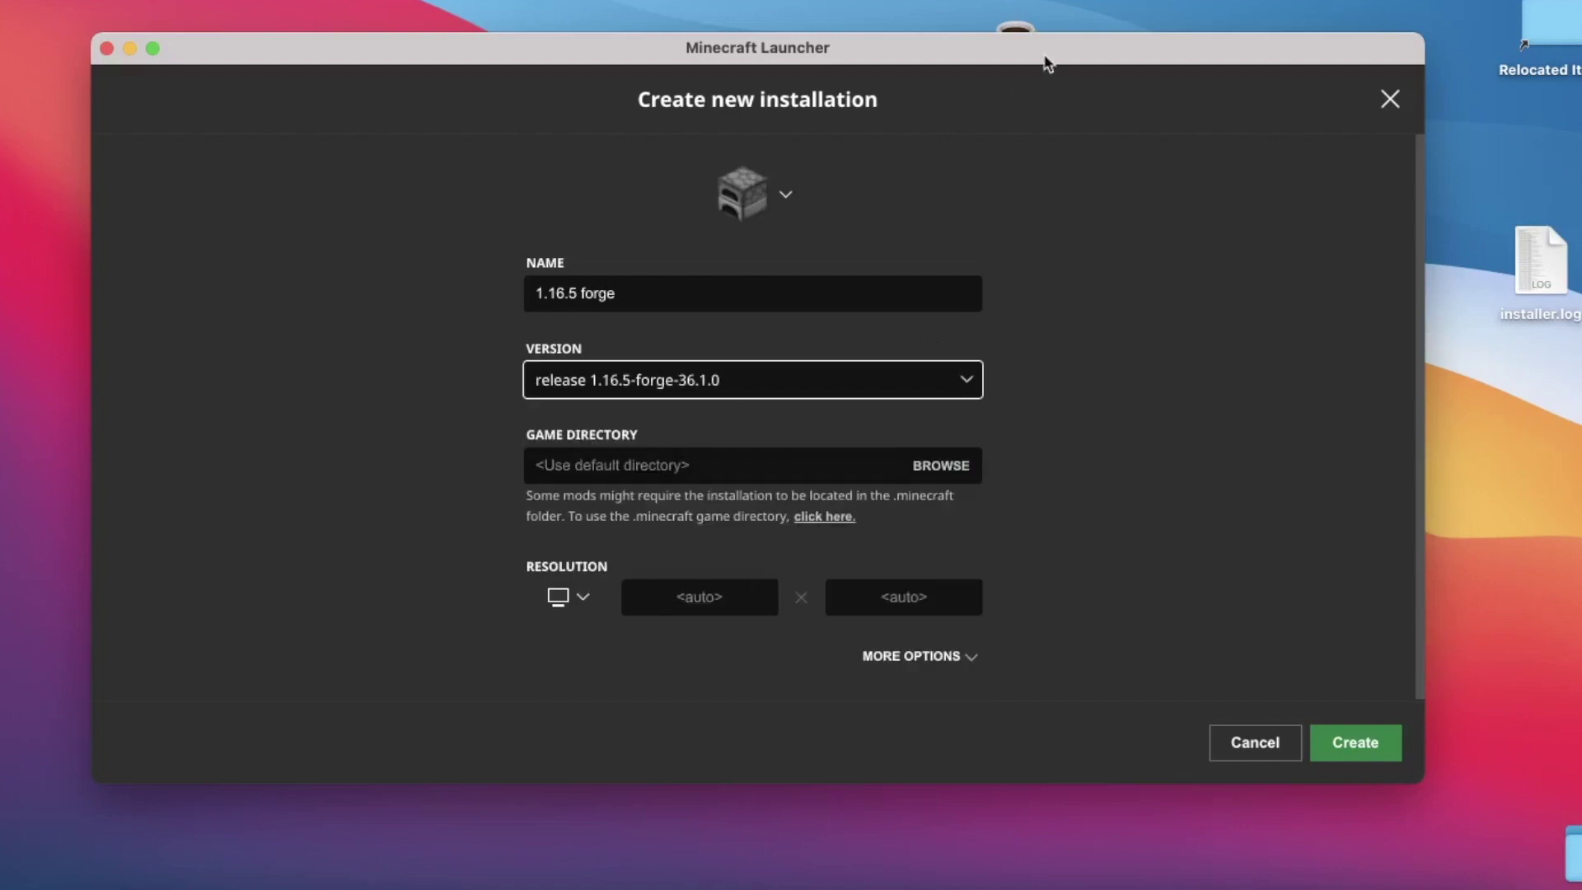
left_click_drag(1045, 54, 1065, 336)
left_click(1020, 85)
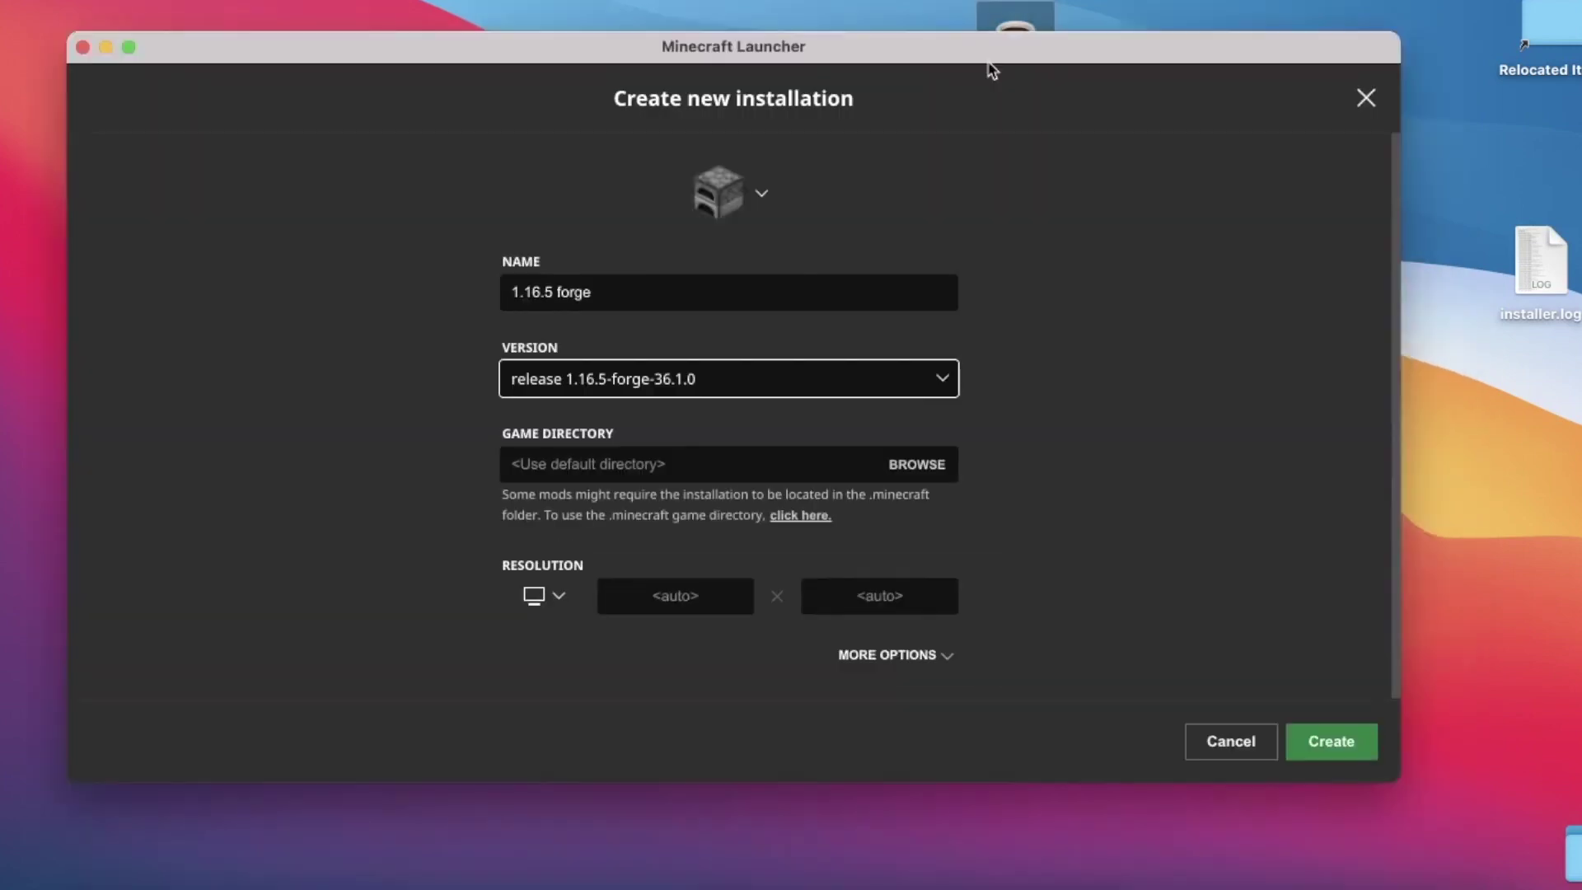
key("Escape")
- Launch the game with the existing 1.16.5 Forge installation (1.16.5-forge-36.1.0)
left_click(319, 146)
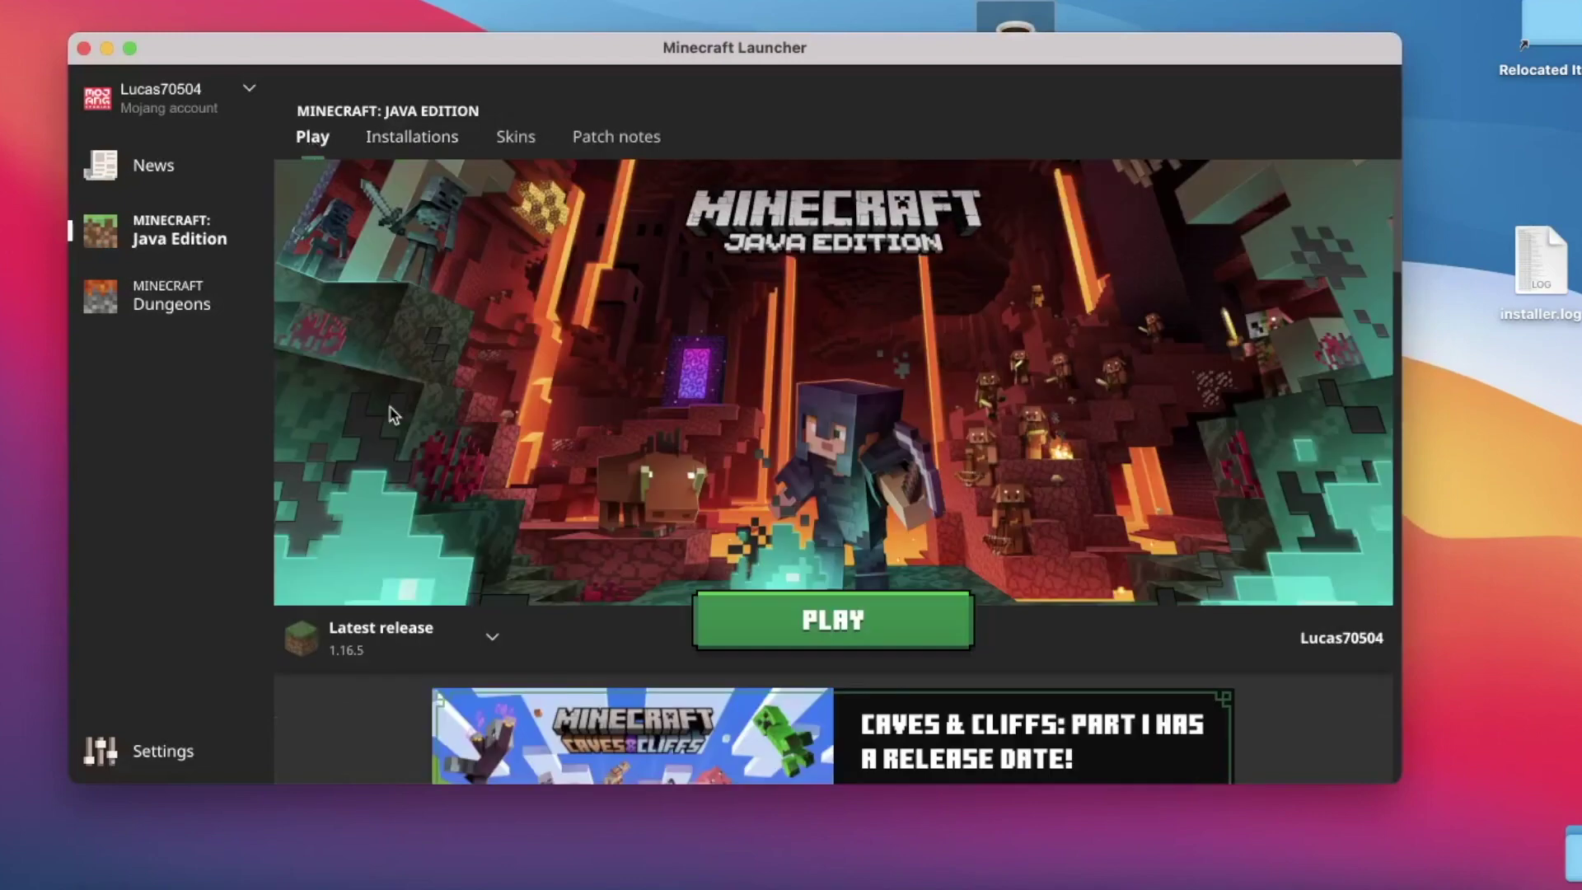
left_click(437, 647)
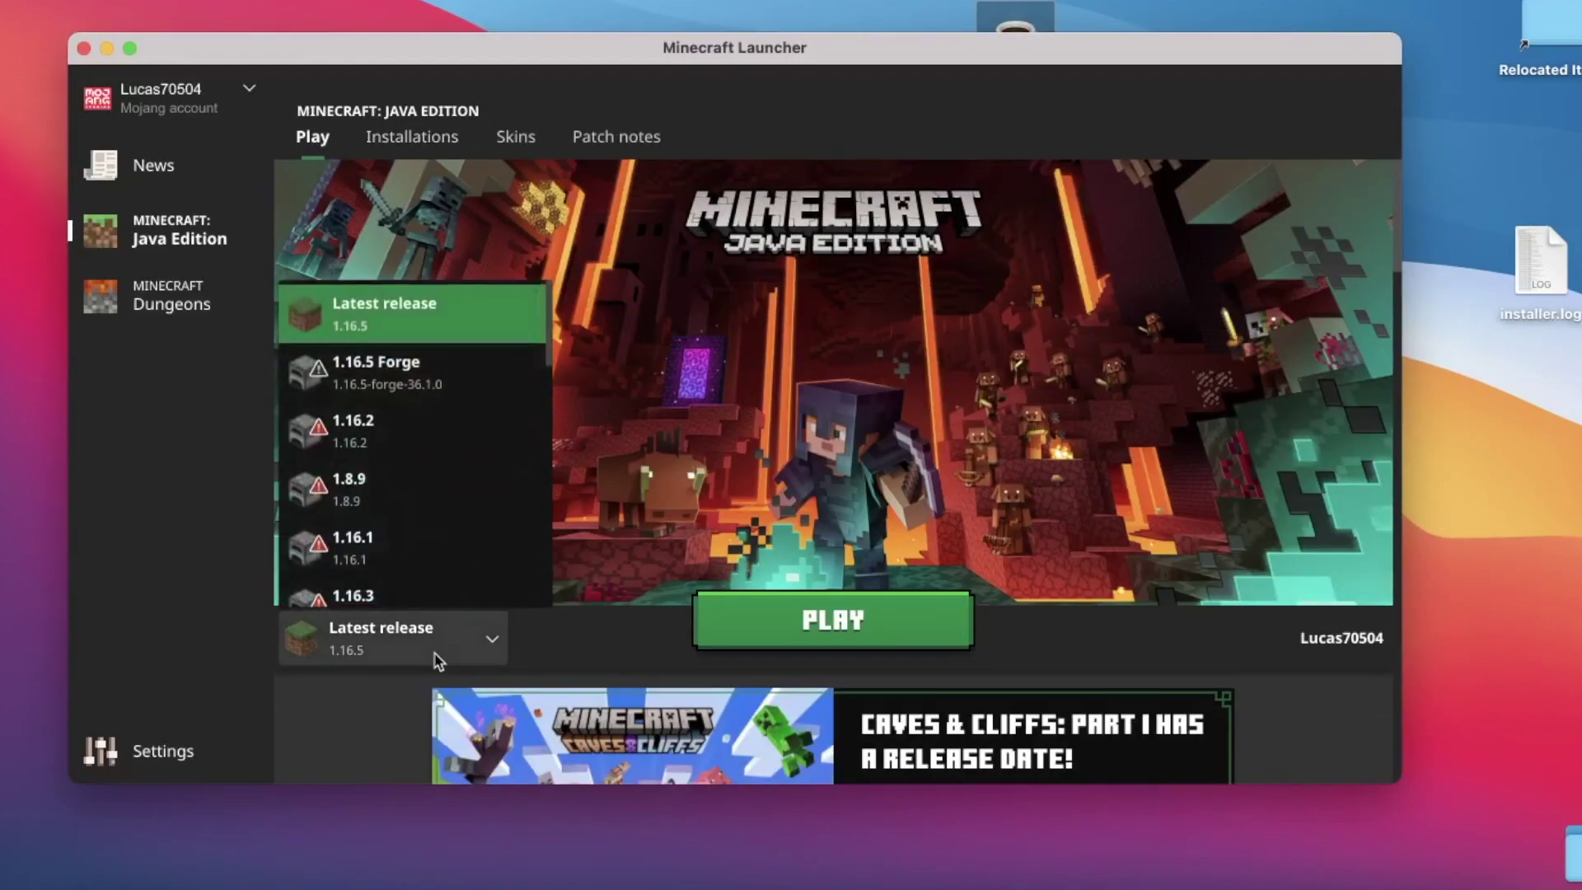
left_click(404, 381)
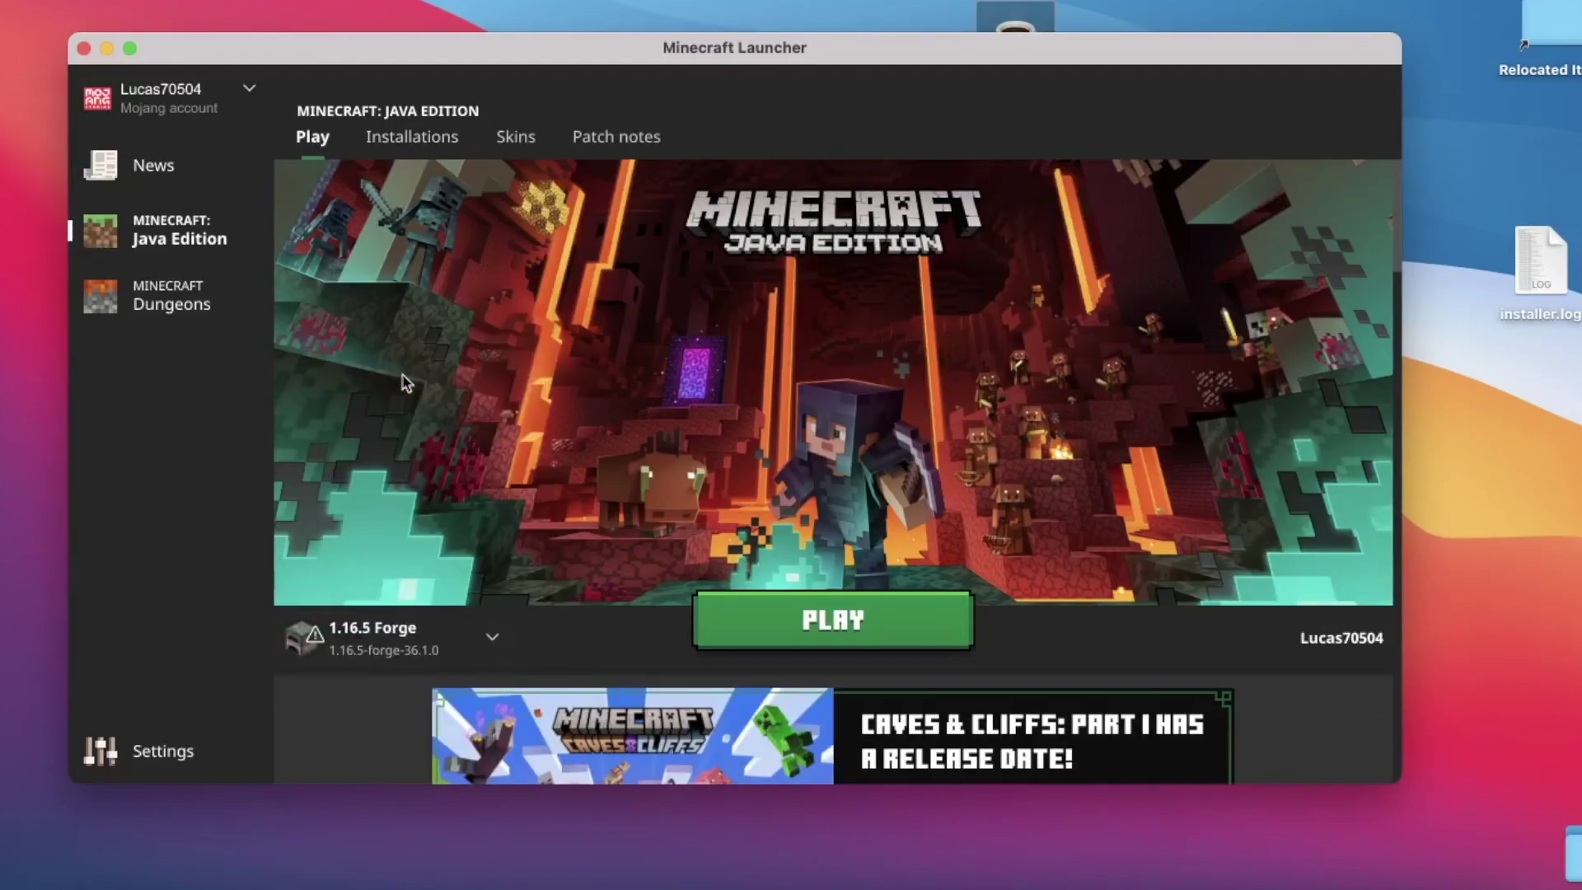
left_click(746, 614)
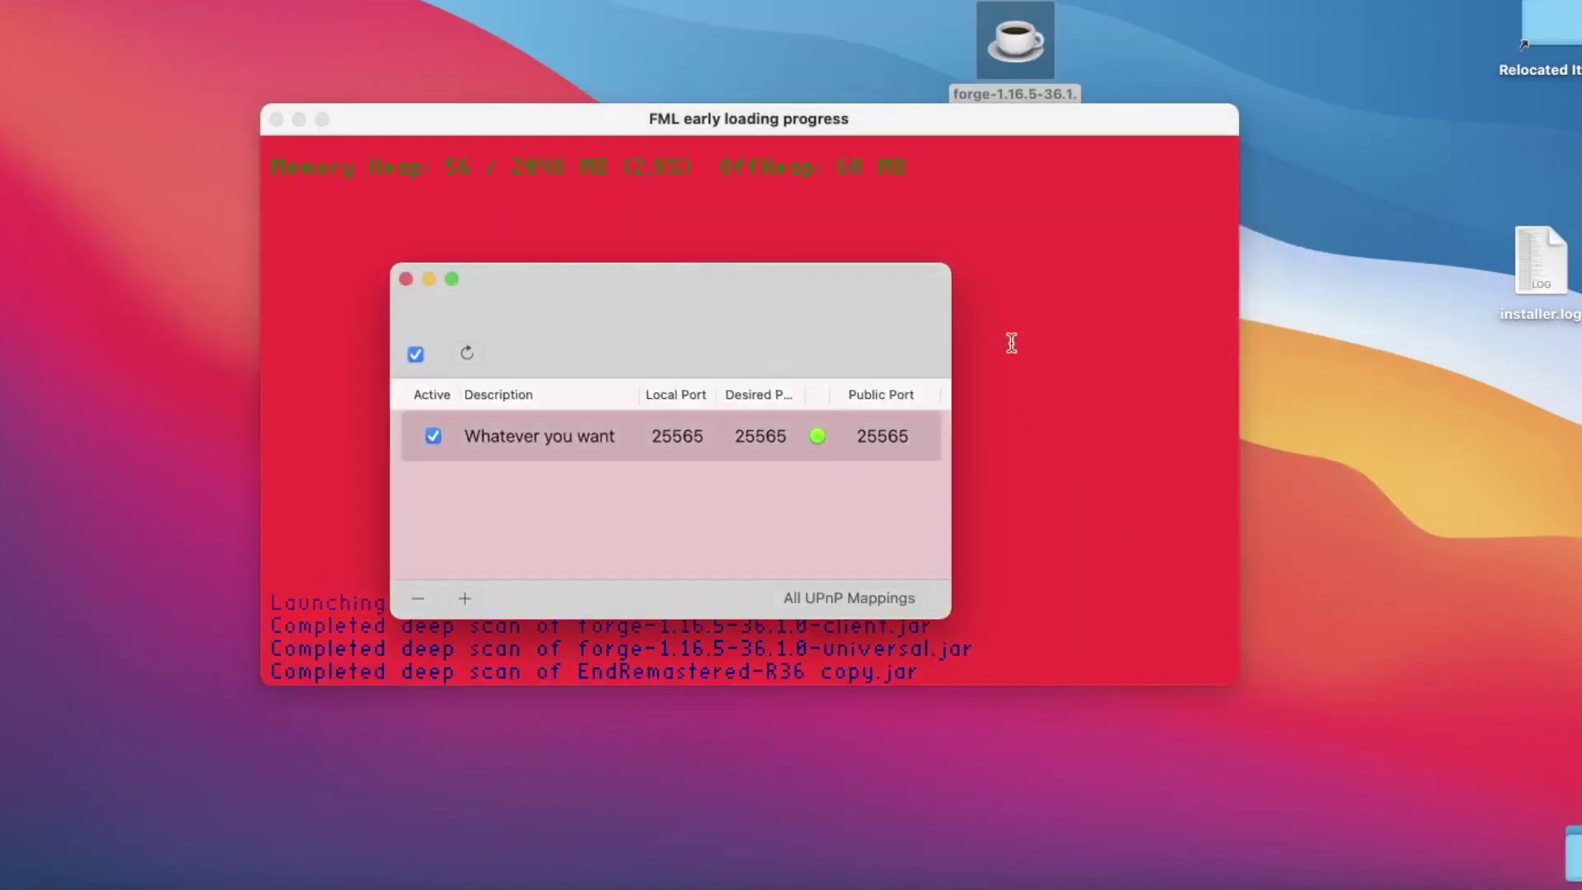
left_click_drag(855, 297, 1109, 276)
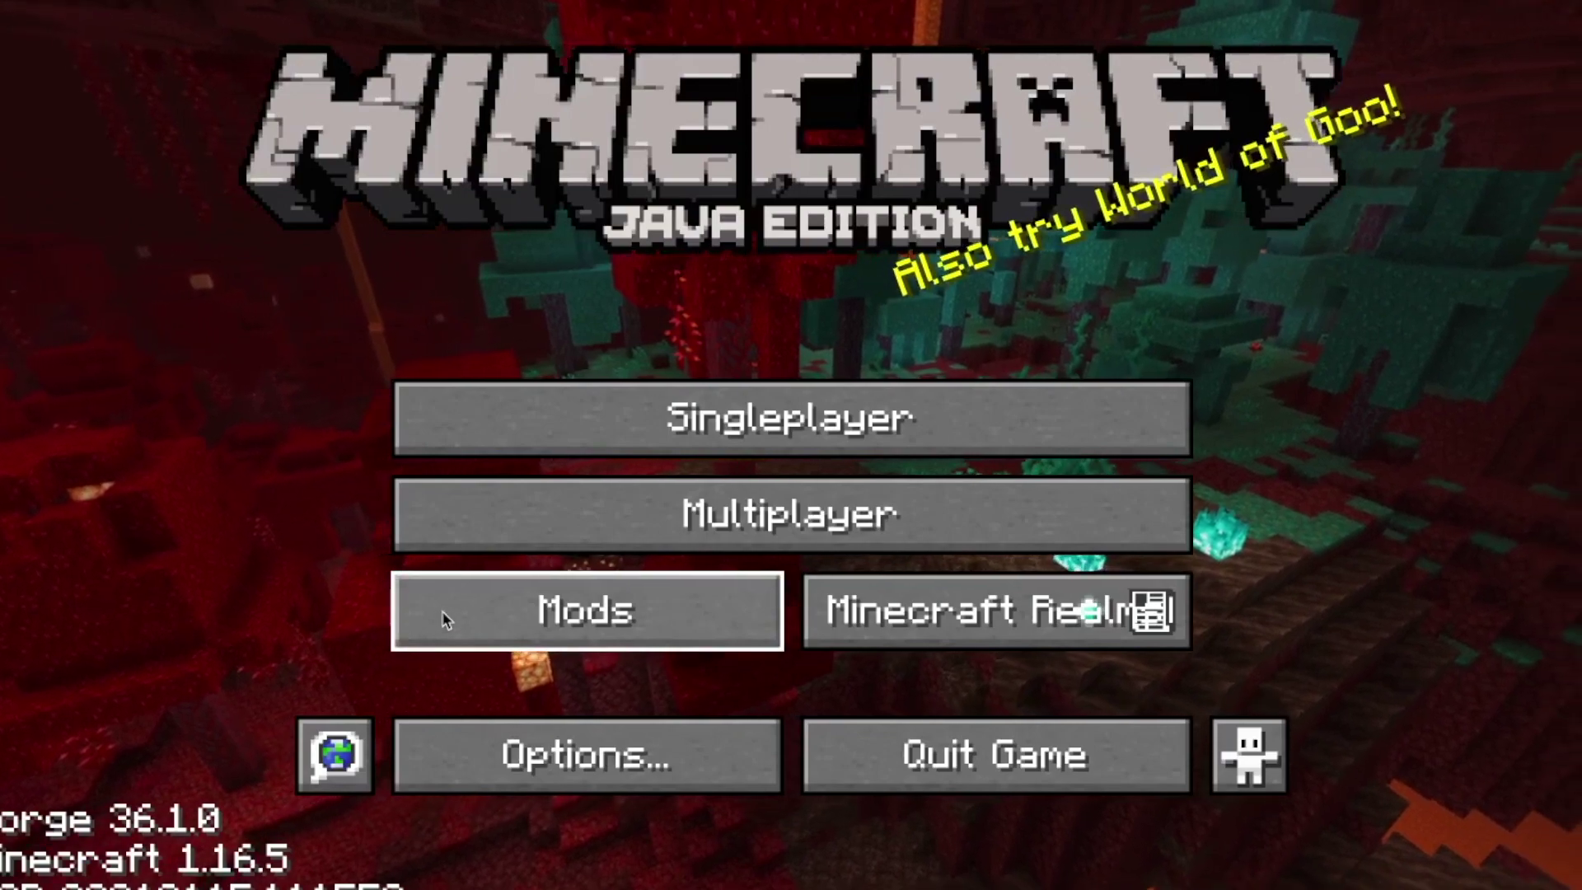
- Join the multiplayer server at localhost through a direct connection and walk forward in the world
left_click(555, 508)
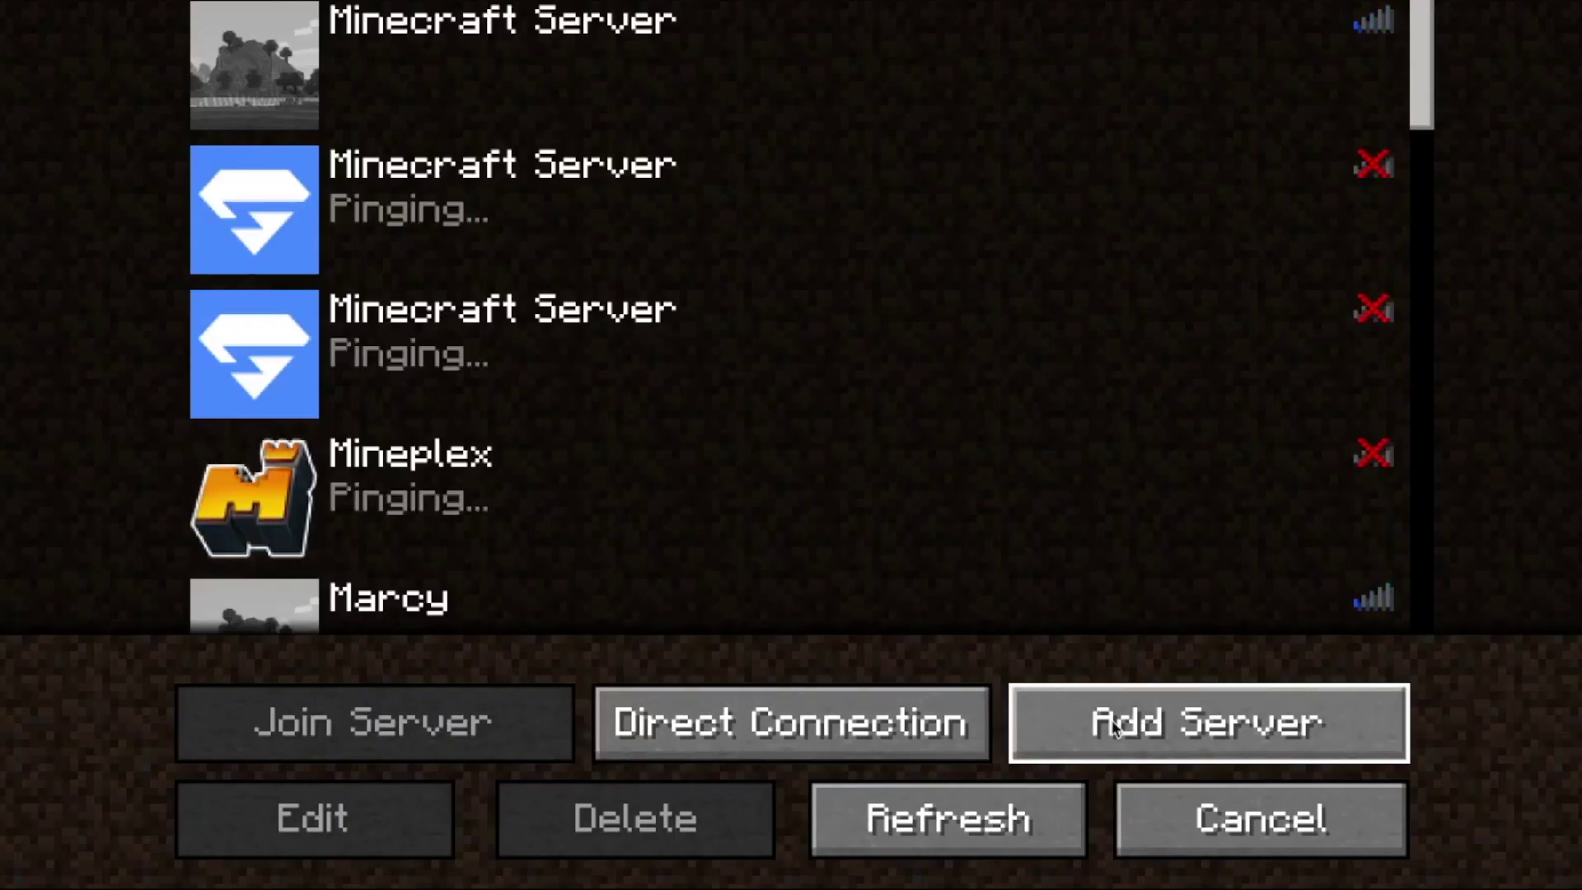
left_click(768, 741)
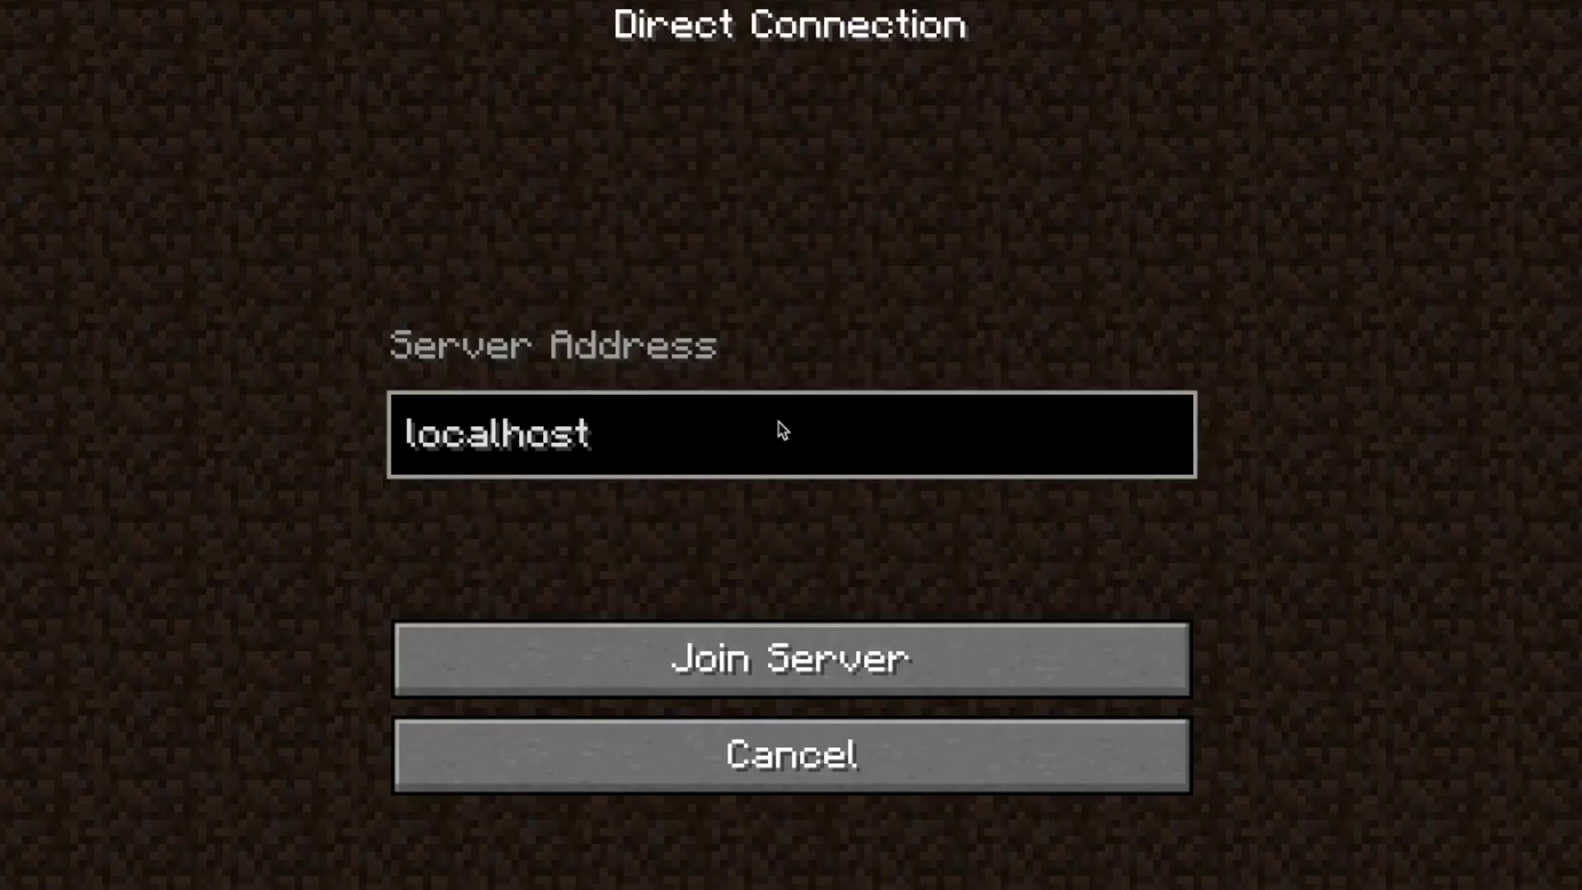
left_click(839, 636)
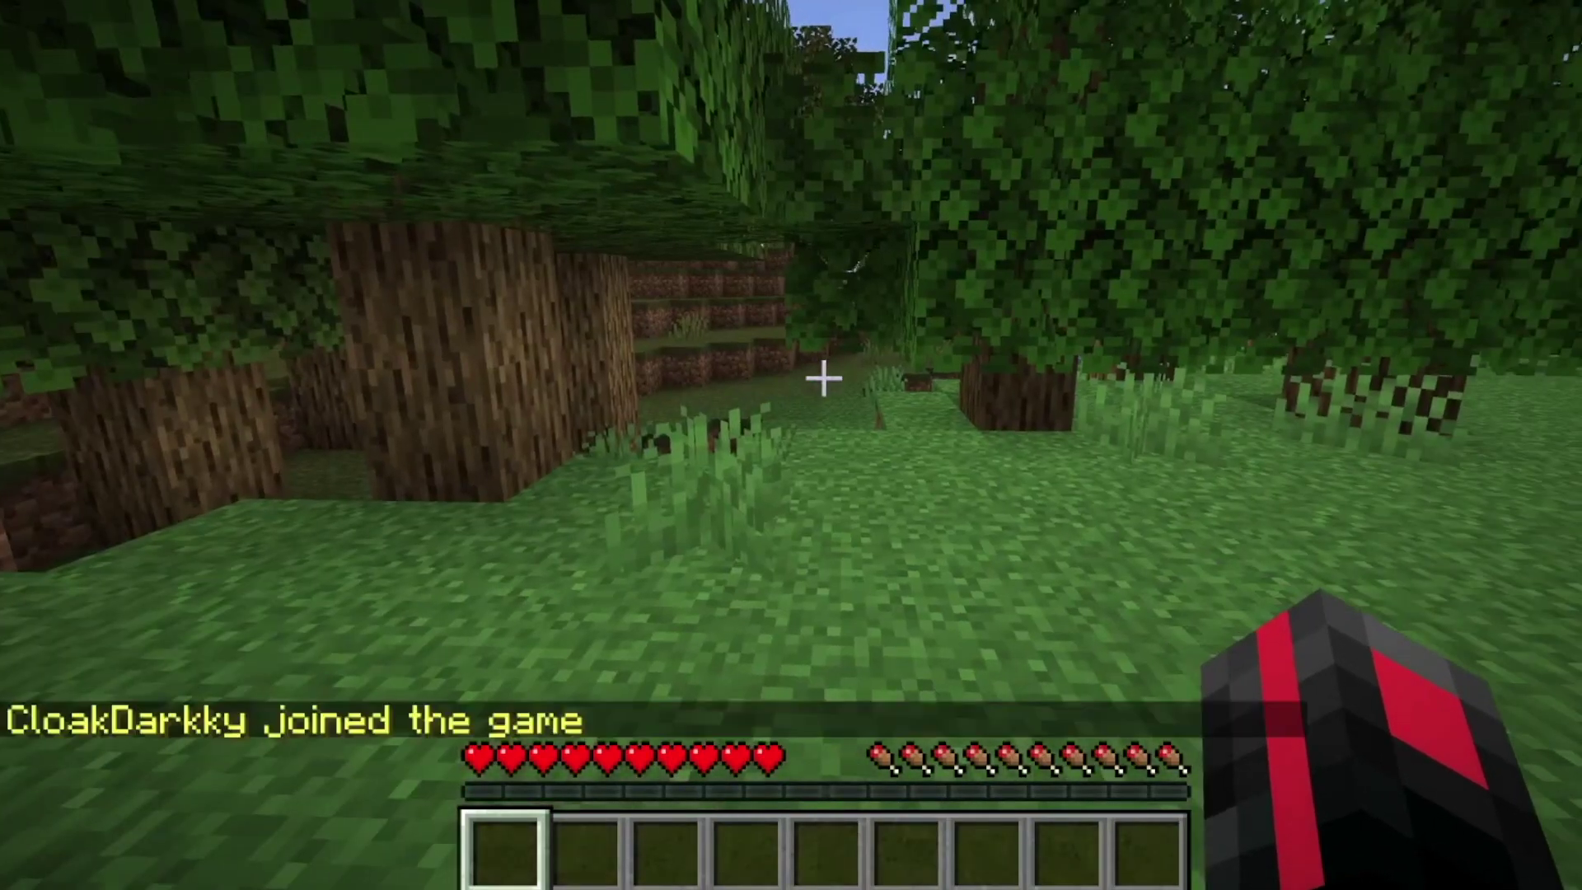
key("w")
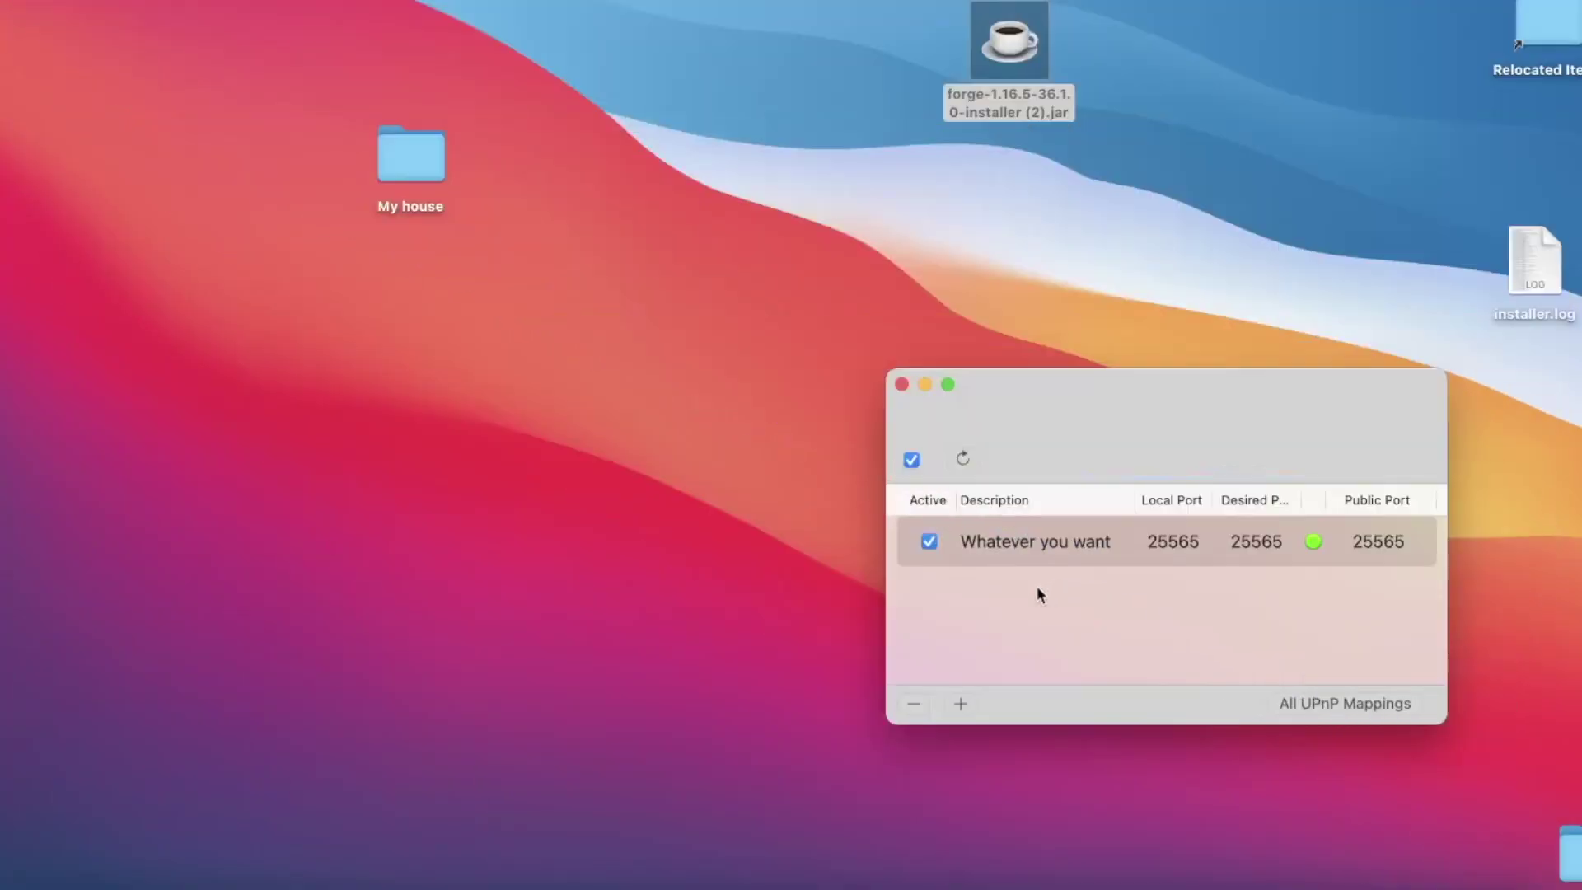
- Switch to the server's Terminal console and give your own player account operator rights with the op command
left_click(1434, 887)
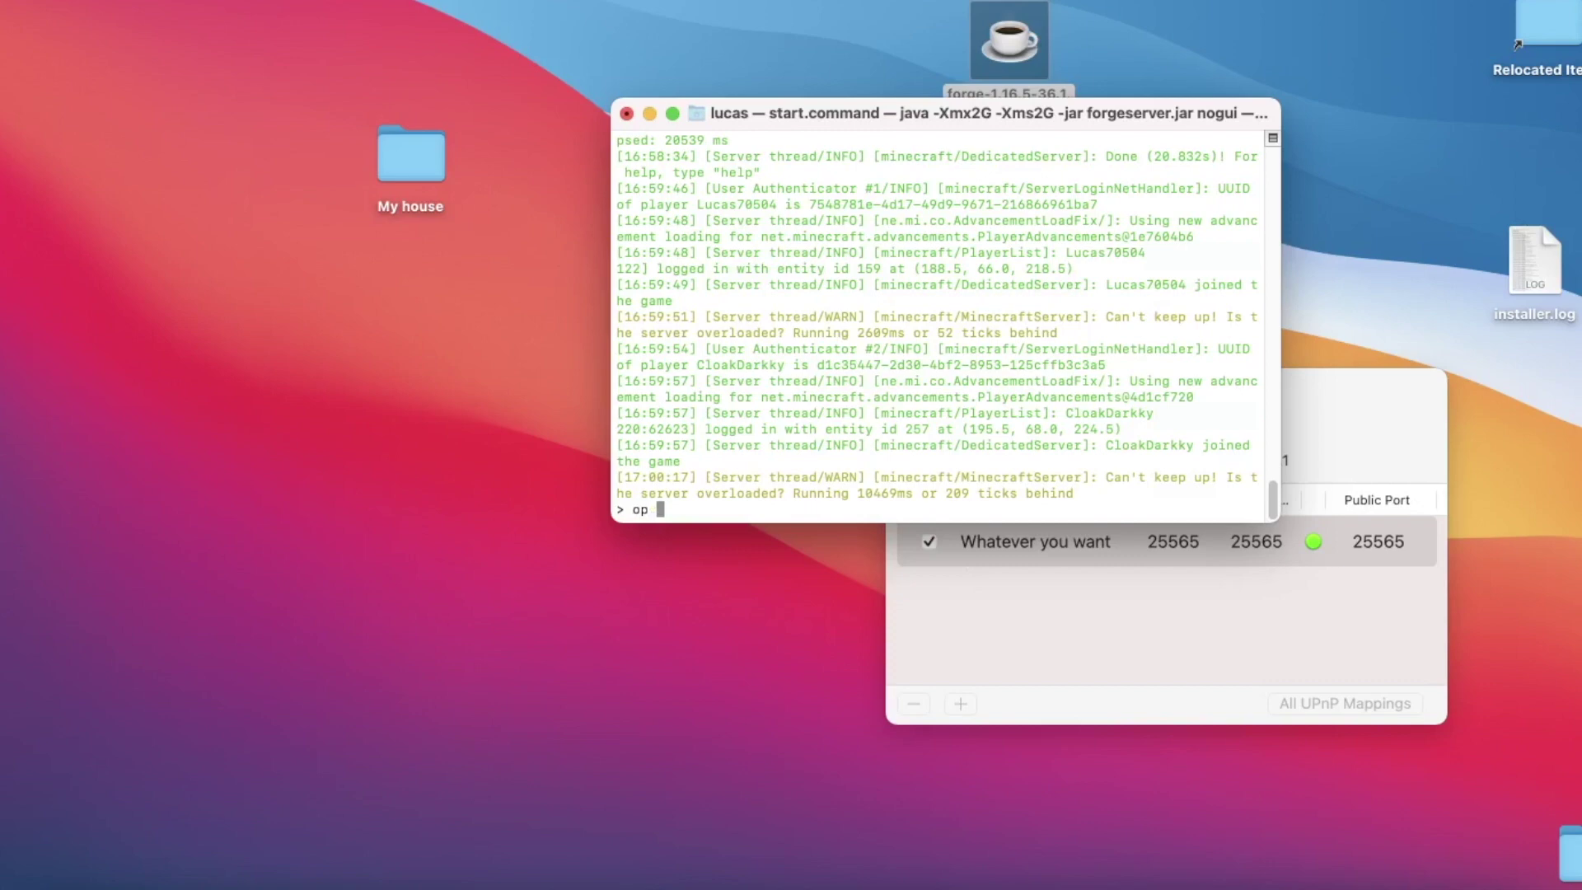
type("op lucas70504")
key("Return")
- Return to the Minecraft game and run /gamemode creative @a to put all players in creative mode
left_click(1401, 865)
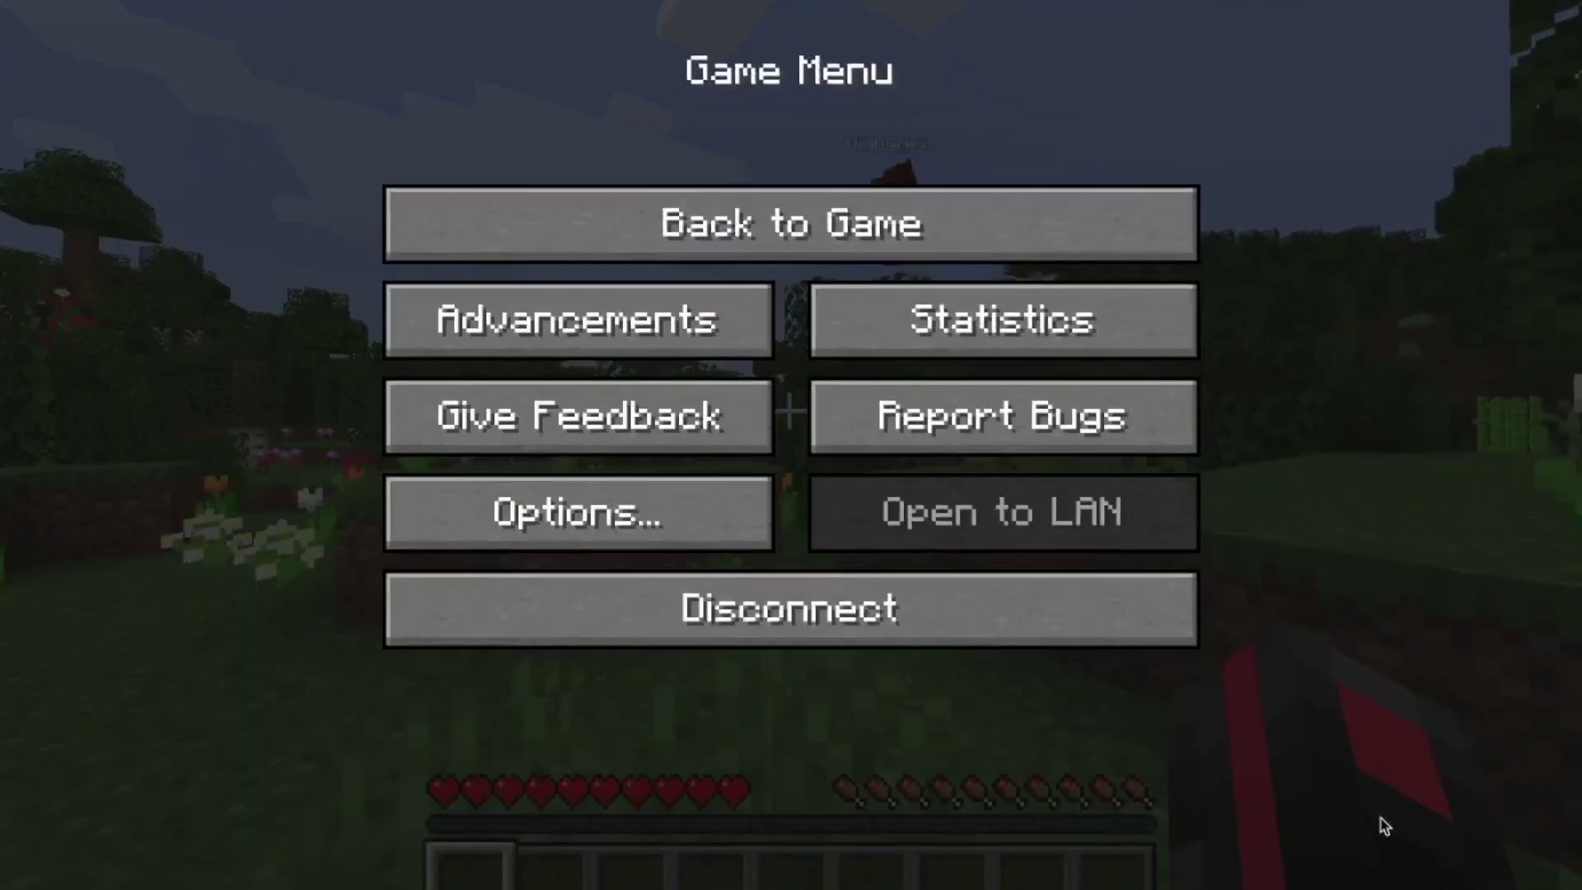
key("Escape")
type("/gamemode creative @a")
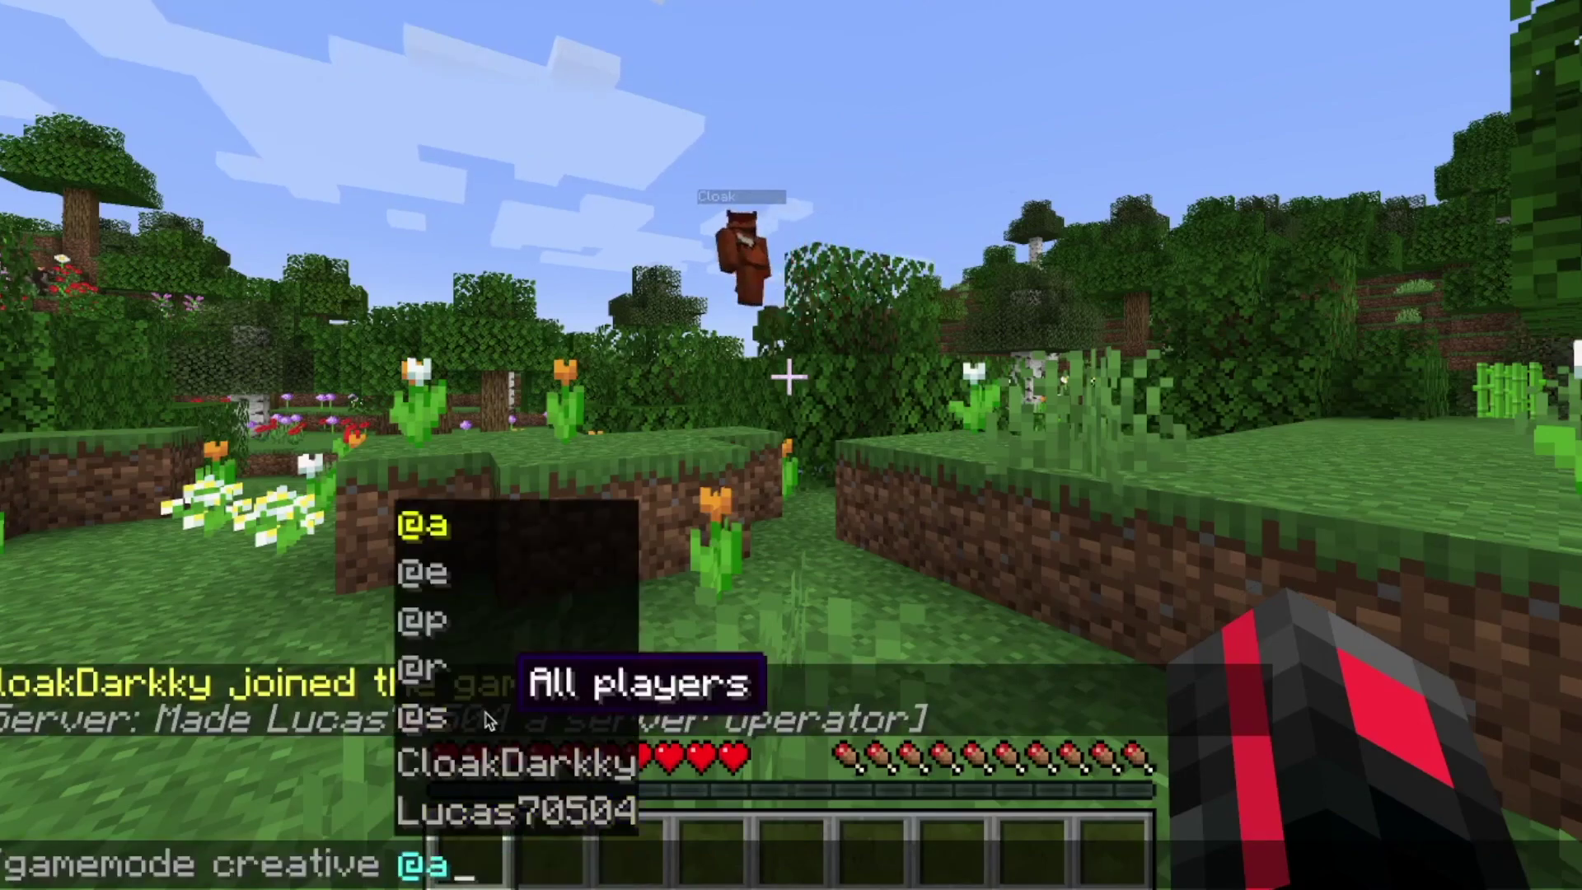
key("Return")
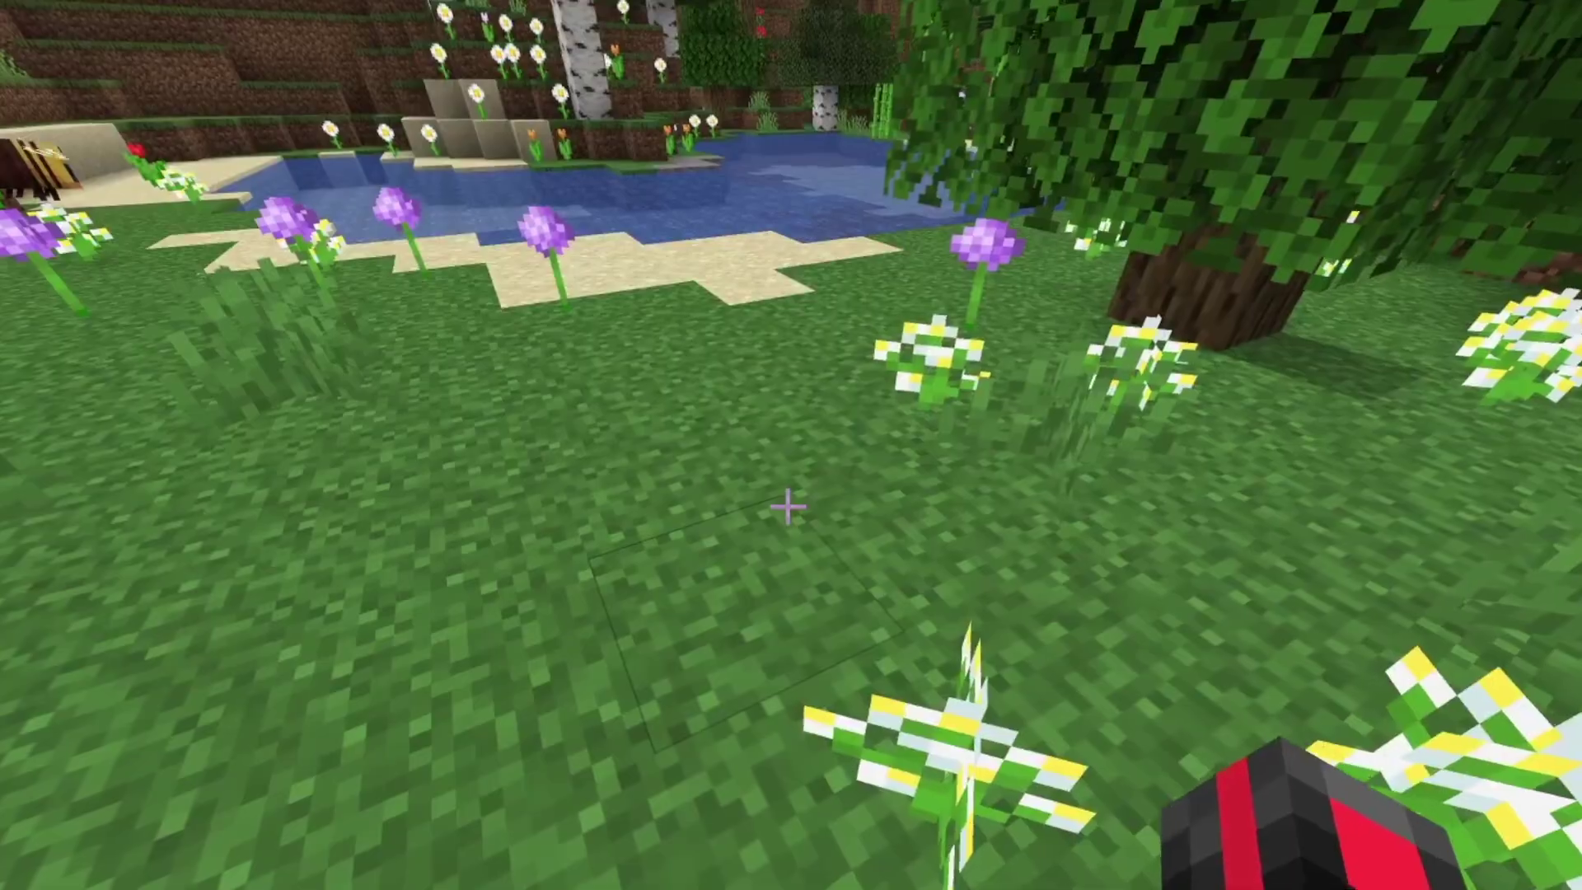
- Put an End Crystal Block from the End Remastered creative items into the first hotbar slot
key("e")
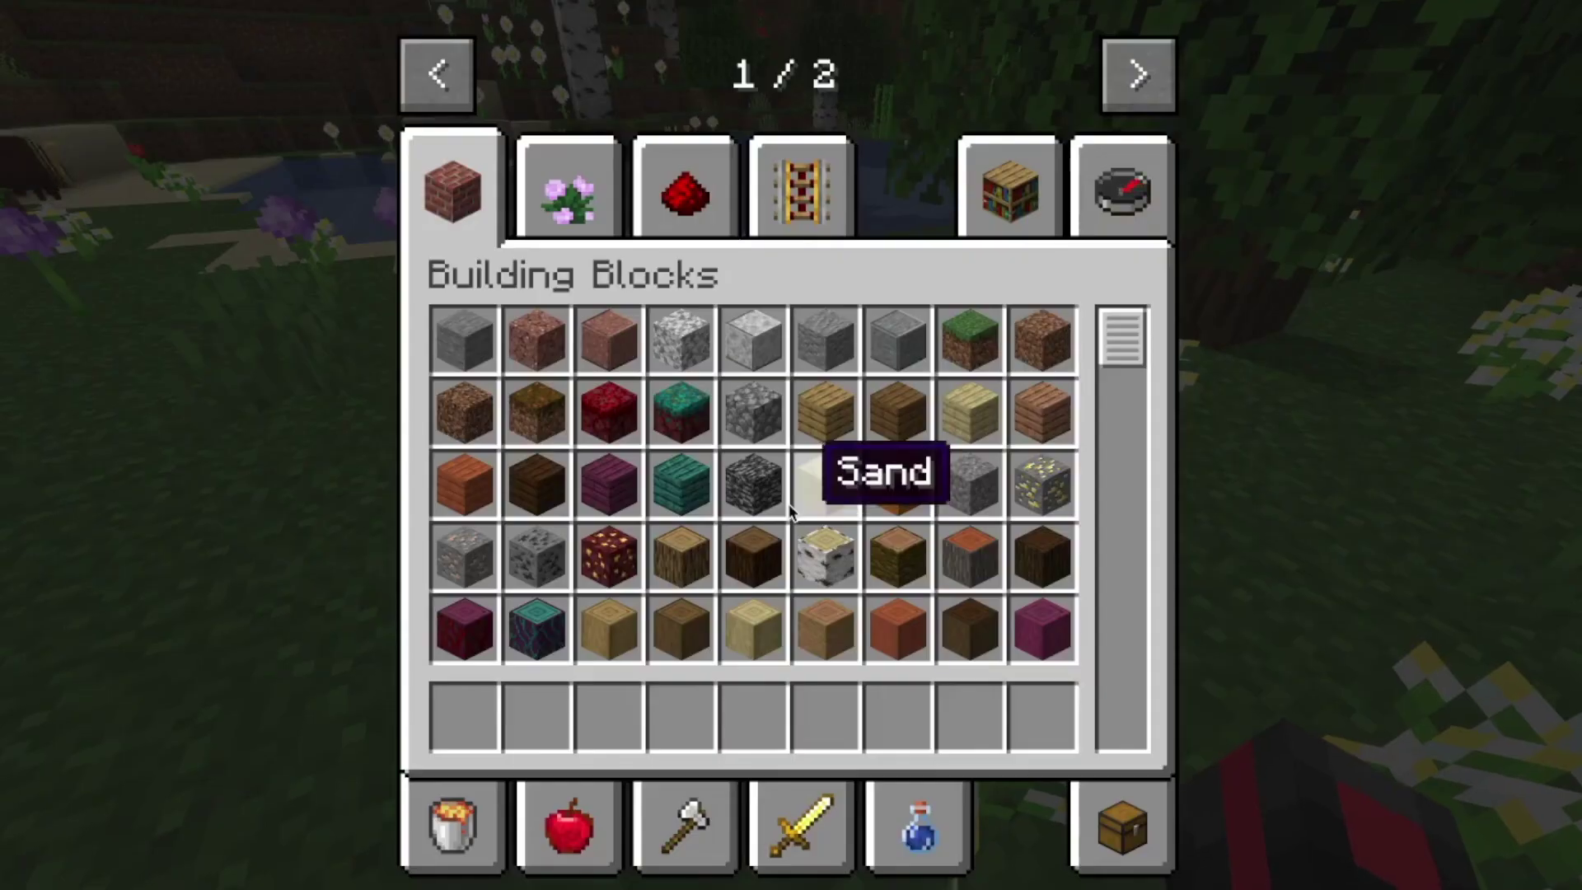
left_click(1126, 85)
left_click(462, 202)
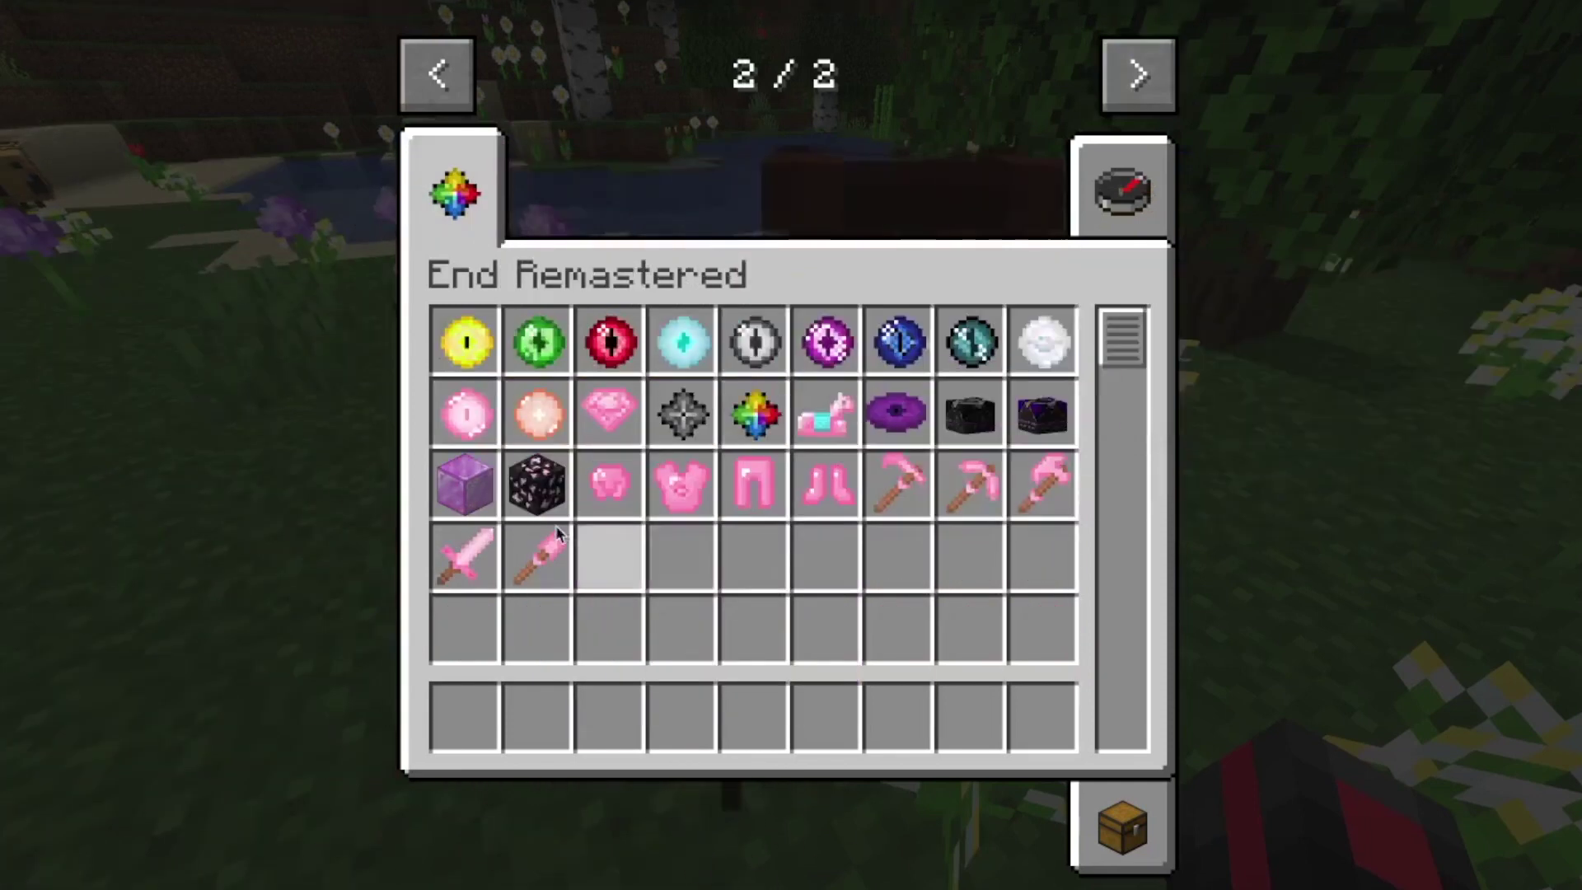
left_click(466, 485)
left_click(466, 717)
key("e")
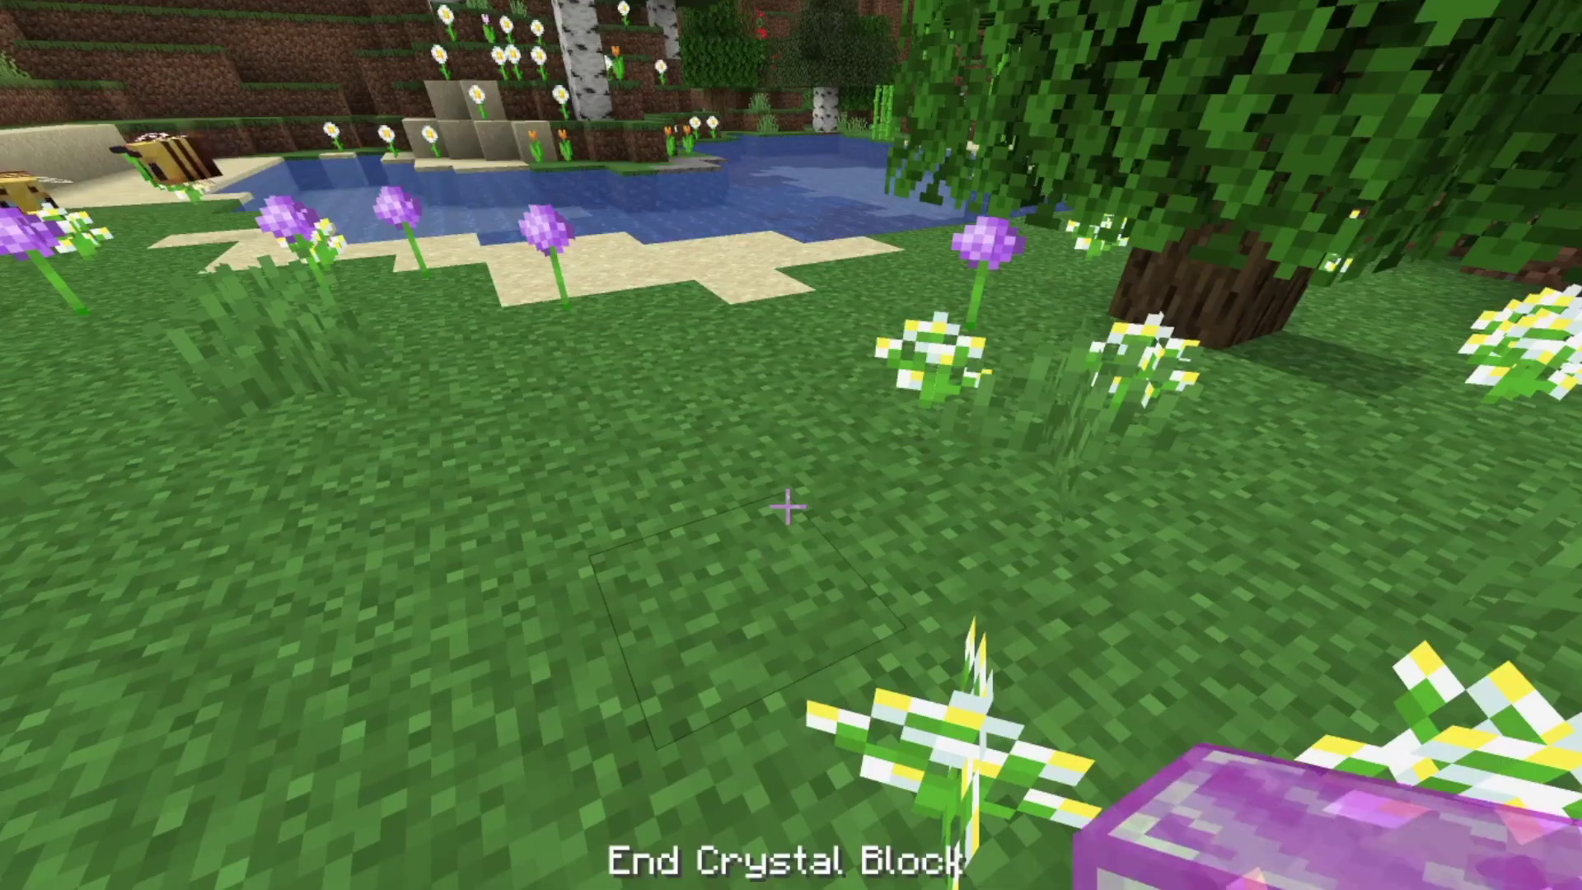
- Place End Crystal Blocks side by side on the grass near the pond, and step back from them
right_click(787, 507)
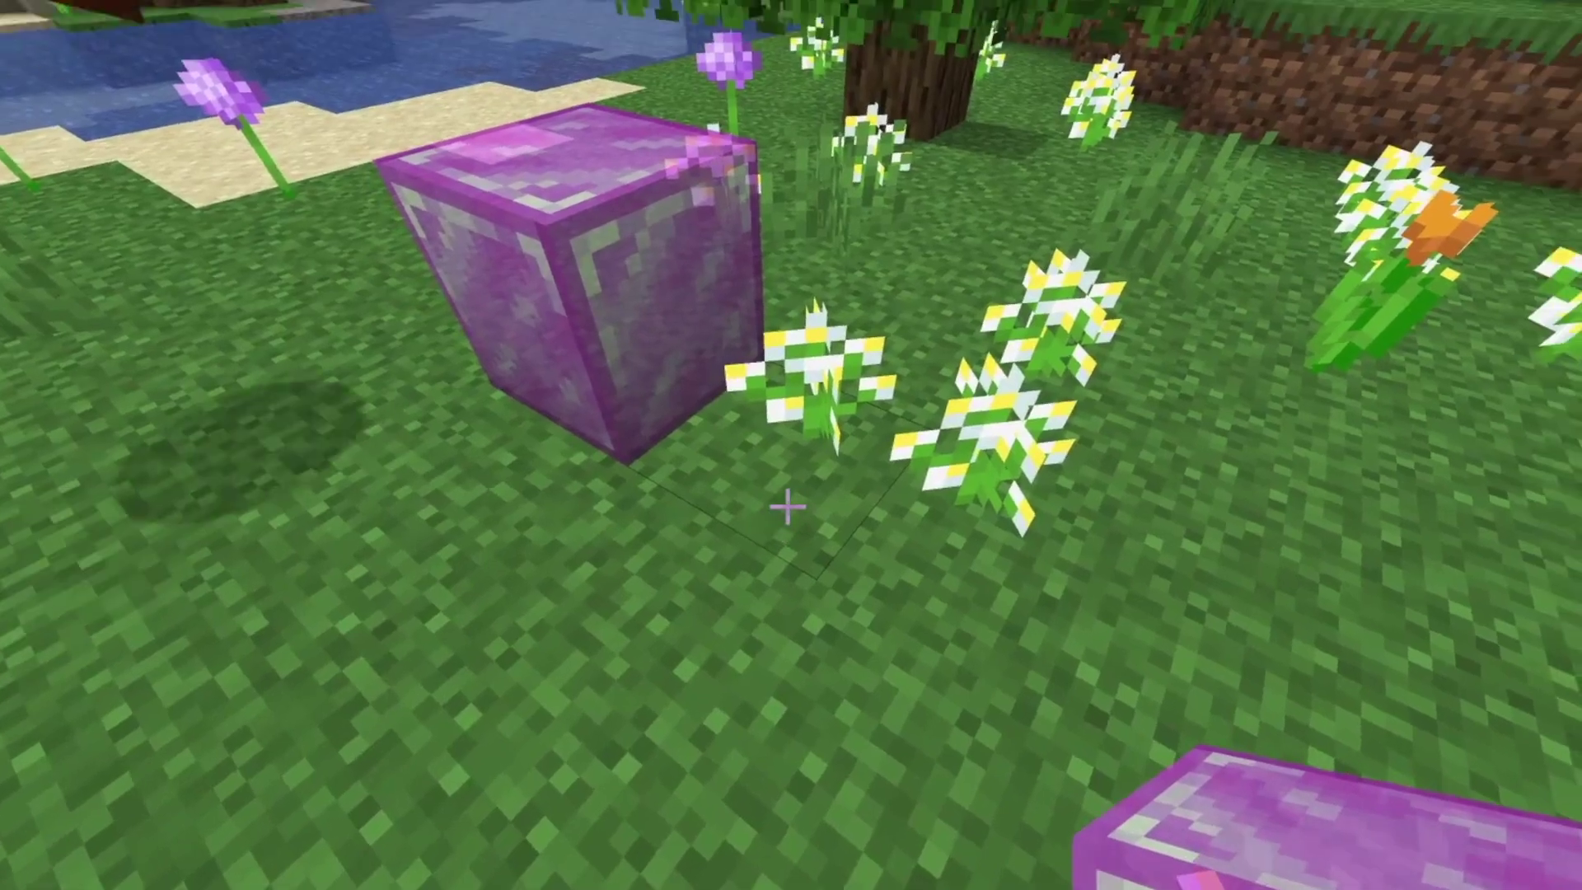
right_click(787, 507)
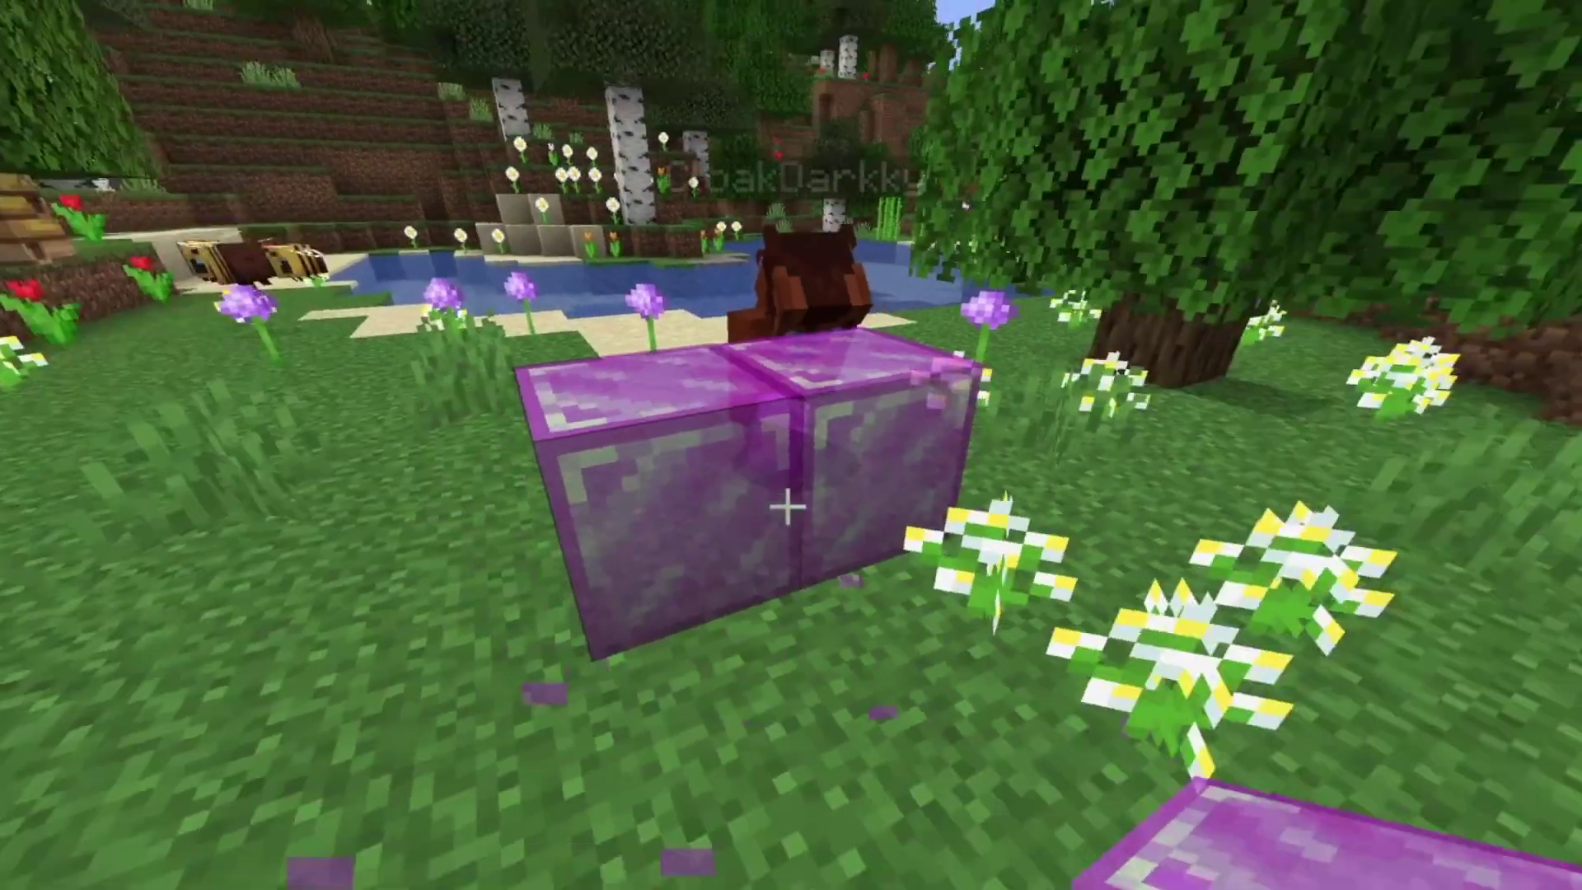
key("s")
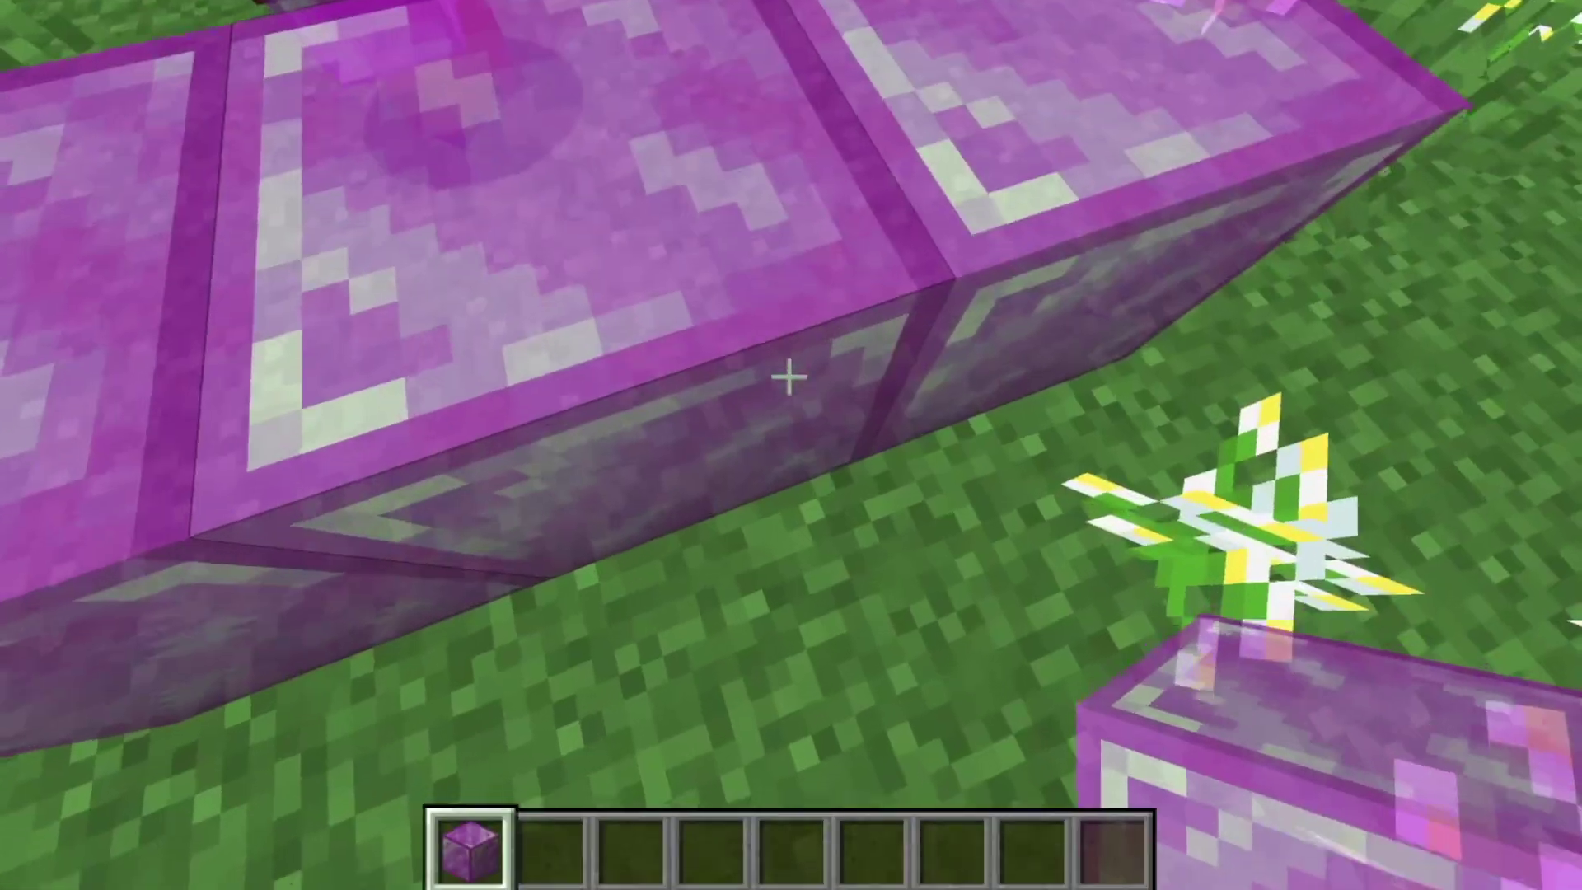
- Walk back up to the placed End Crystal Blocks and break them
key("s")
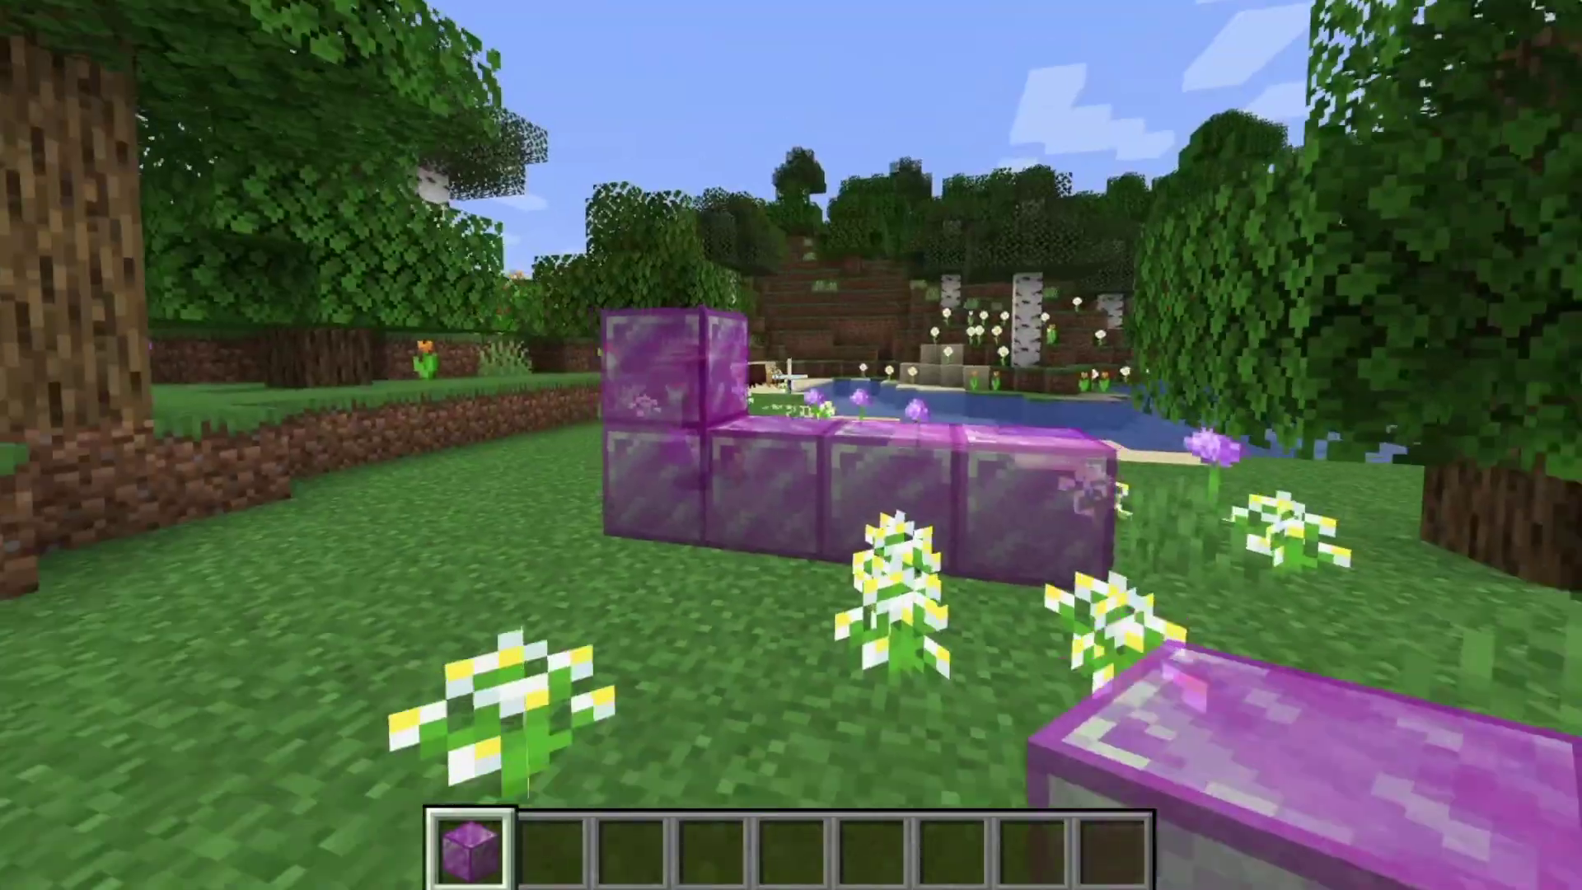
key("w")
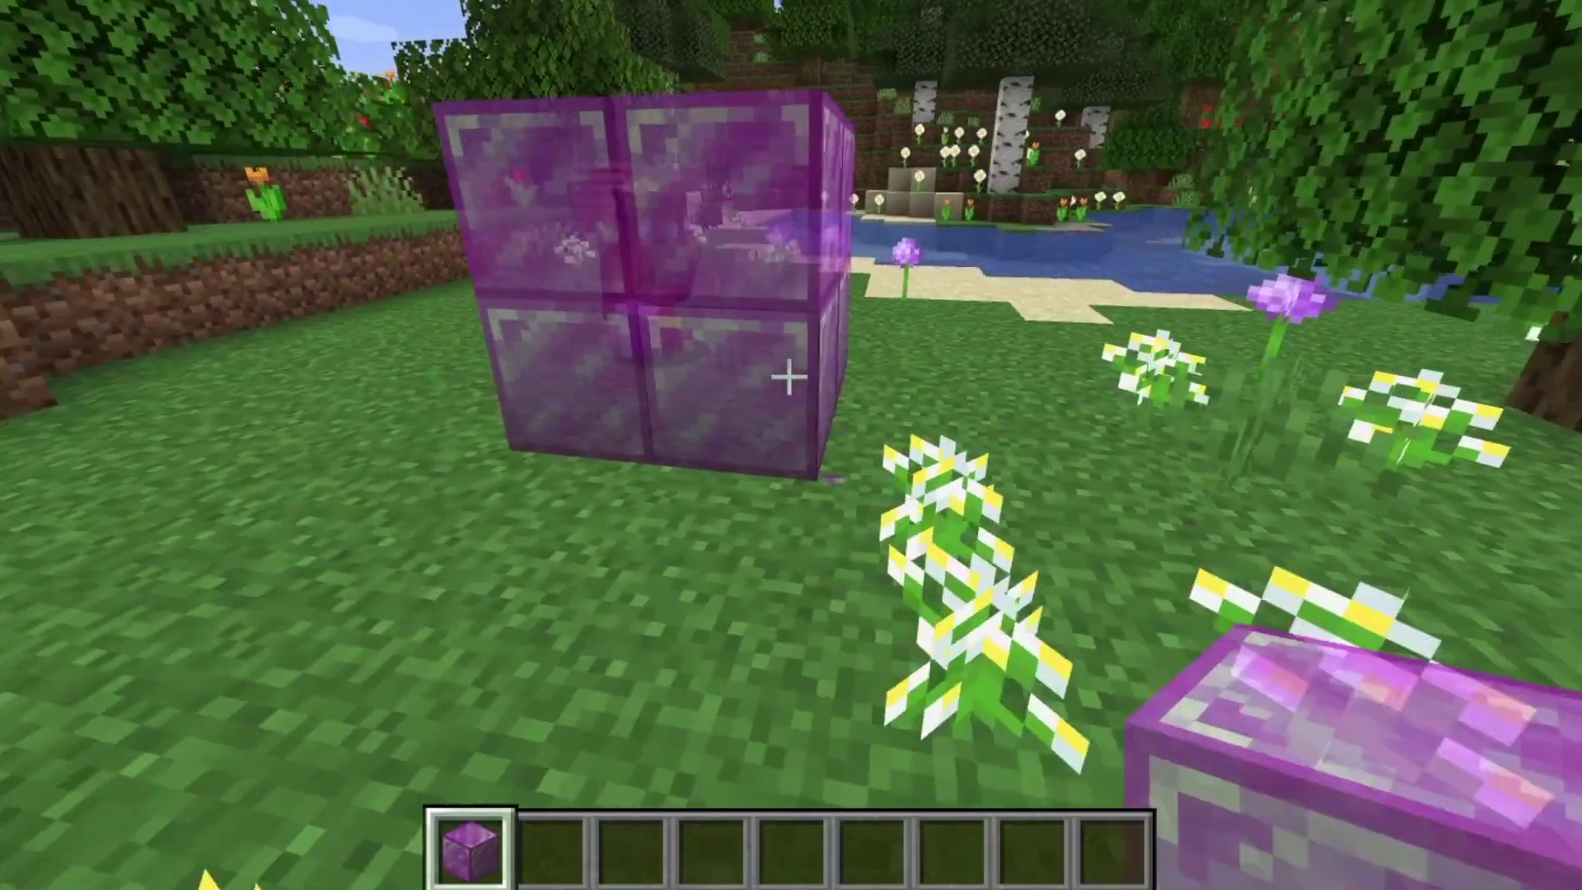
key("w")
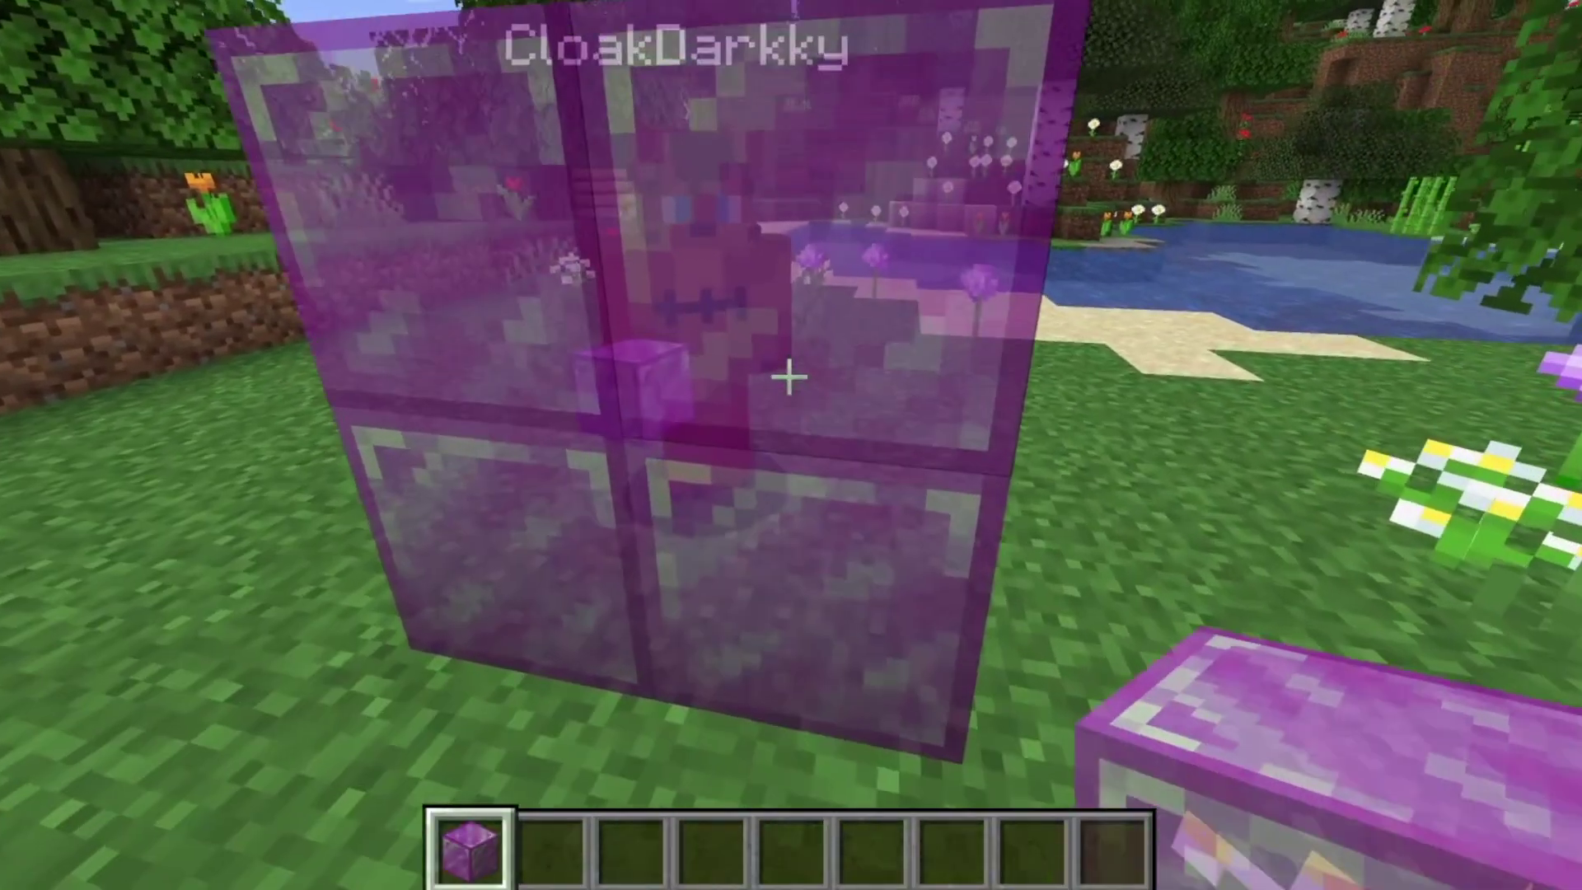
left_click(789, 377)
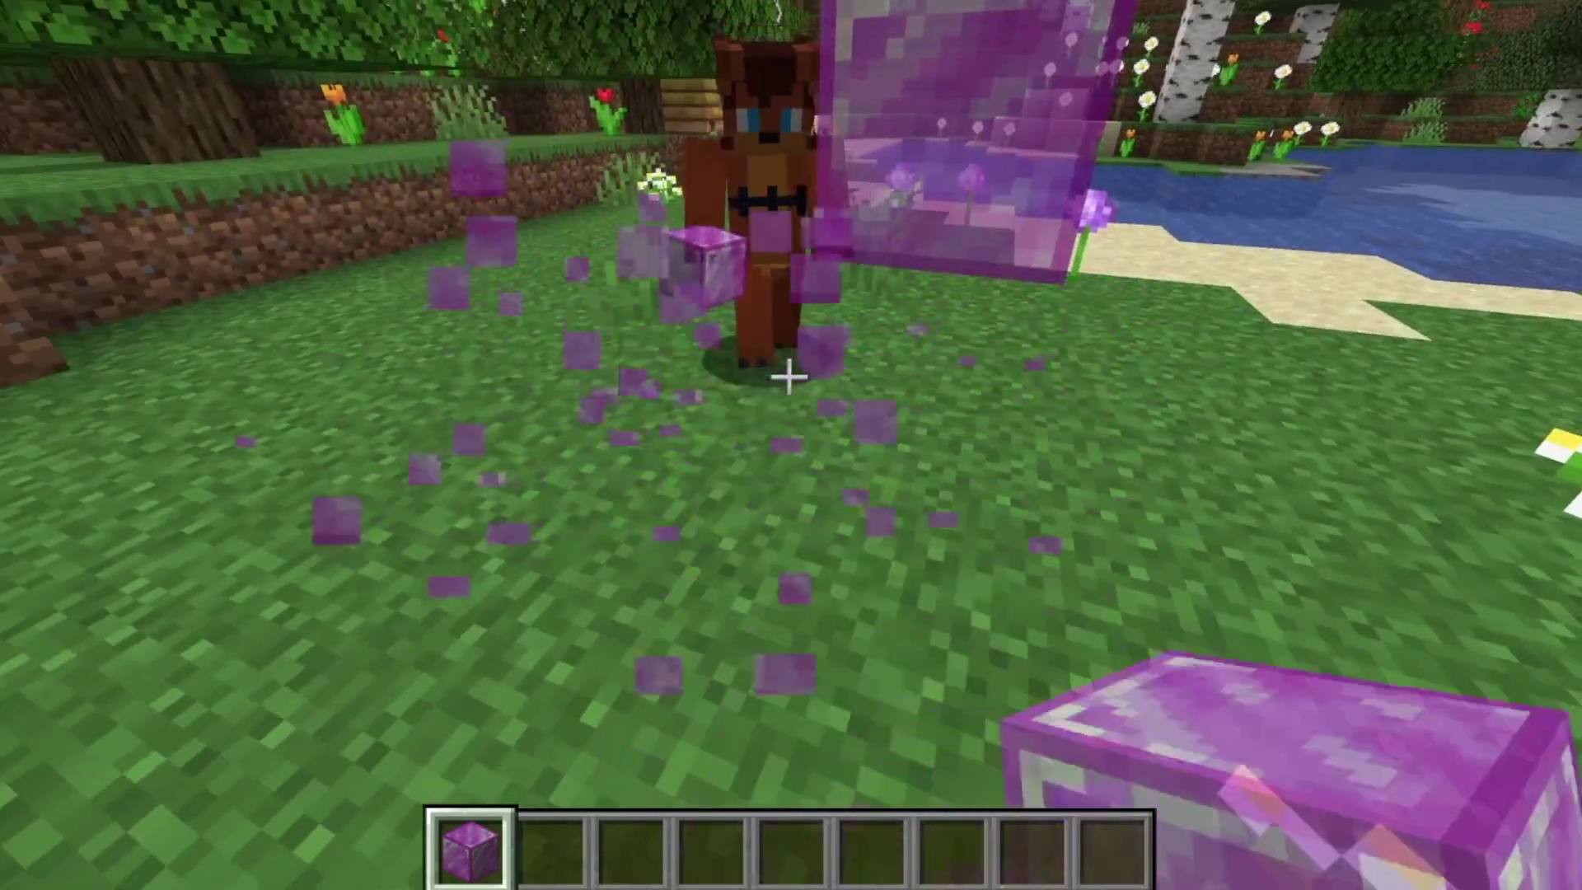
key("2")
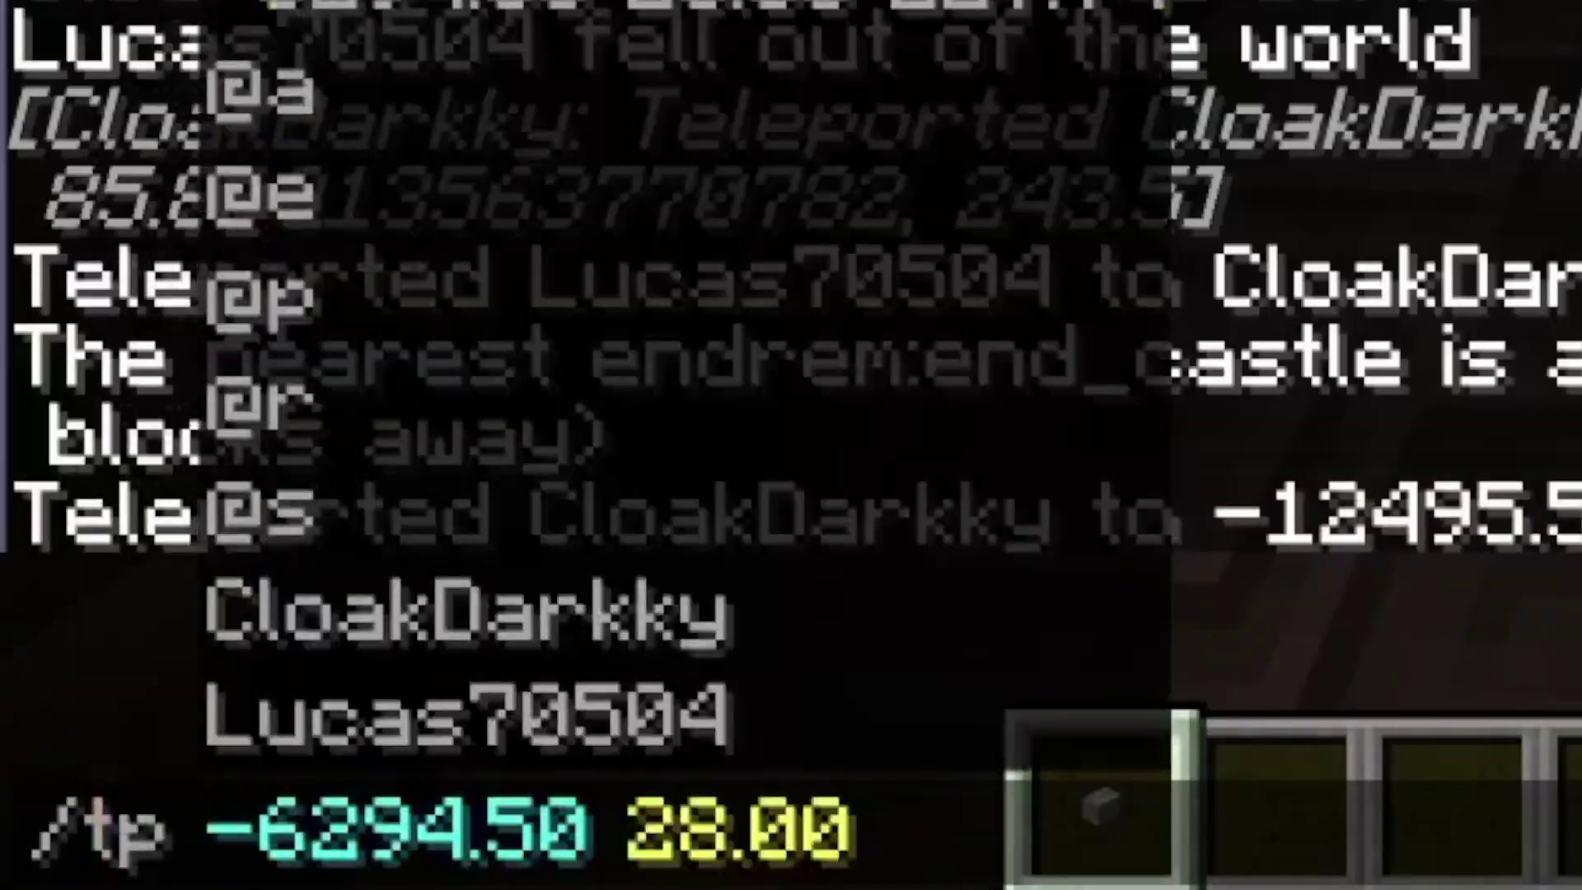
key("Escape")
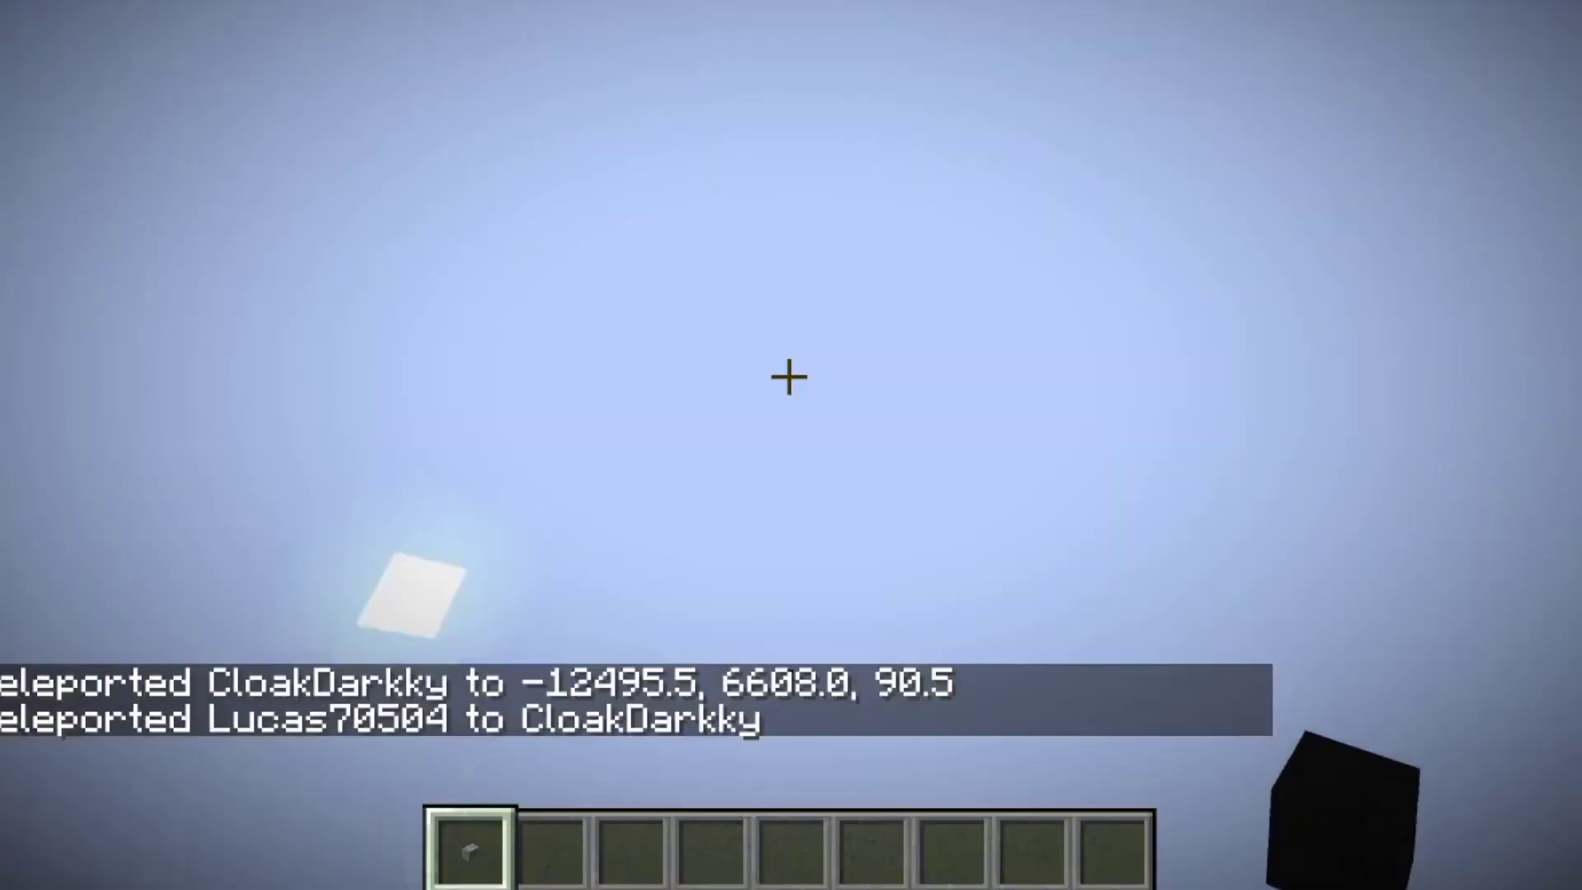
key("2")
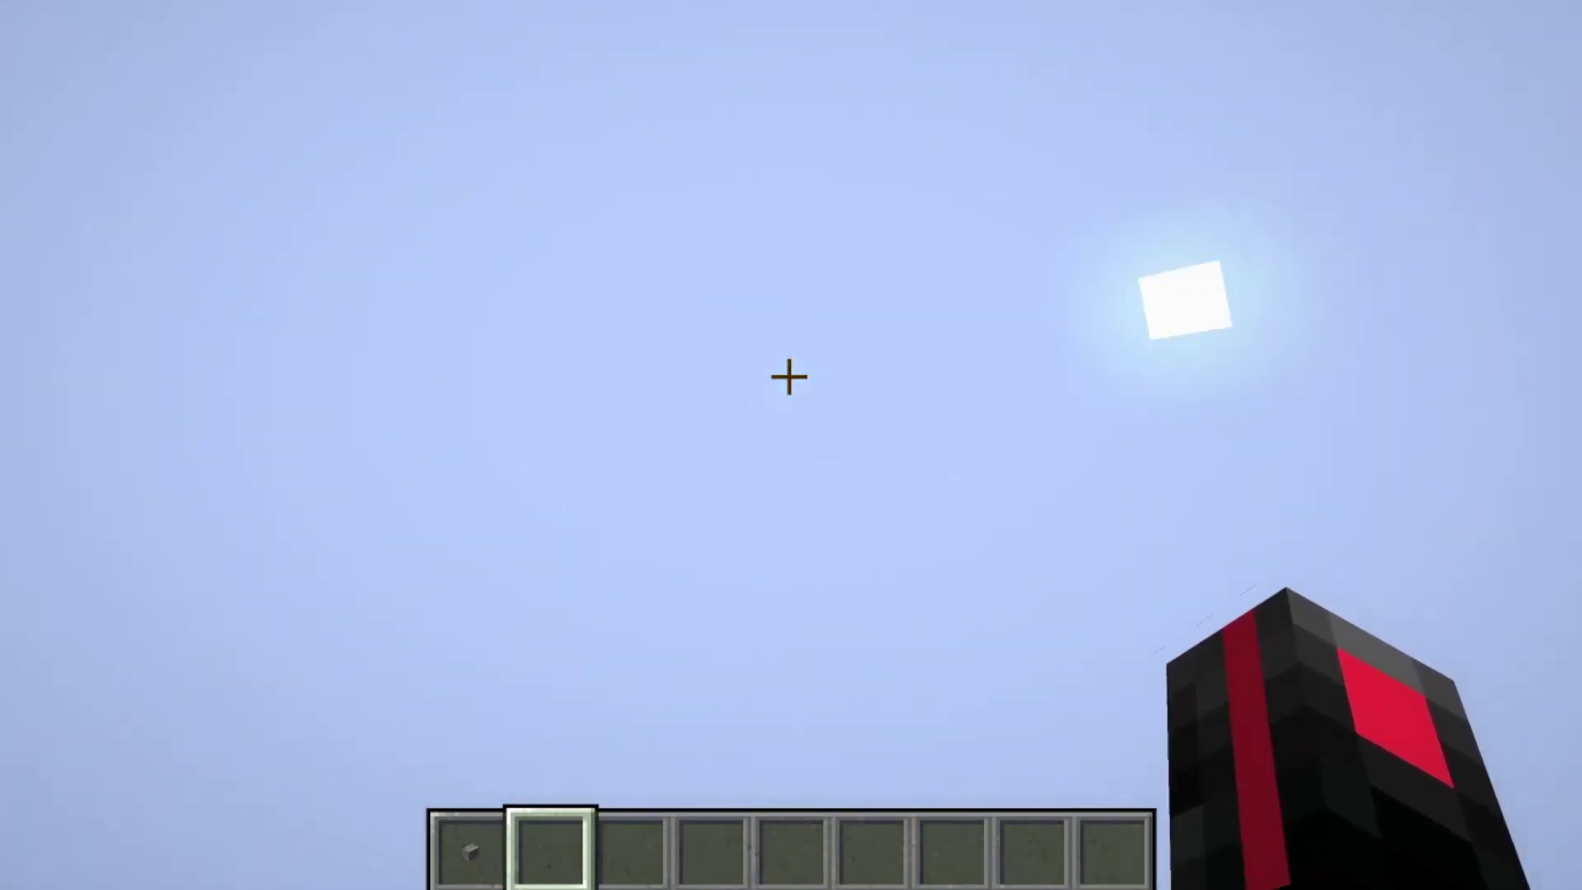
key("1")
key("2")
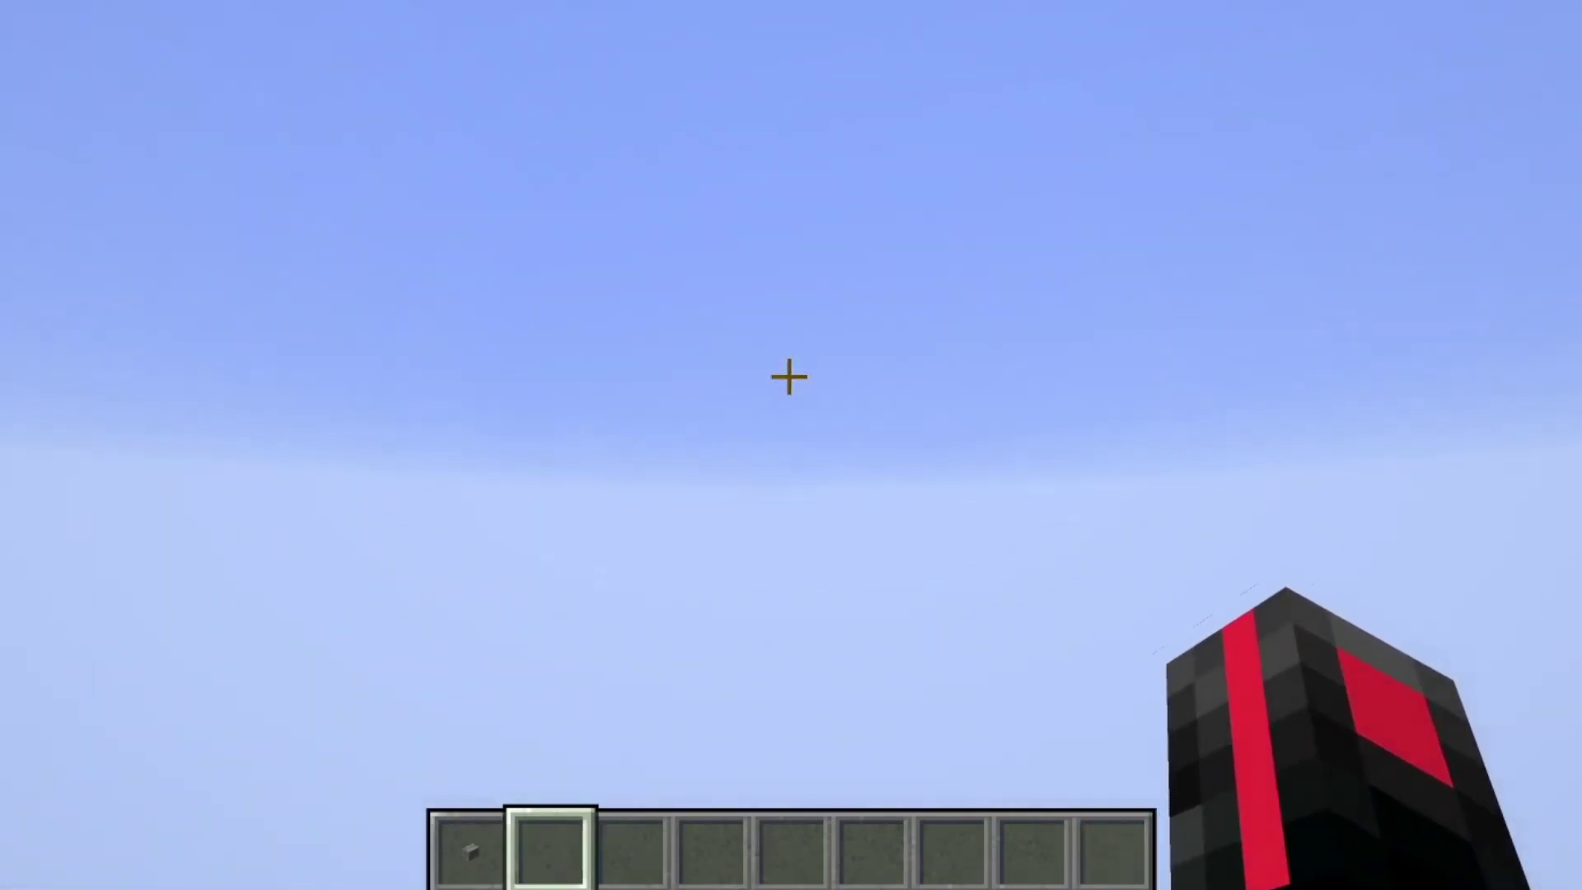
- Use a /tp @a command in the chat to get the players to the End Castle
key("slash")
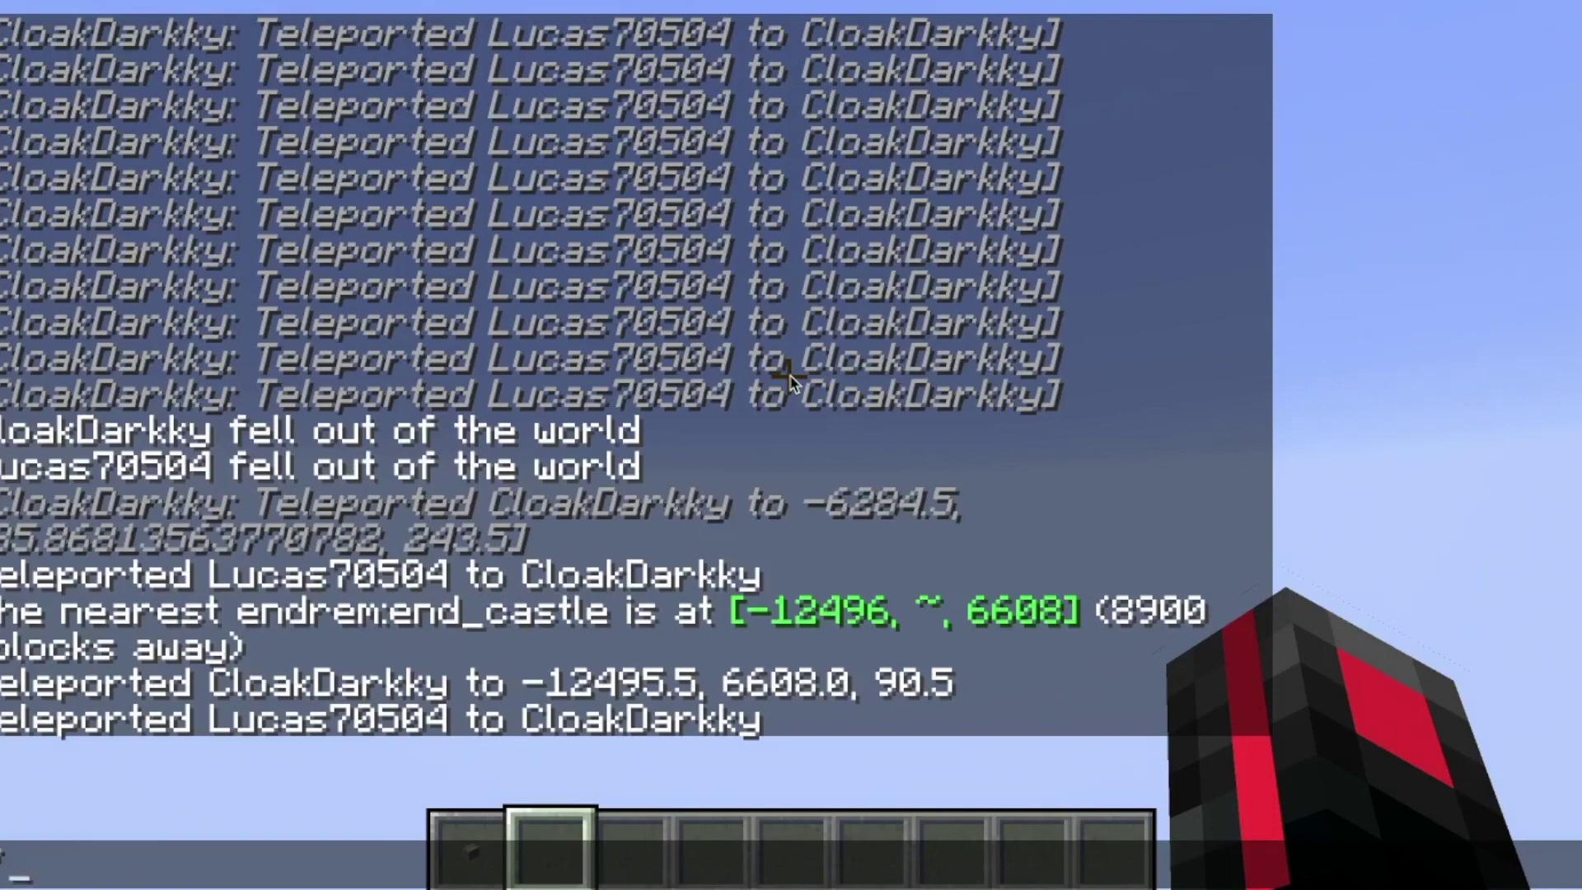
type("tp @a")
key("Escape")
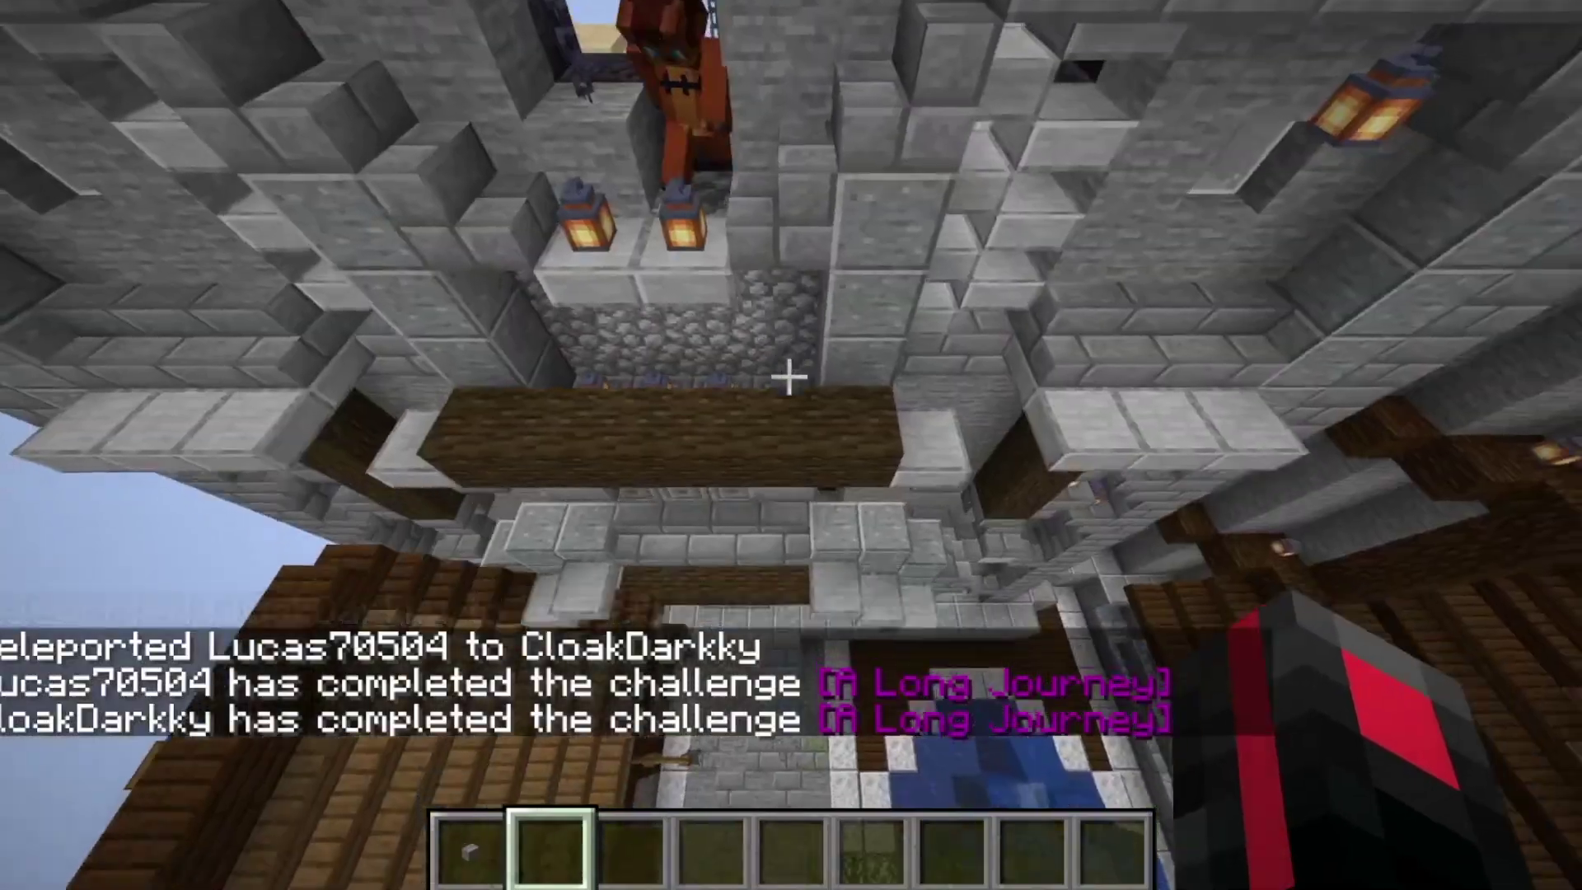
- Explore the End Castle courtyard across its roofs and trees, and view your character from the front in third person
key("s")
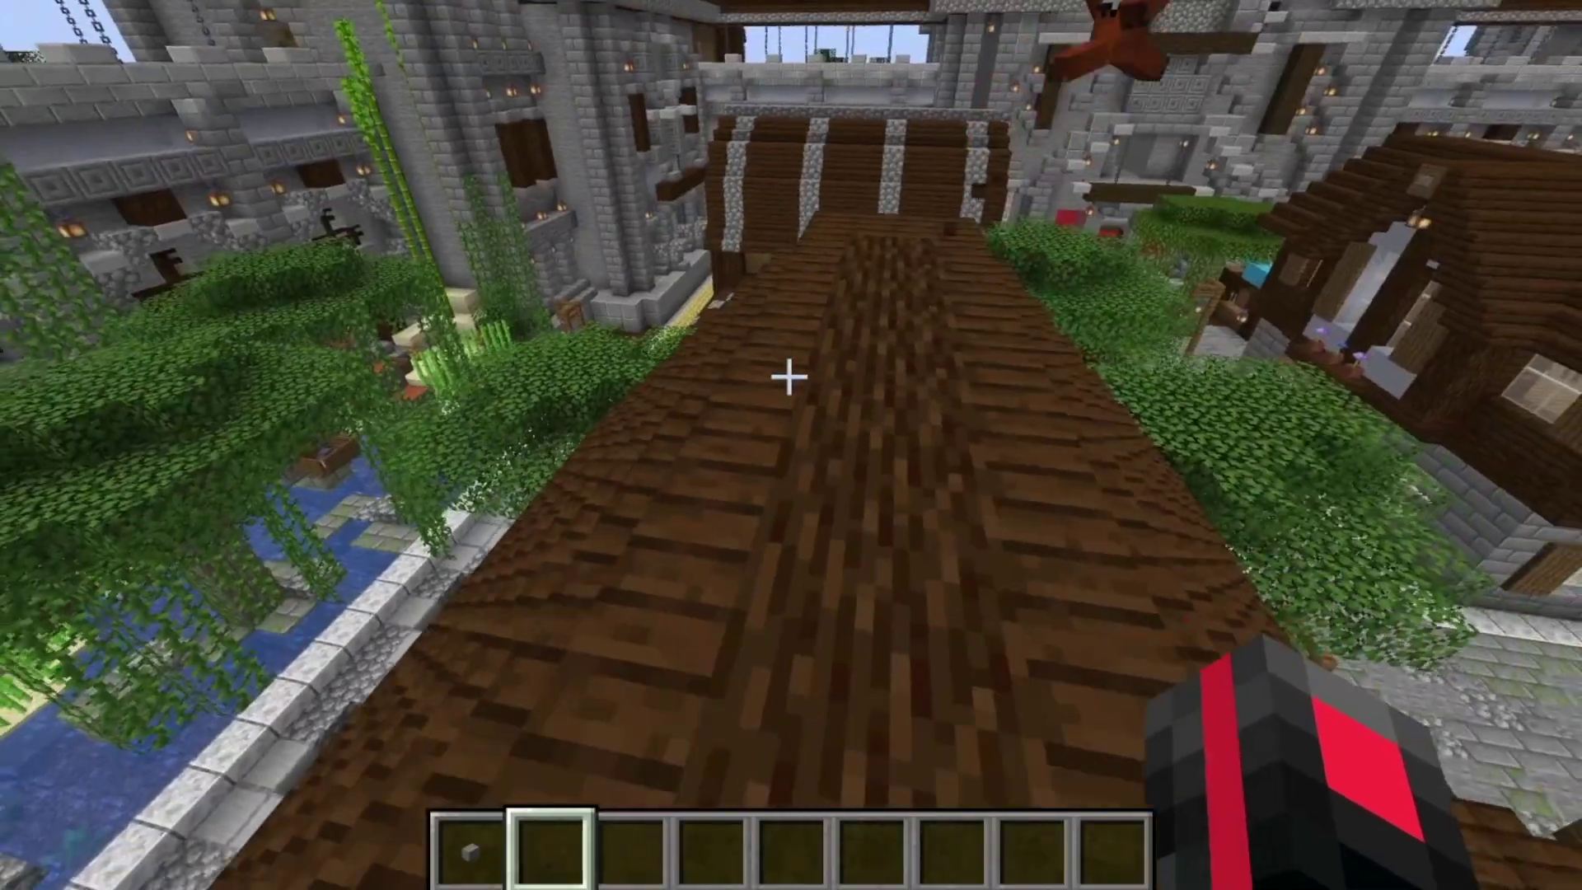
key("w")
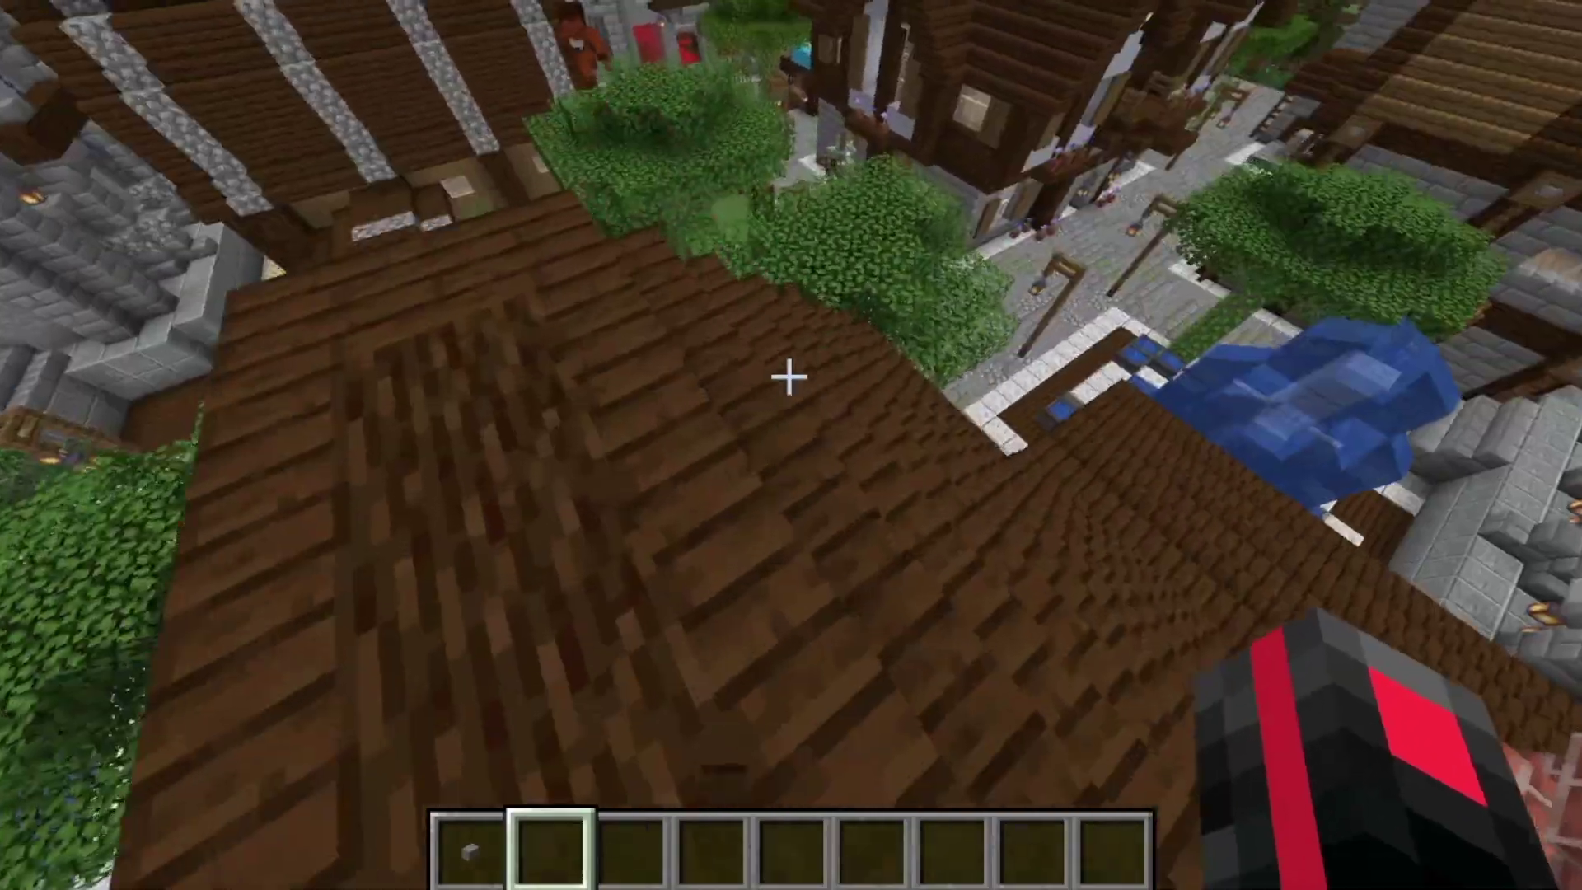
key("w")
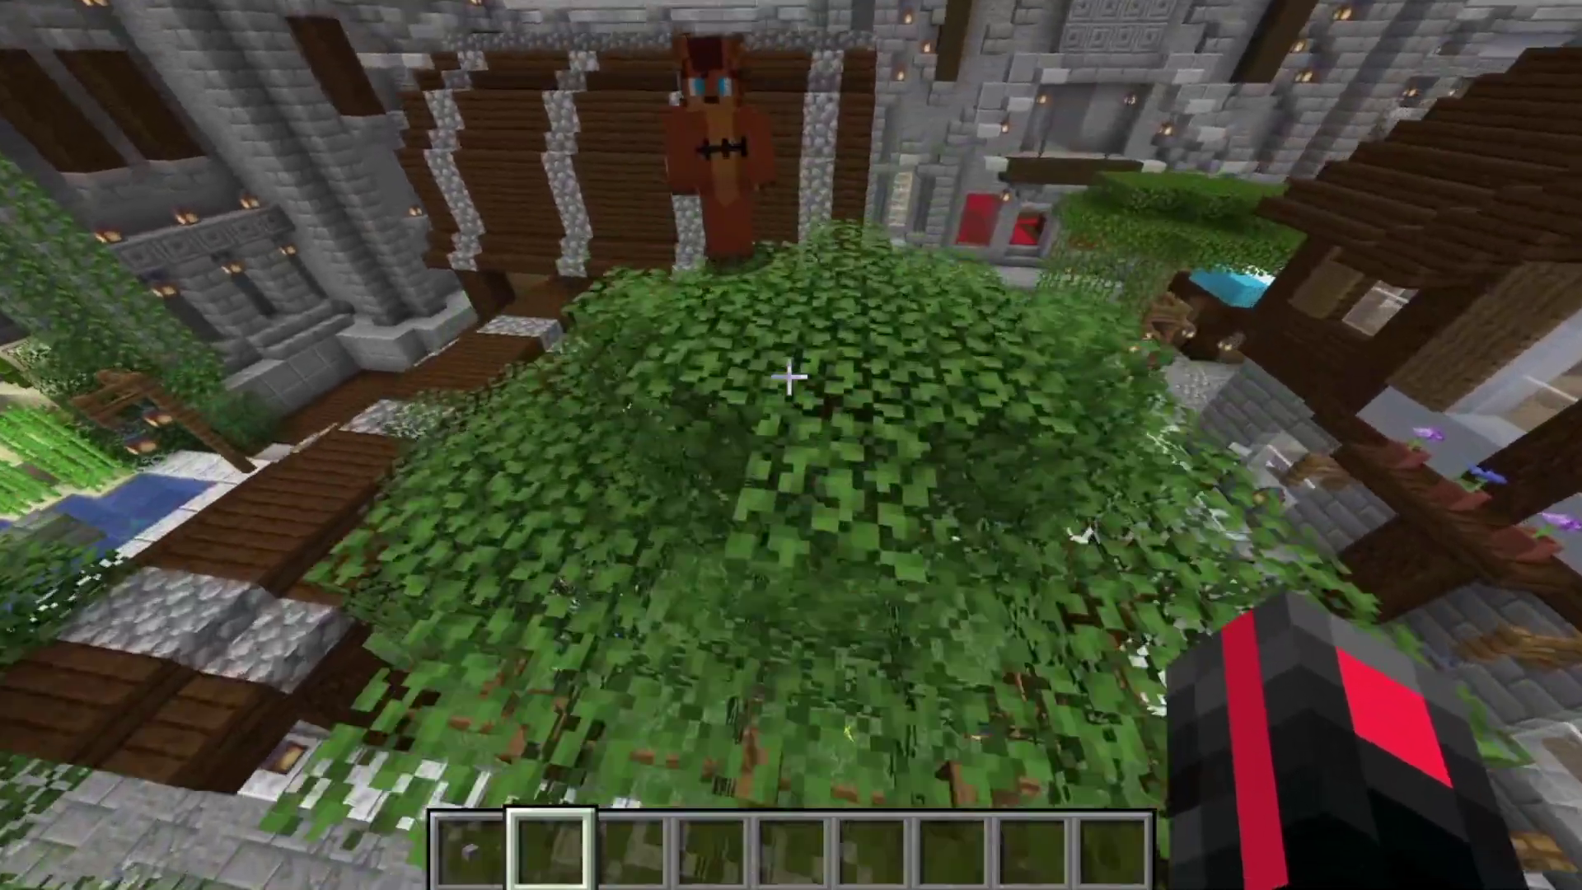
key("F5")
key("F5")
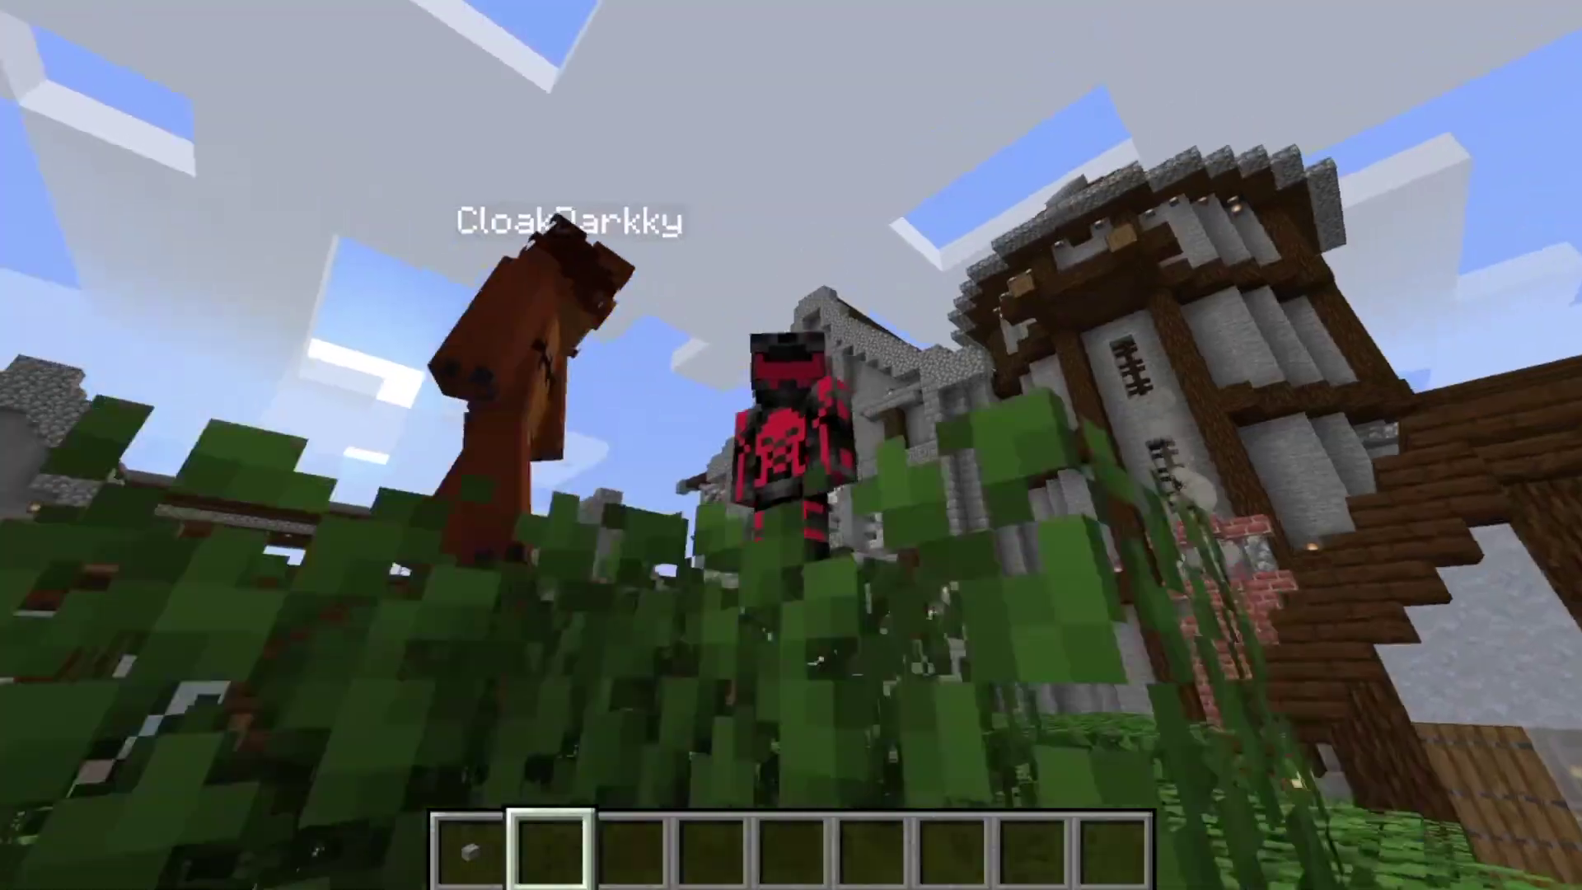
mouse_move(791, 445)
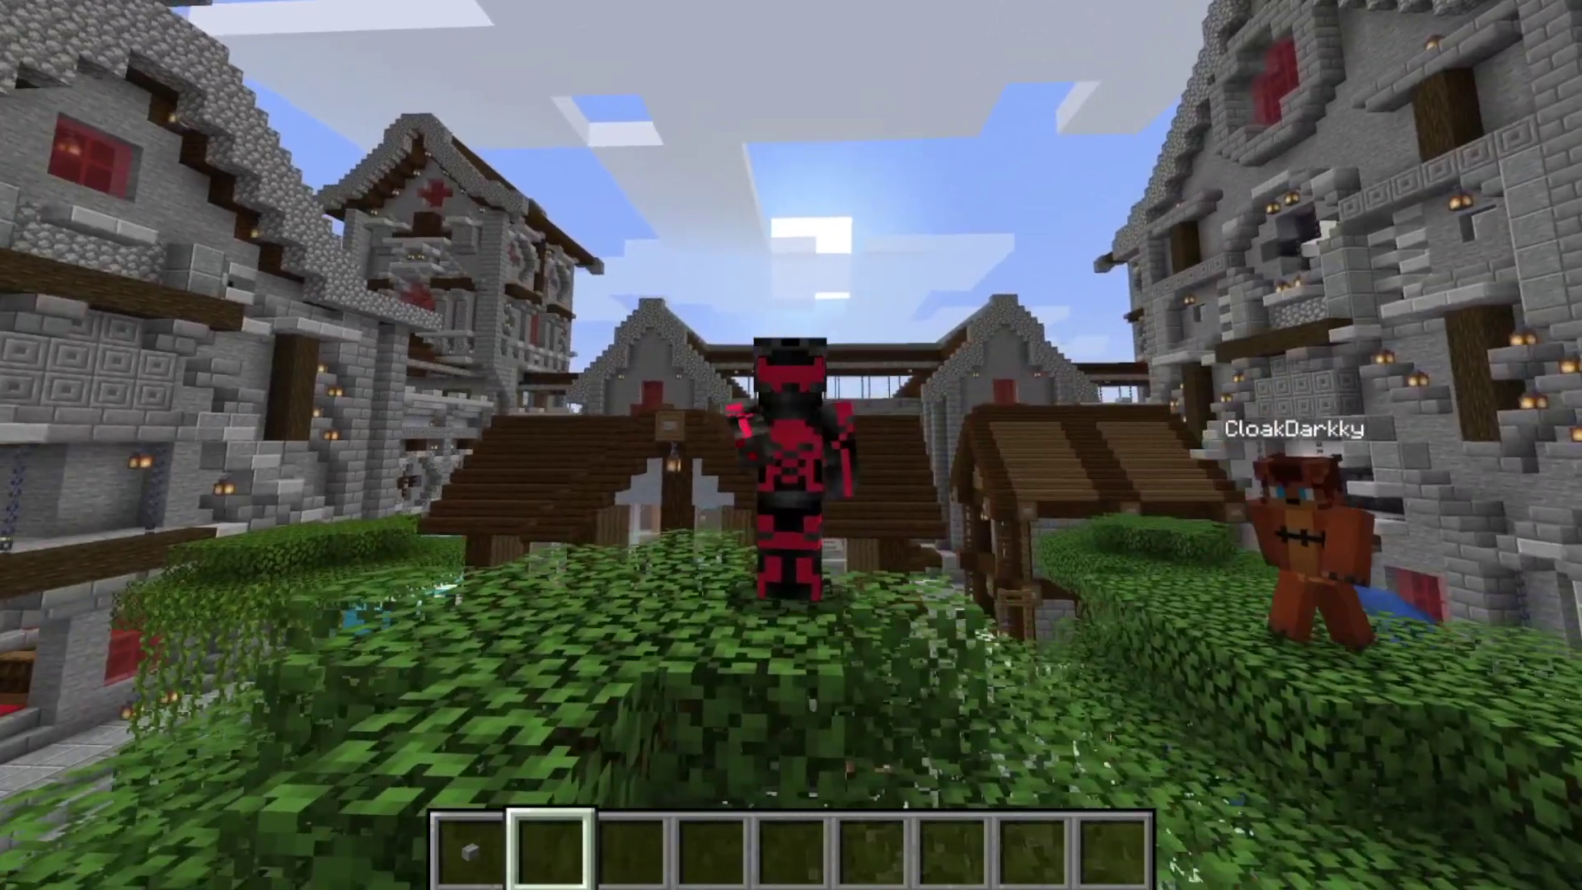